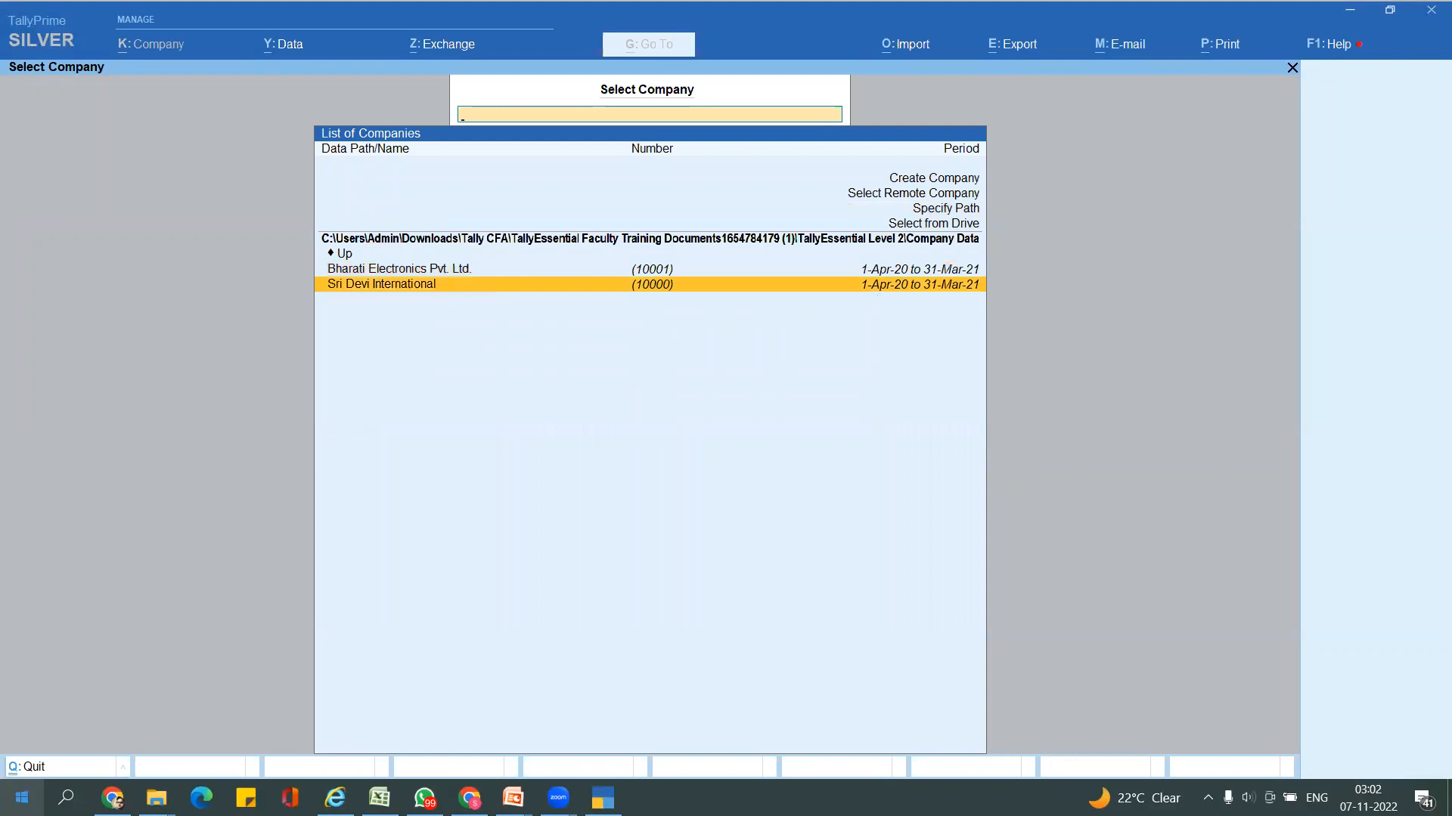
- Open the Sri Devi International company and view its Day Book
key(Return)
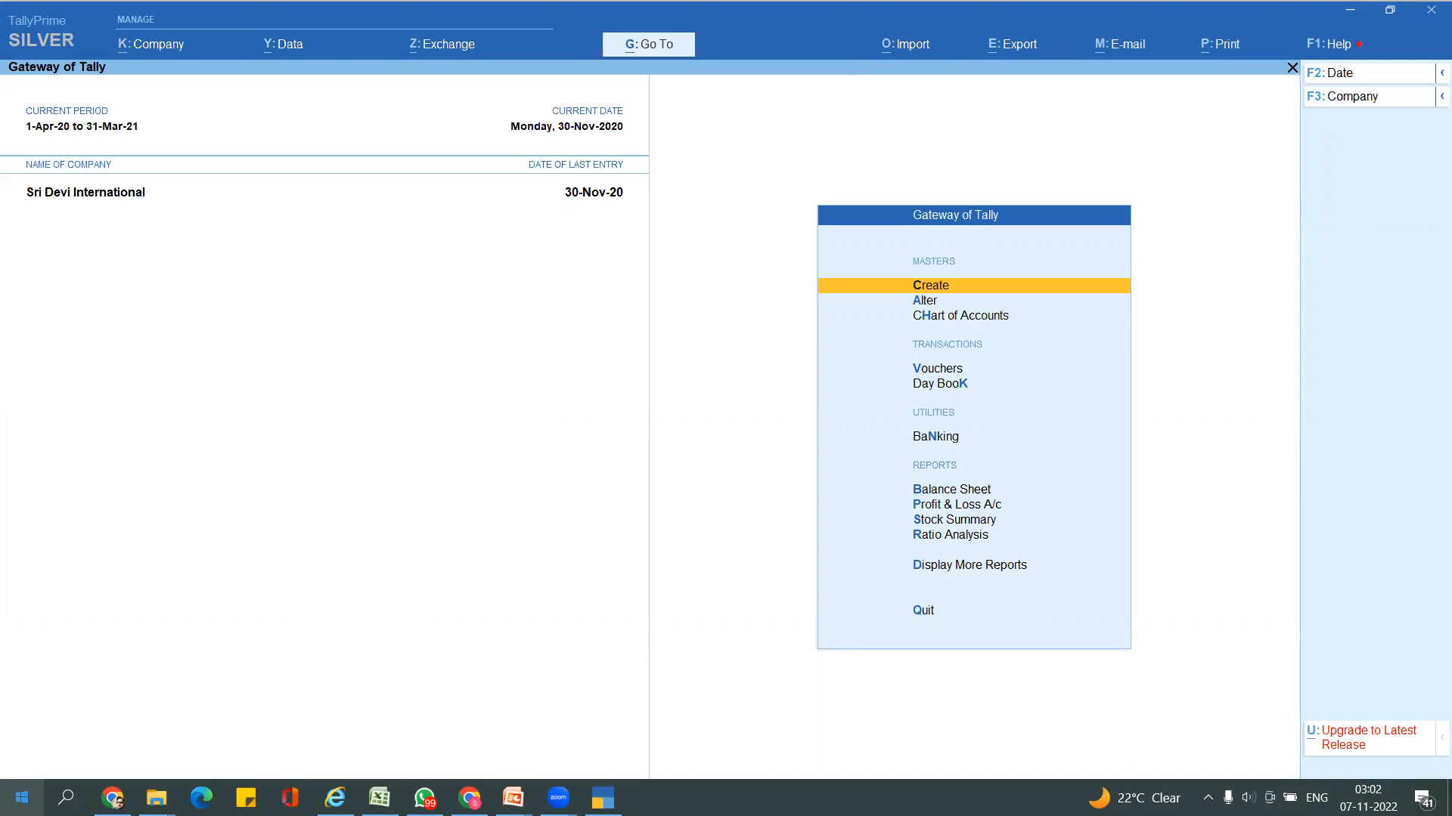
key(k)
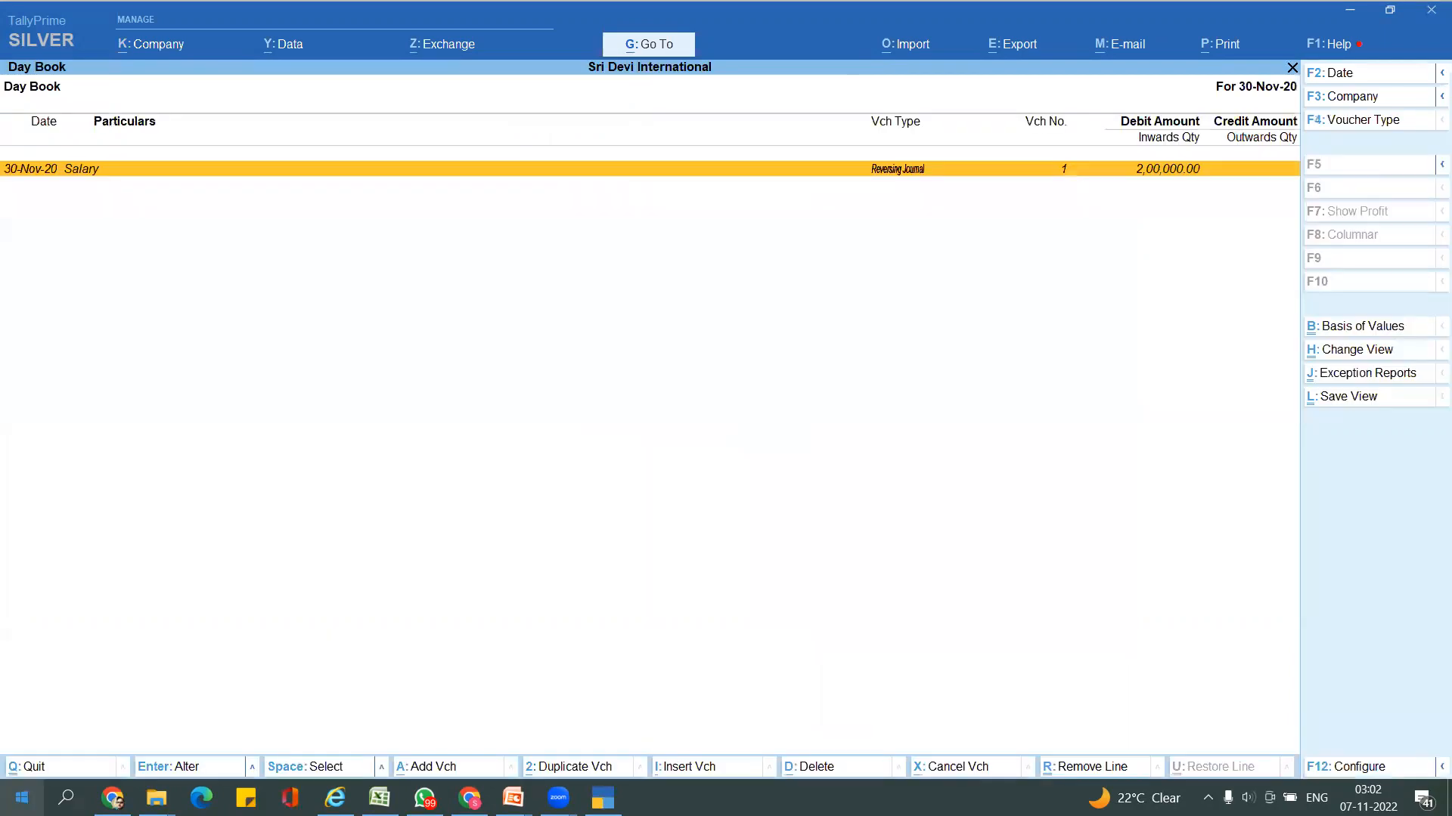
key(alt+F2)
key(Escape)
key(Escape)
- Consult the purchase activity slide for the supplier and open the ledger vouchers report of LG Electronics
key(alt+g)
text(led)
key(Return)
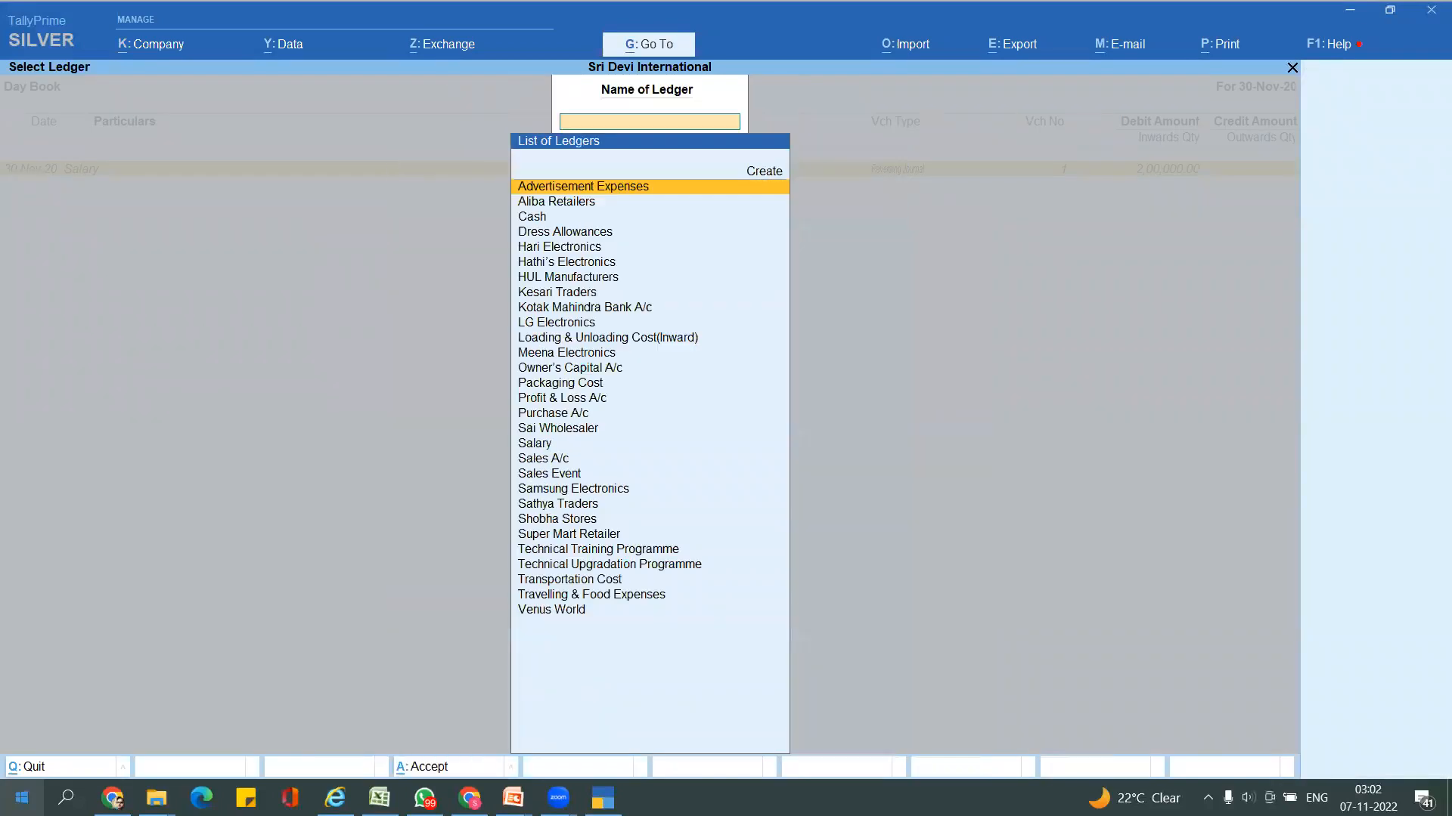
key(alt+Tab)
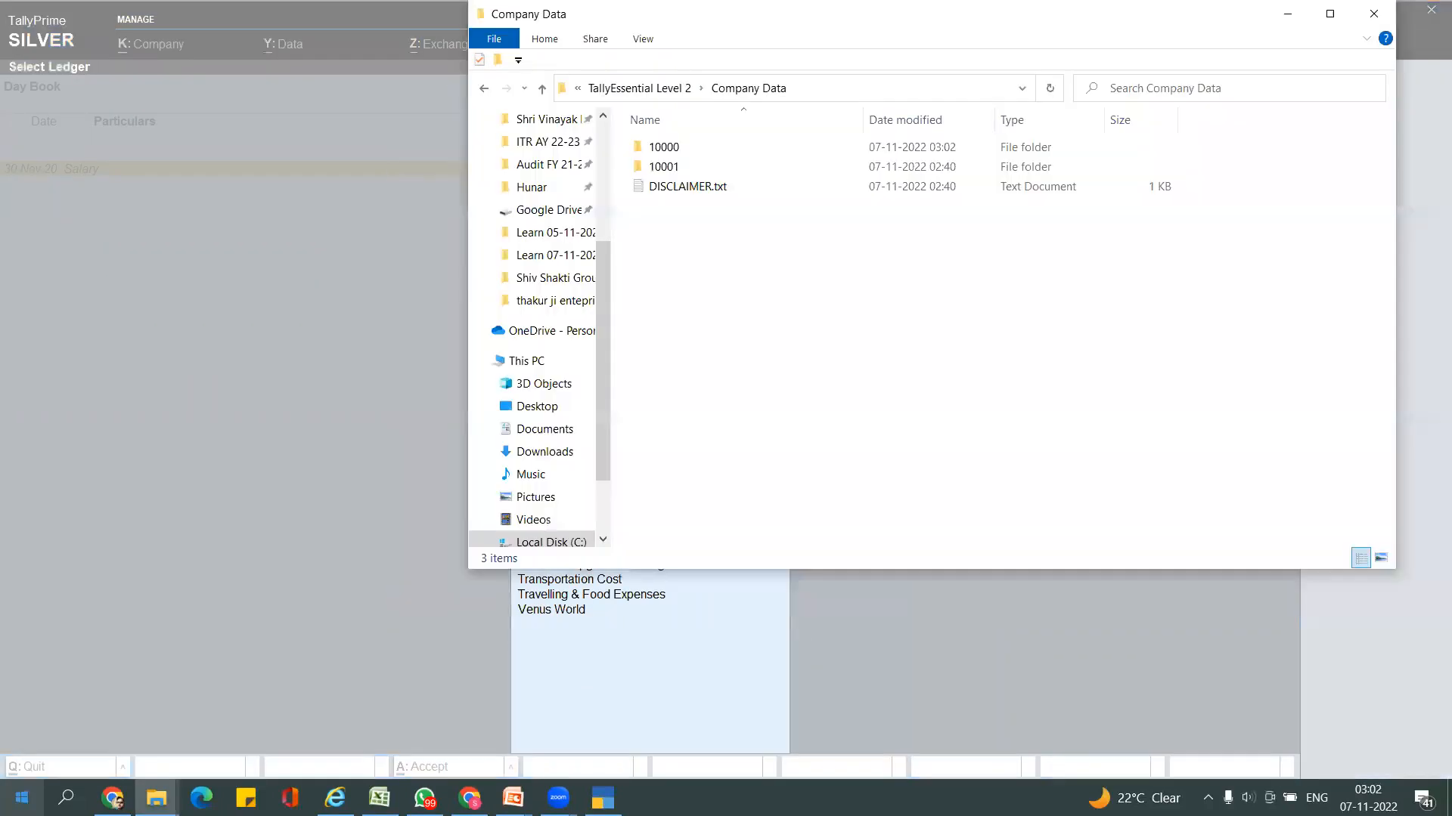
key(alt+Tab)
key(alt+Tab)
key(alt+Tab)
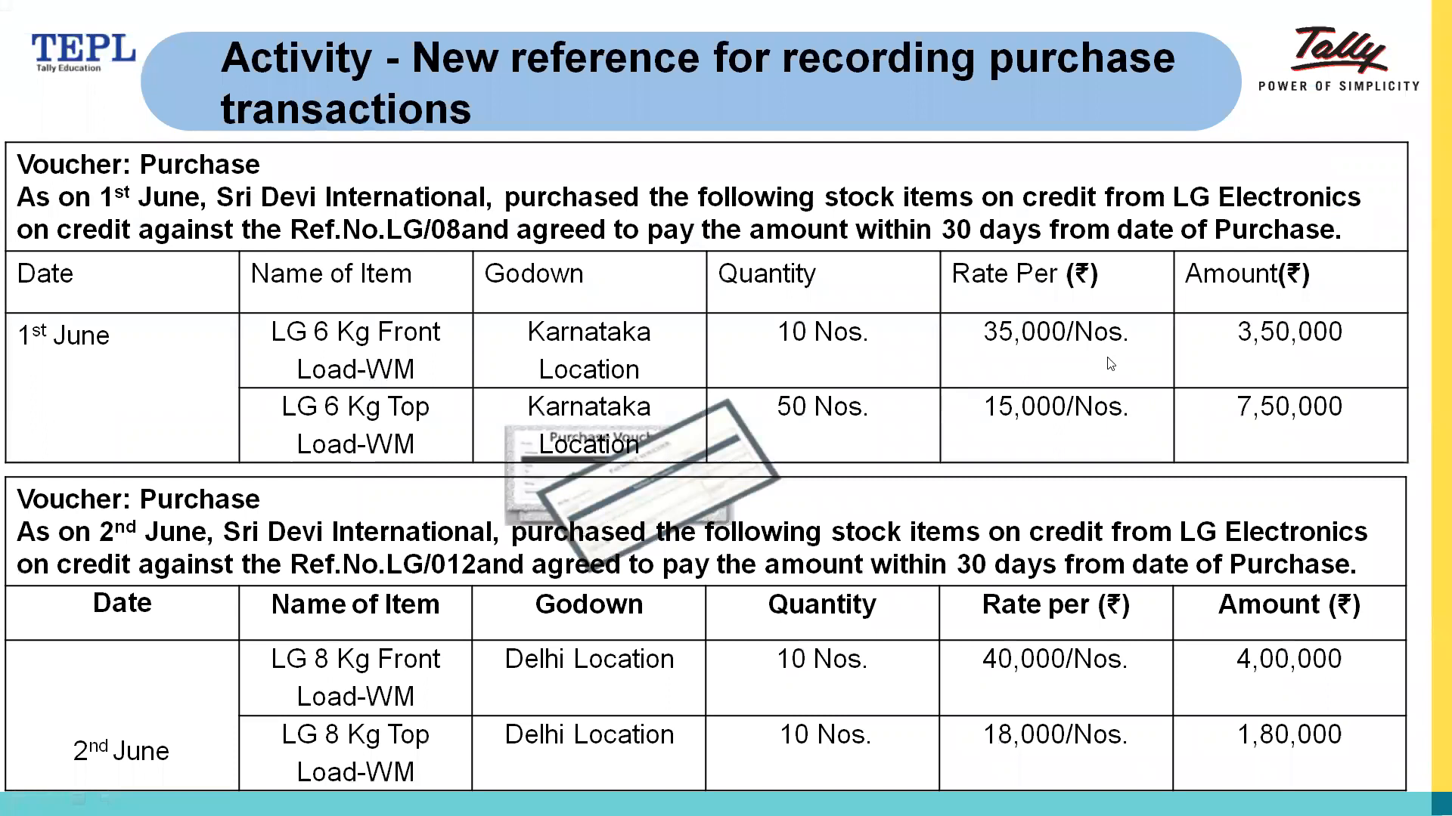
key(alt+Tab)
key(alt+Tab)
key(alt+Tab)
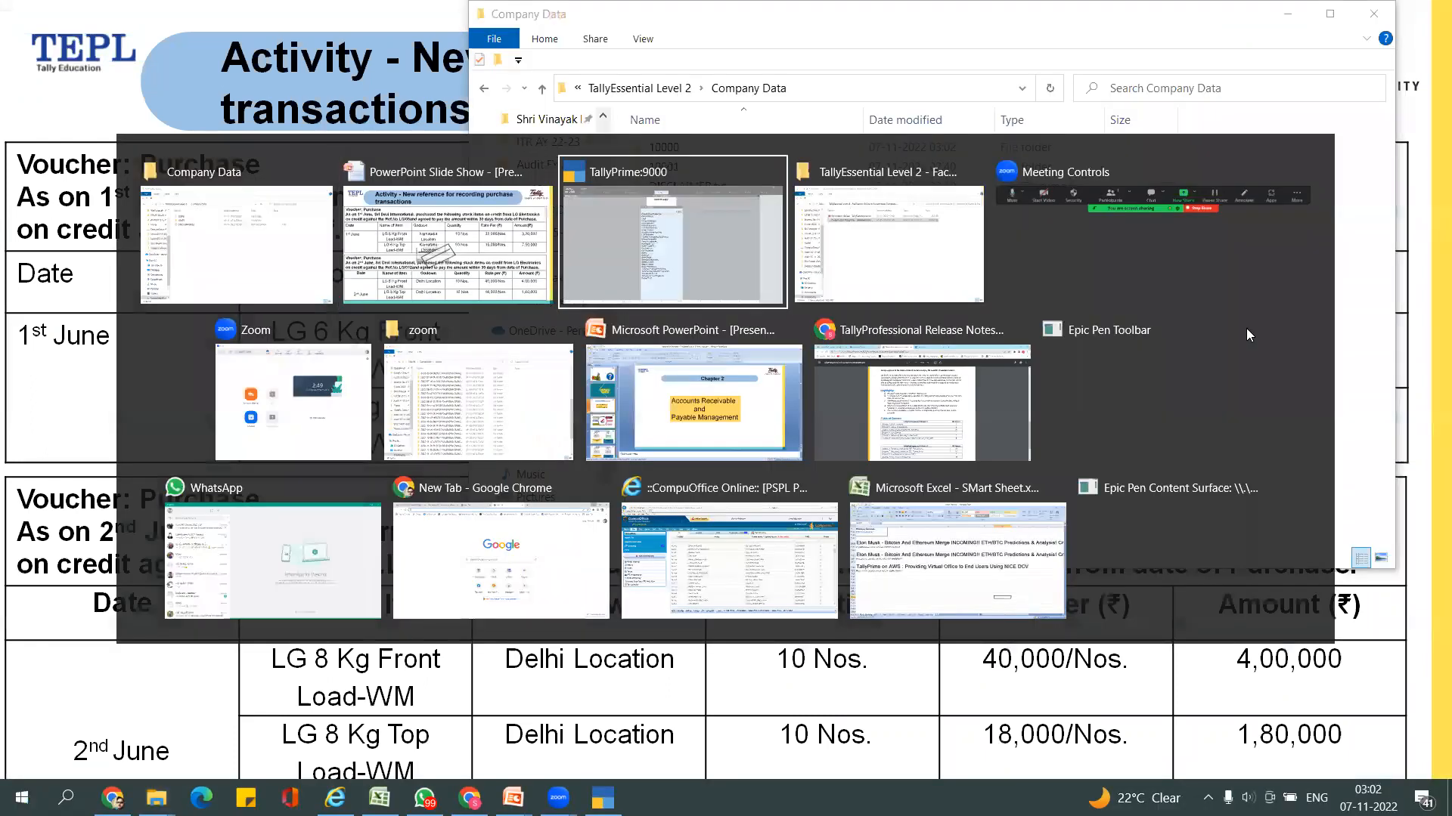
text(Lg)
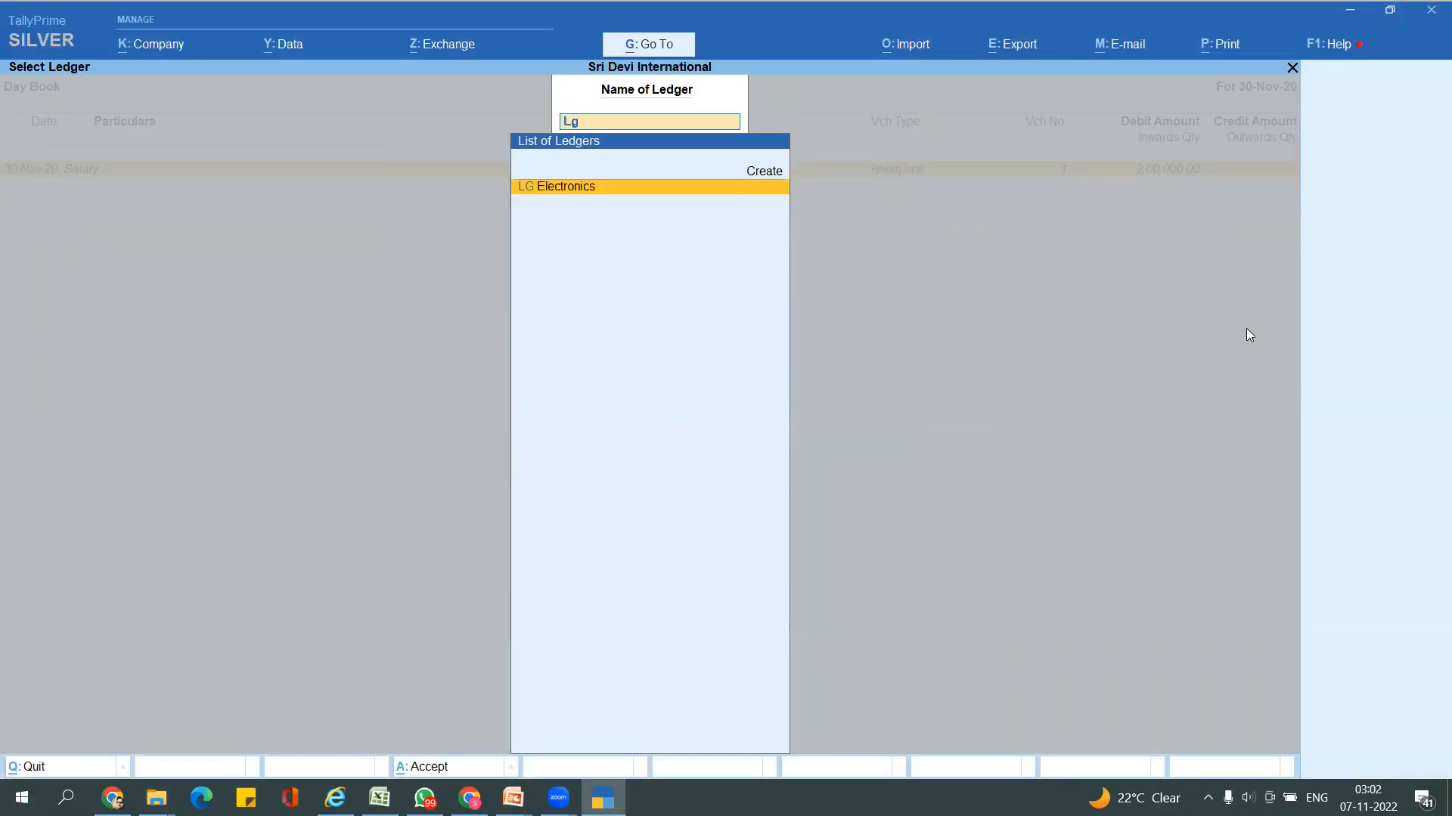
key(Return)
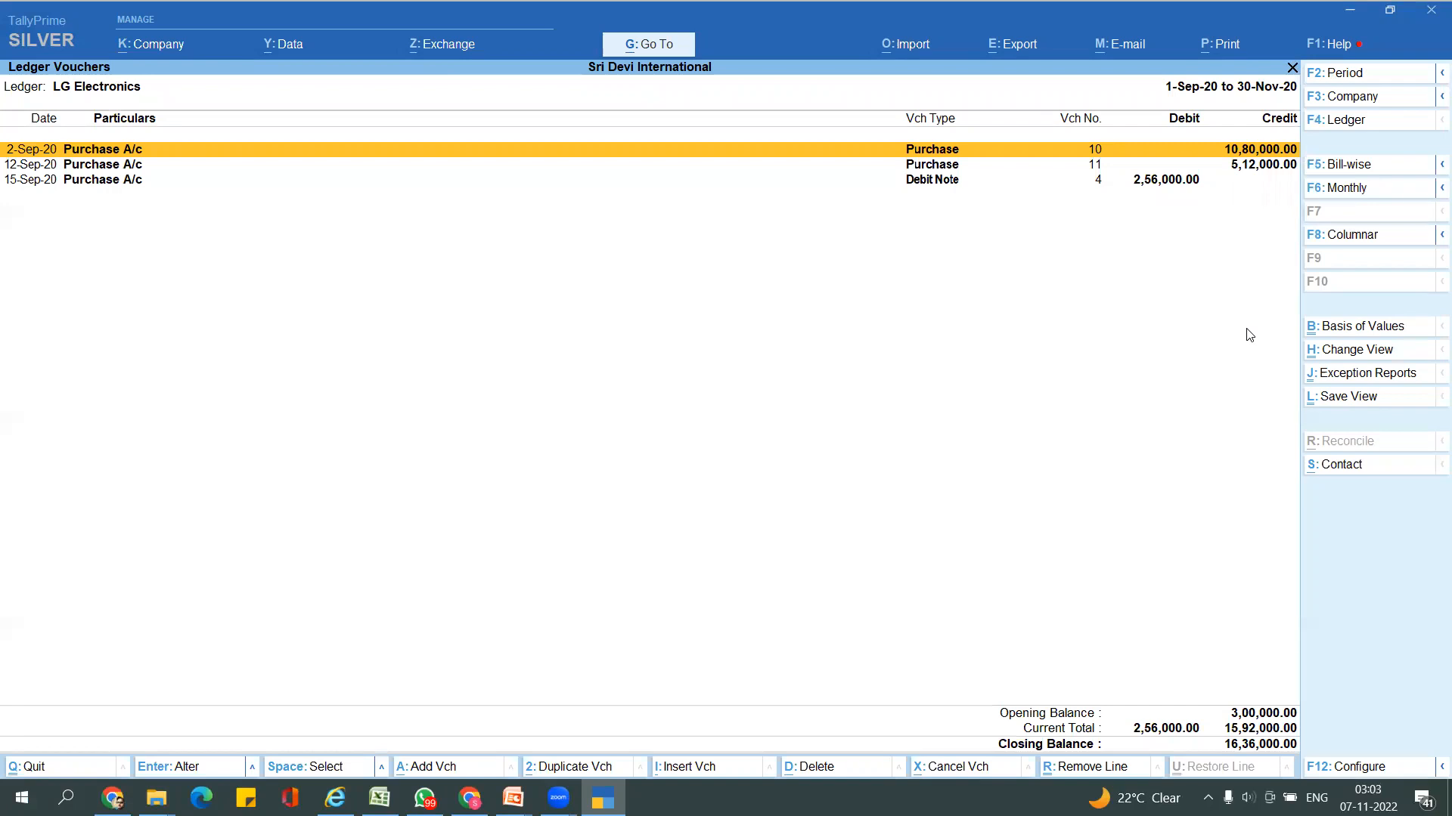
- Check the purchase date on the activity slide and set the LG Electronics report period to start on 1-Jun-20
key(alt+Tab)
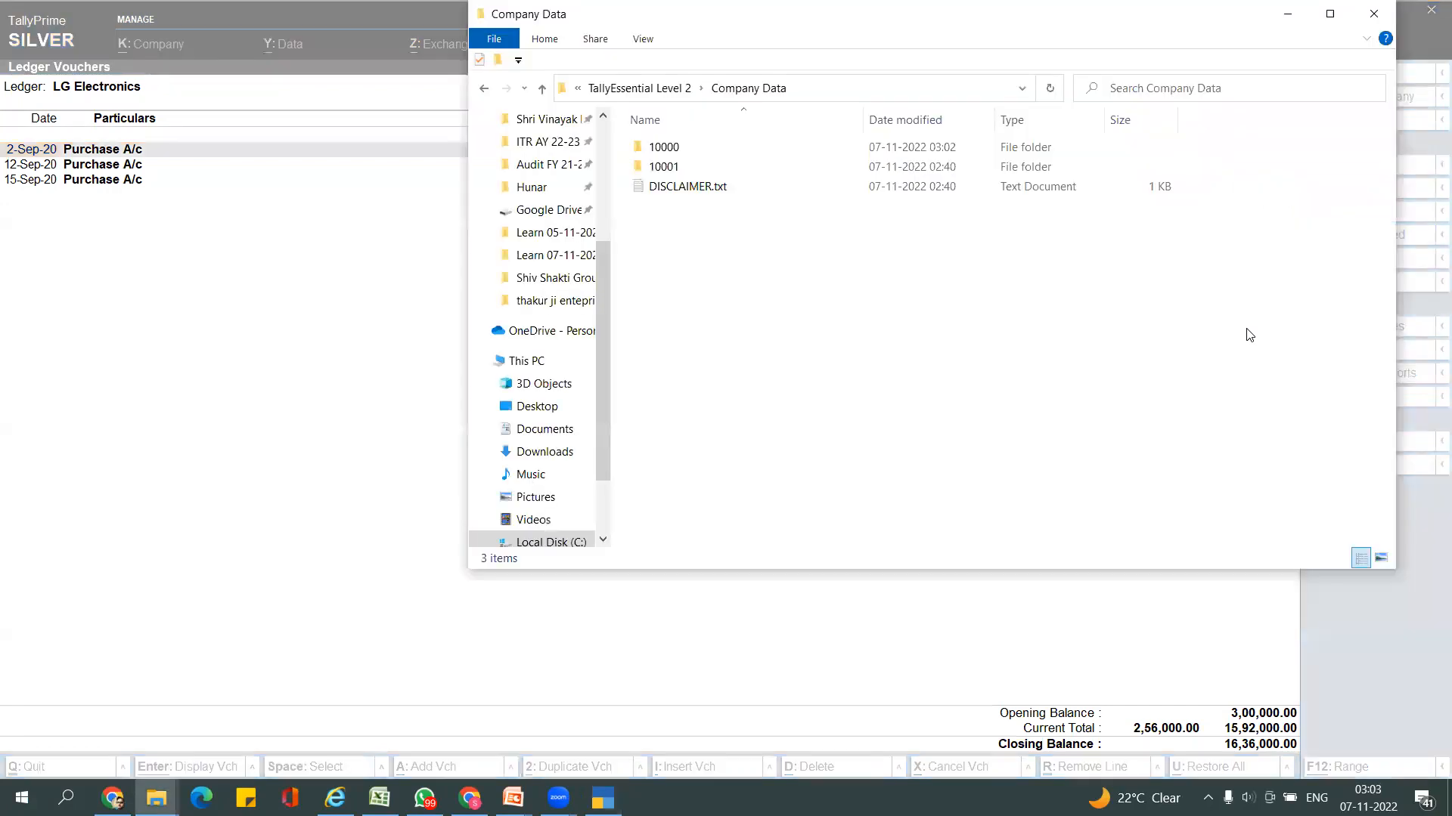
key(alt+Tab)
key(Tab)
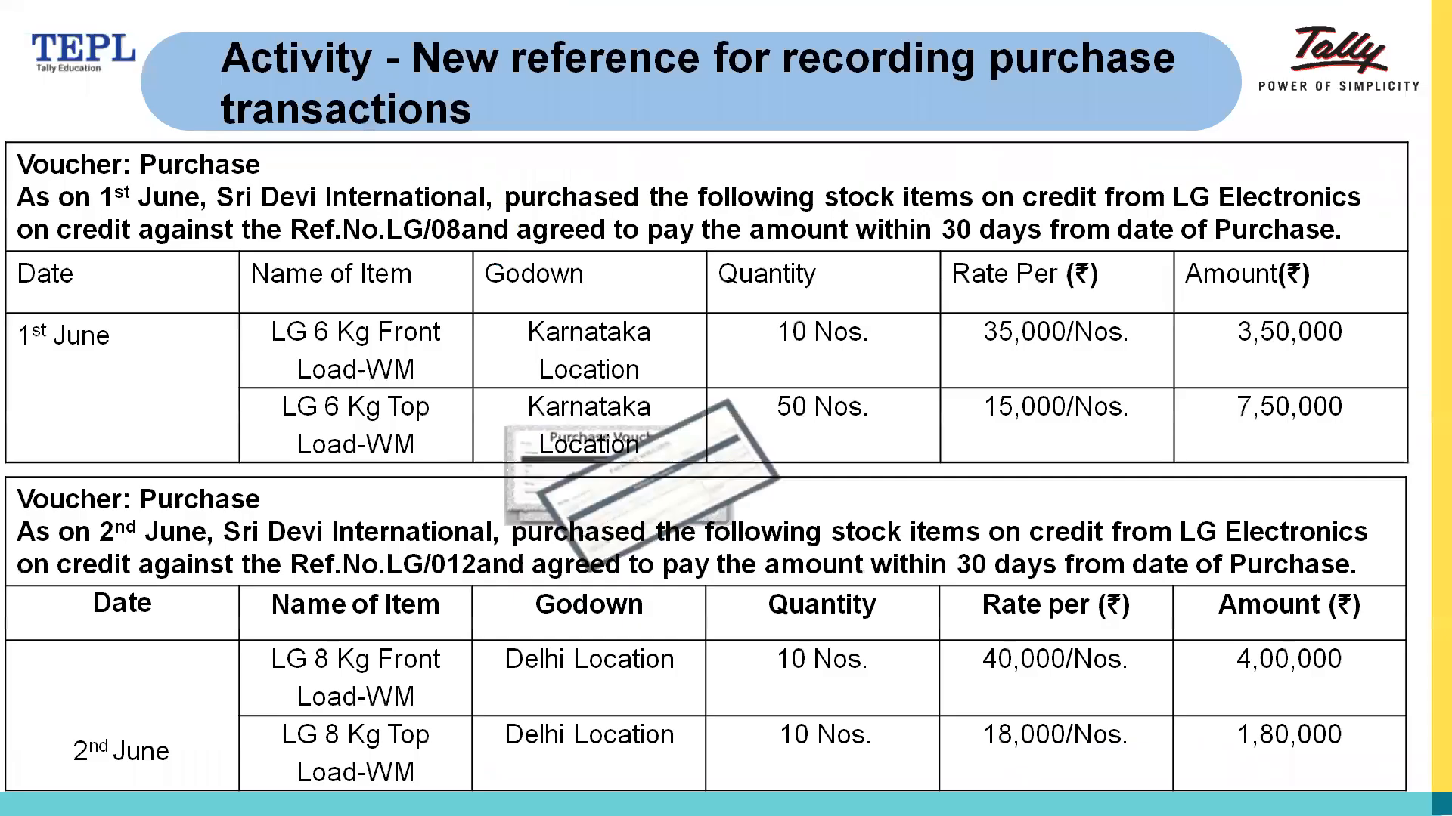
key(alt+Tab)
key(alt+Tab)
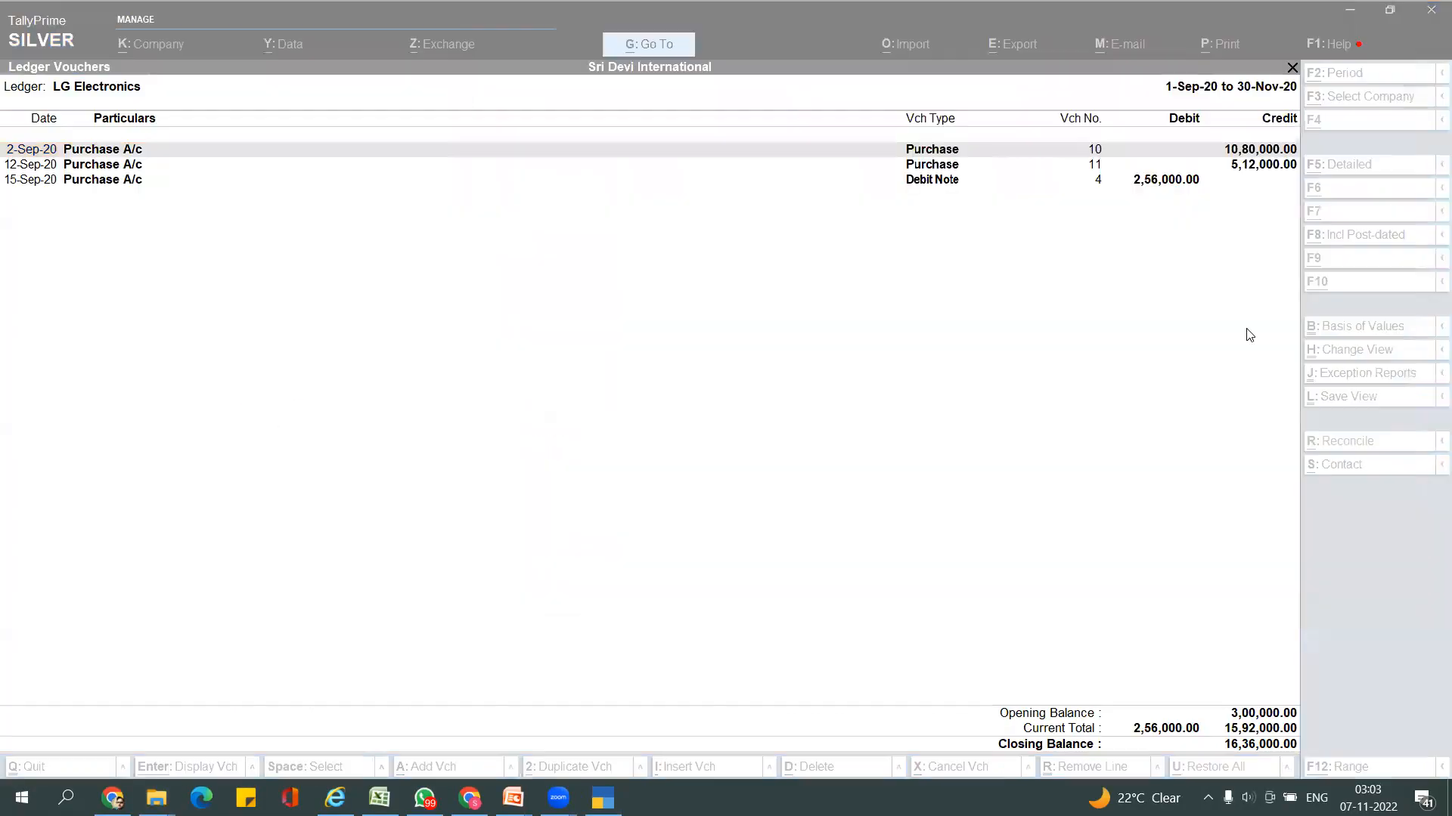
key(alt+F2)
text(1)
text(.6)
key(Return)
key(Return)
- Open the 1-Jun-20 purchase voucher of LG Electronics and compare it with the activity slide
key(Down)
key(Down)
key(Up)
key(Up)
key(Return)
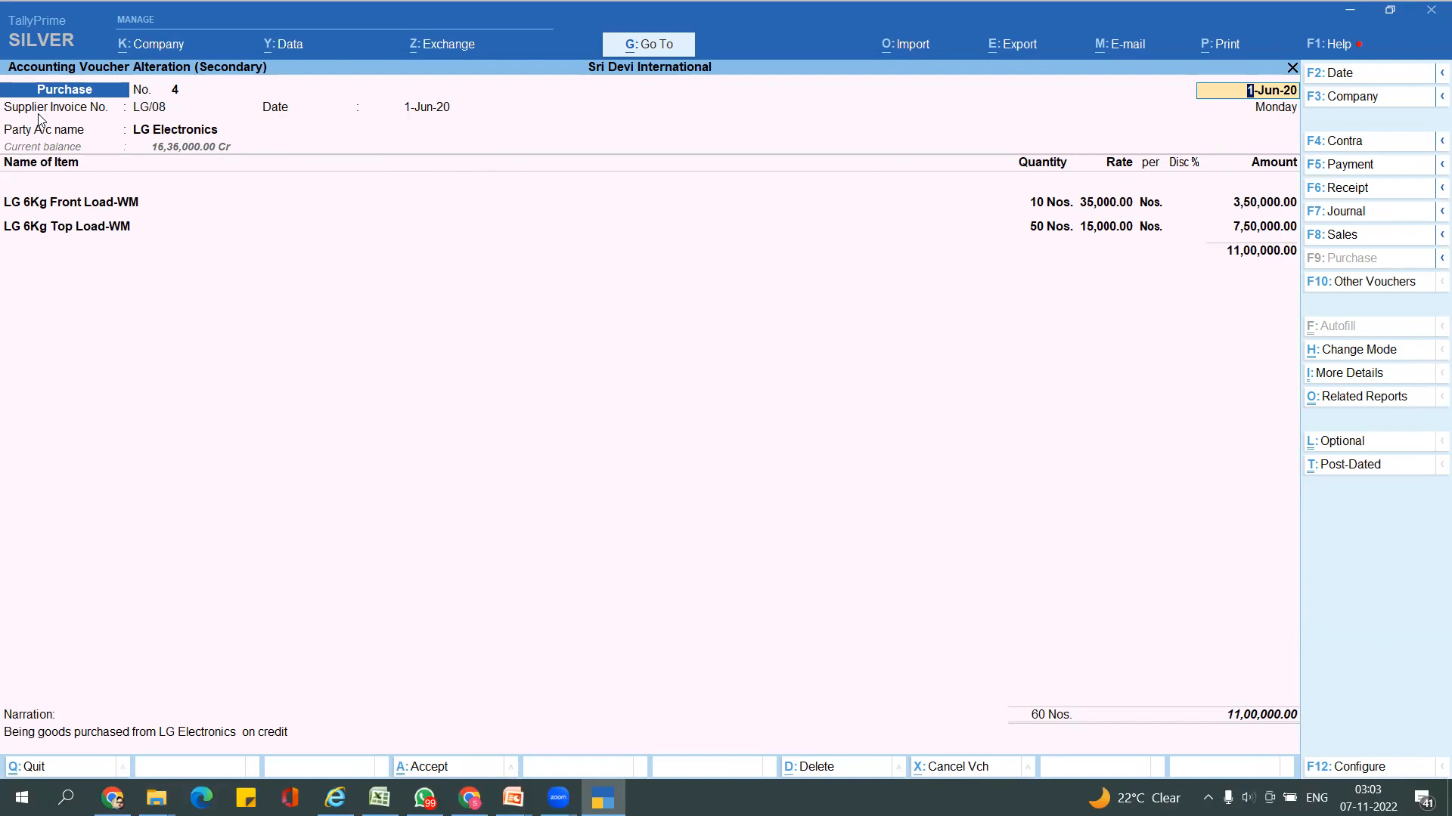
key(alt+Tab)
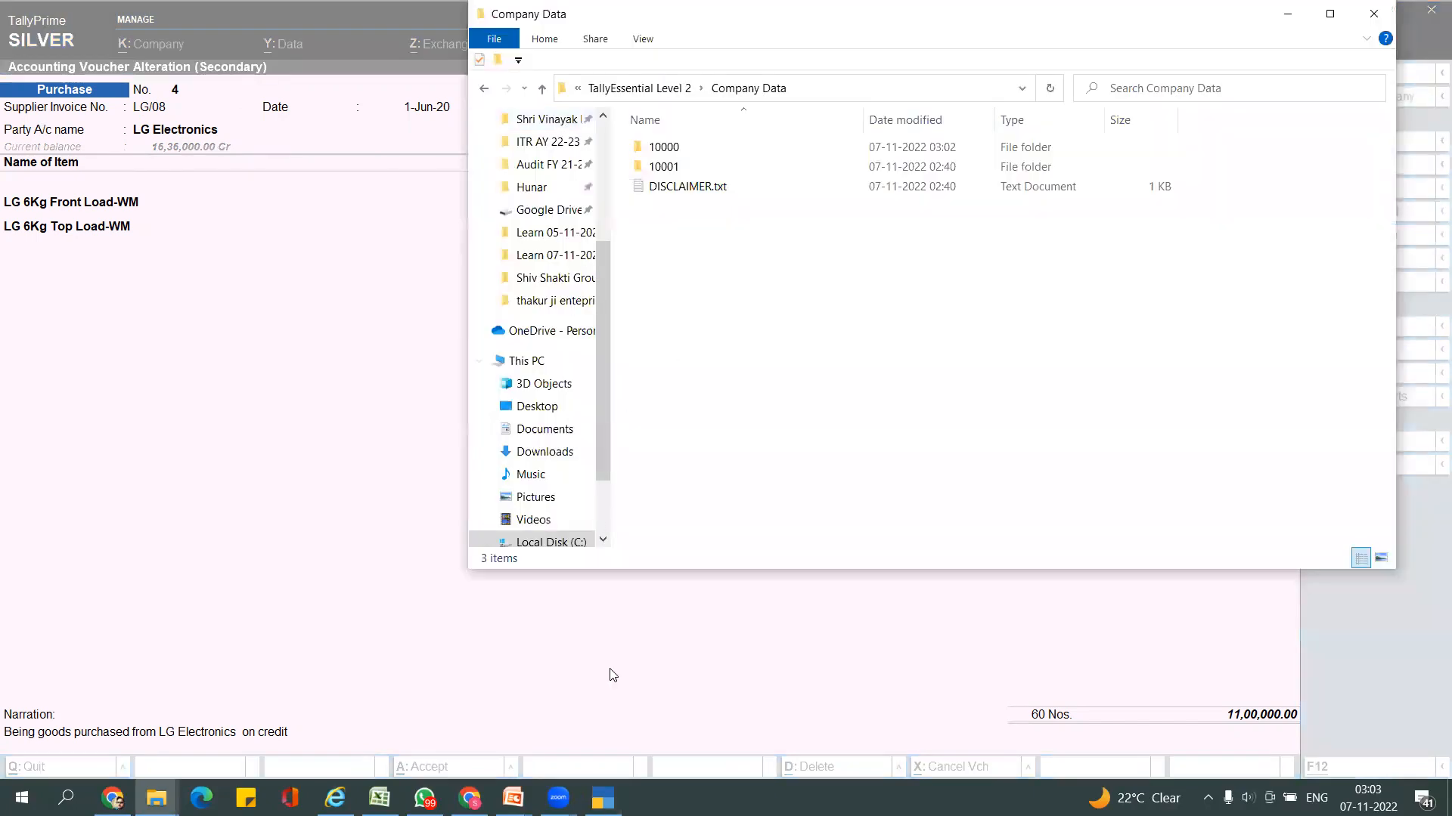
click(602, 798)
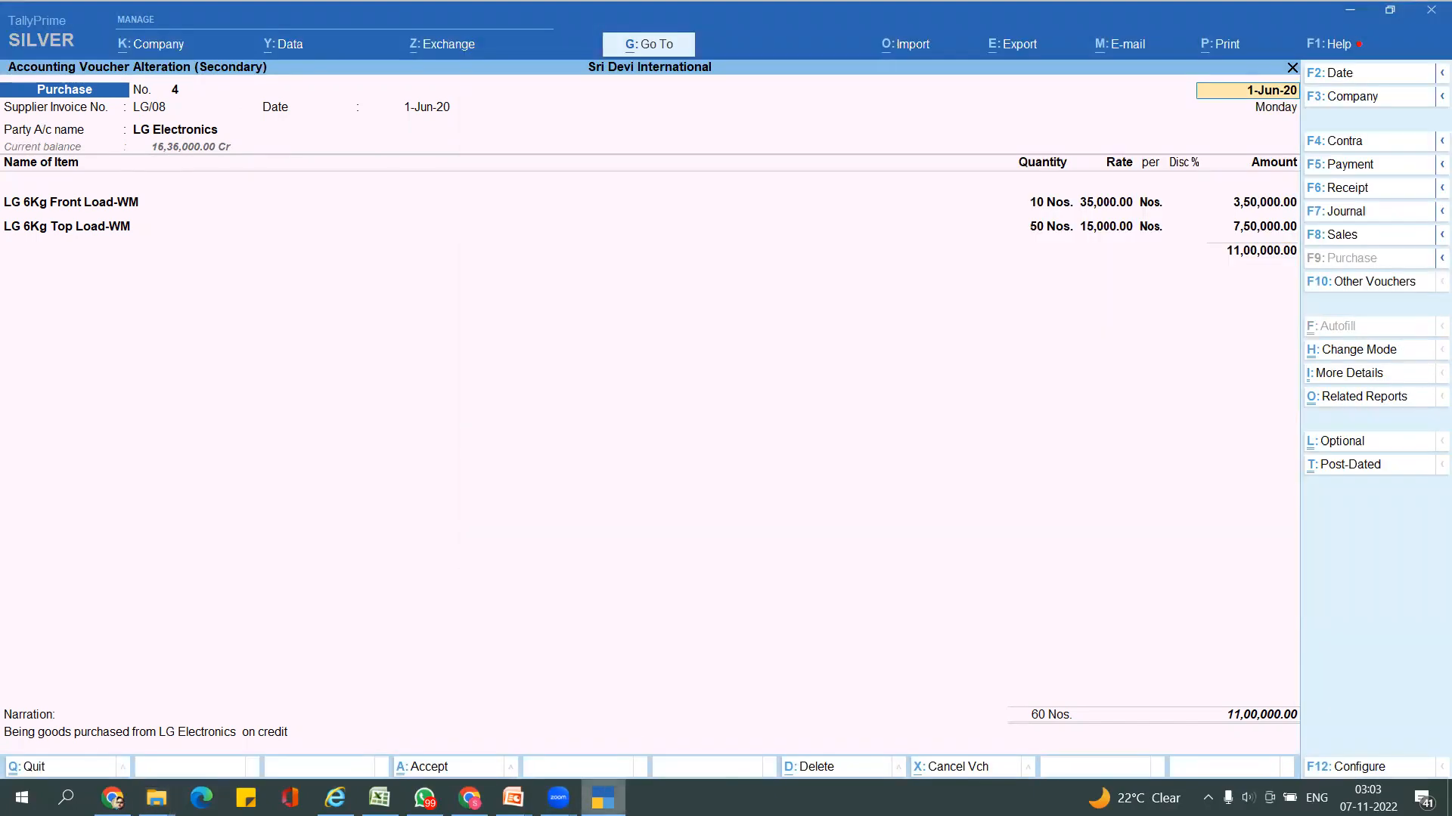
key(alt+Tab)
key(Tab)
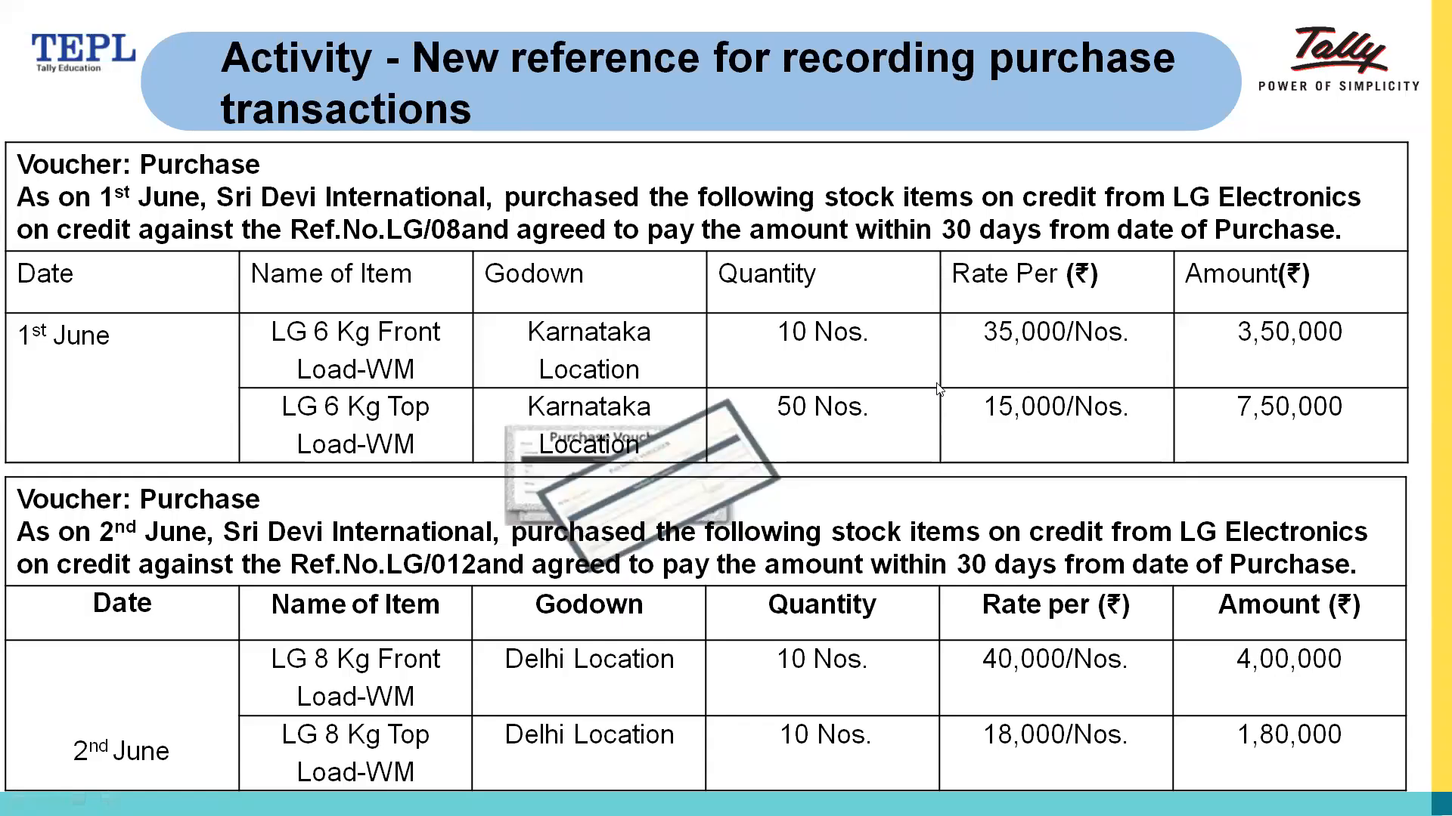
key(alt+Tab)
- Inspect the bill-by-bill and credit period settings of the LG Electronics party ledger from the voucher, and leave it without saving
click(181, 137)
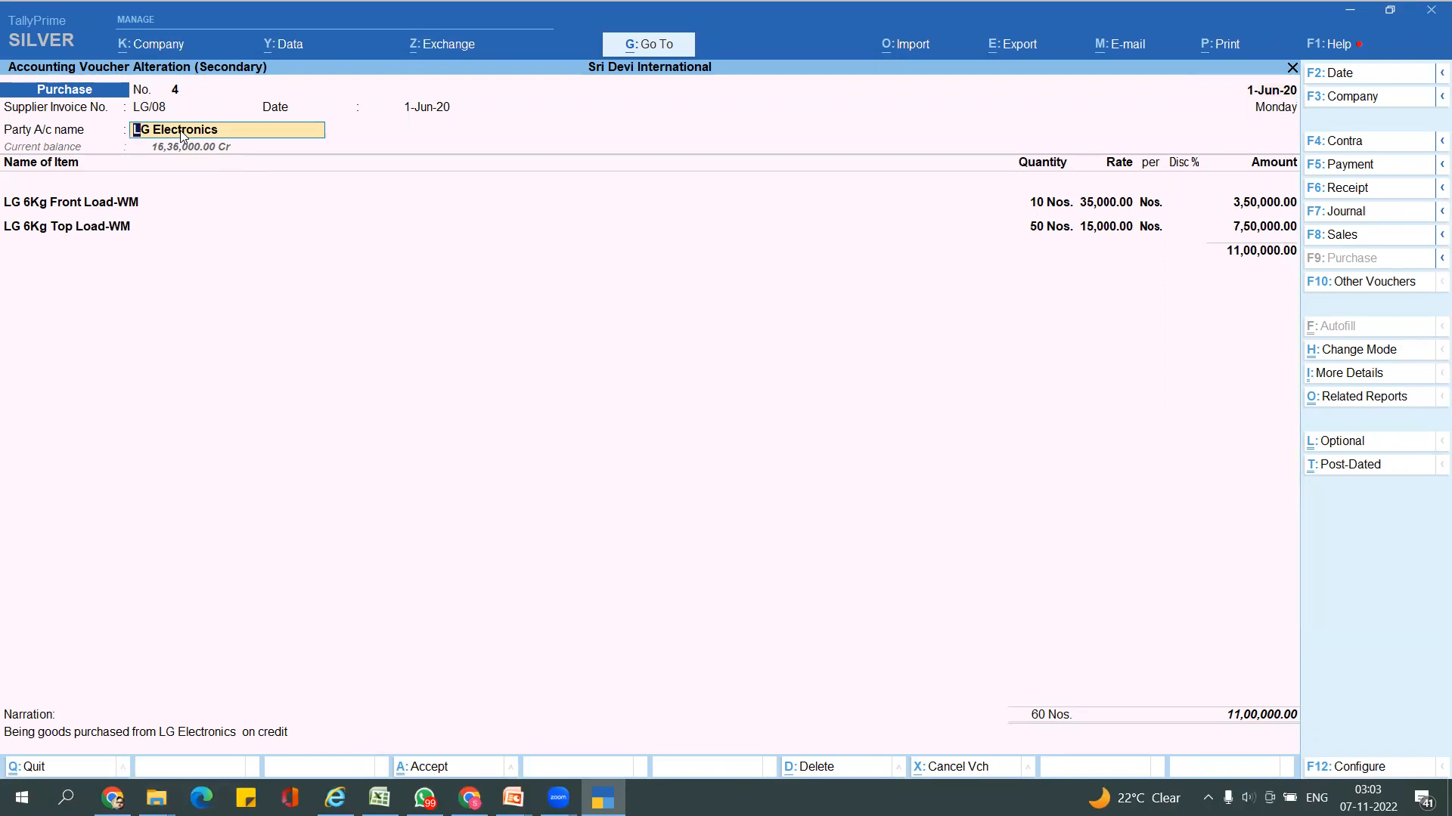
key(ctrl+Return)
key(BackSpace)
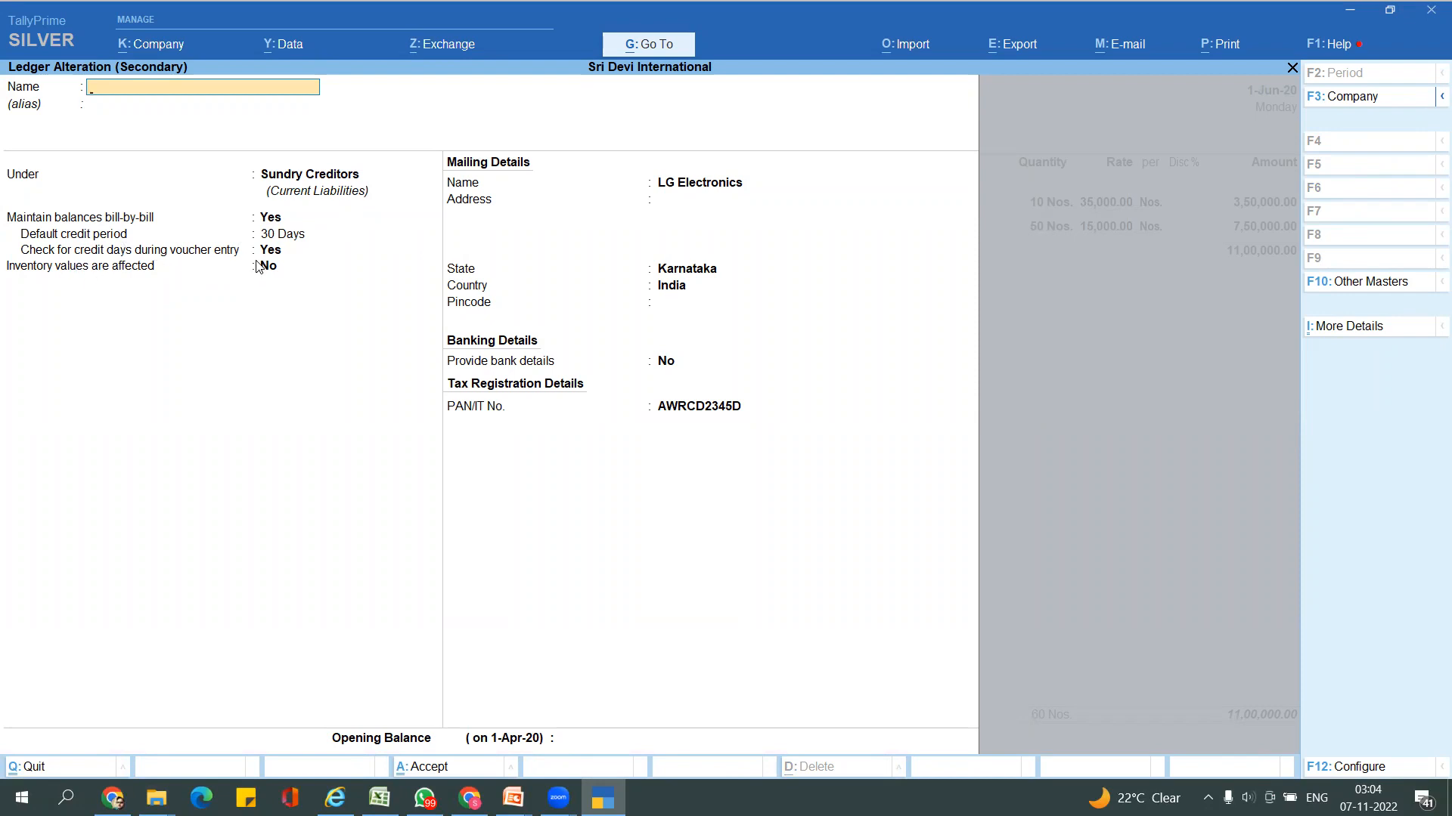
key(ctrl)
key(Escape)
key(y)
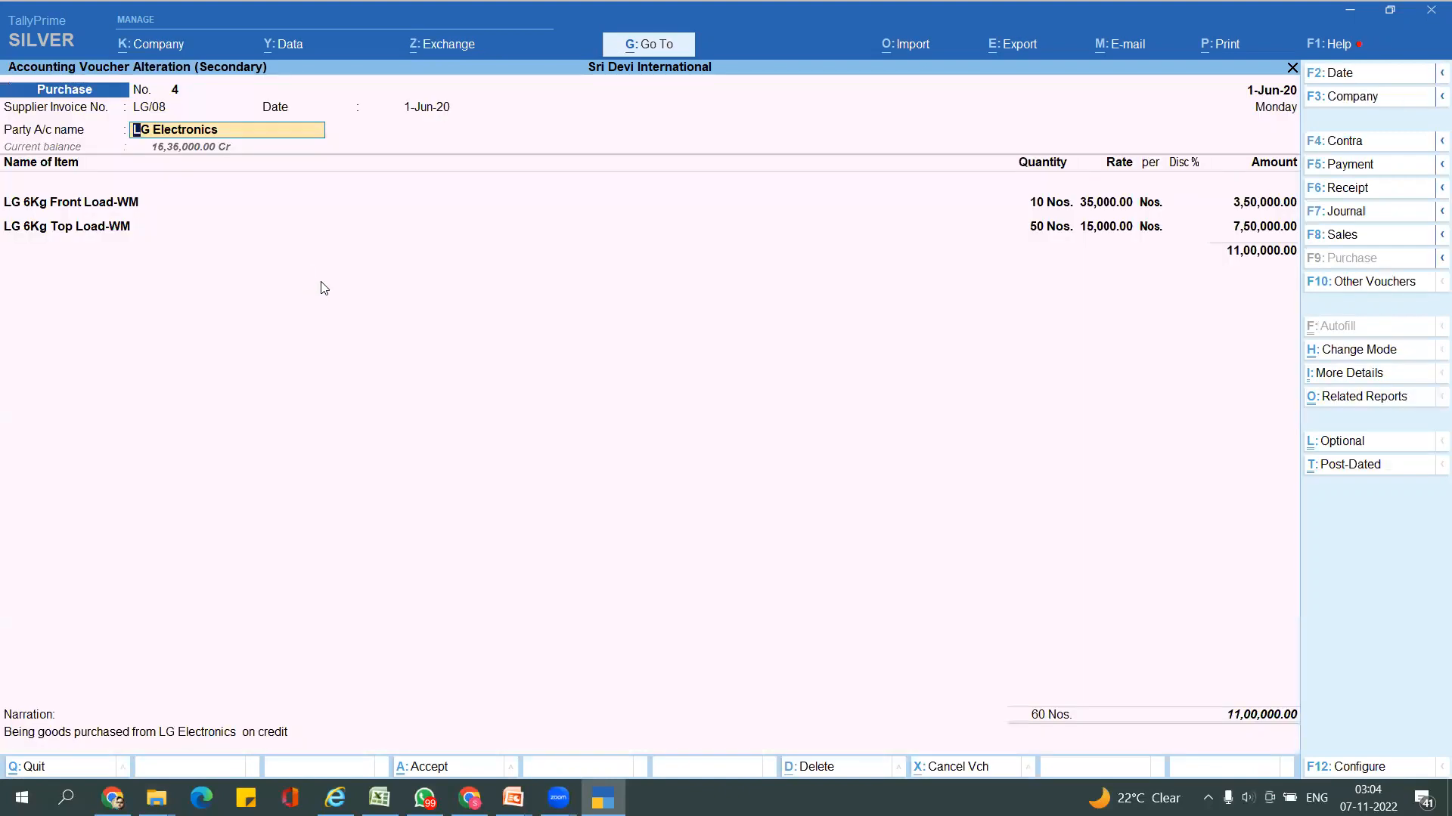
- Keep the receipt note as Not Applicable and accept the receipt and party details of the purchase voucher
key(Return)
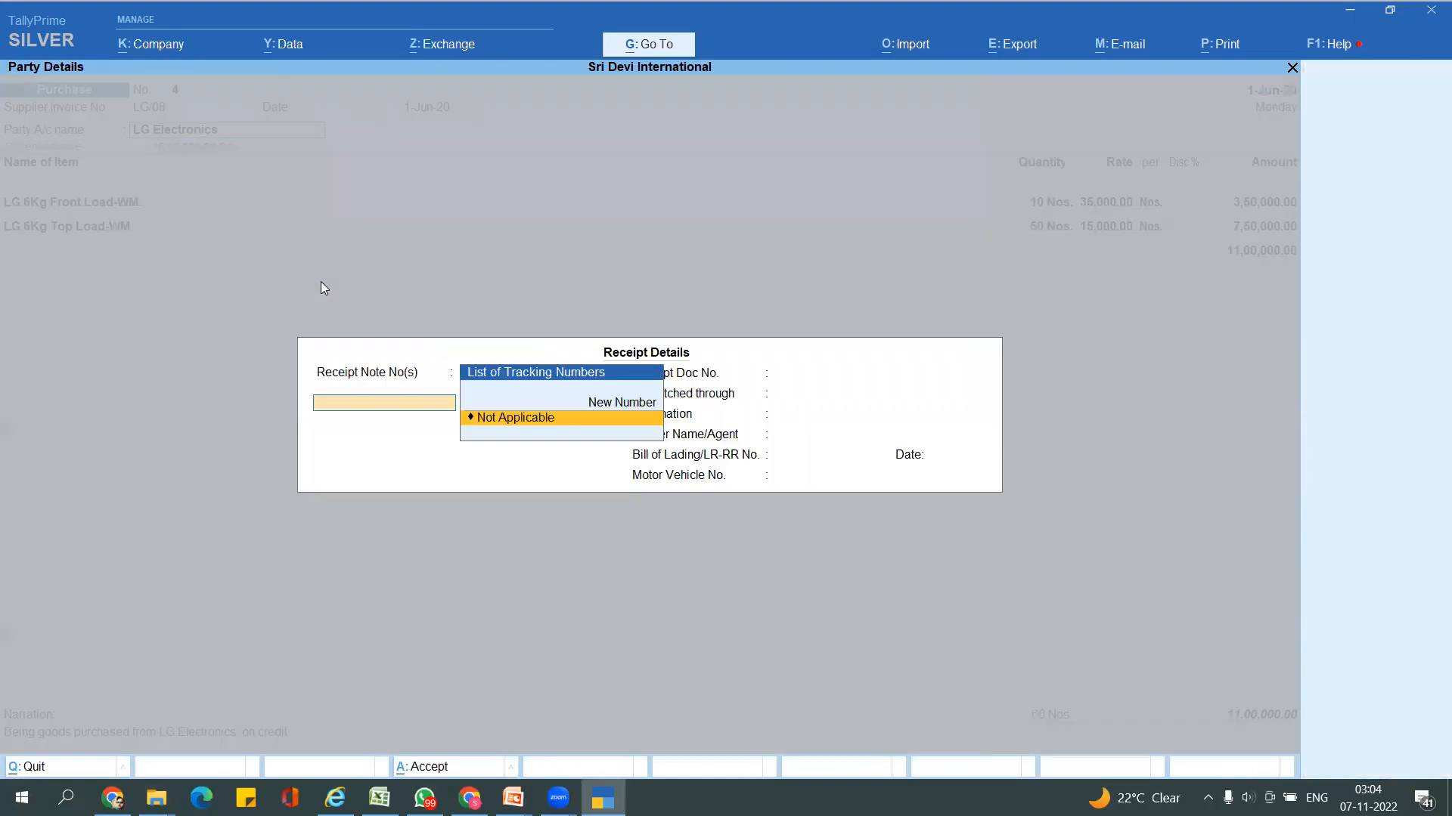
key(Return)
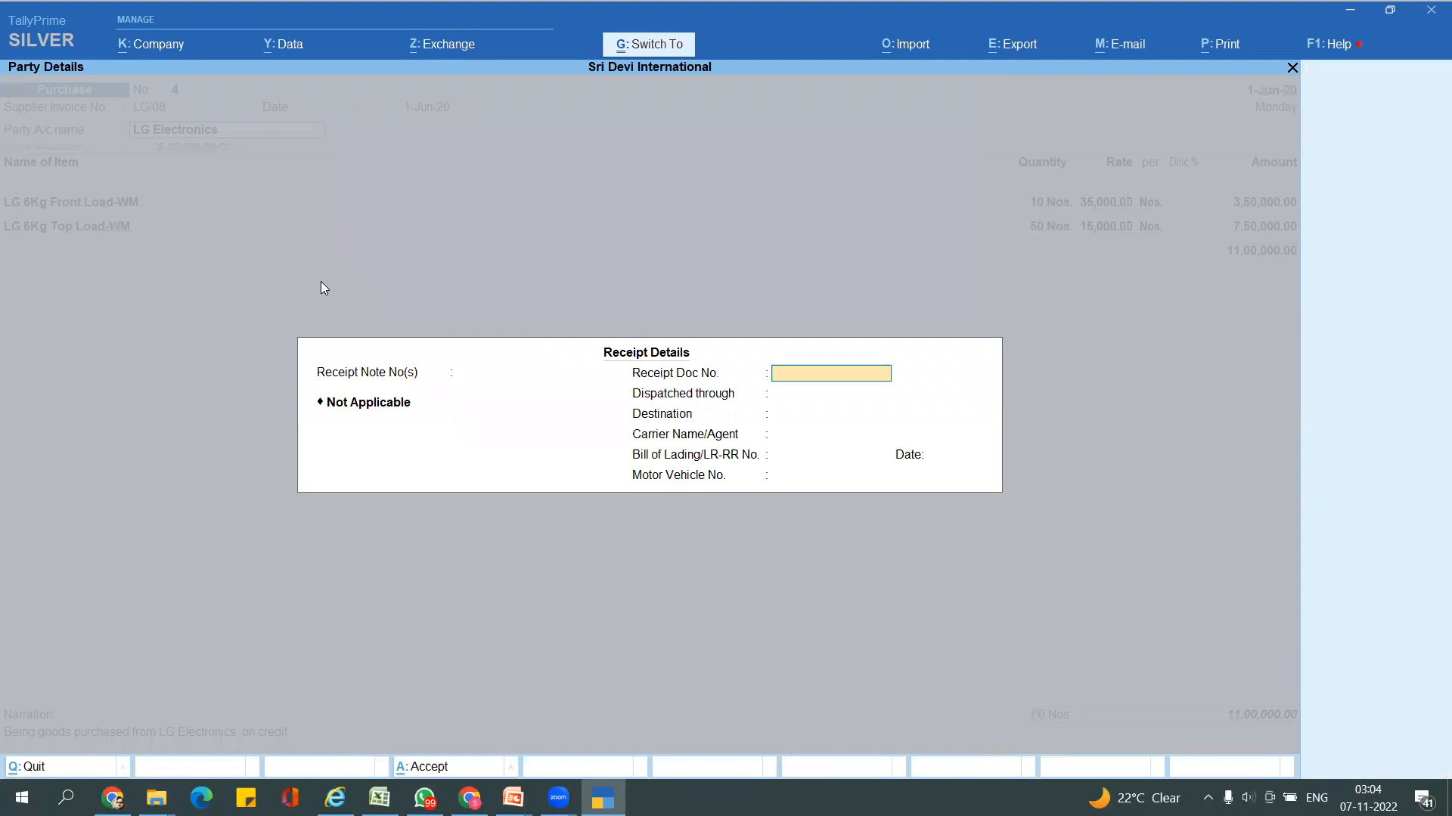
key(ctrl+a)
key(ctrl+a)
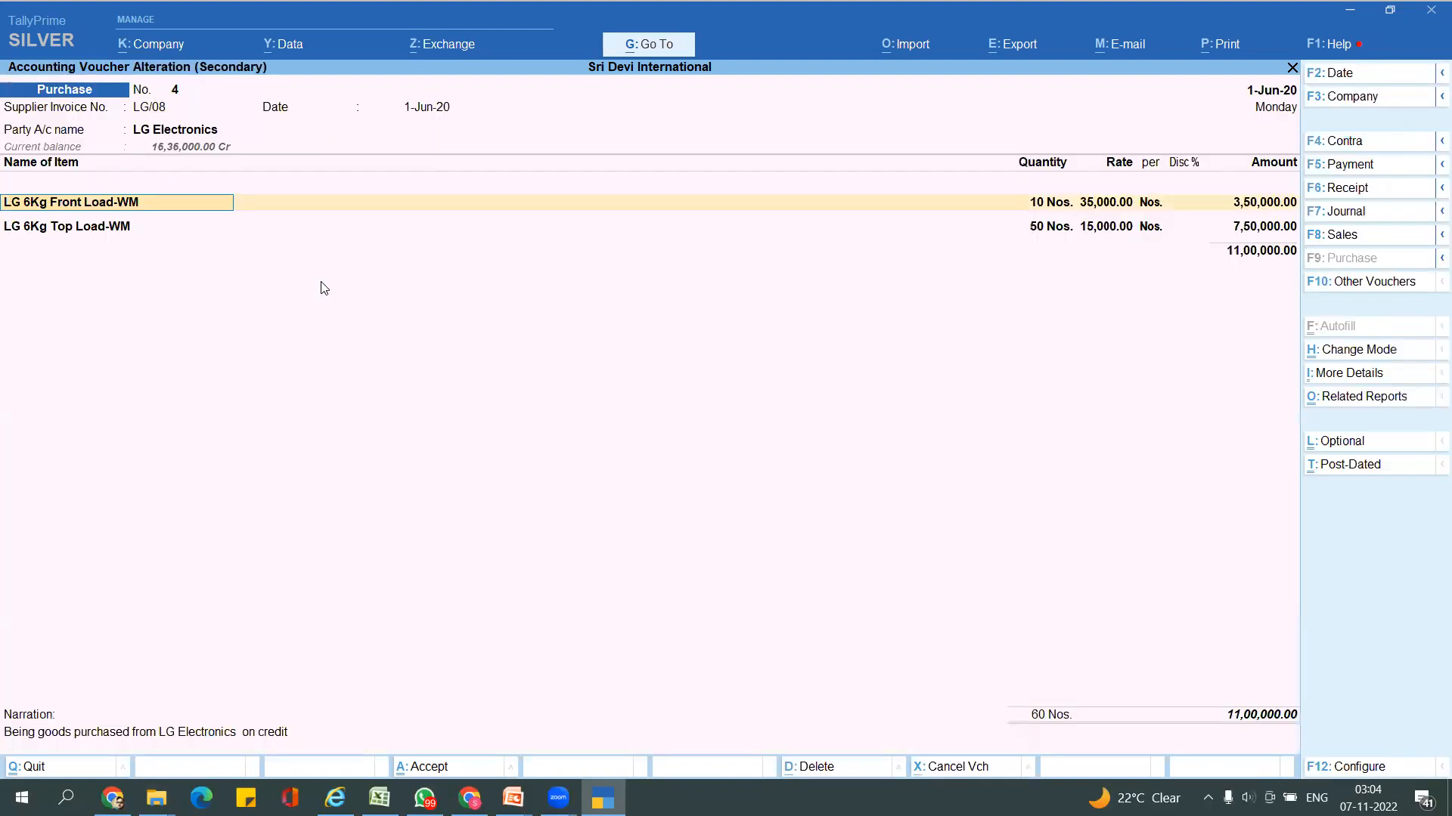
- Confirm the stock allocation of LG 6Kg Front Load-WM: Karnataka Location, 10 Nos. at 35,000.00
key(Return)
key(Return)
key(Return)
key(Return)
key(Return)
key(Return)
key(Return)
key(Return)
key(Return)
key(Return)
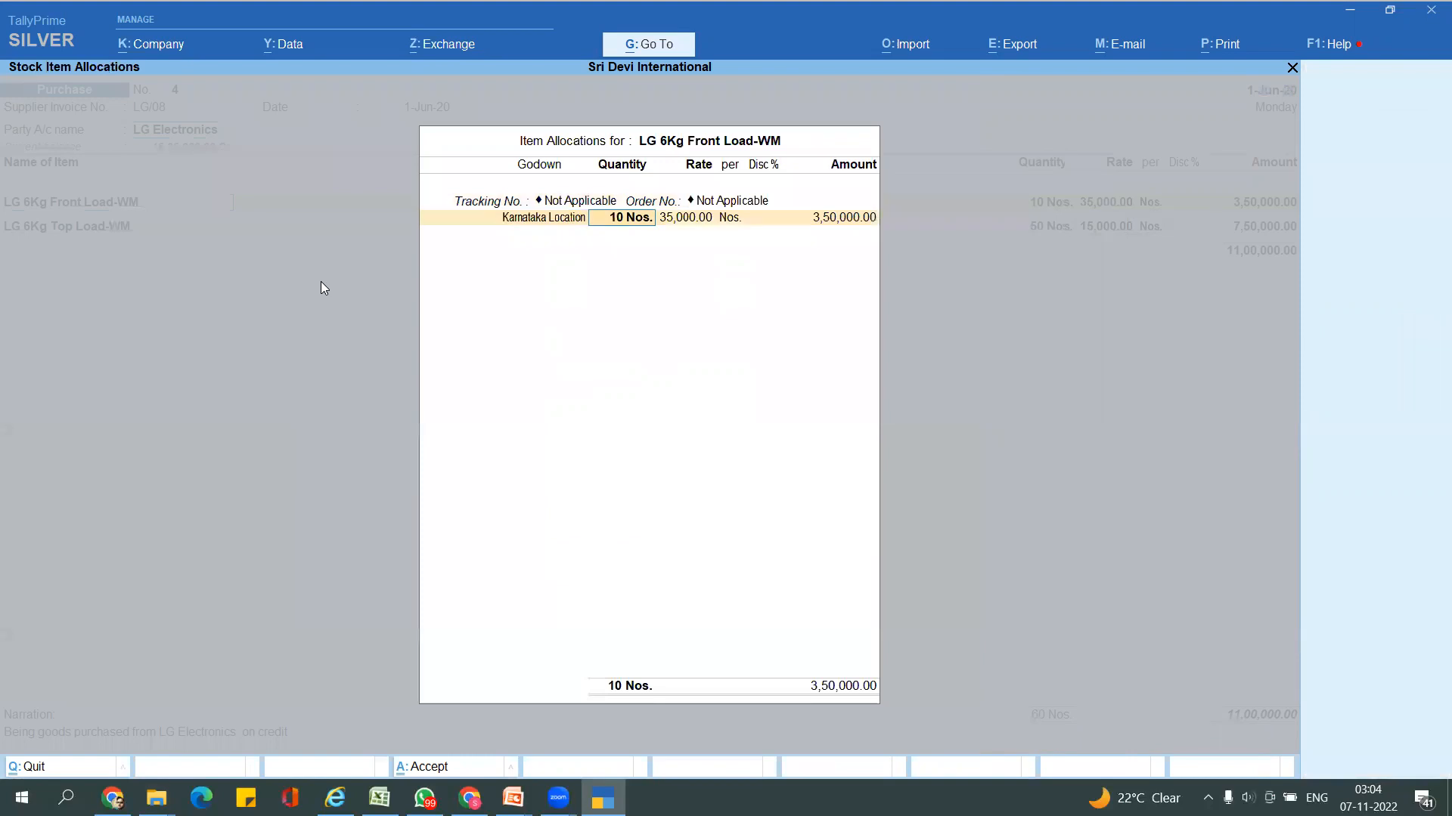
key(Return)
key(Return)
key(Return)
key(Return)
key(Return)
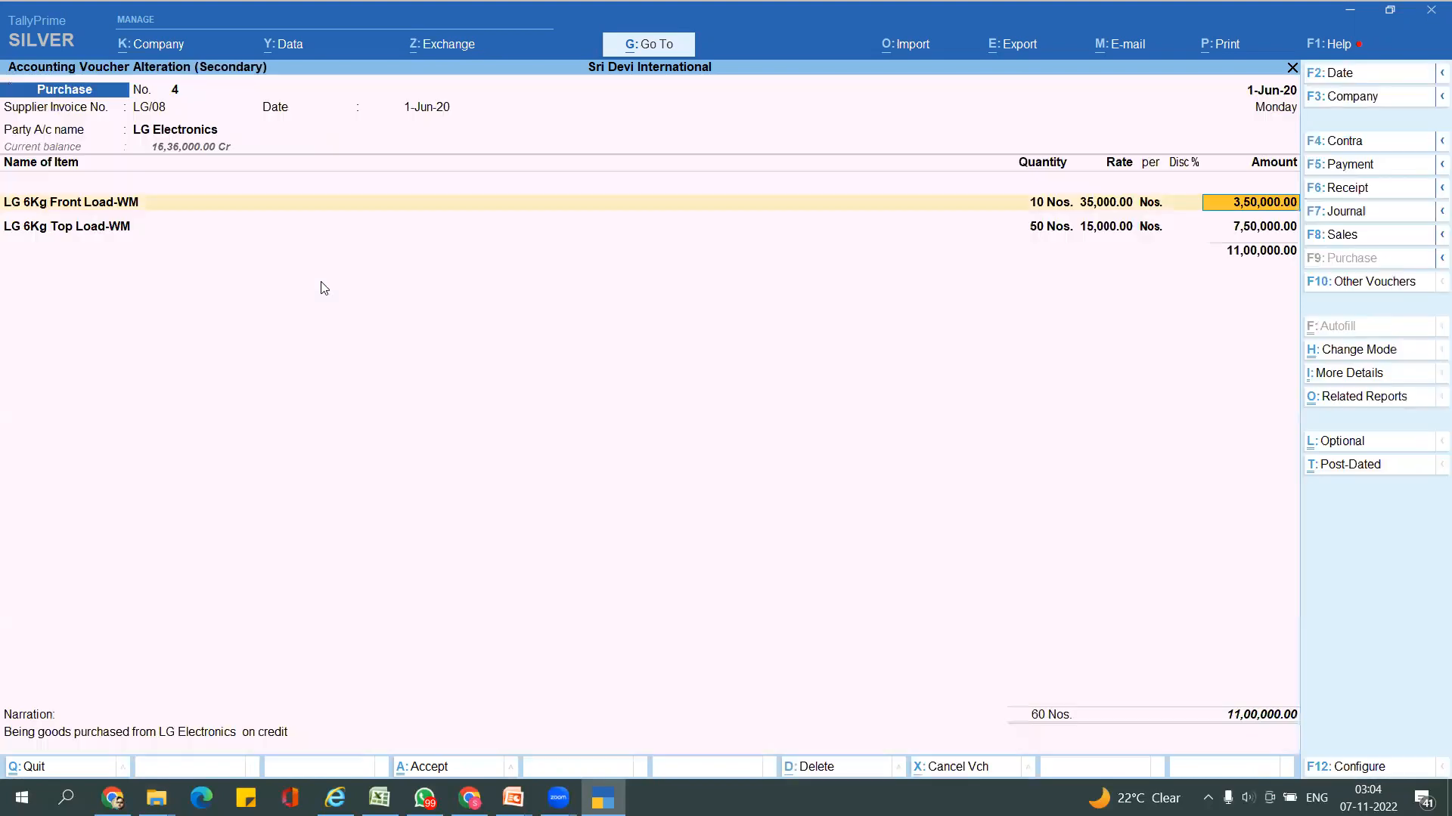
- Confirm the stock allocation of LG 6Kg Top Load-WM: Karnataka Location, 50 Nos. at 15,000.00, and finish the item list
key(Return)
key(Return)
key(Return)
key(Return)
key(Return)
key(Return)
key(Return)
key(Return)
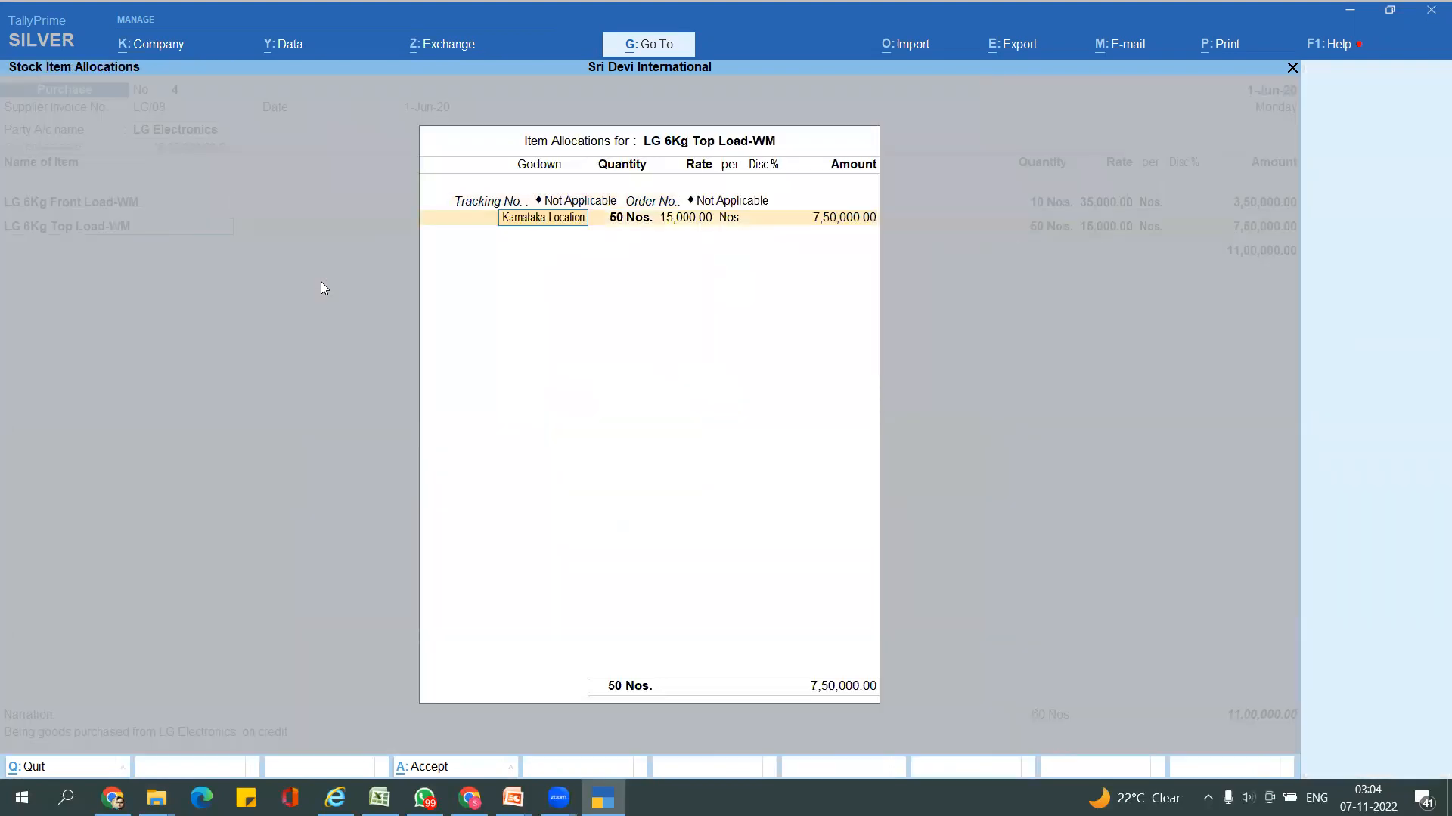
key(Return)
key(Return)
key(Return)
key(Return)
key(Return)
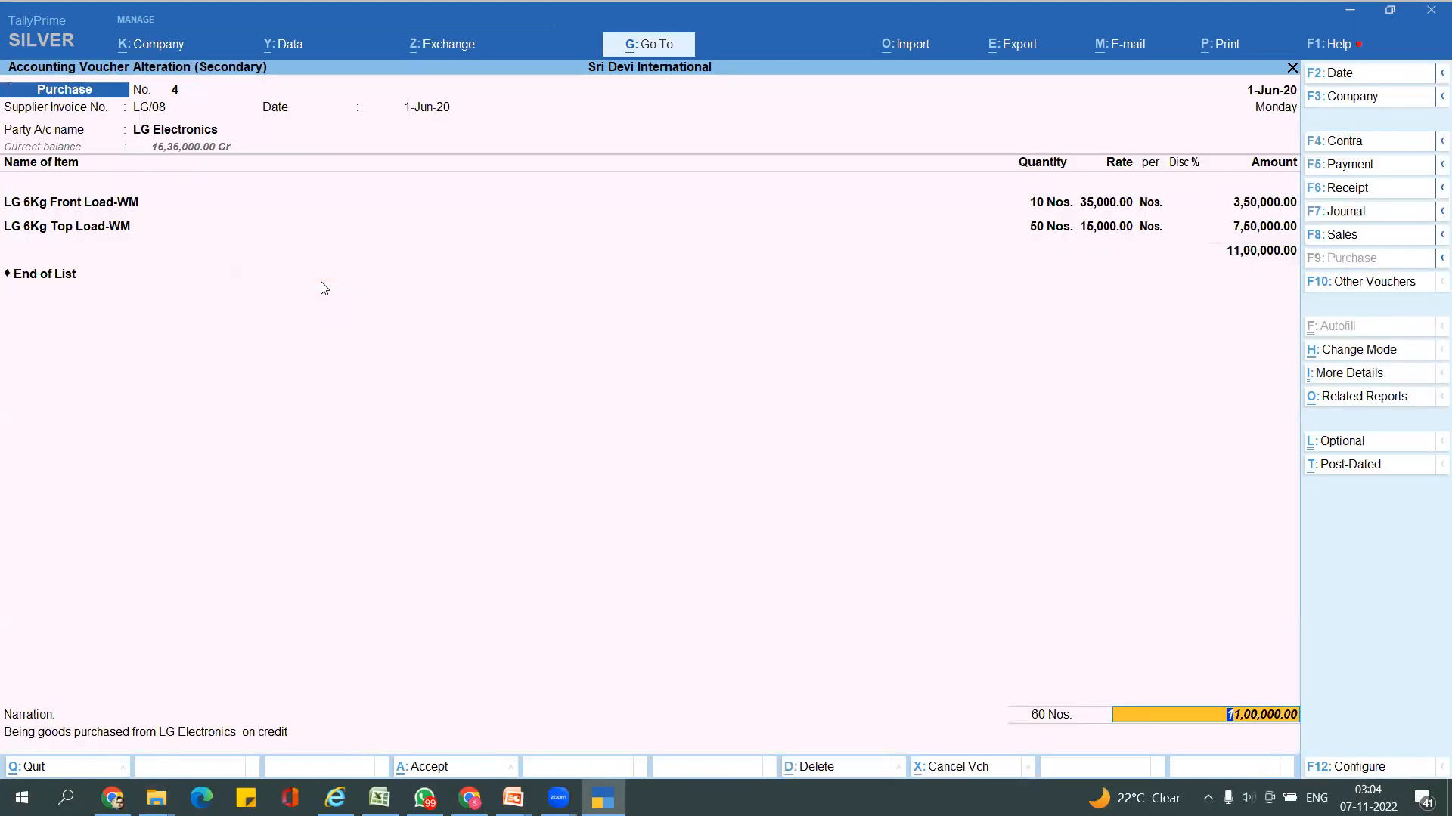
- Accept the bill-wise details as New Ref LG/08 with 30 days' credit for 11,00,000.00 Cr and save the purchase voucher
key(Return)
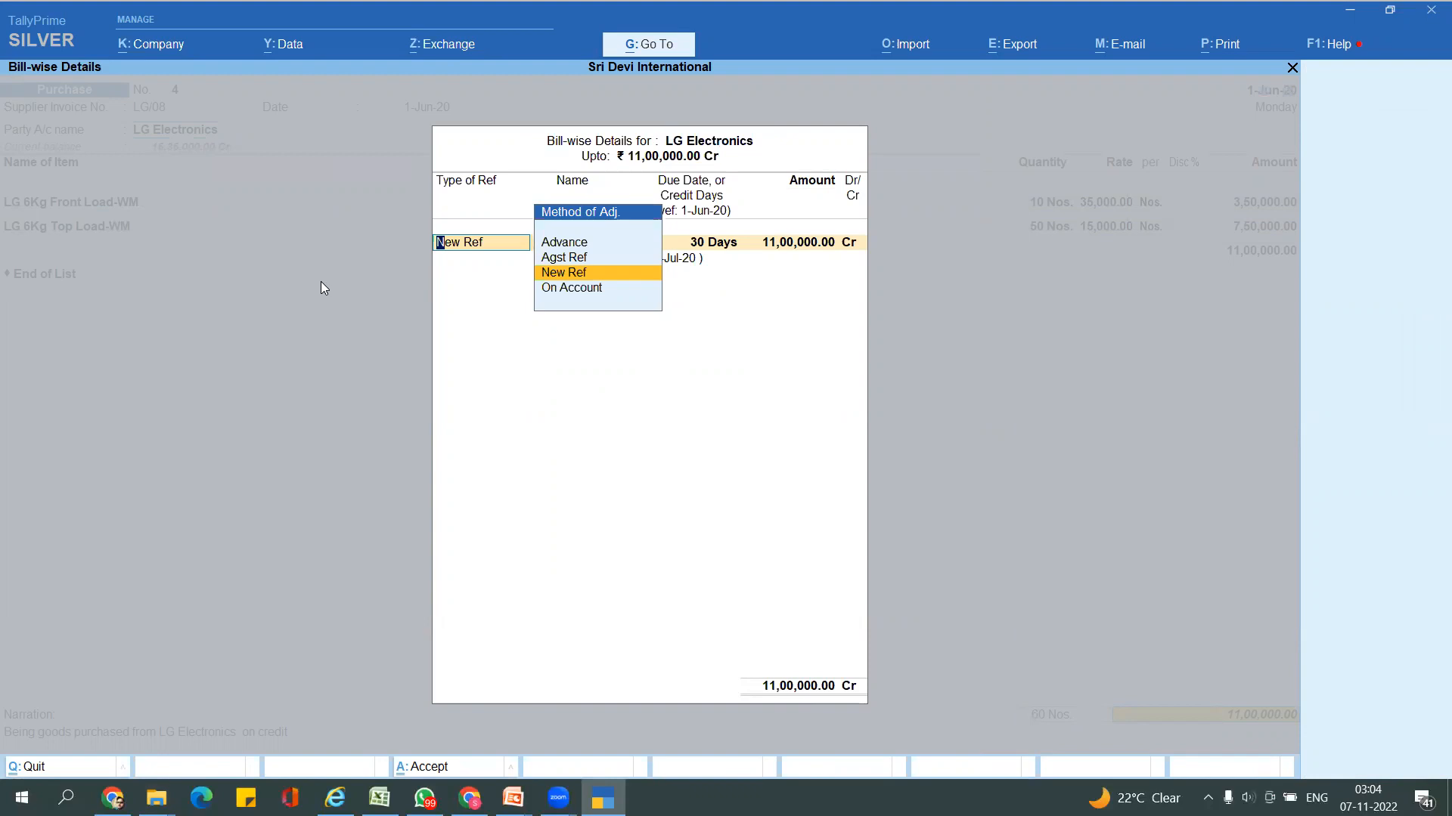
key(Return)
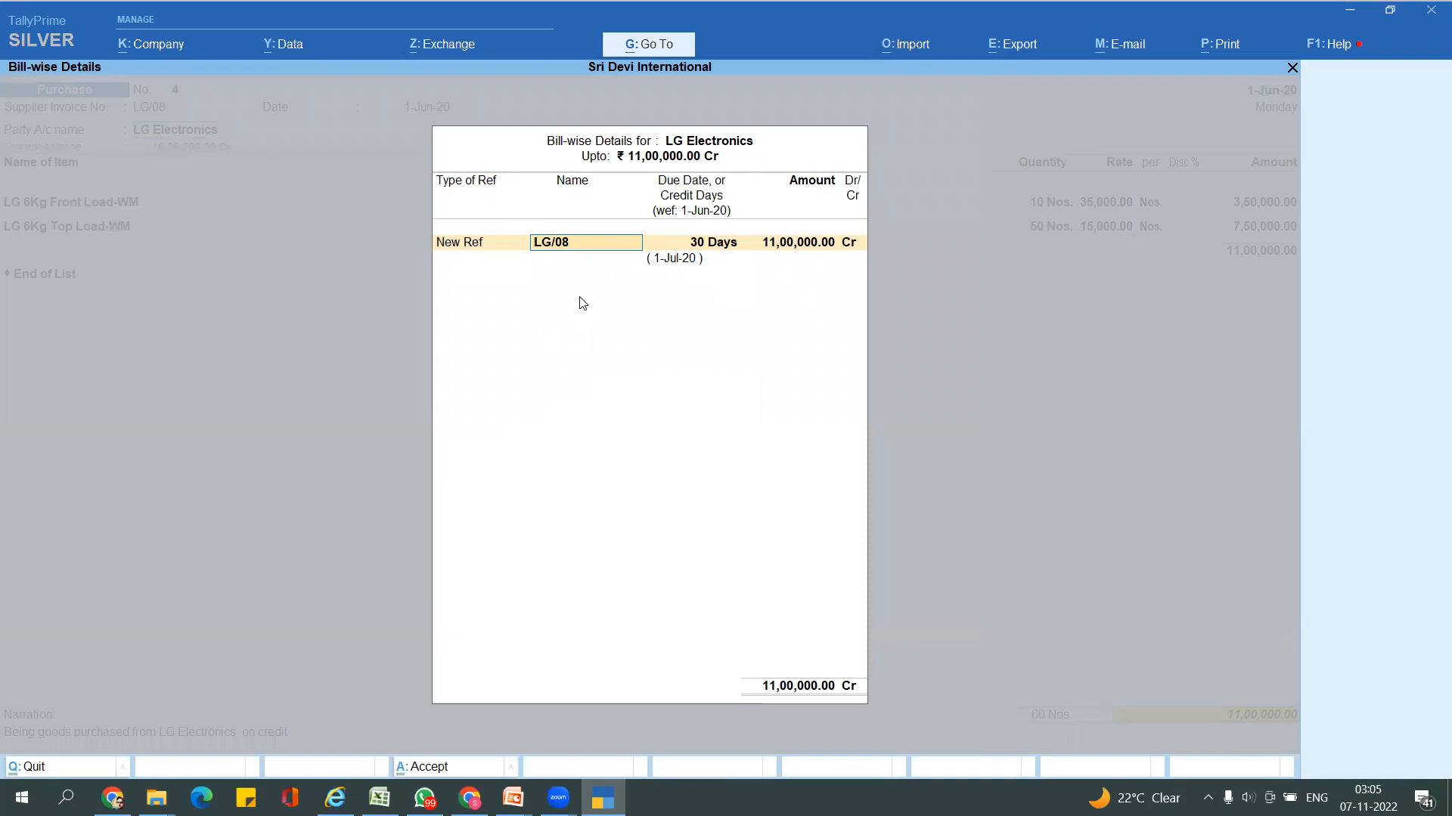
key(Return)
key(Return)
key(Return)
key(Return)
key(Return)
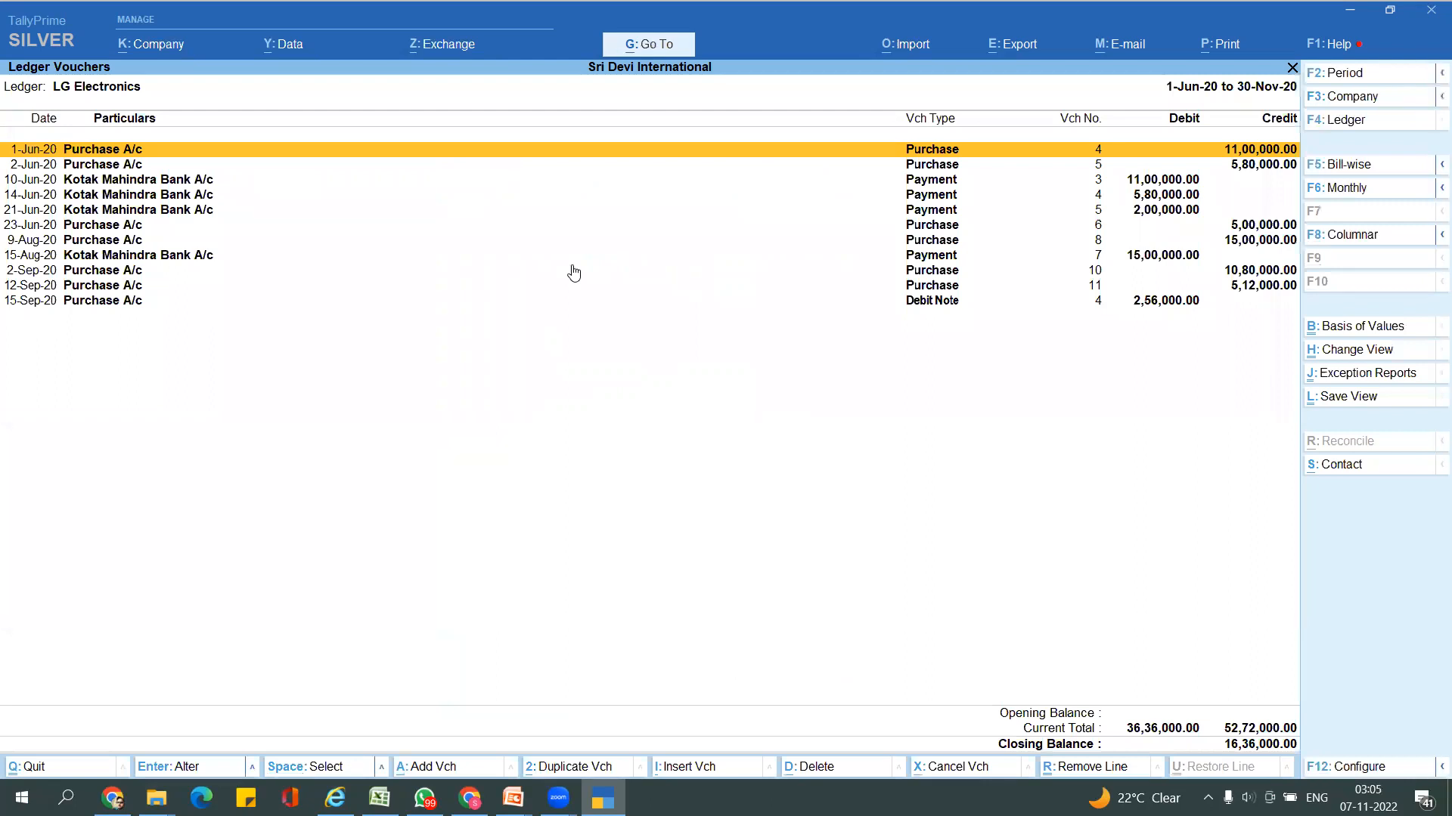
- Check the Enable Bill-wise entry setting in the company features and accept the features
key(F11)
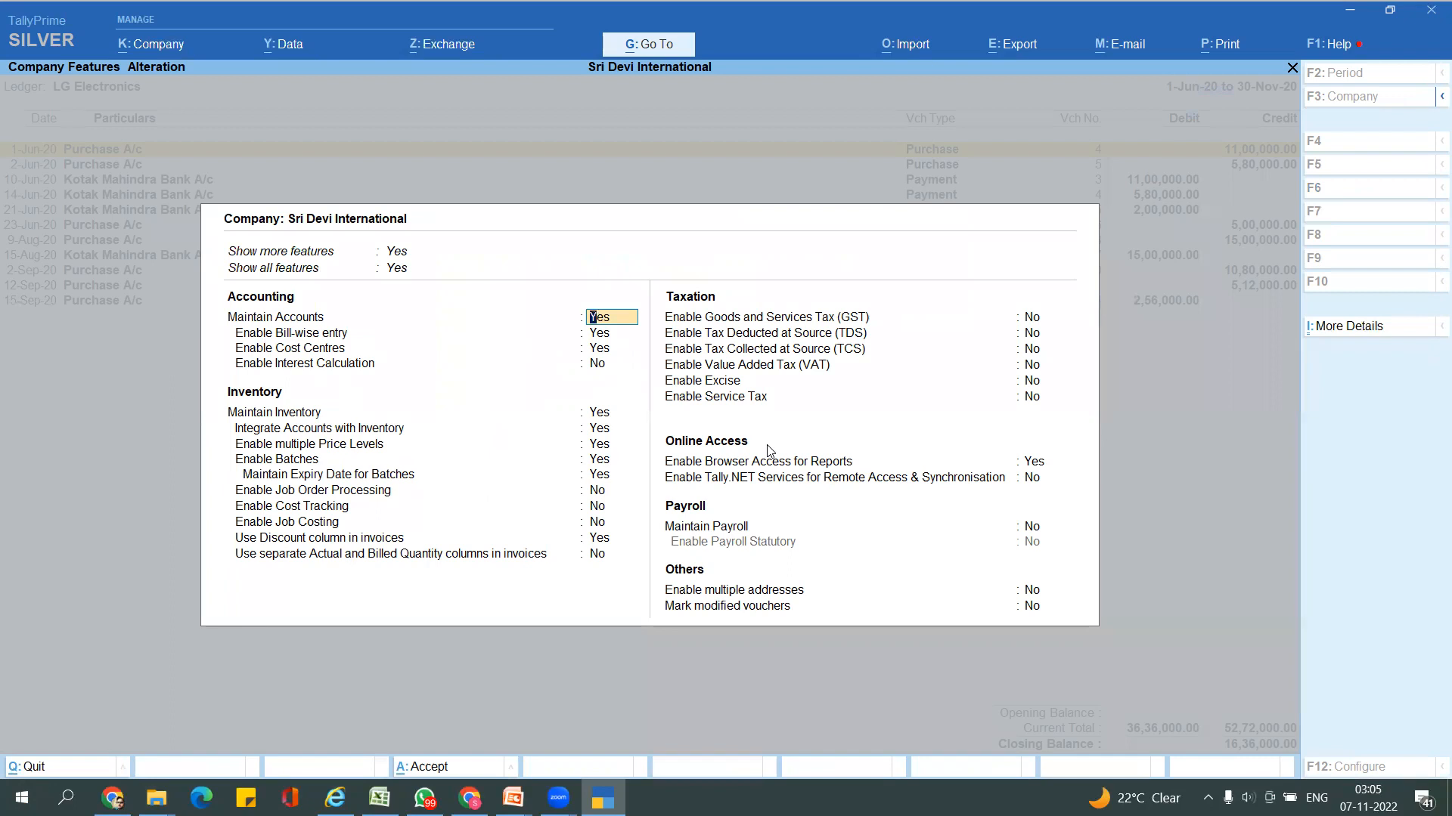
key(Return)
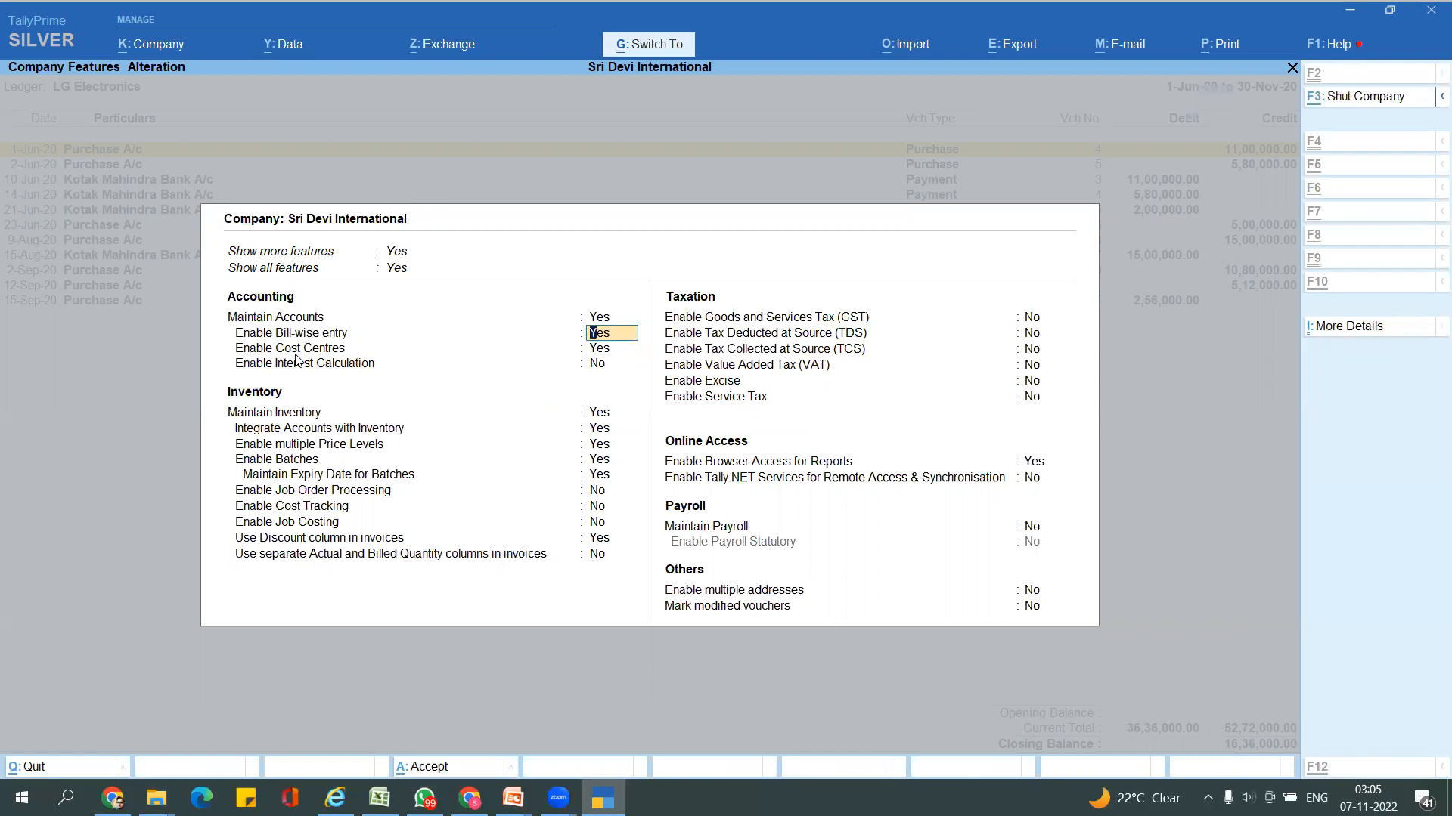
key(ctrl+a)
- Reopen the 1-Jun-20 purchase voucher, review the bill-by-bill settings of its party ledger again, and return to the voucher
key(Return)
key(Return)
key(Return)
key(Return)
key(ctrl+Return)
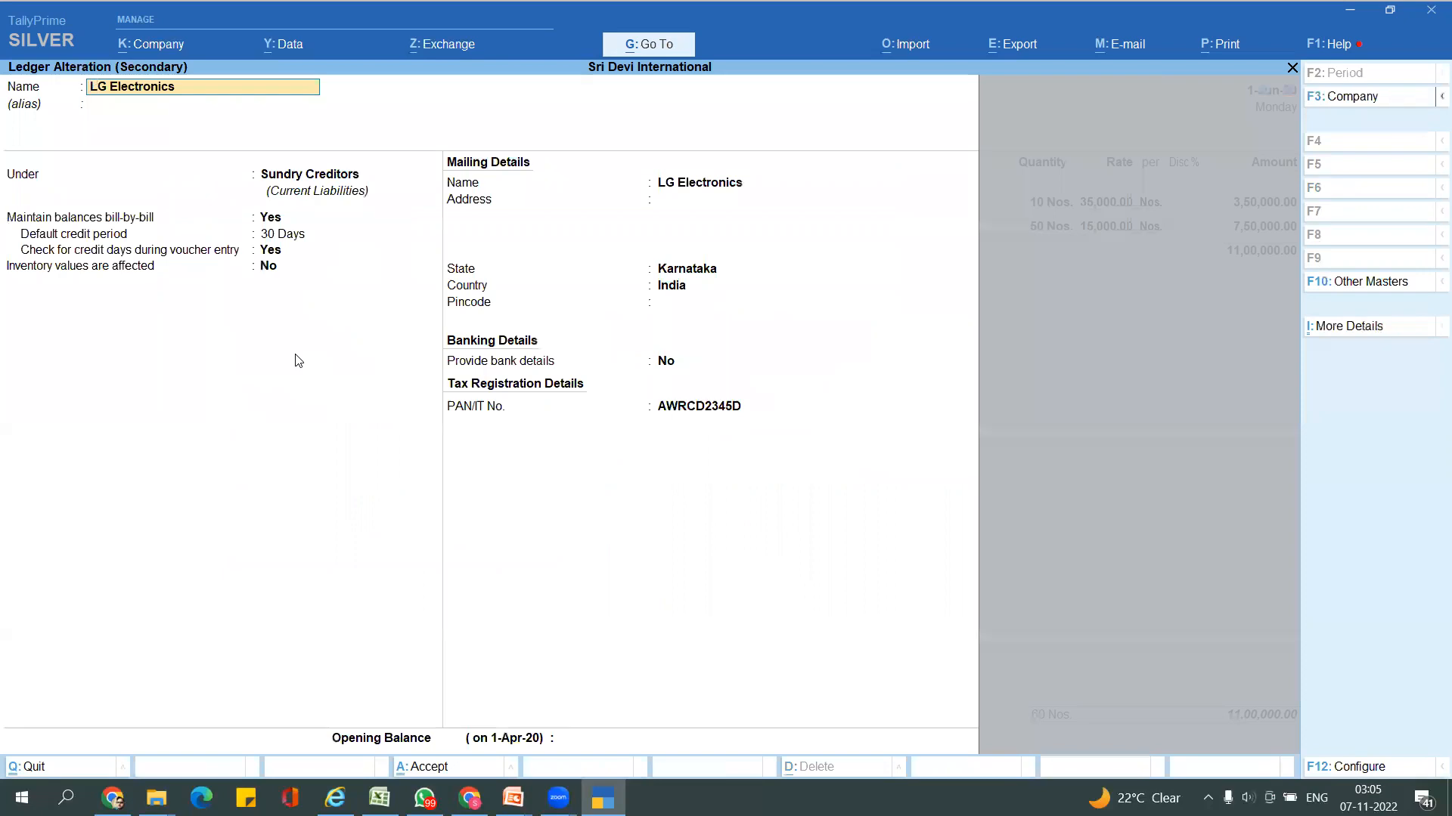
key(Escape)
key(Escape)
key(y)
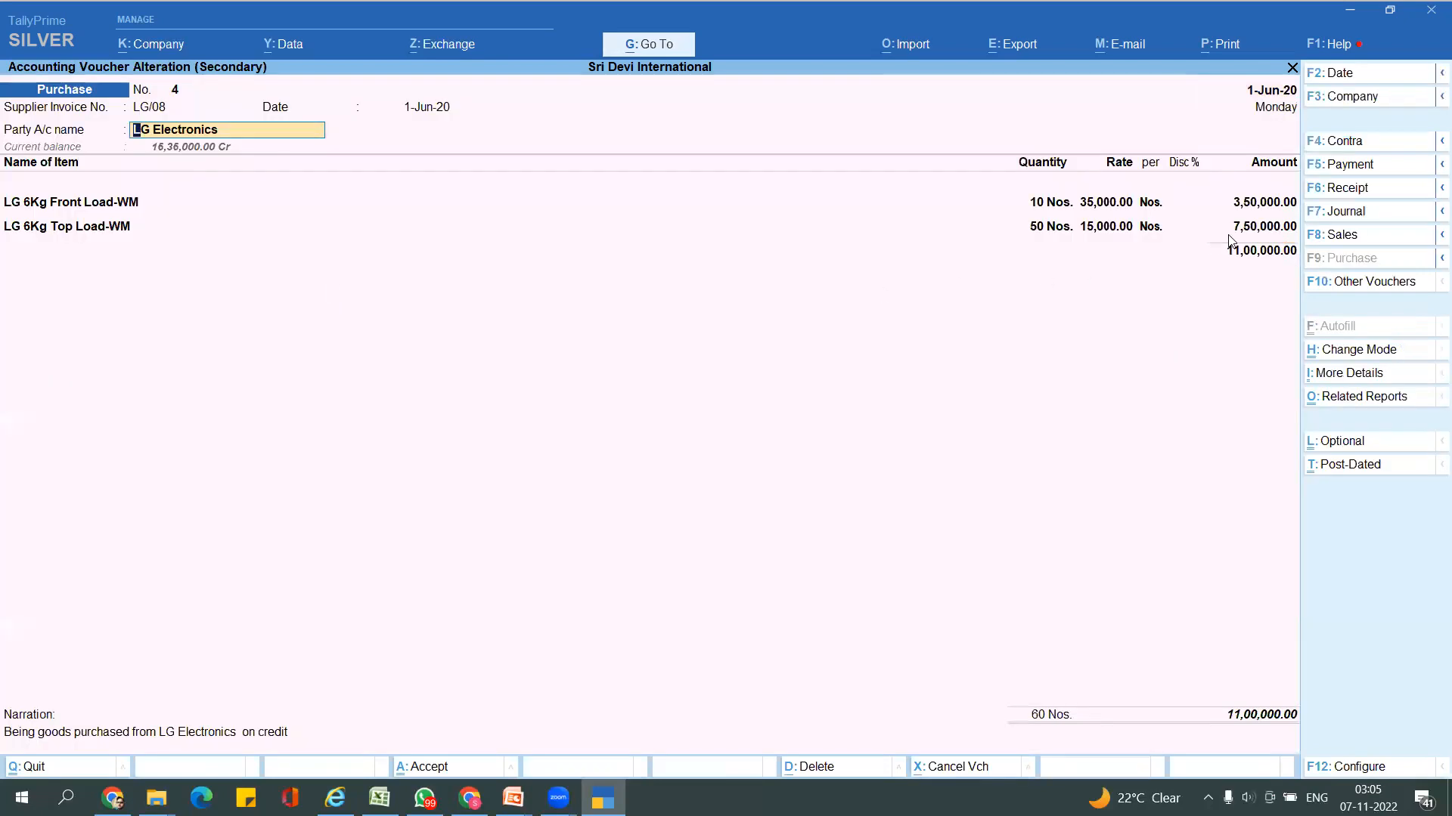
- Keep Purchase A/c for LG 6Kg Top Load-WM, confirm the New Ref bill allocation, and save the reopened purchase voucher
click(1276, 230)
key(Return)
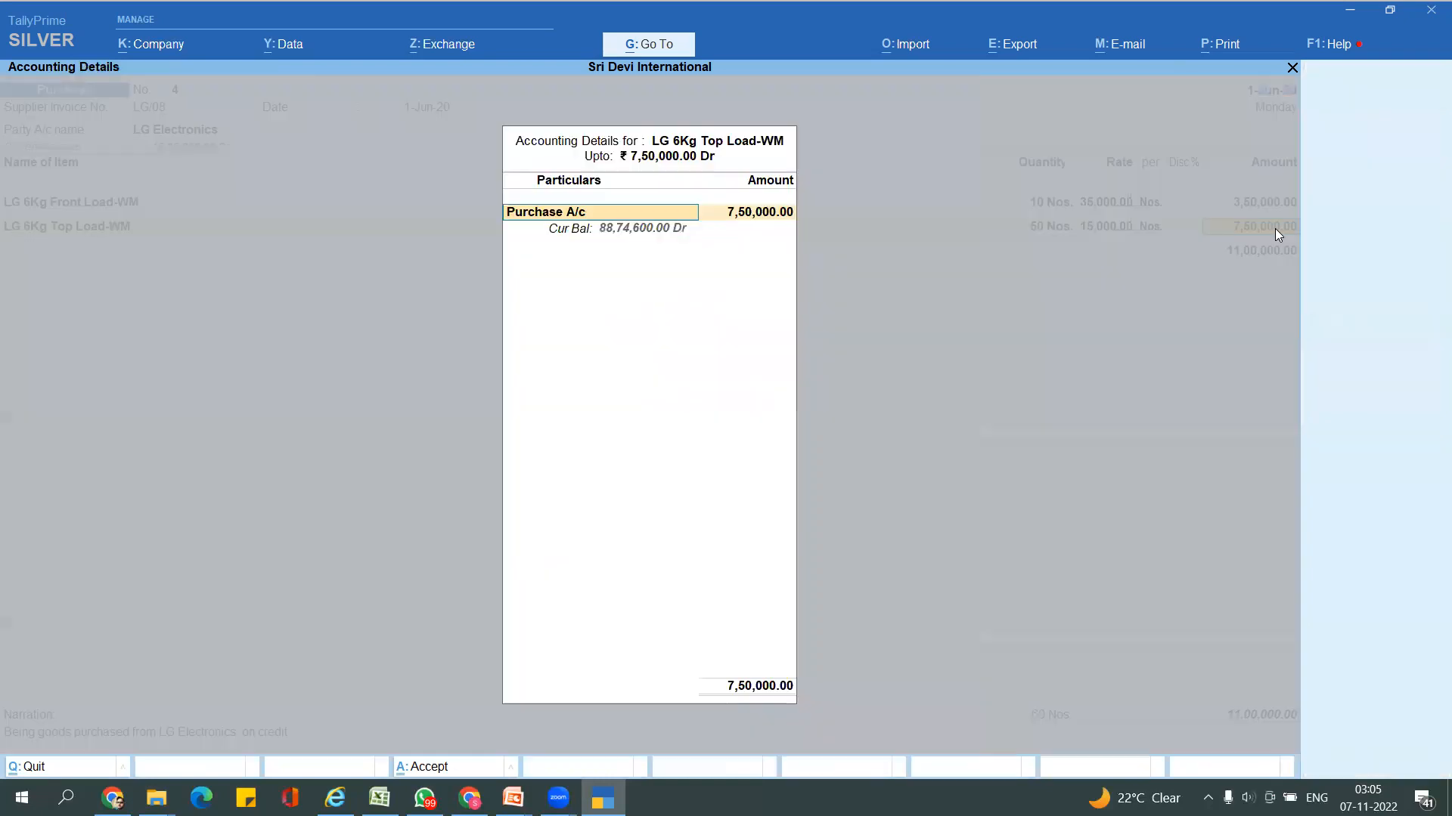
key(Return)
key(Return)
key(Return)
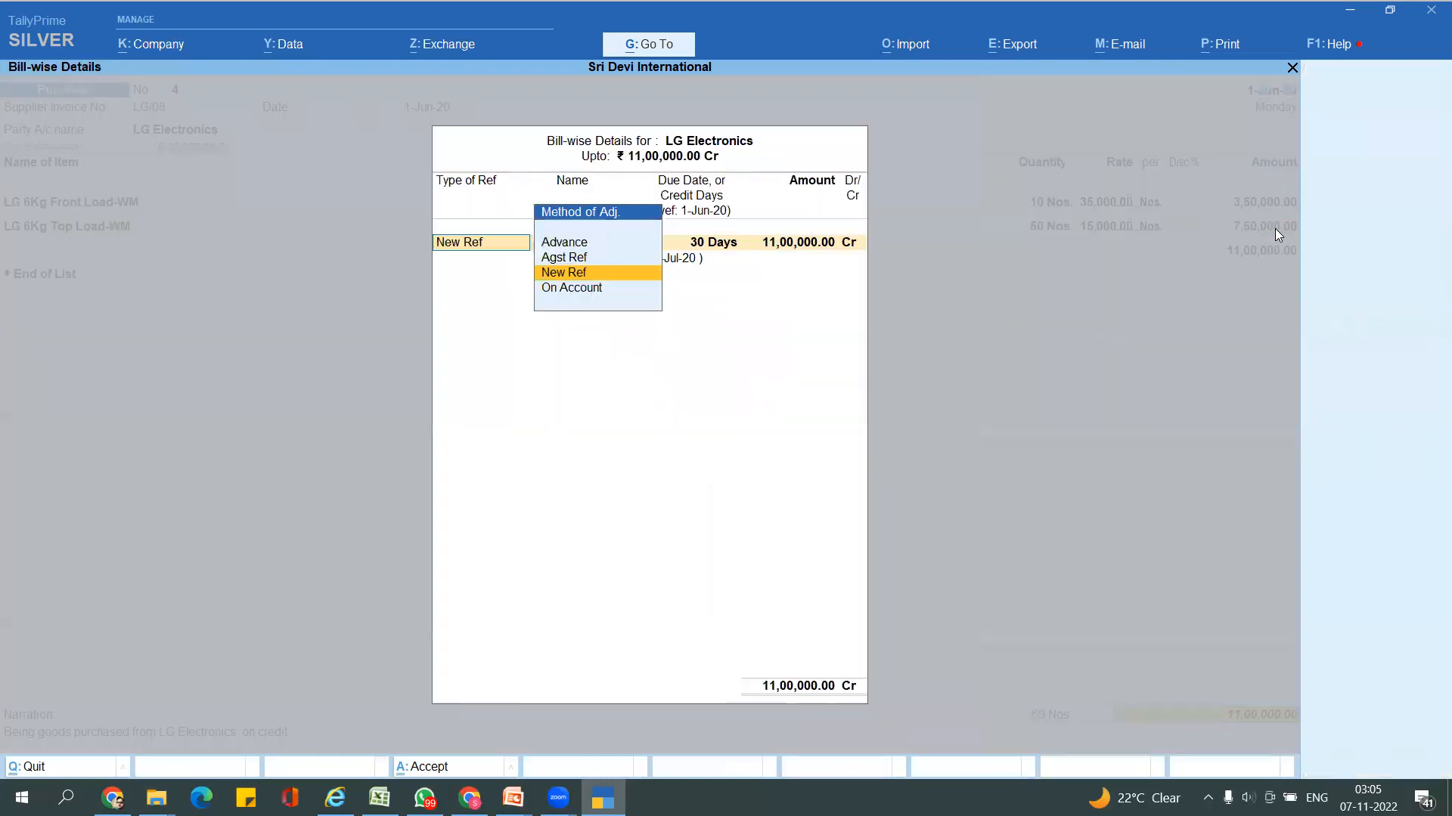
key(Return)
key(Return)
key(Return)
key(Return)
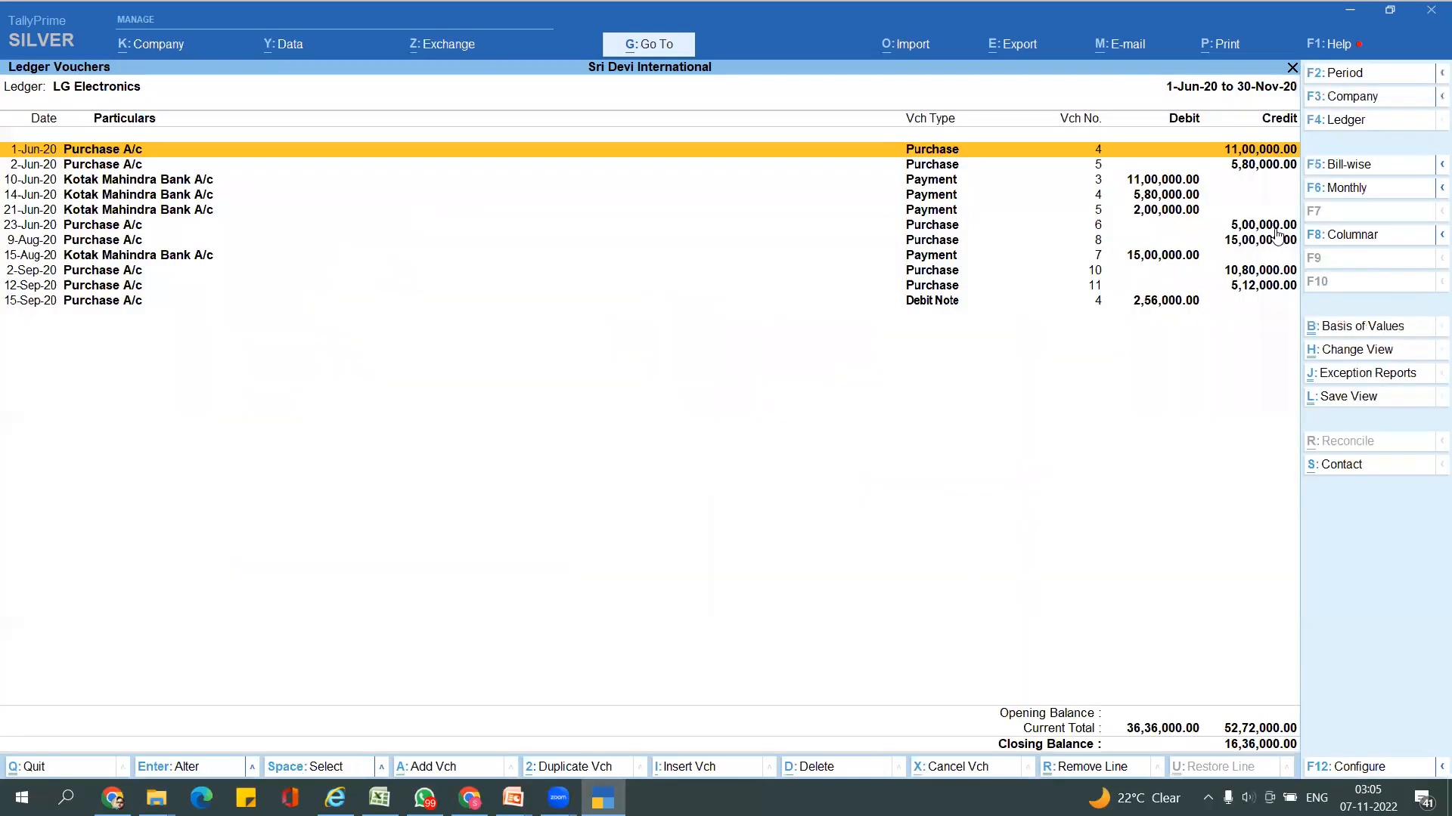
- Check the purchase activity slide, keep the Agst Ref LG/08 allocation of 11,00,000.00 Dr in the 10-Jun-20 payment voucher, and save it
key(alt+Tab)
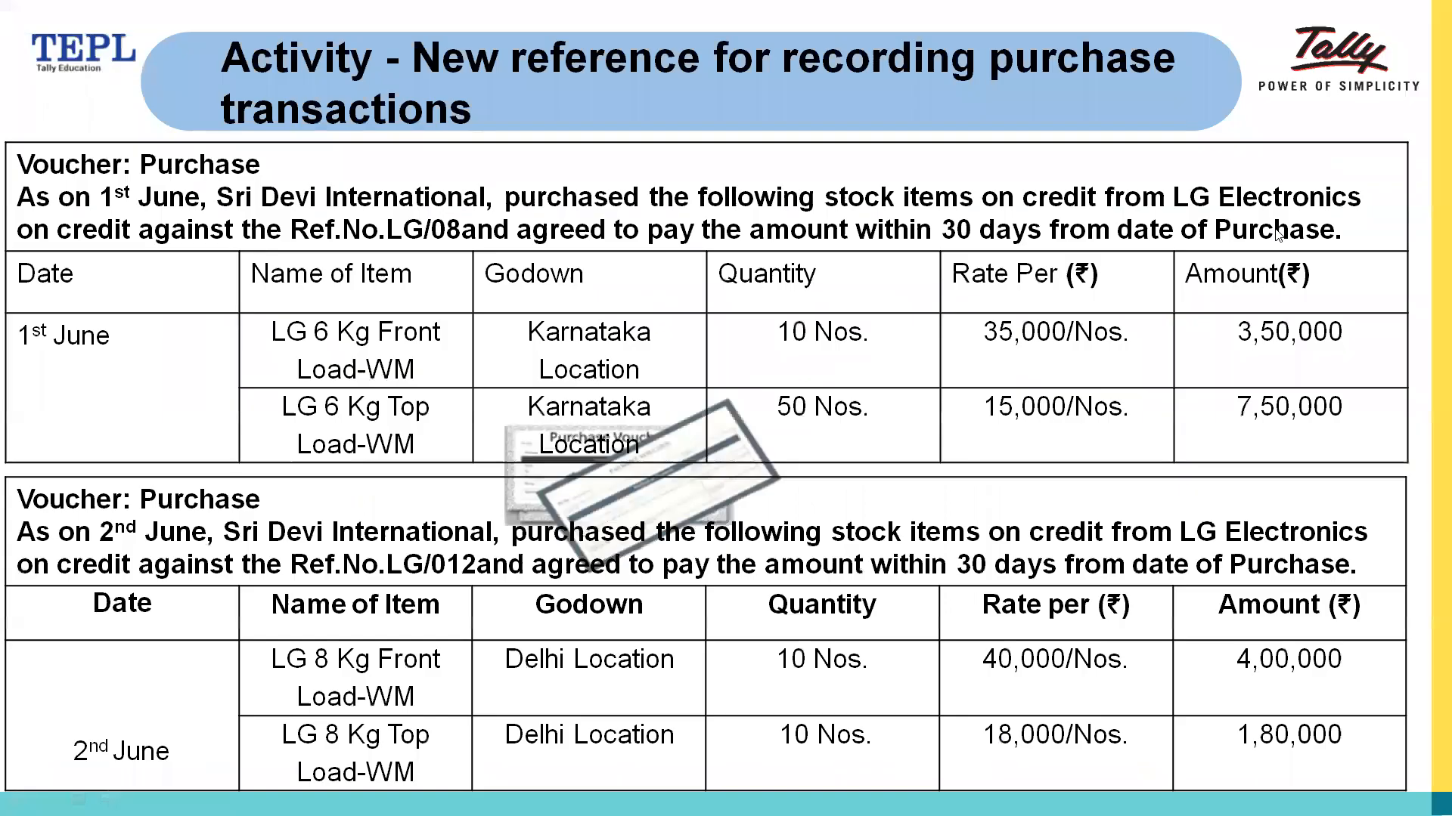
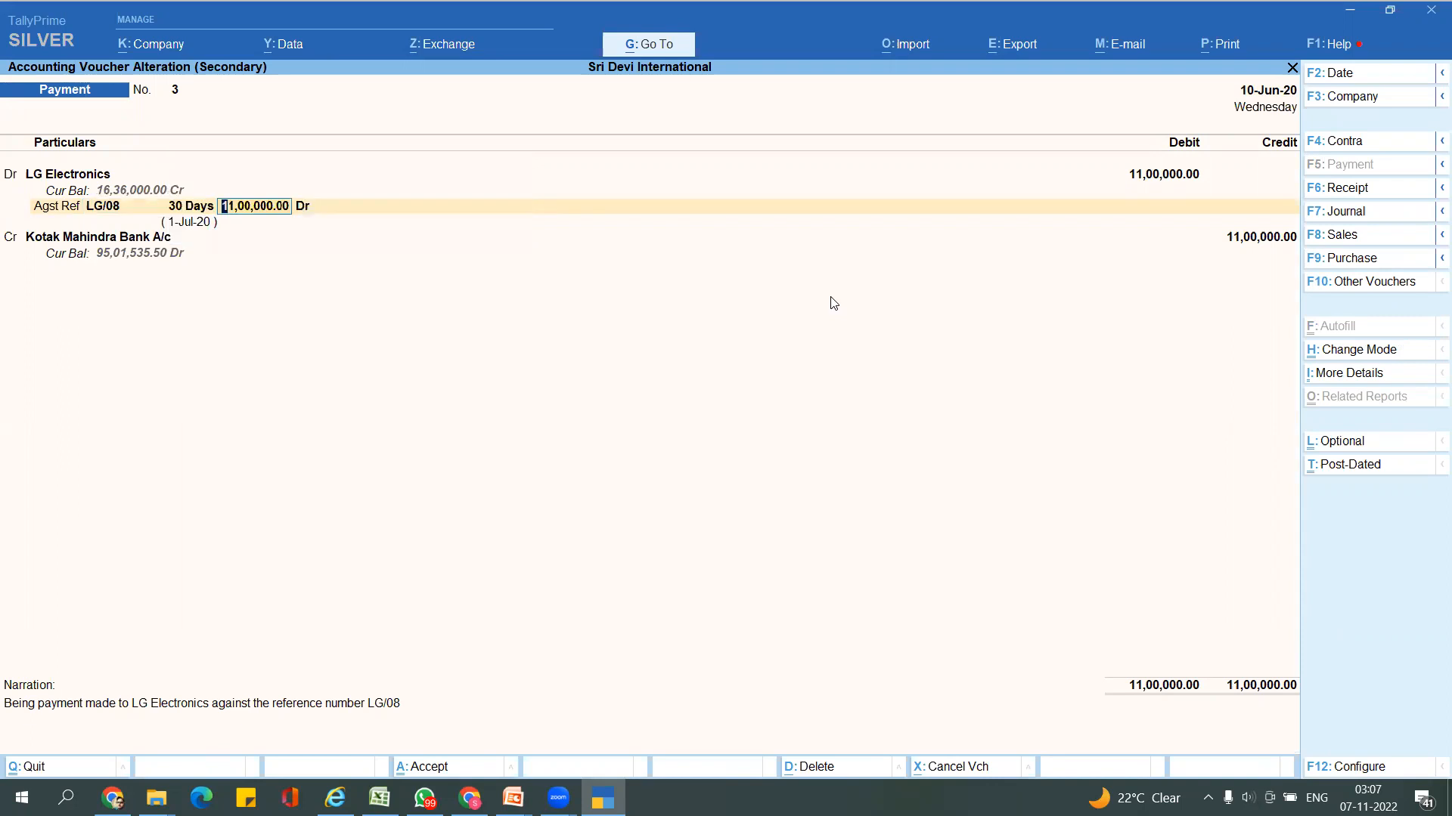
key(Return)
key(Return)
key(Return)
key(Return)
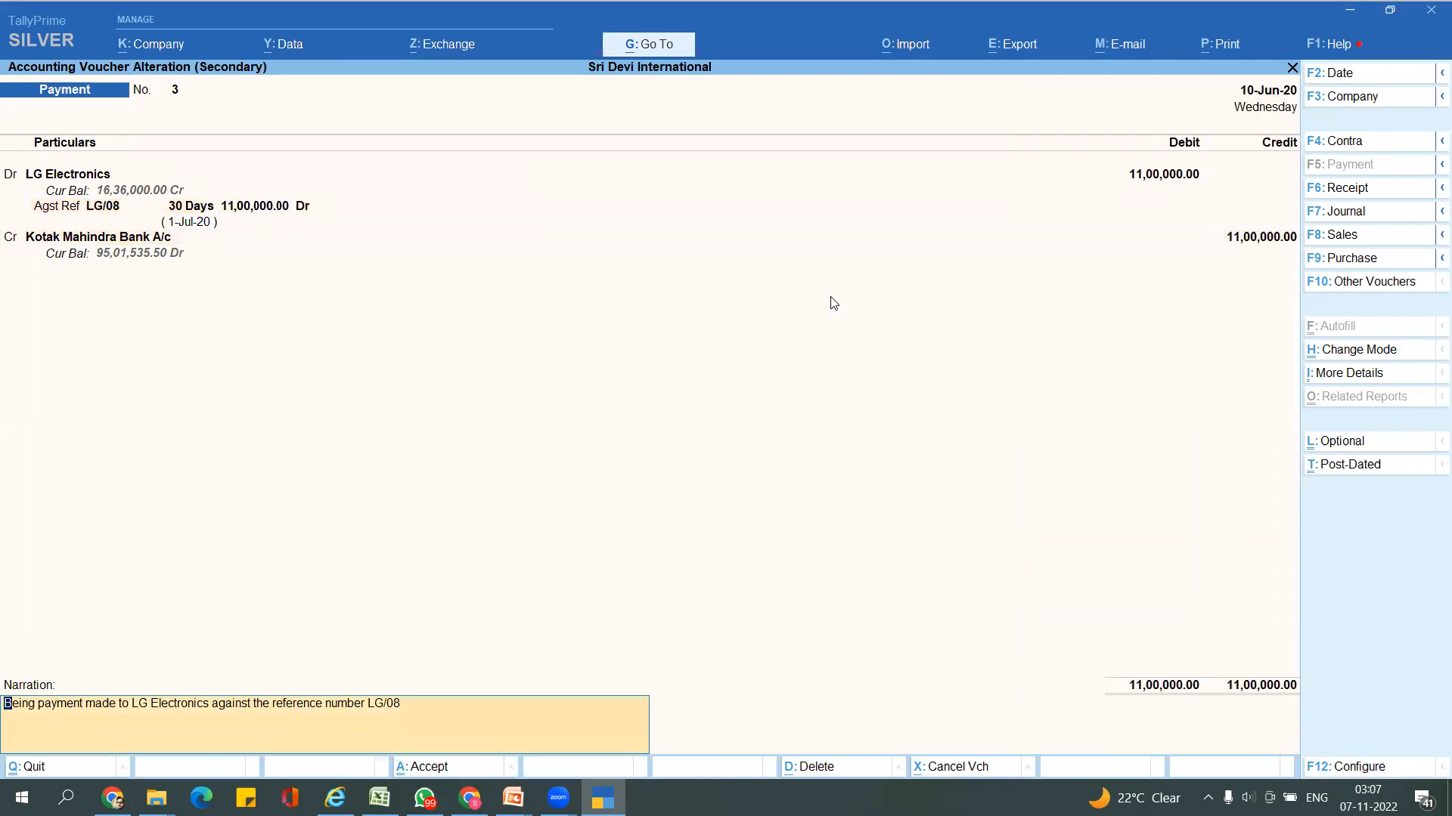
key(Return)
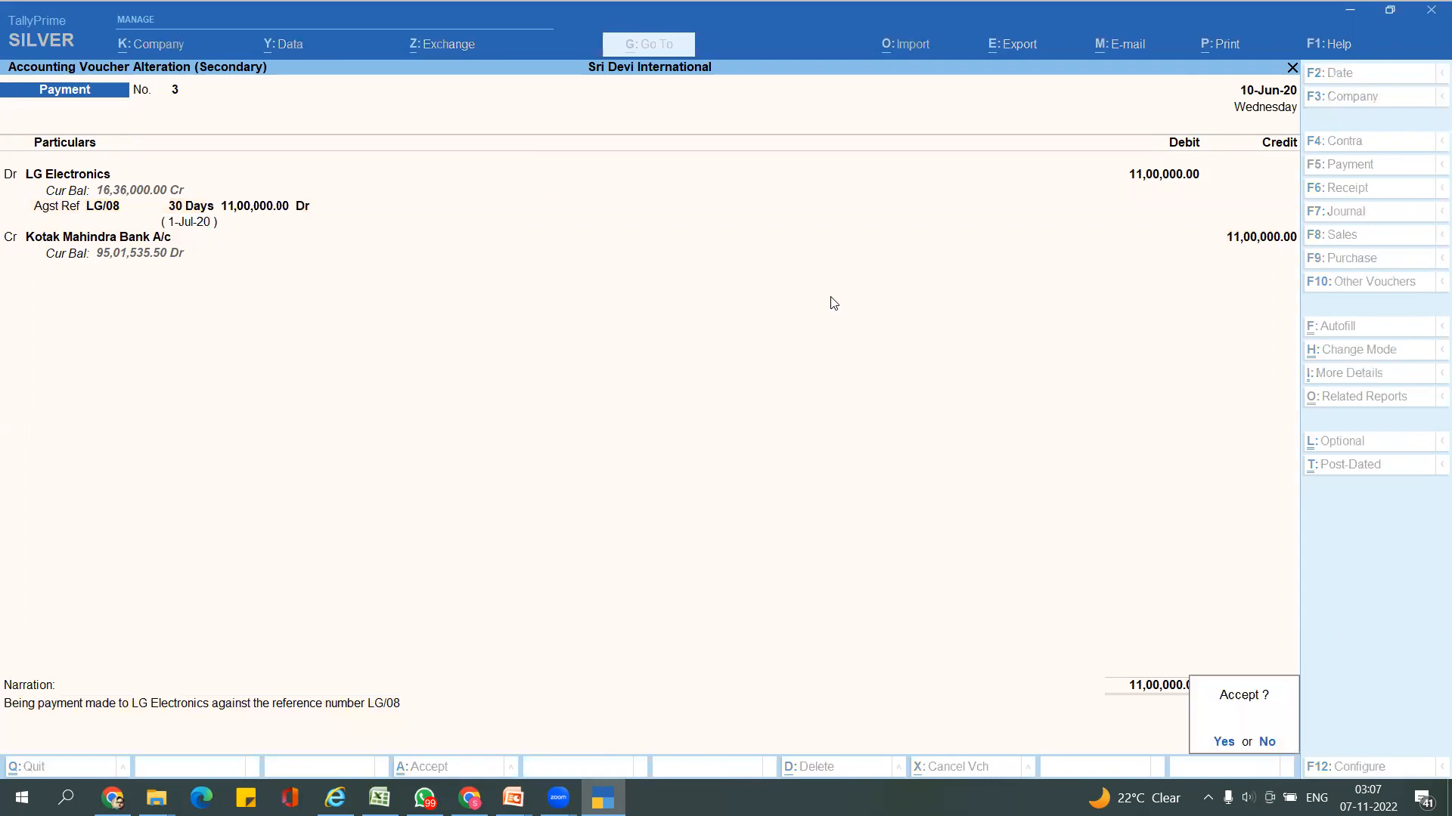
key(Return)
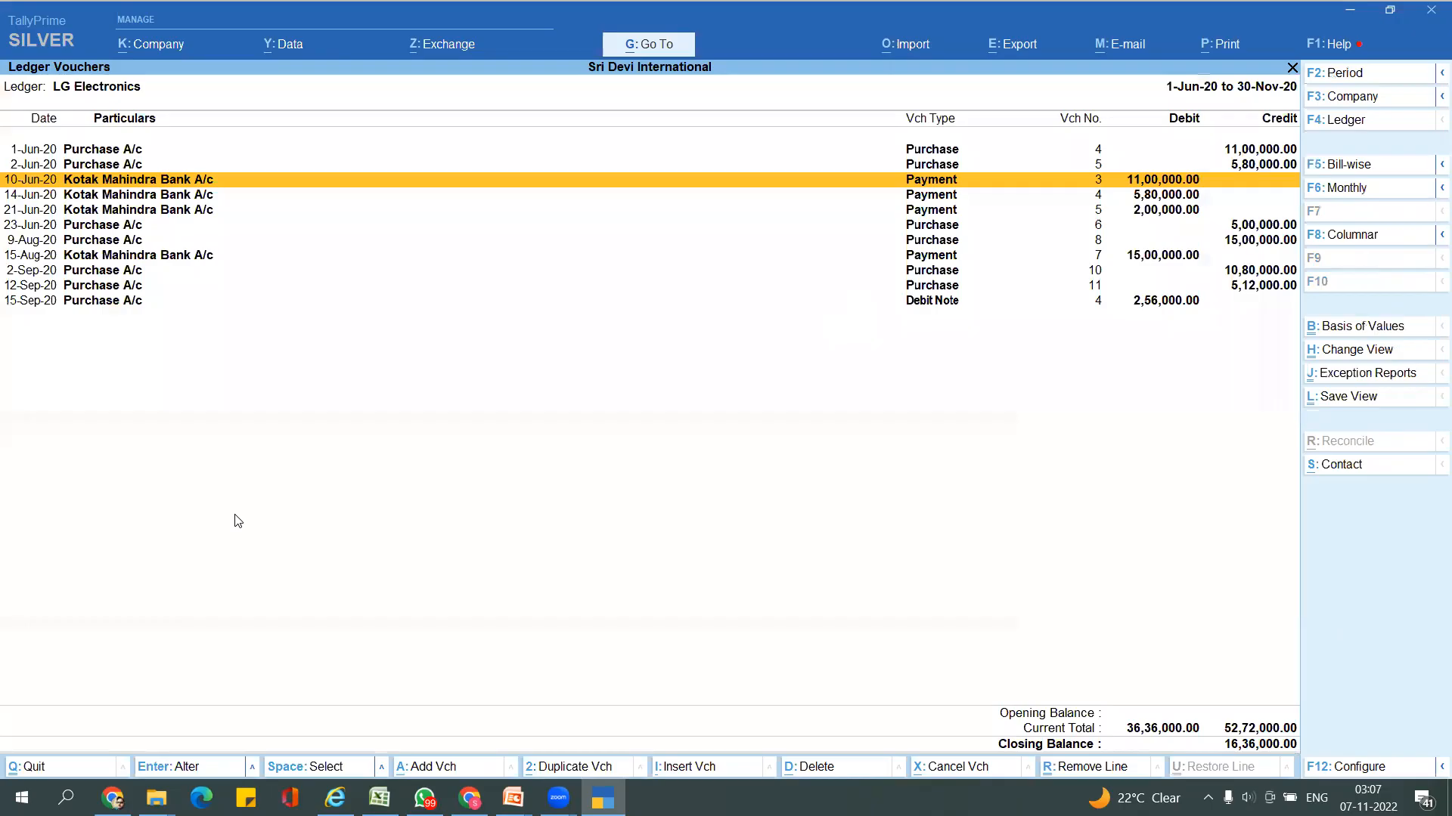
key(alt+g)
key(Escape)
key(alt+g)
text(Le)
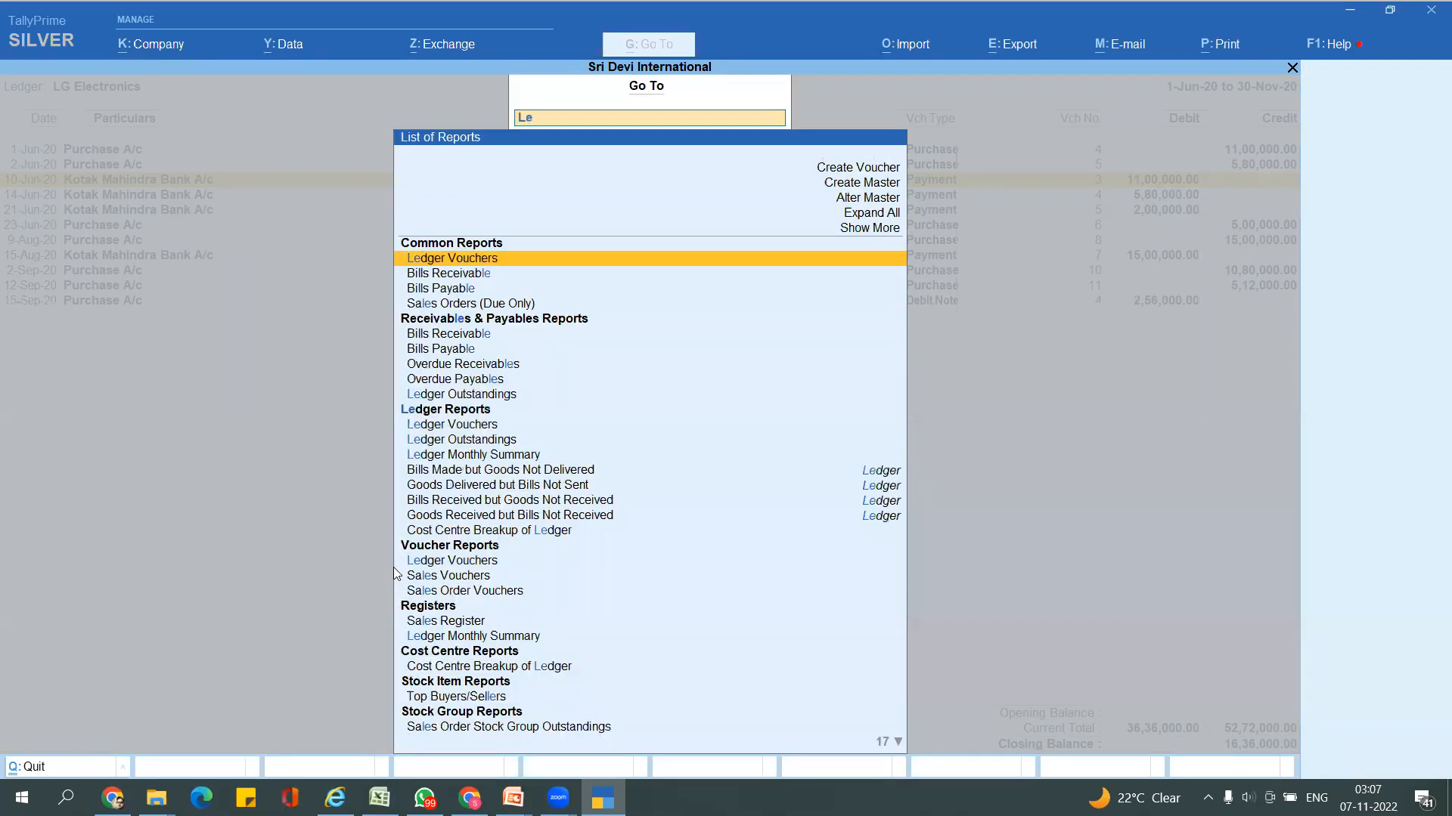
key(Return)
text(pa)
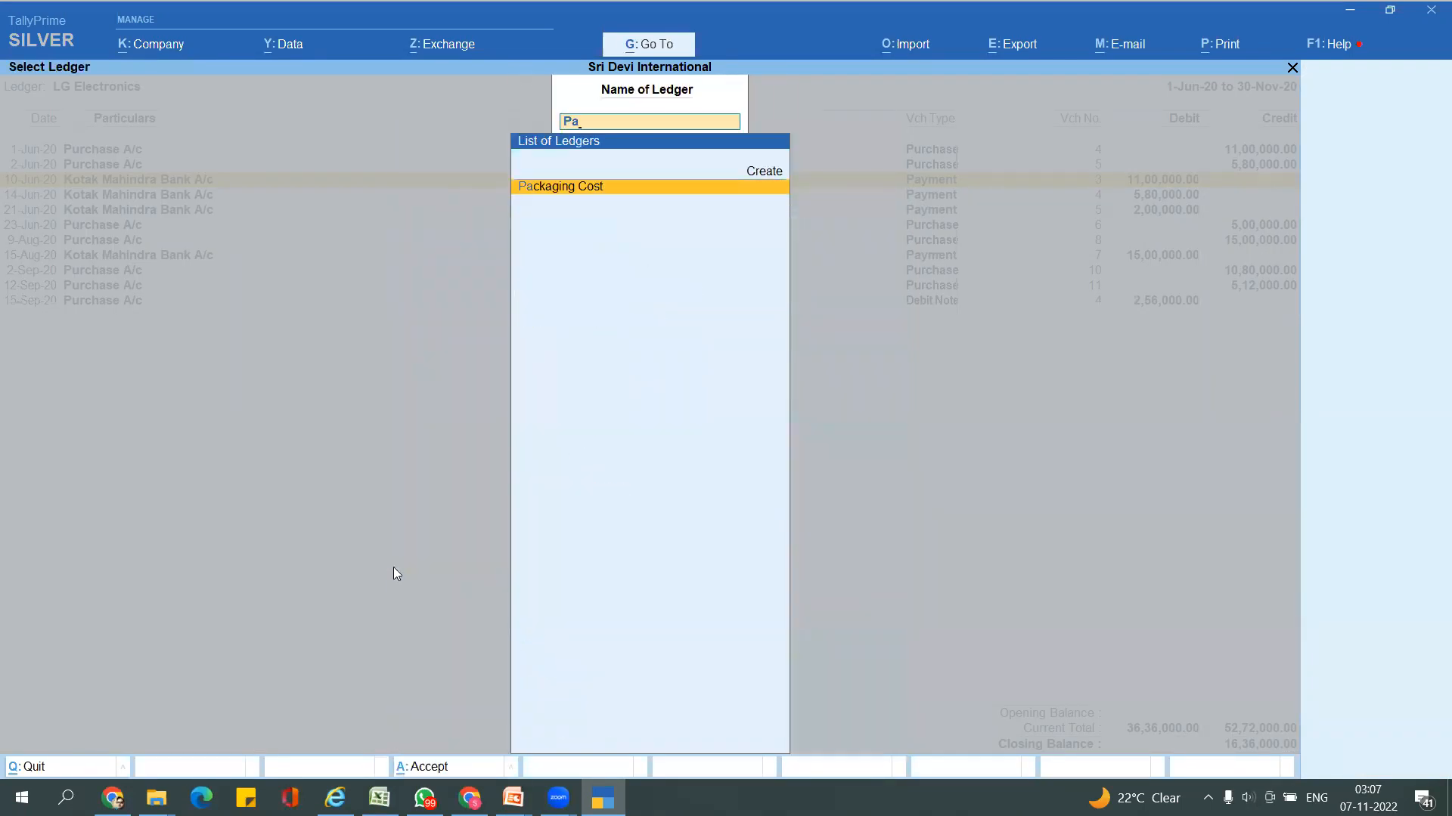
key(BackSpace)
key(BackSpace)
key(Escape)
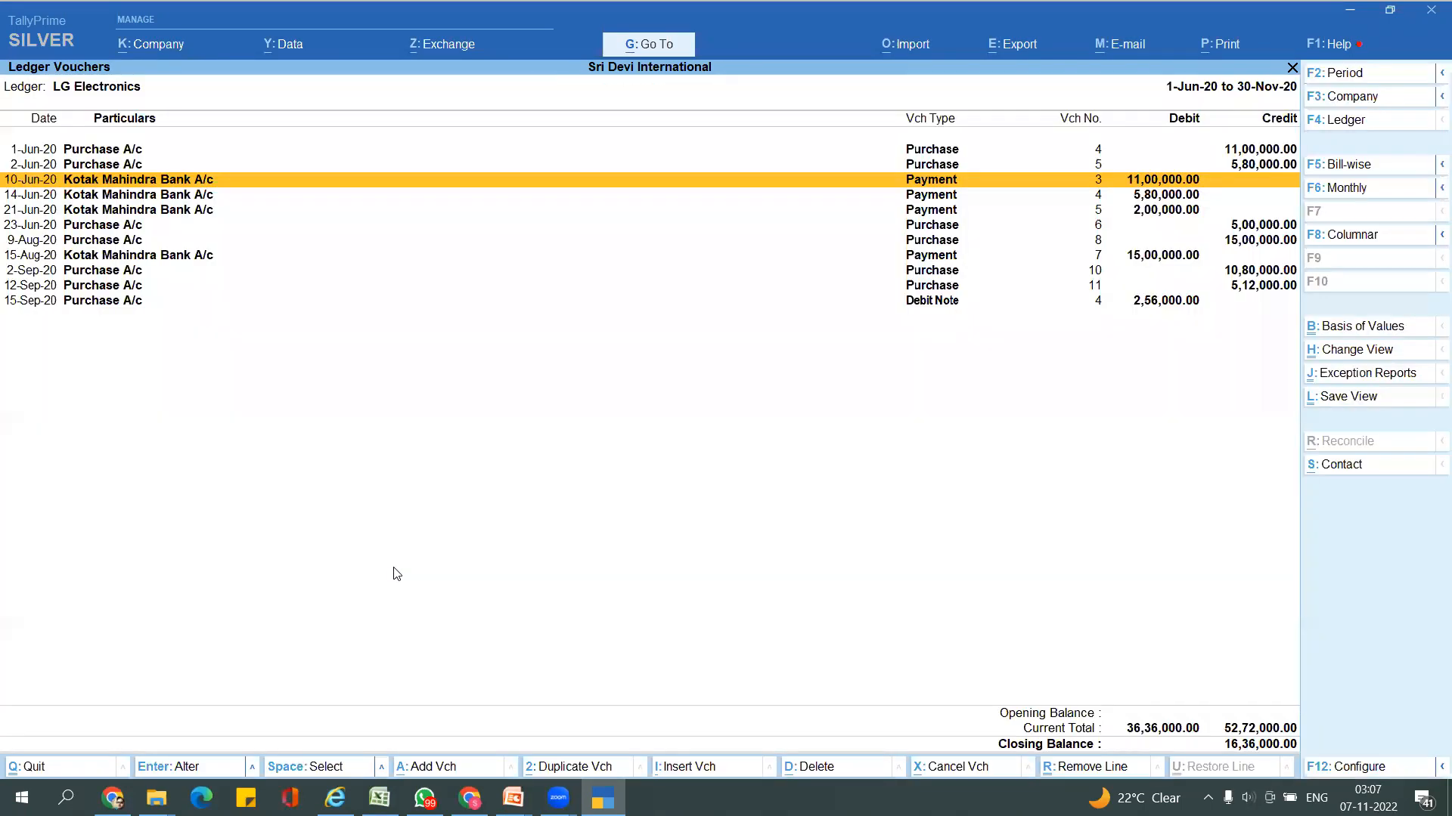
- Open the Bills Payable report and examine the voucher and item details of the LG/016 bill, and collapse them again
key(alt+g)
text(Pay)
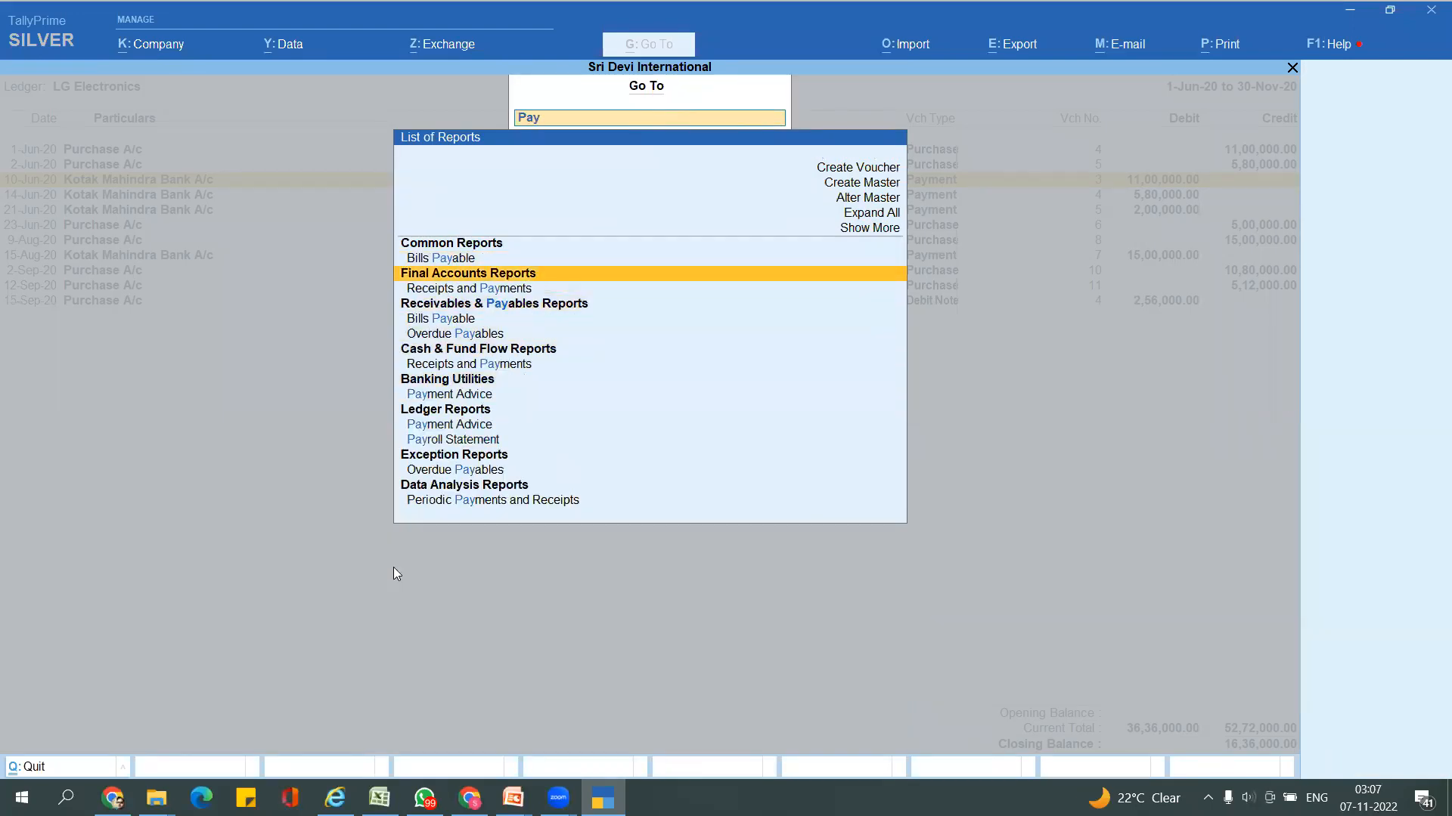
key(Return)
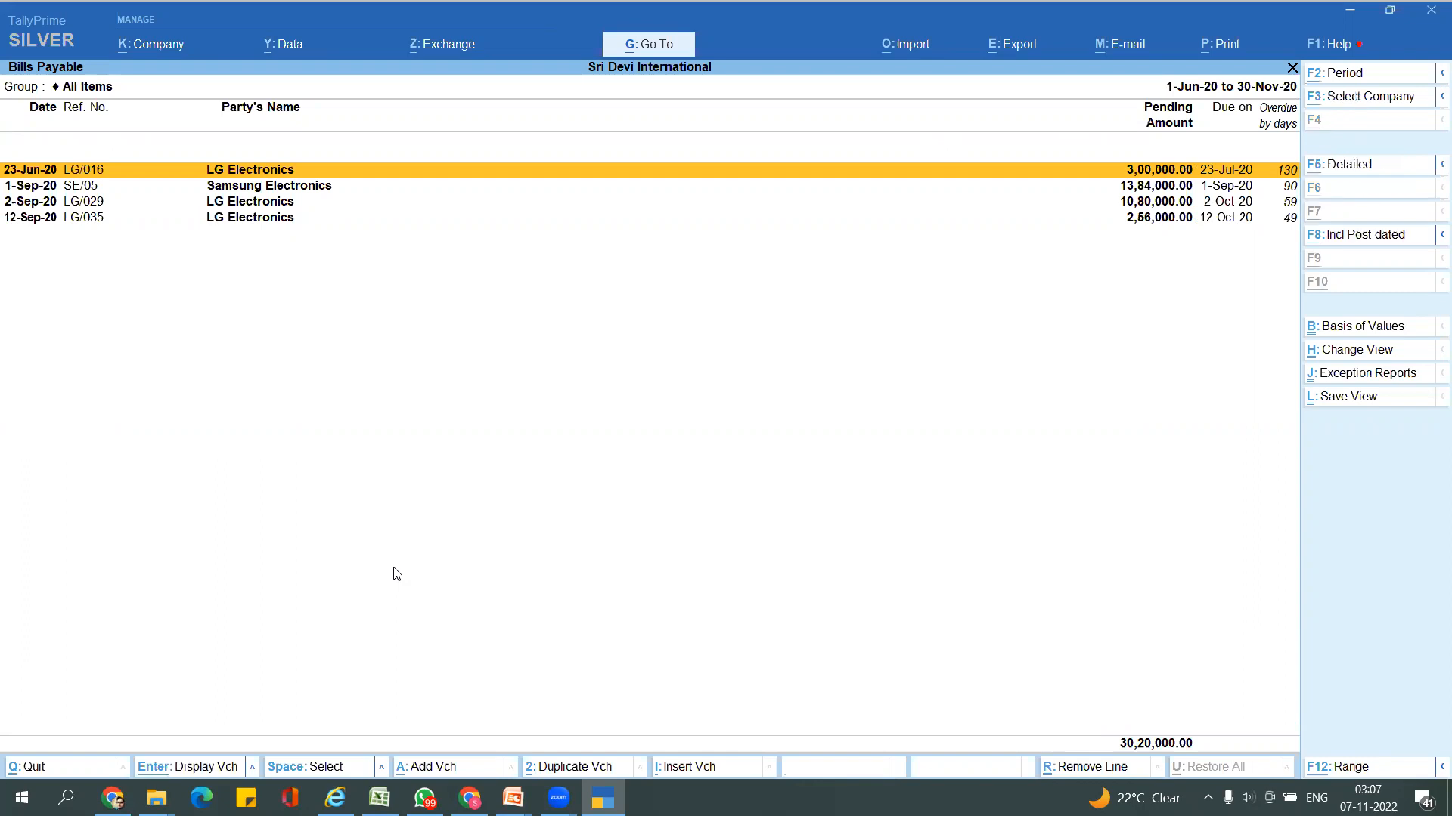
key(alt+F2)
key(Escape)
key(Escape)
key(shift+Return)
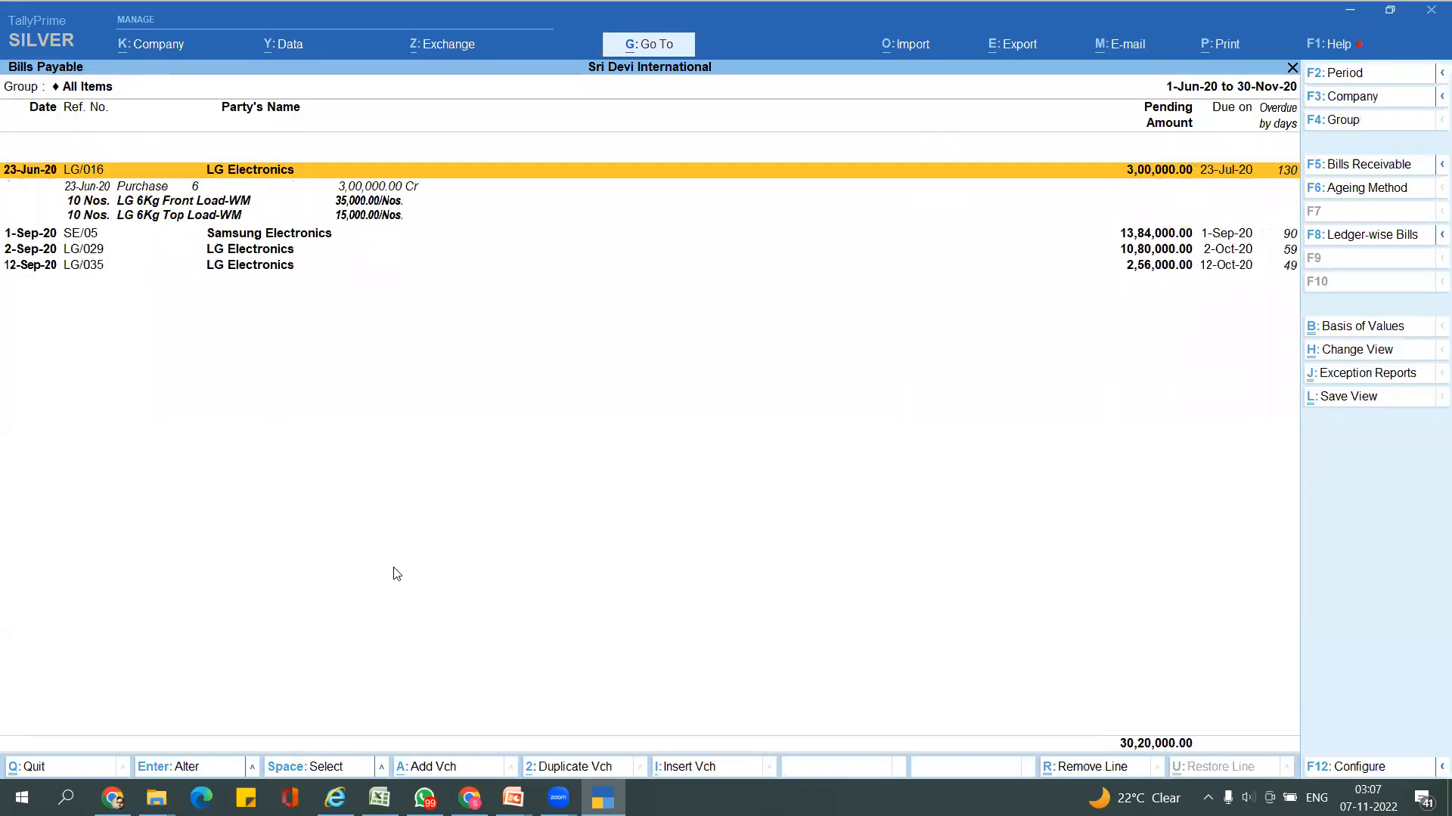
key(shift+Return)
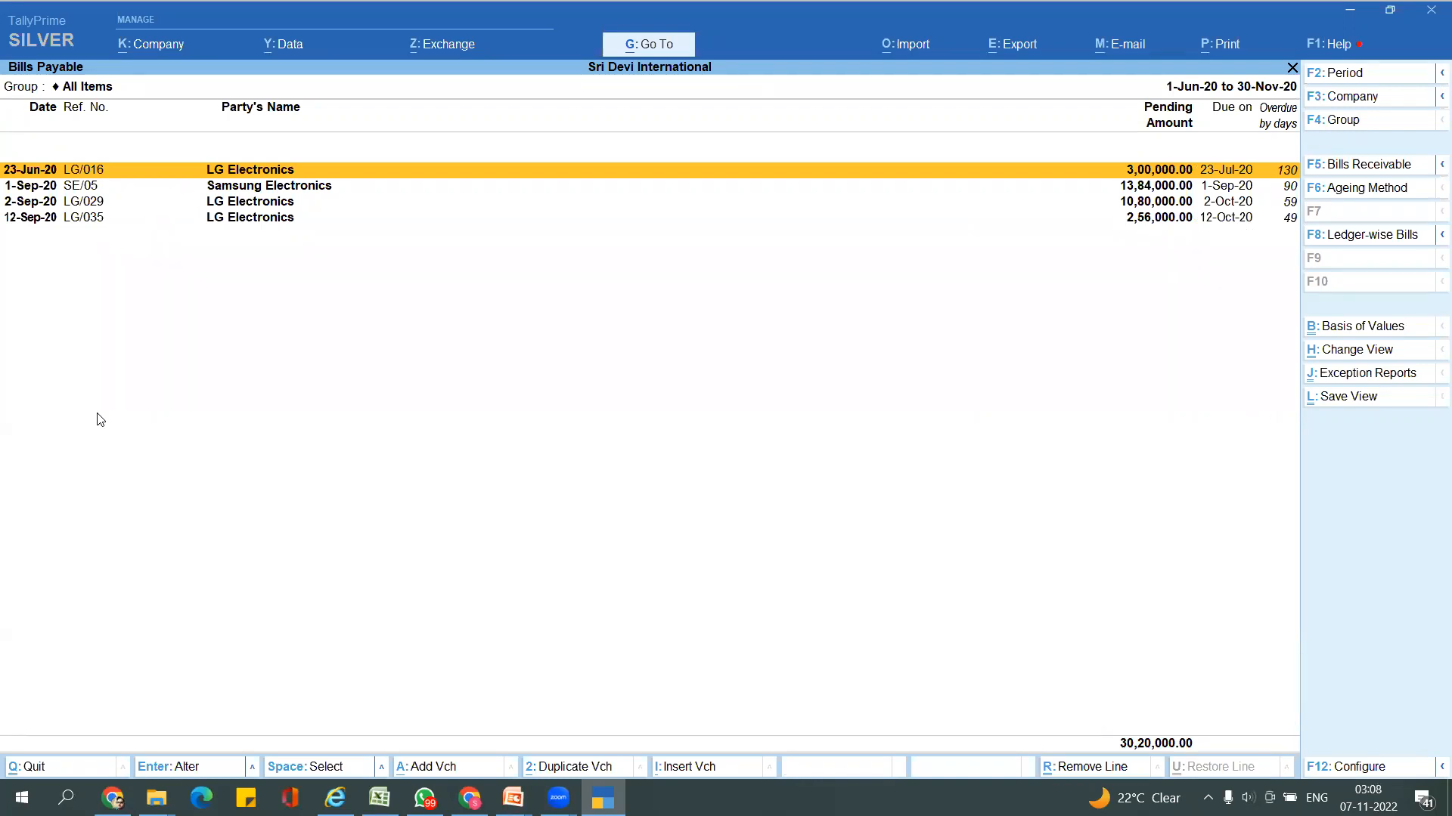
key(alt)
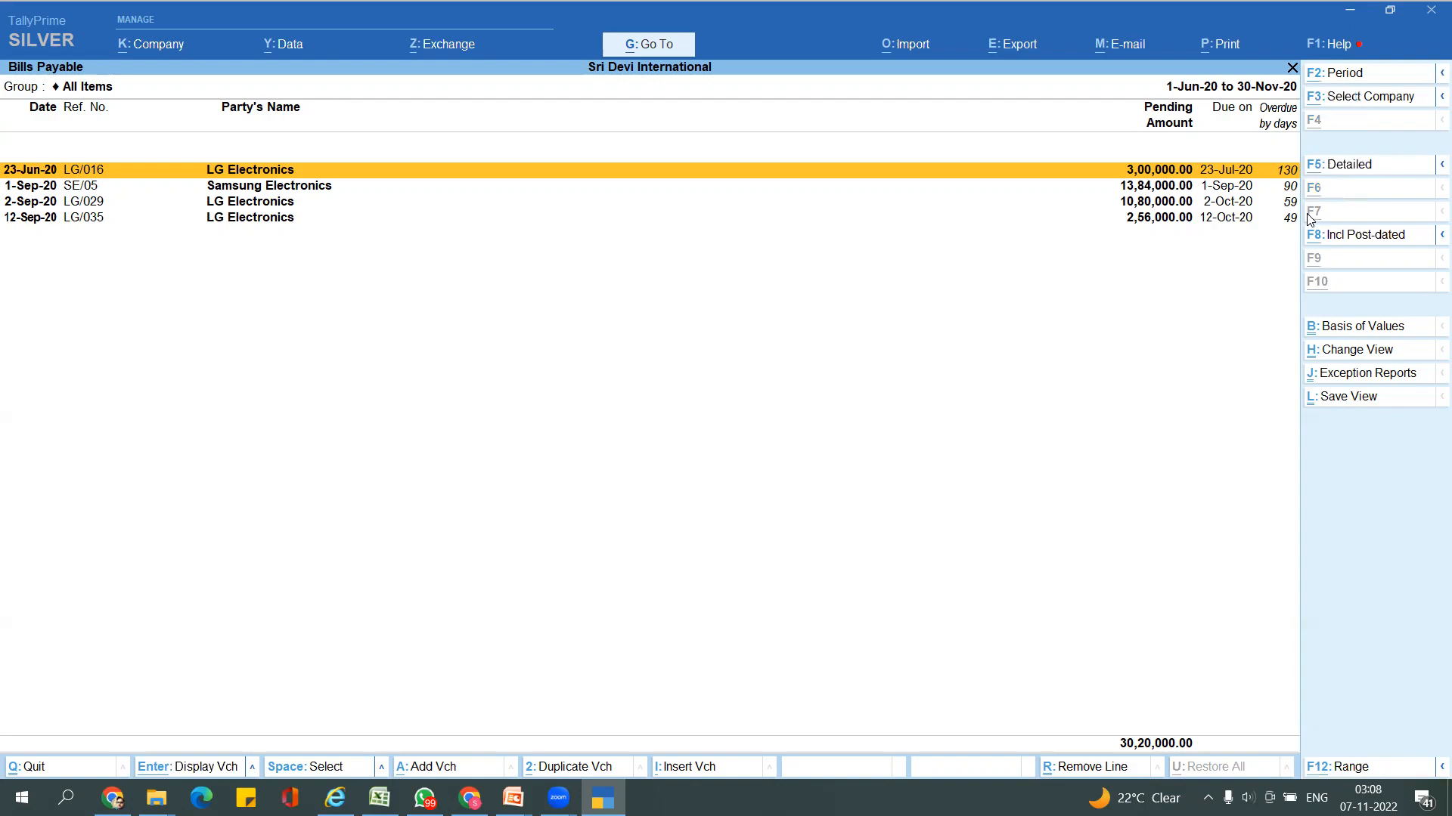
- Consult the payment activity slide and open the 14-Jun-20 payment voucher from the LG Electronics ledger vouchers
key(alt+Tab)
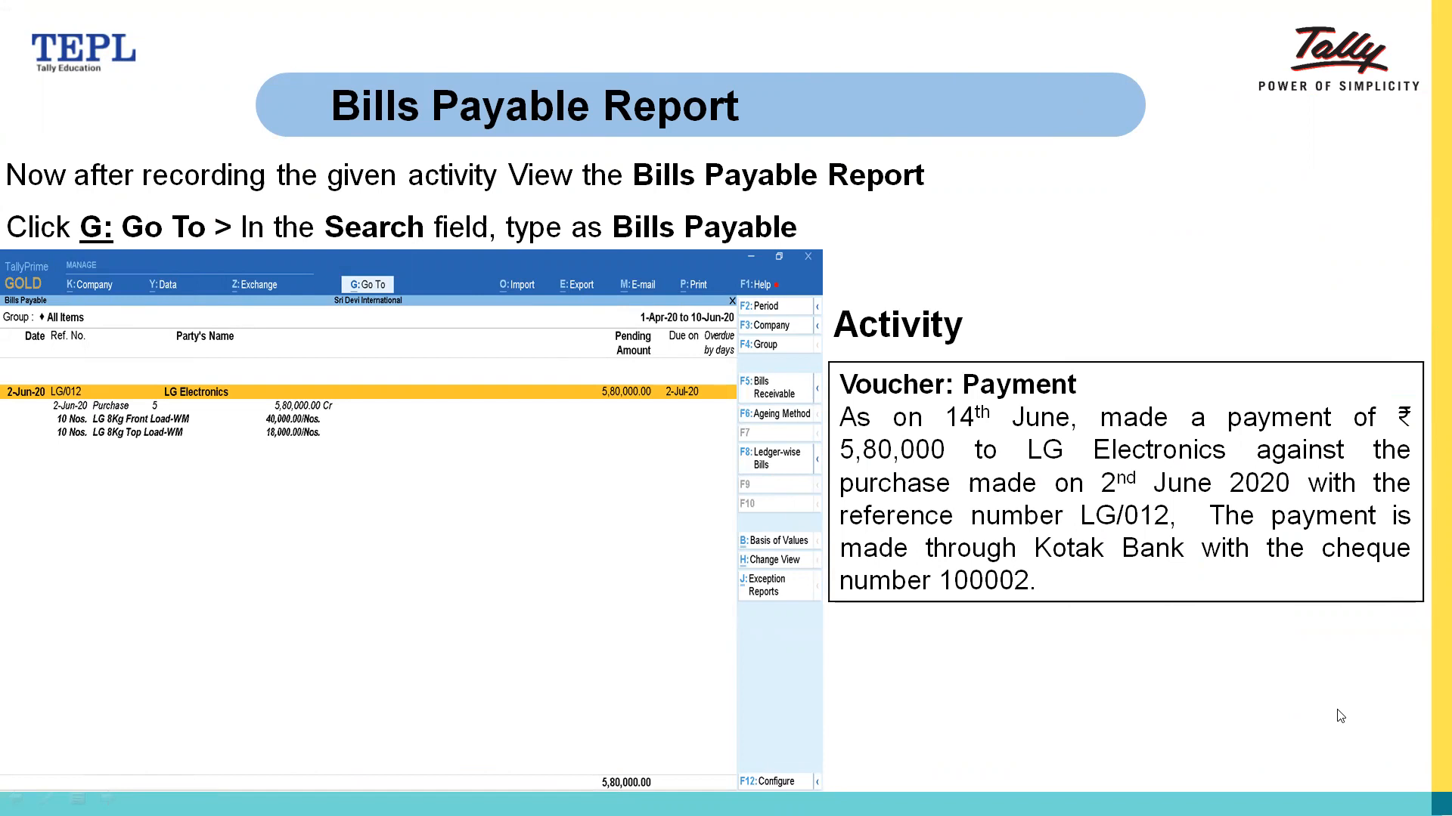
key(alt+Tab)
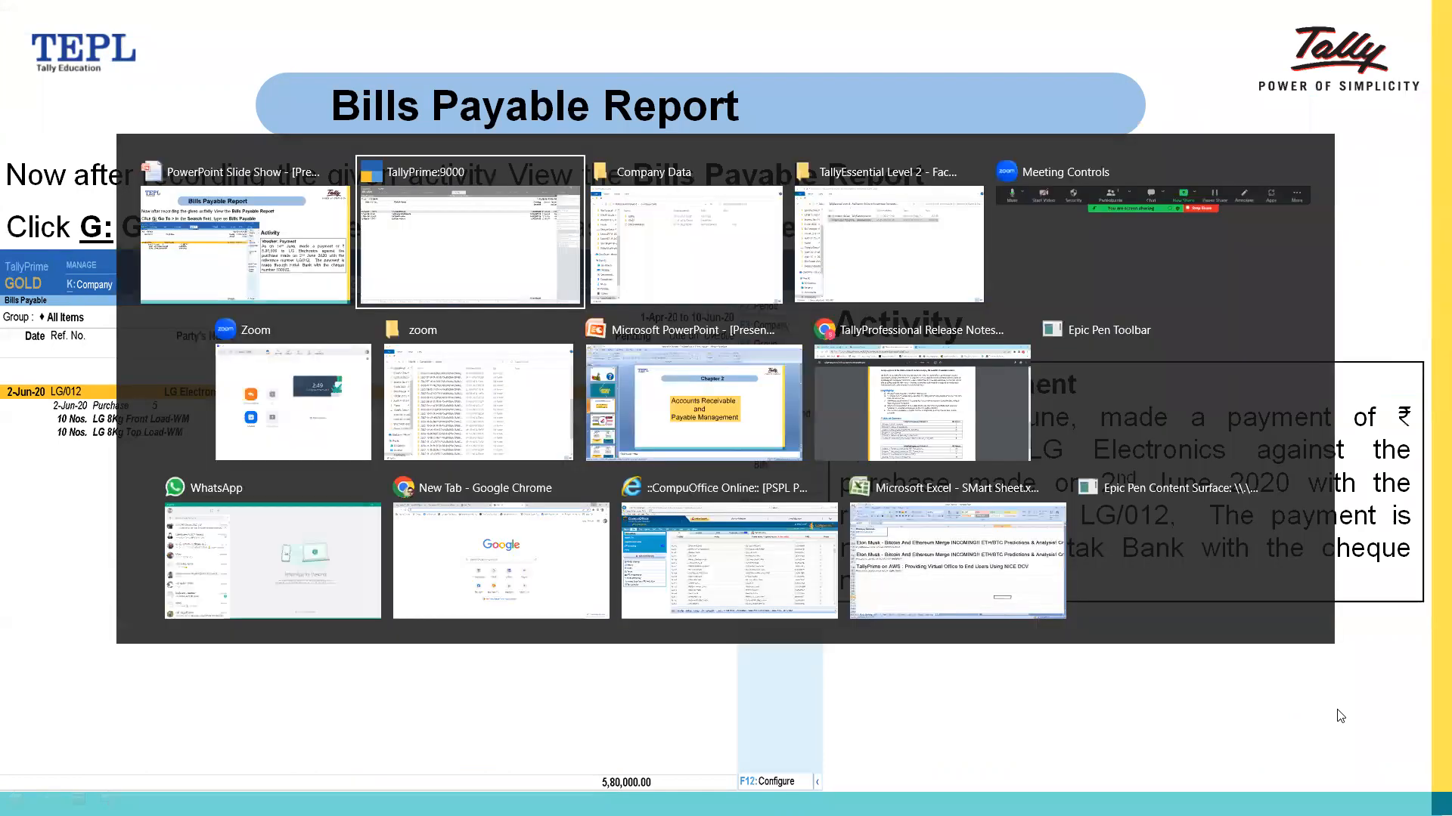
key(Return)
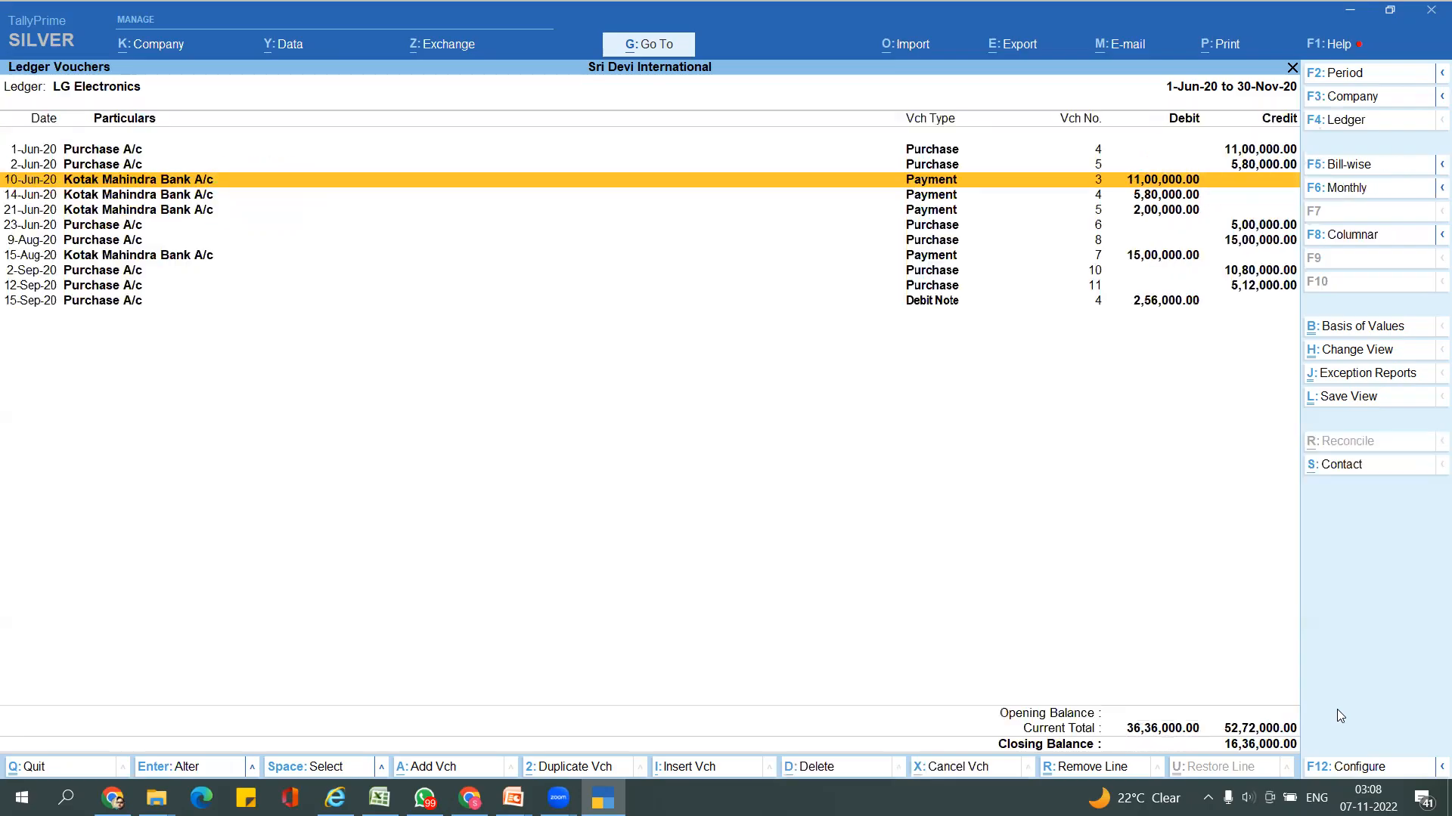
key(Down)
key(Up)
key(Down)
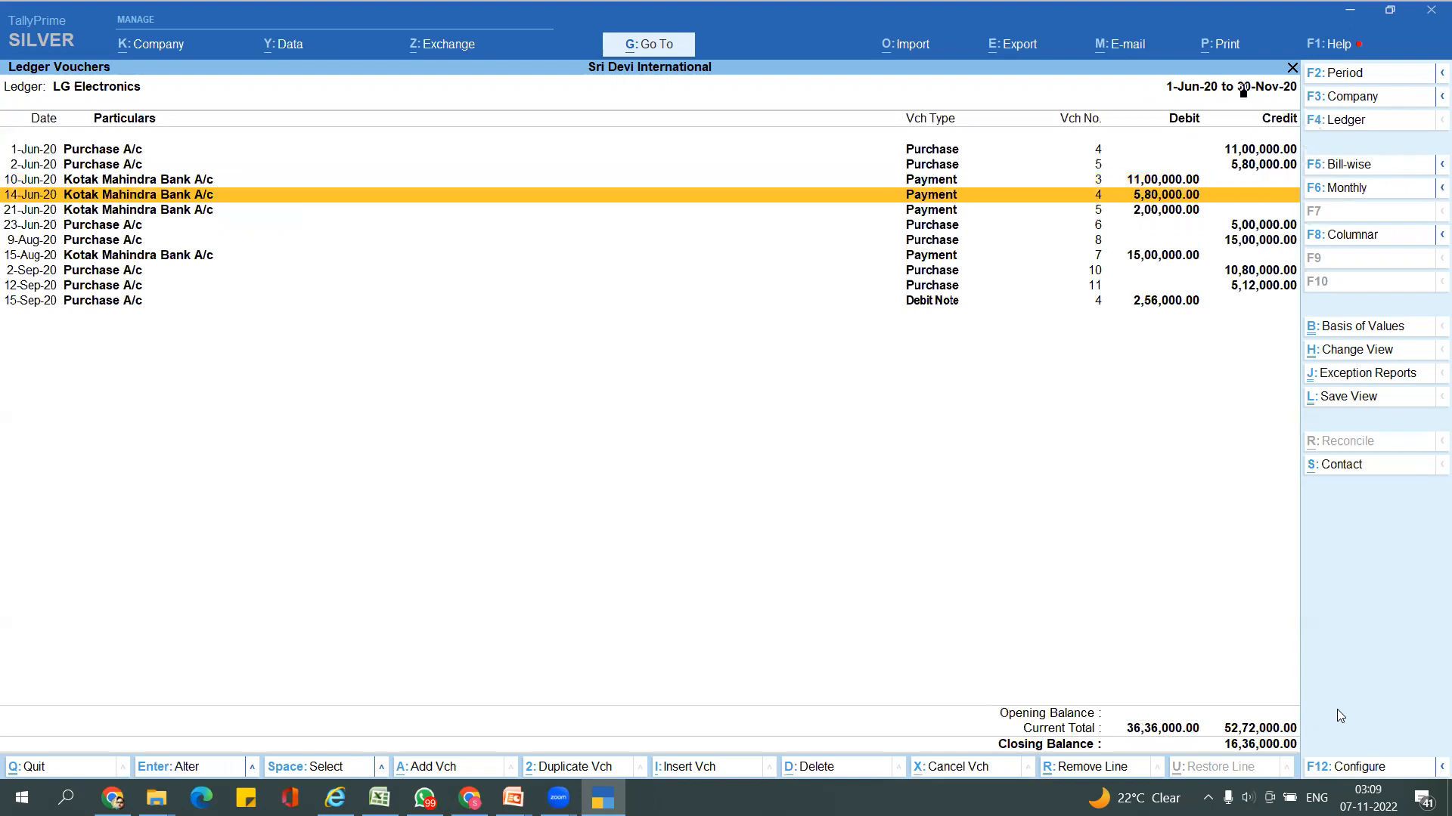
key(Return)
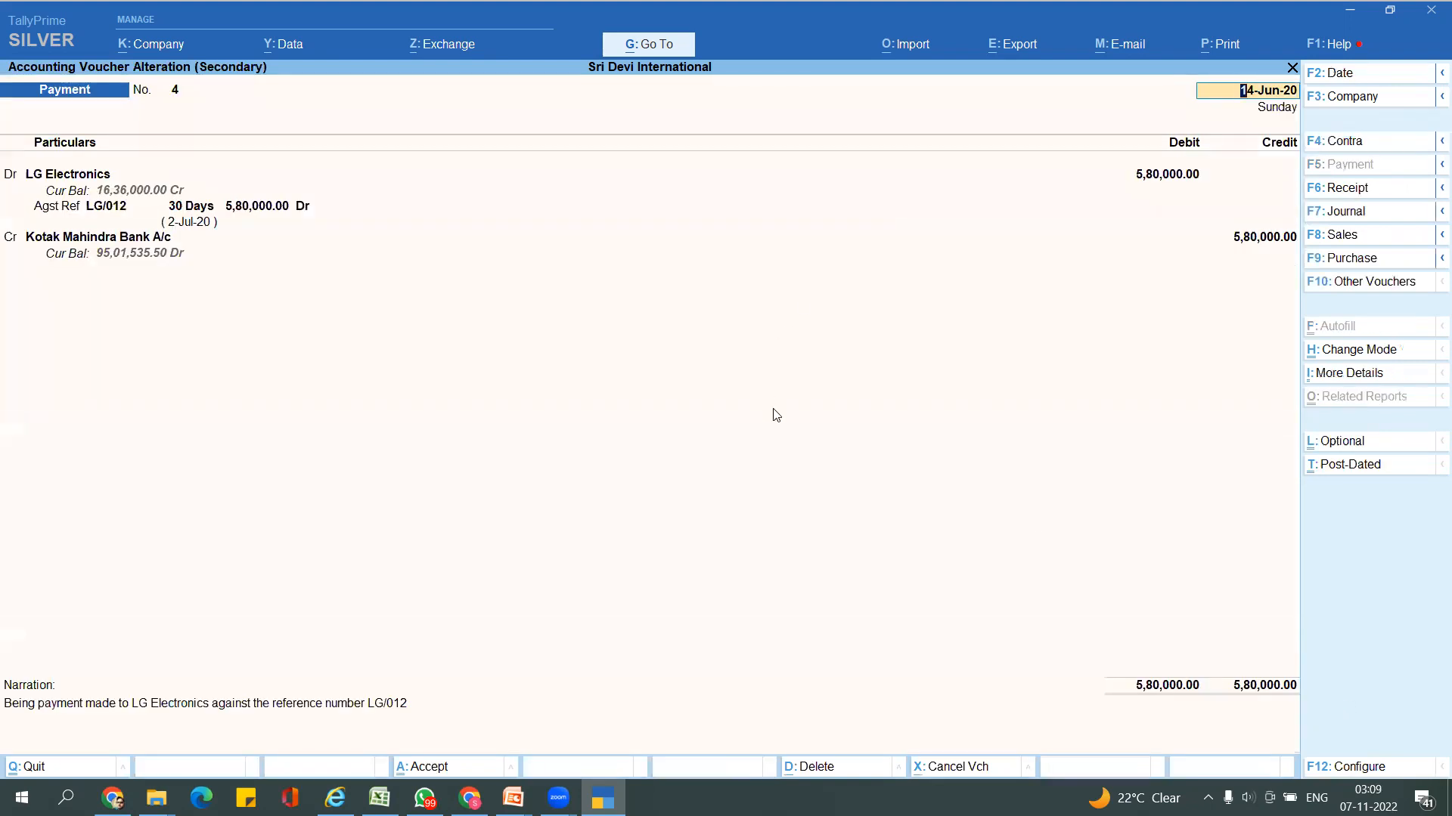
- Keep LG Electronics as the debited ledger and retain its Agst Ref LG/012 allocation with 30 days' credit
key(Return)
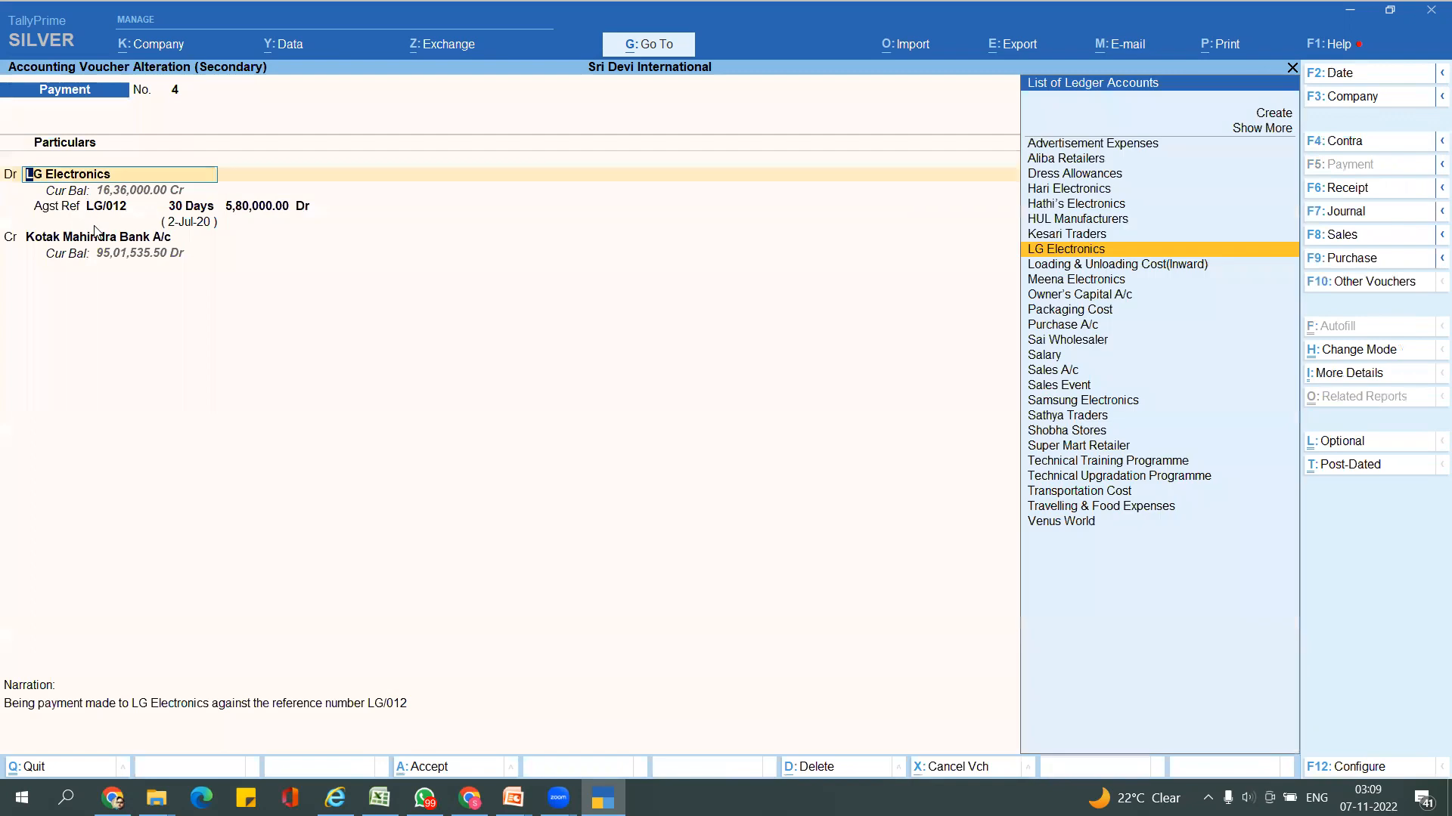
key(Return)
key(Return)
key(Return)
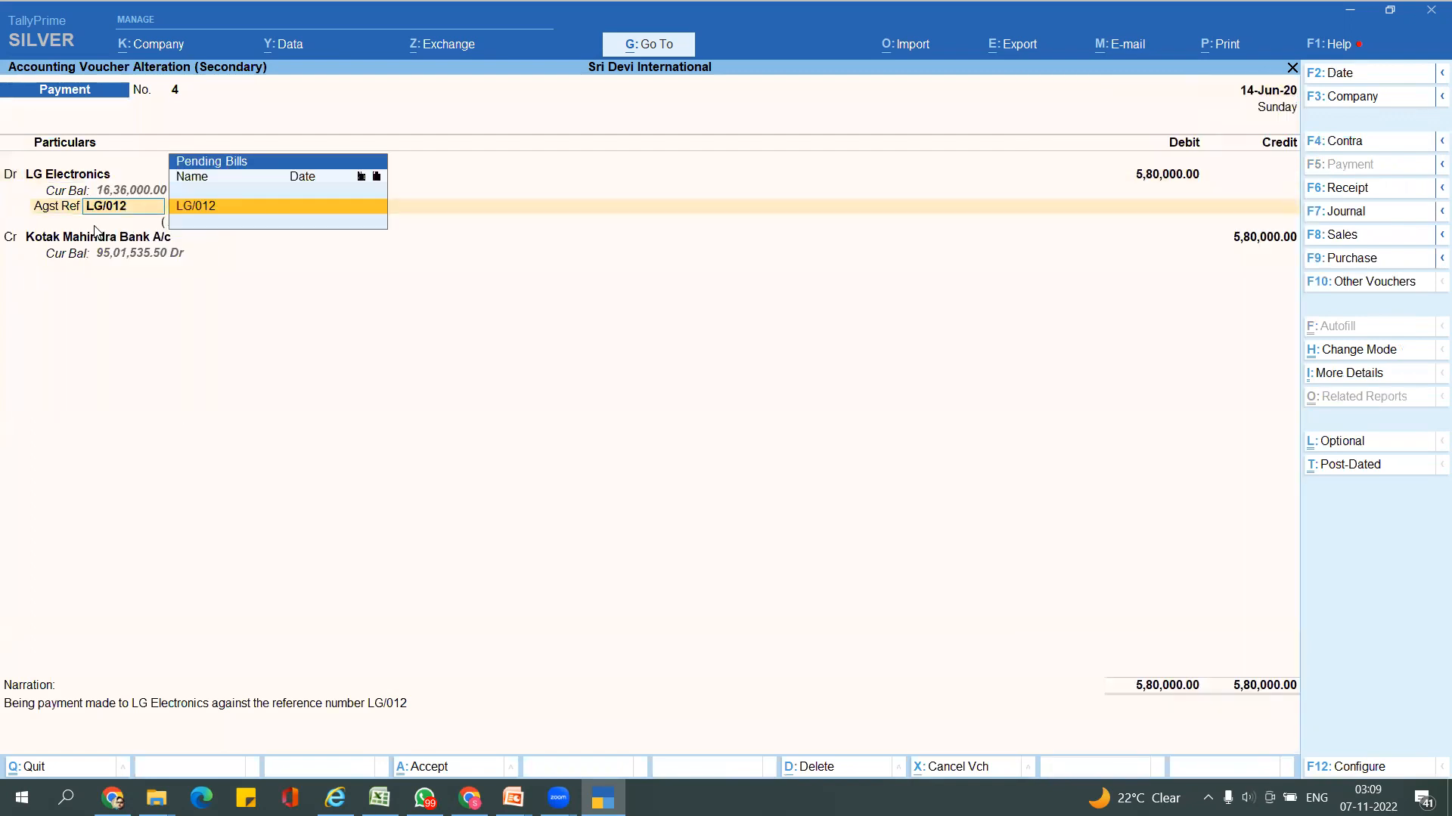
key(Return)
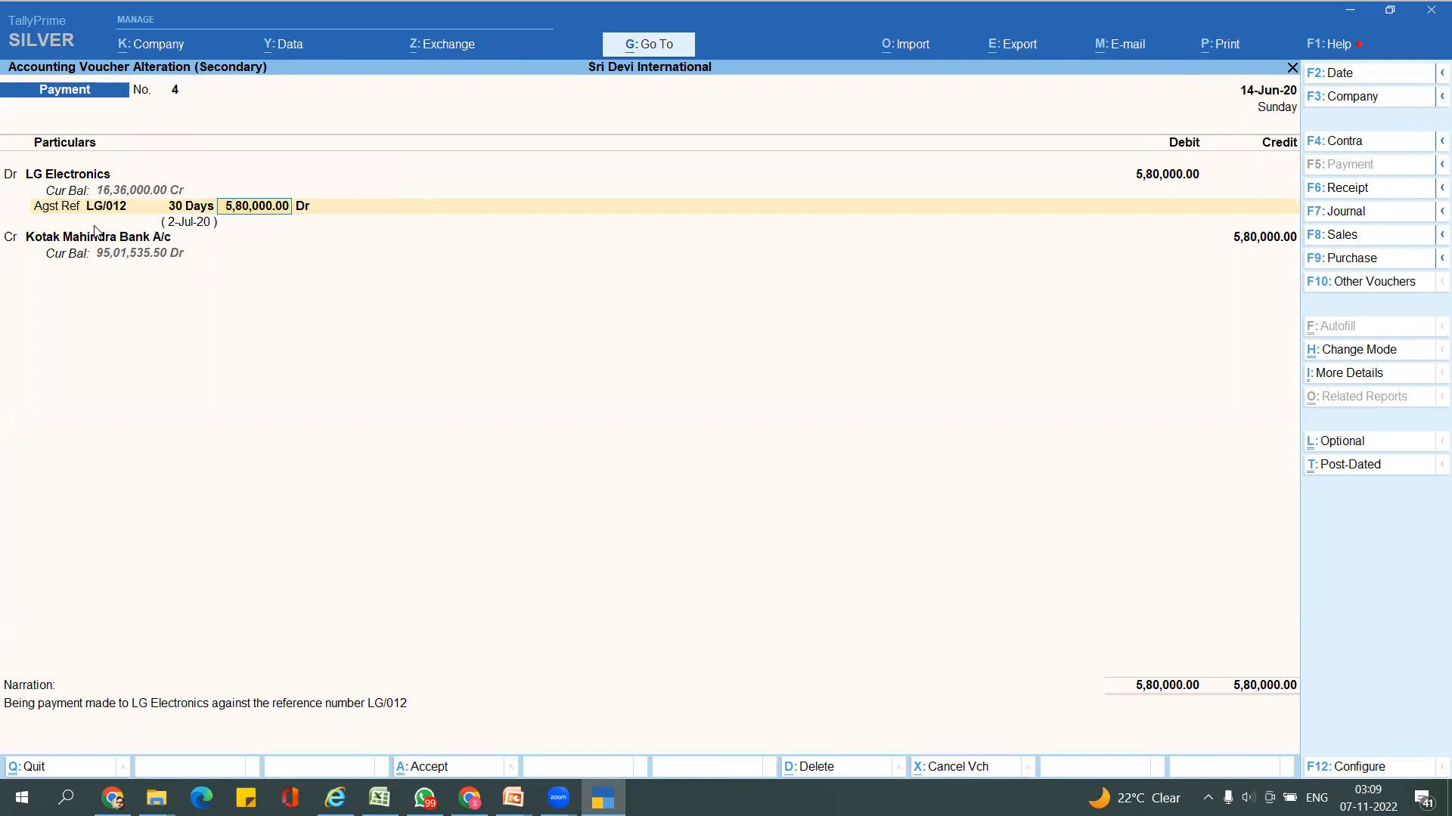
- Review the bill selection options in the voucher configuration and save the 14-Jun-20 payment voucher for 5,80,000.00
key(F12)
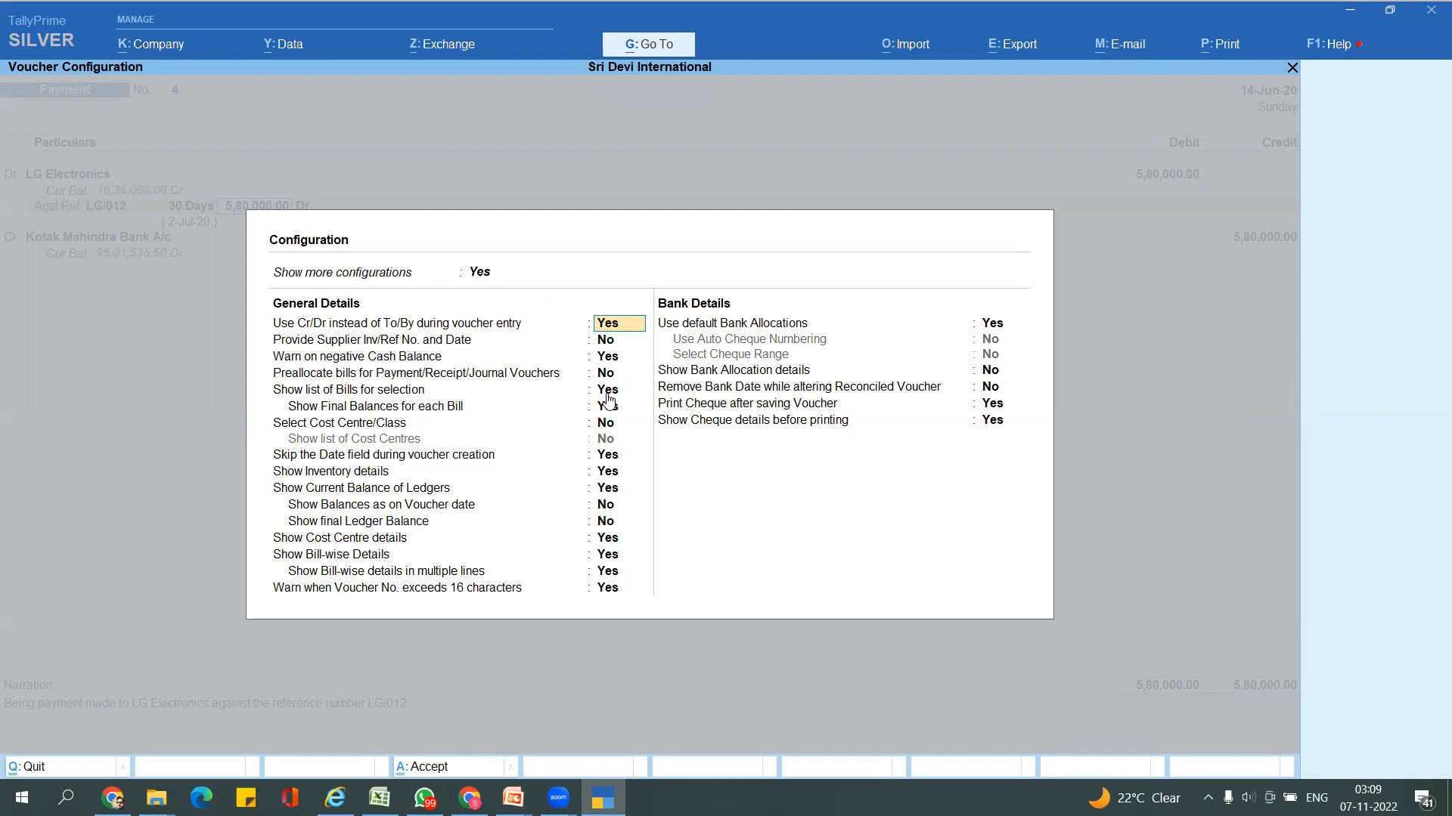
key(ctrl)
key(ctrl)
key(Escape)
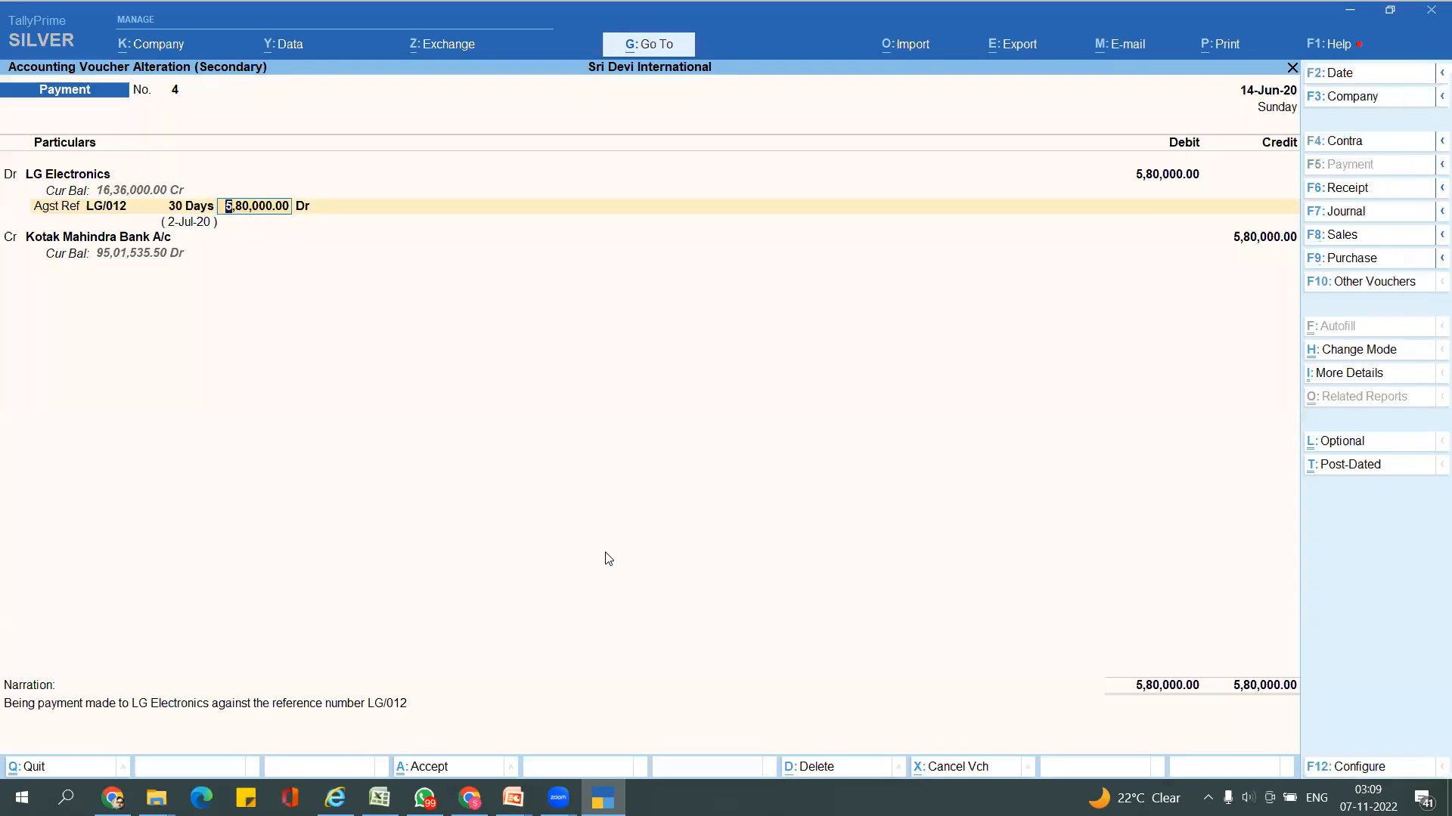
key(Return)
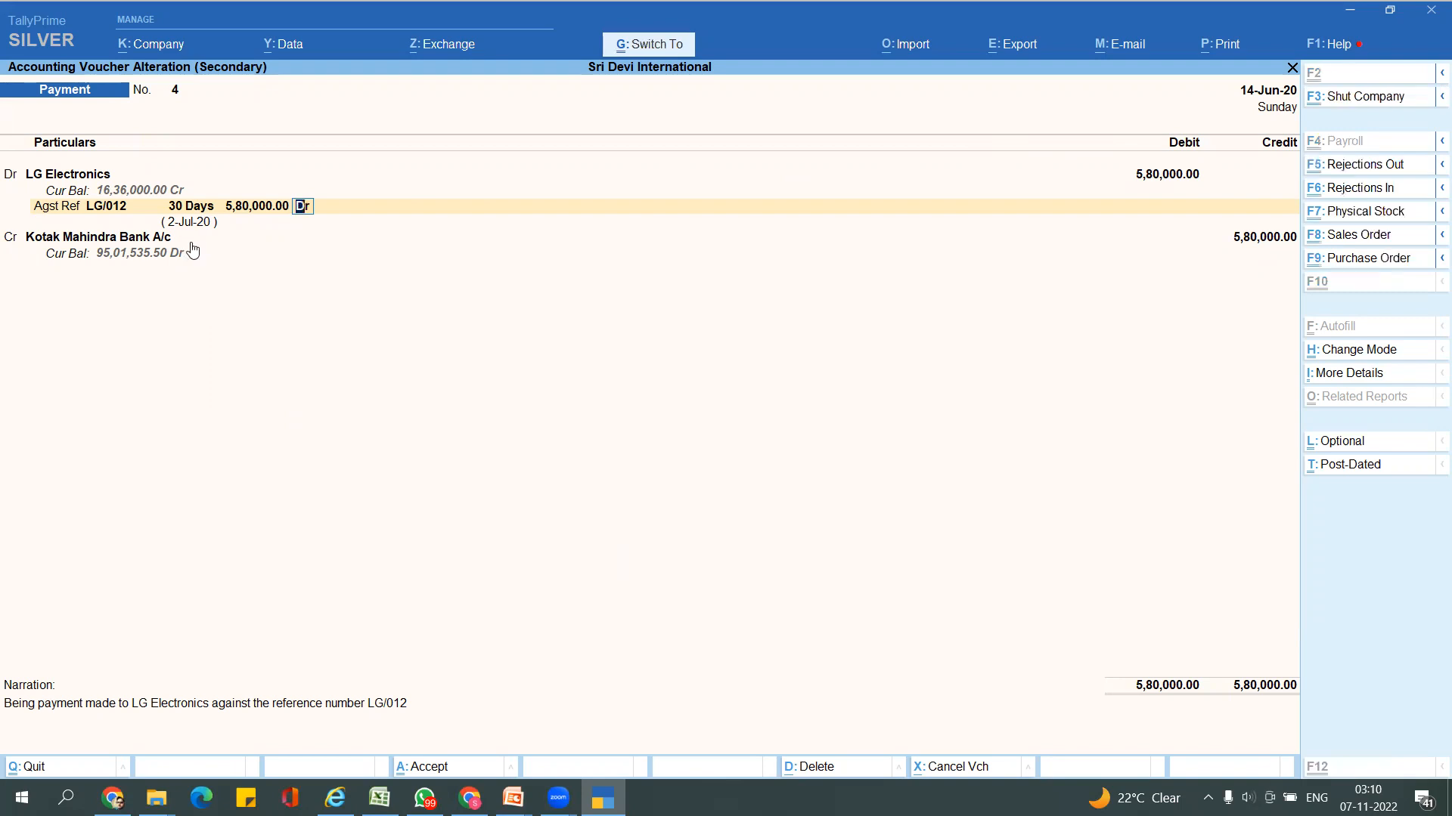
key(ctrl+a)
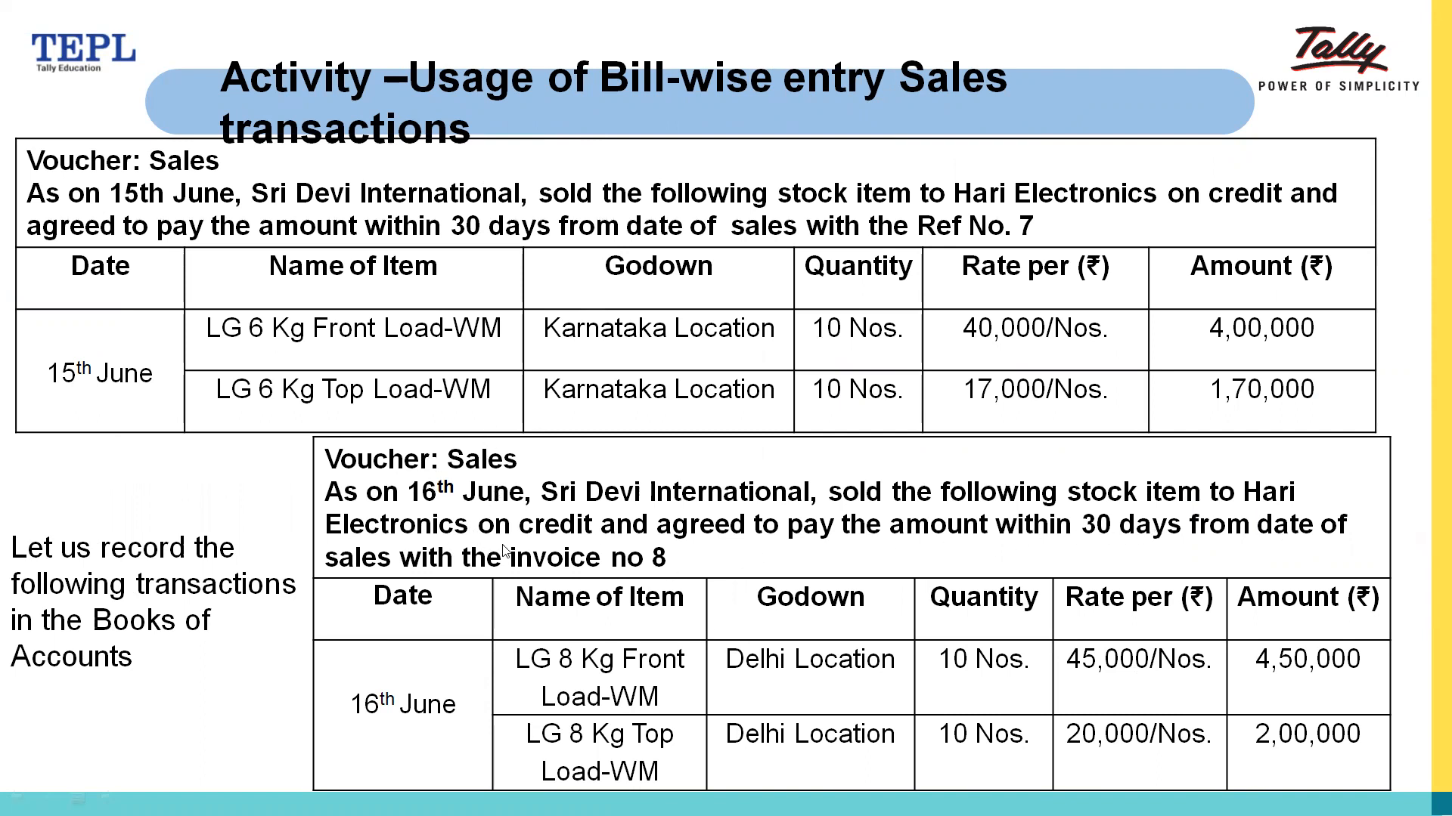
- Switch from the sales activity slide to TallyPrime and open the ledger vouchers of Hari Electronics
key(alt+Tab)
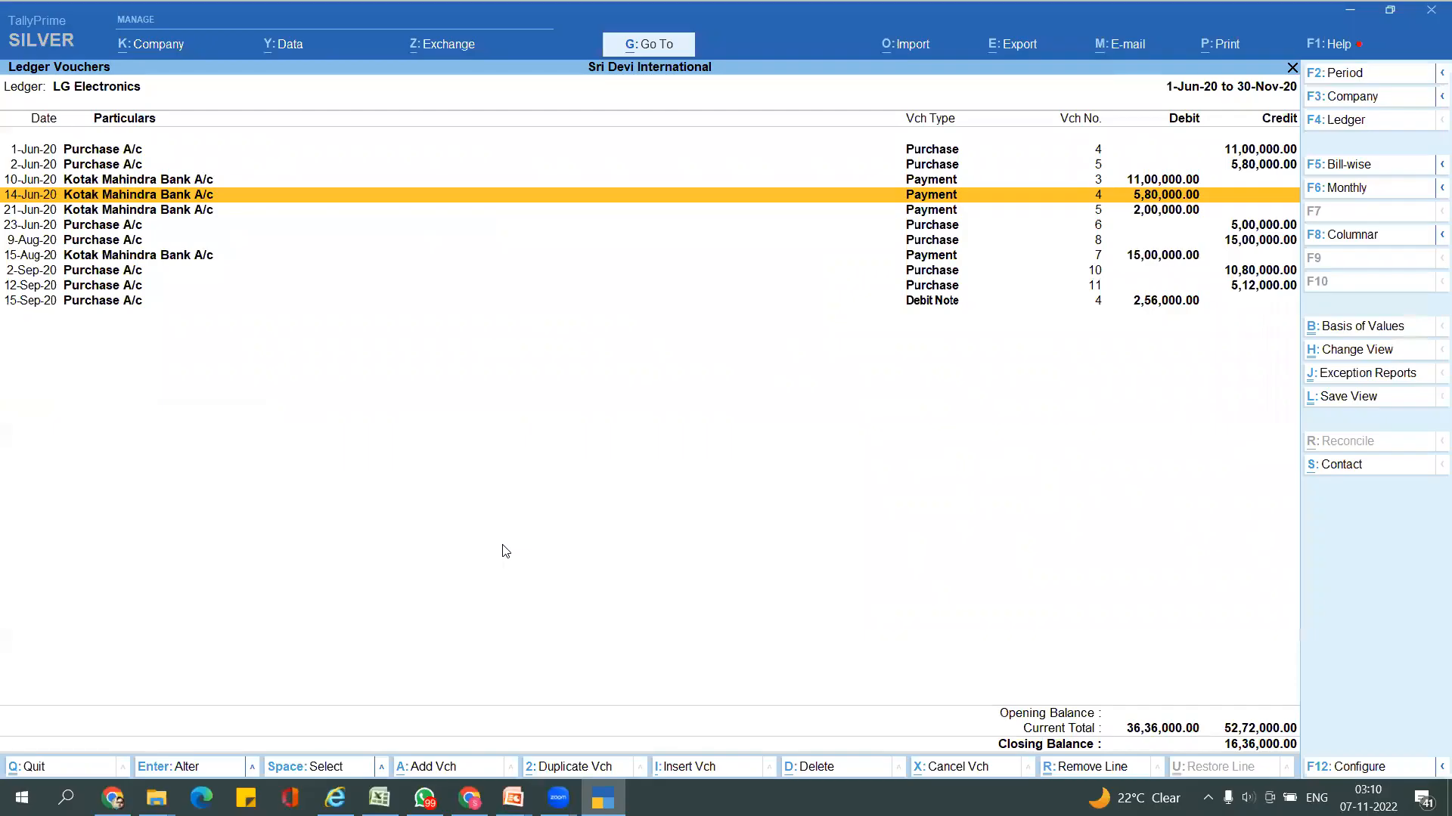
key(alt+g)
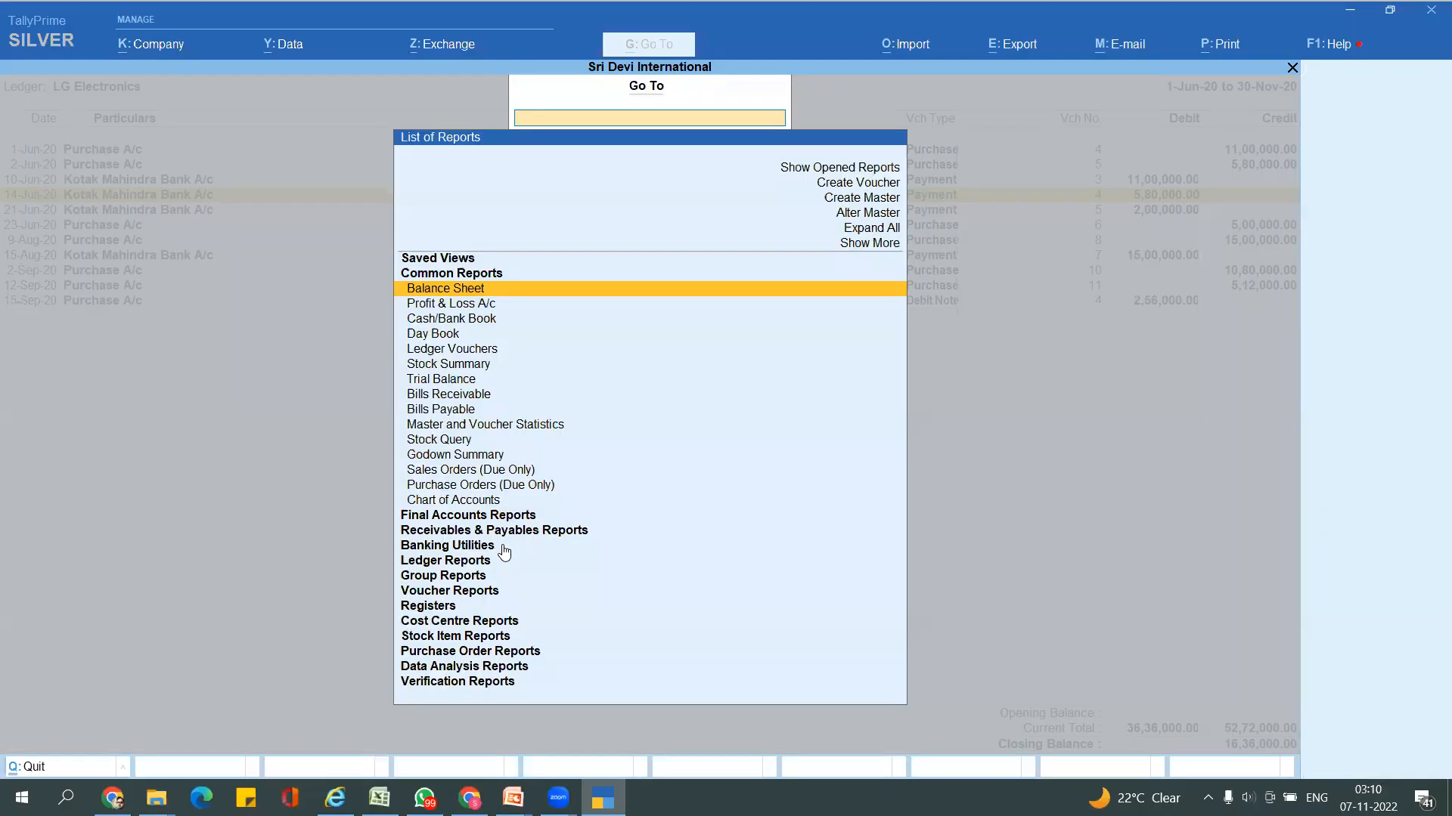
text(le)
key(Return)
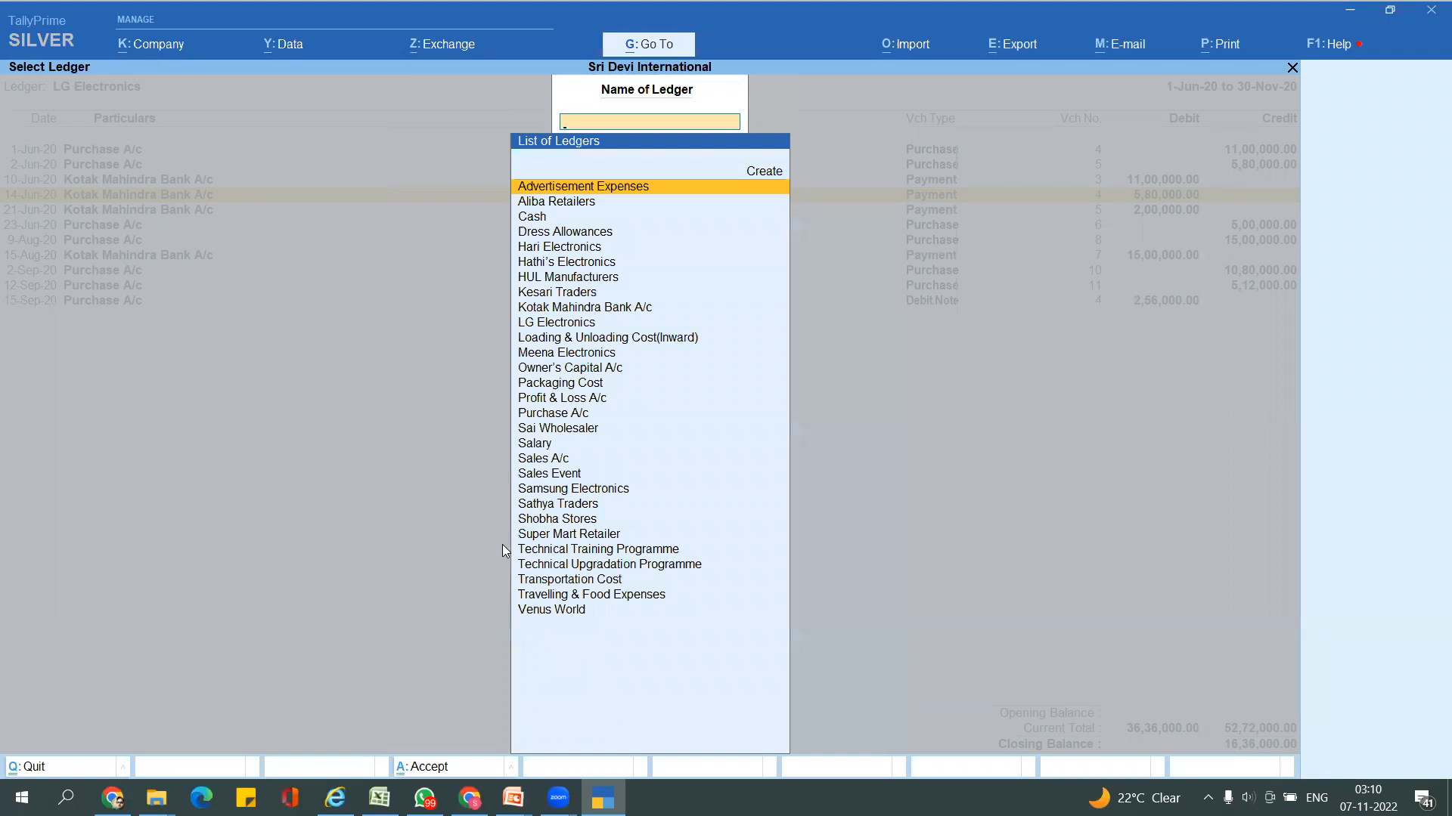
text(hari)
key(Return)
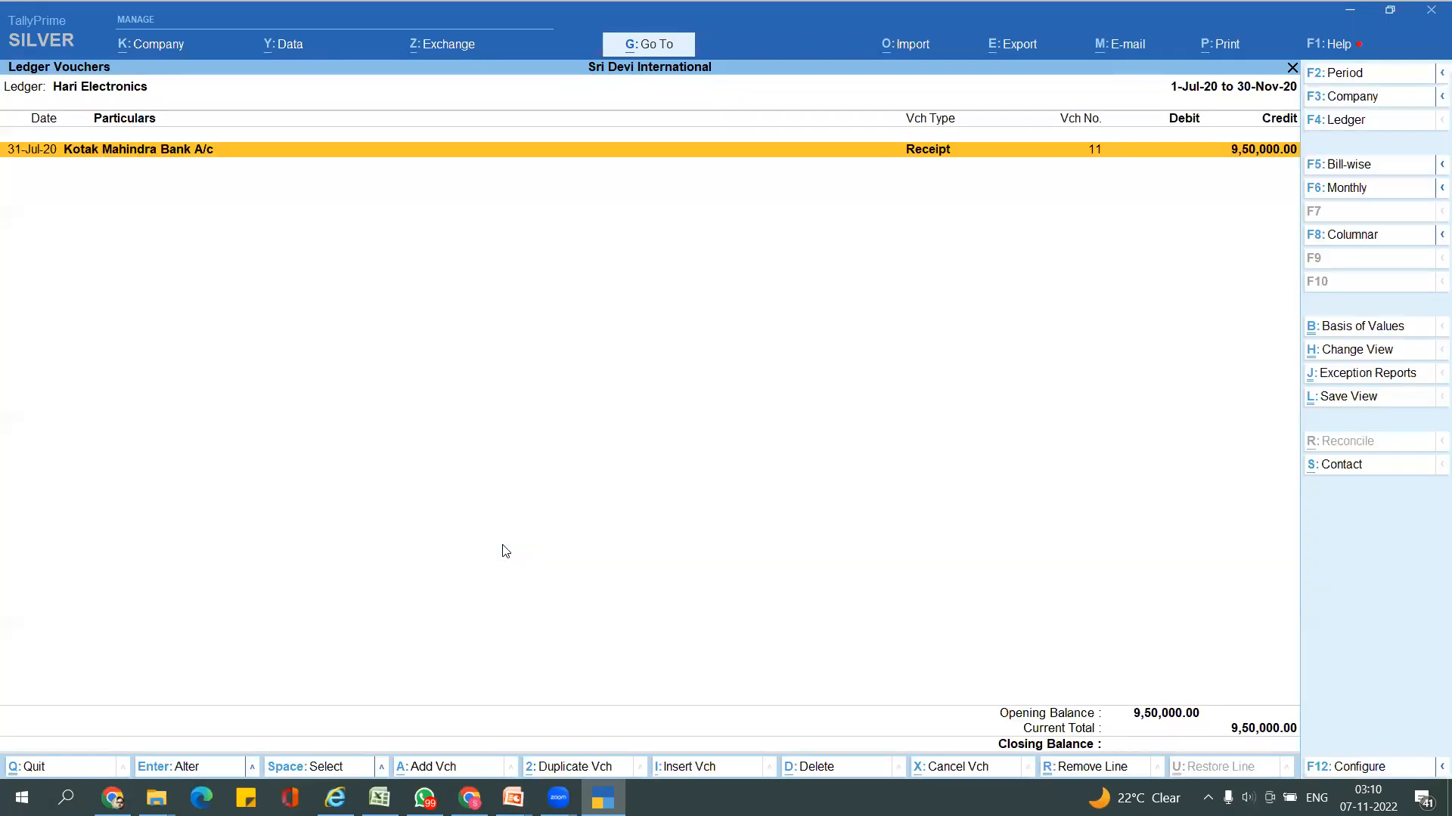
- Set the Hari Electronics report period to start on 1-Jun-20 and keep the end date of 30-Nov-20
key(alt+F2)
text(1.7)
key(BackSpace)
text(6)
key(Return)
key(Return)
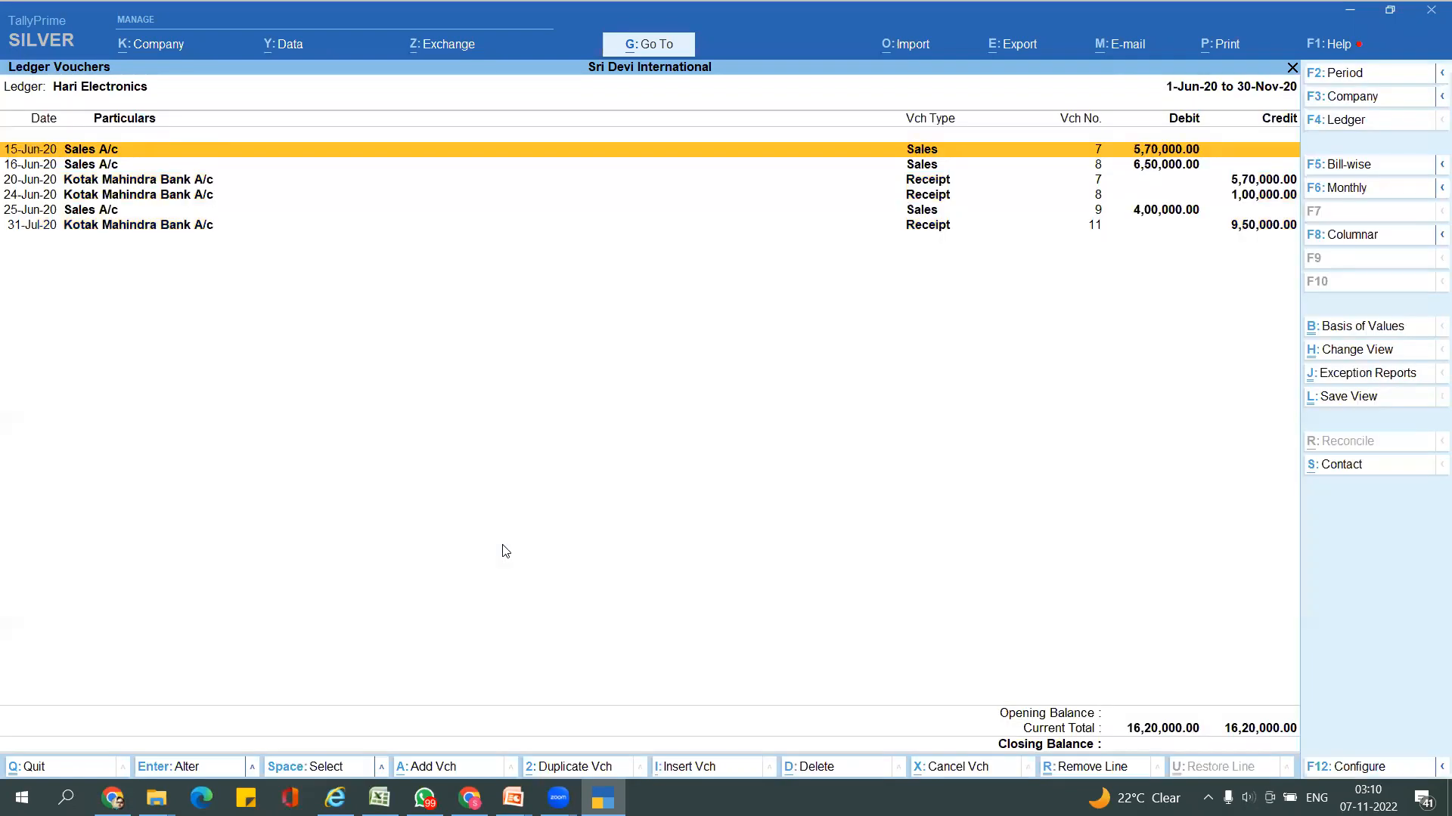
- Open the 15-Jun-20 sales voucher and review the bill-by-bill and credit period settings of its Hari Electronics ledger
key(Return)
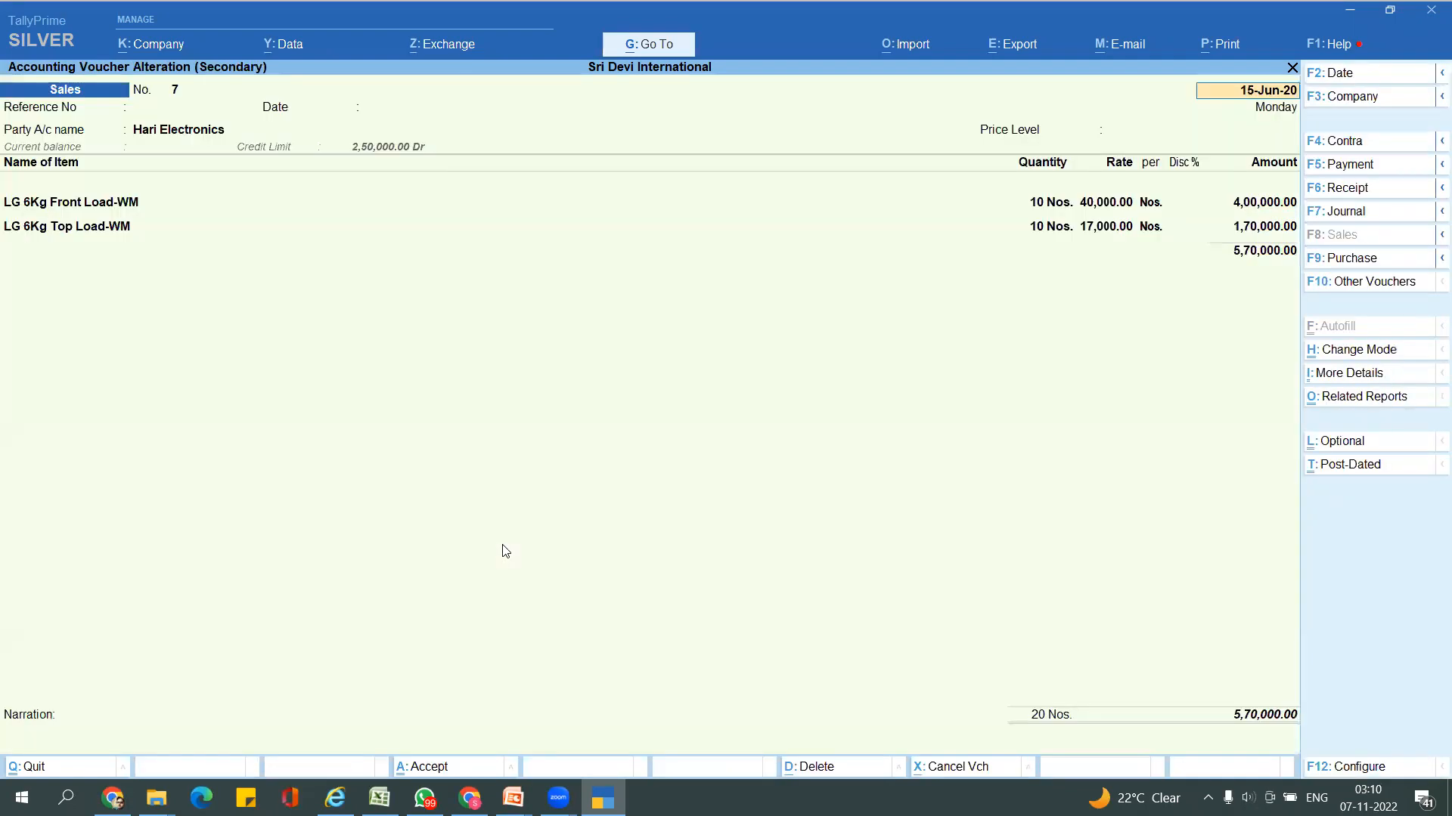
key(Return)
key(Return)
key(Return)
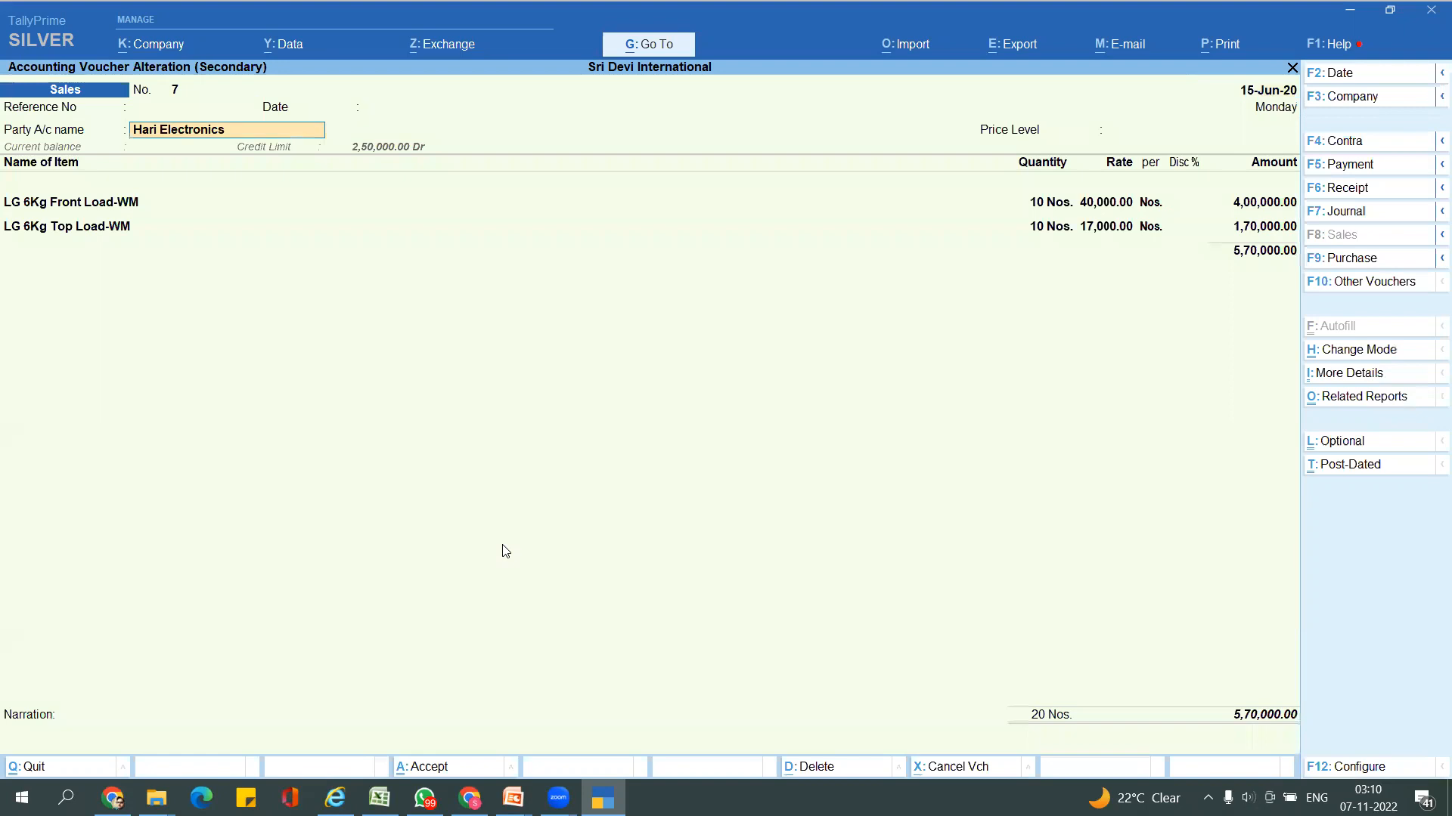
key(ctrl+Return)
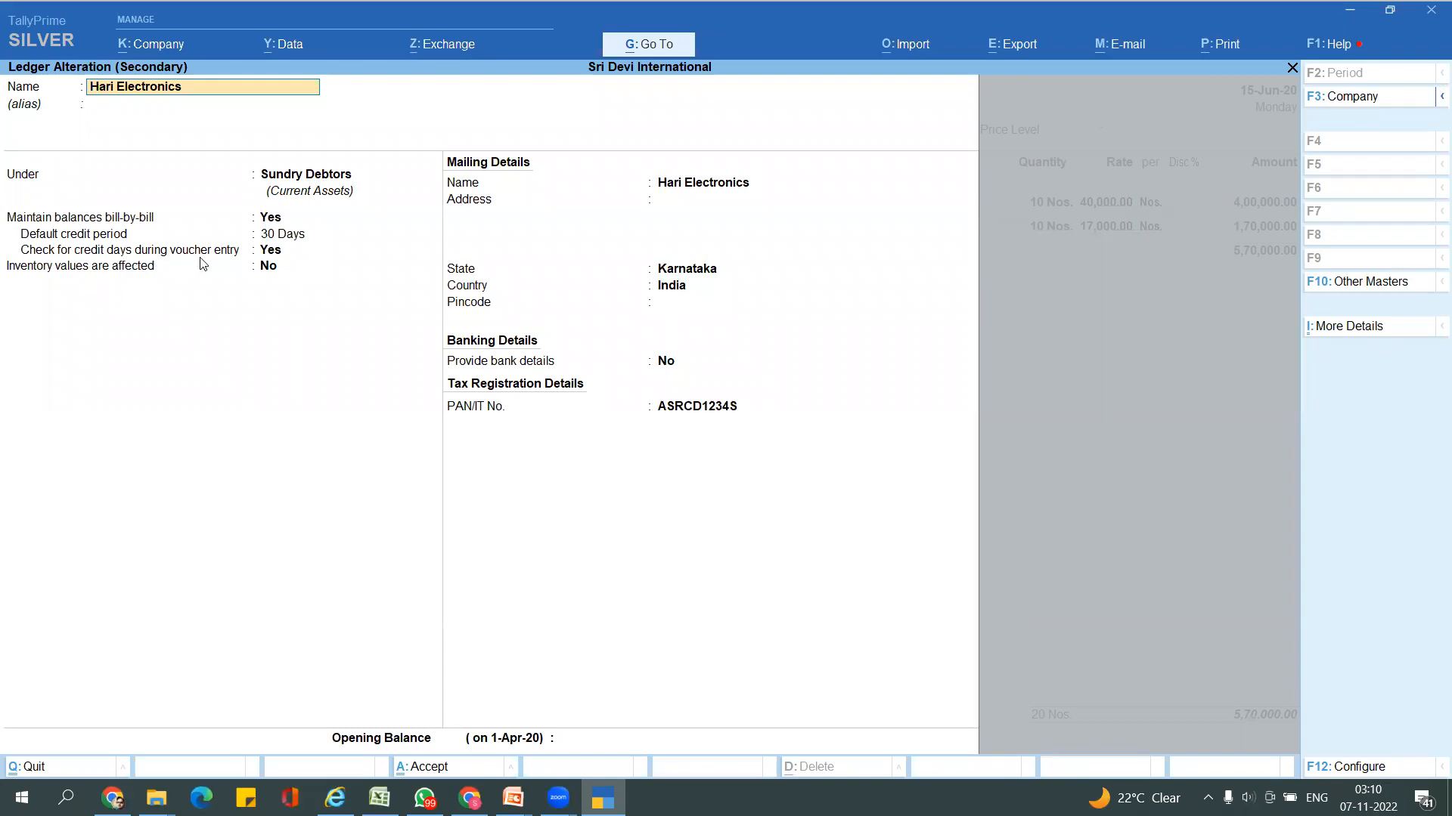
- Accept the ledger, dispatch and party details of the 15-Jun-20 Hari Electronics sales voucher, with Not Applicable as the price level
key(ctrl)
key(ctrl+a)
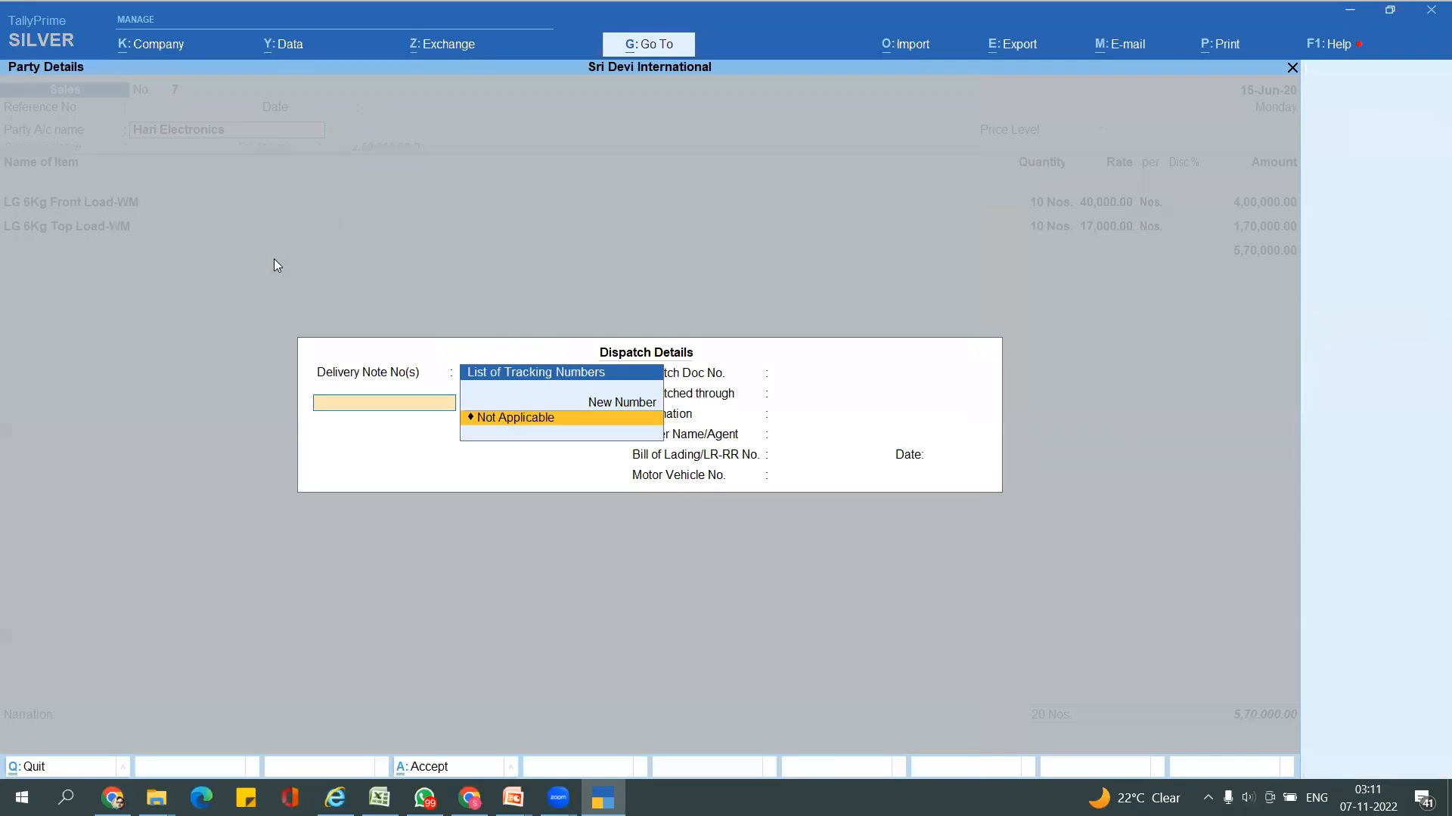
key(ctrl+a)
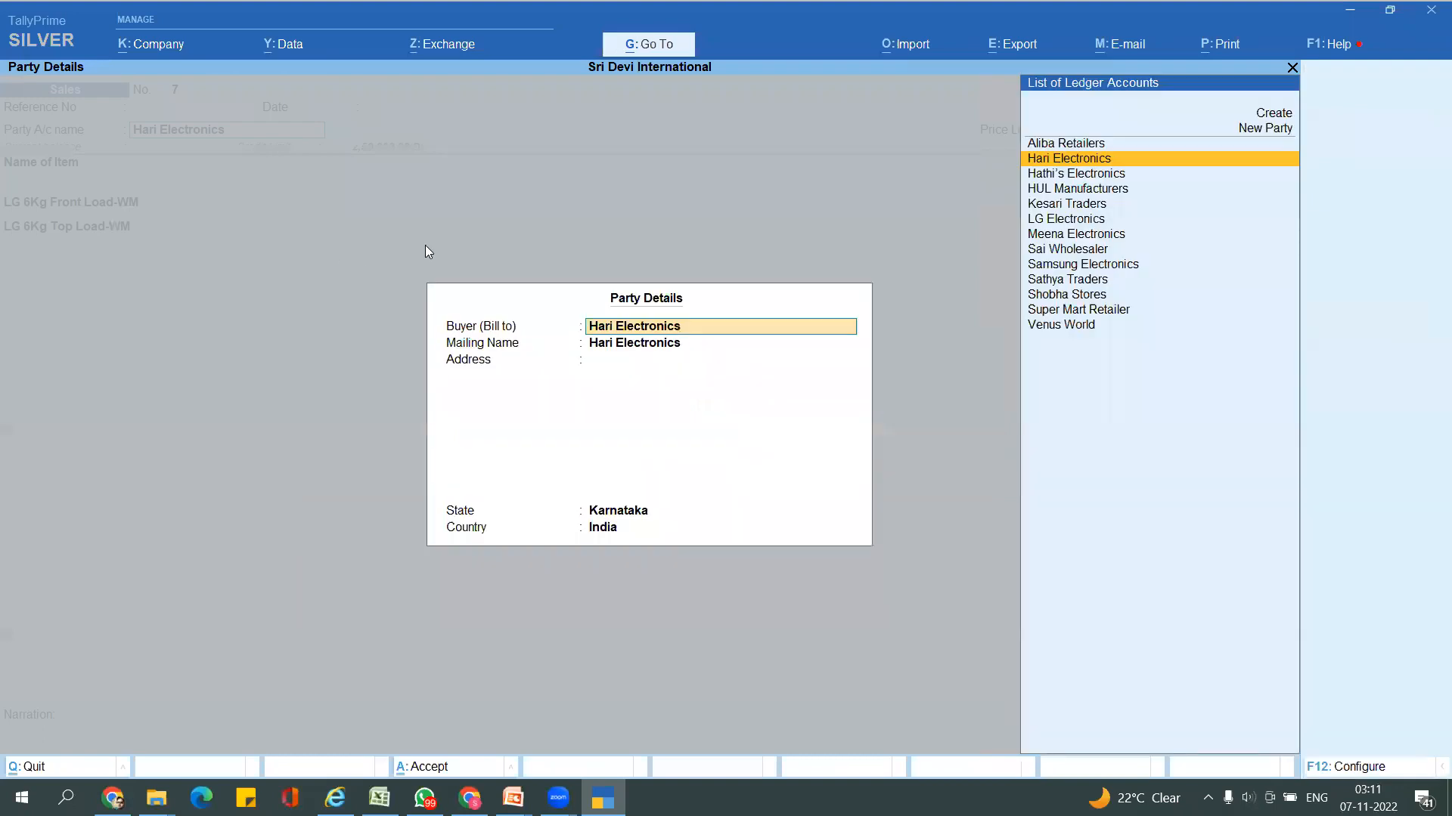
key(ctrl+a)
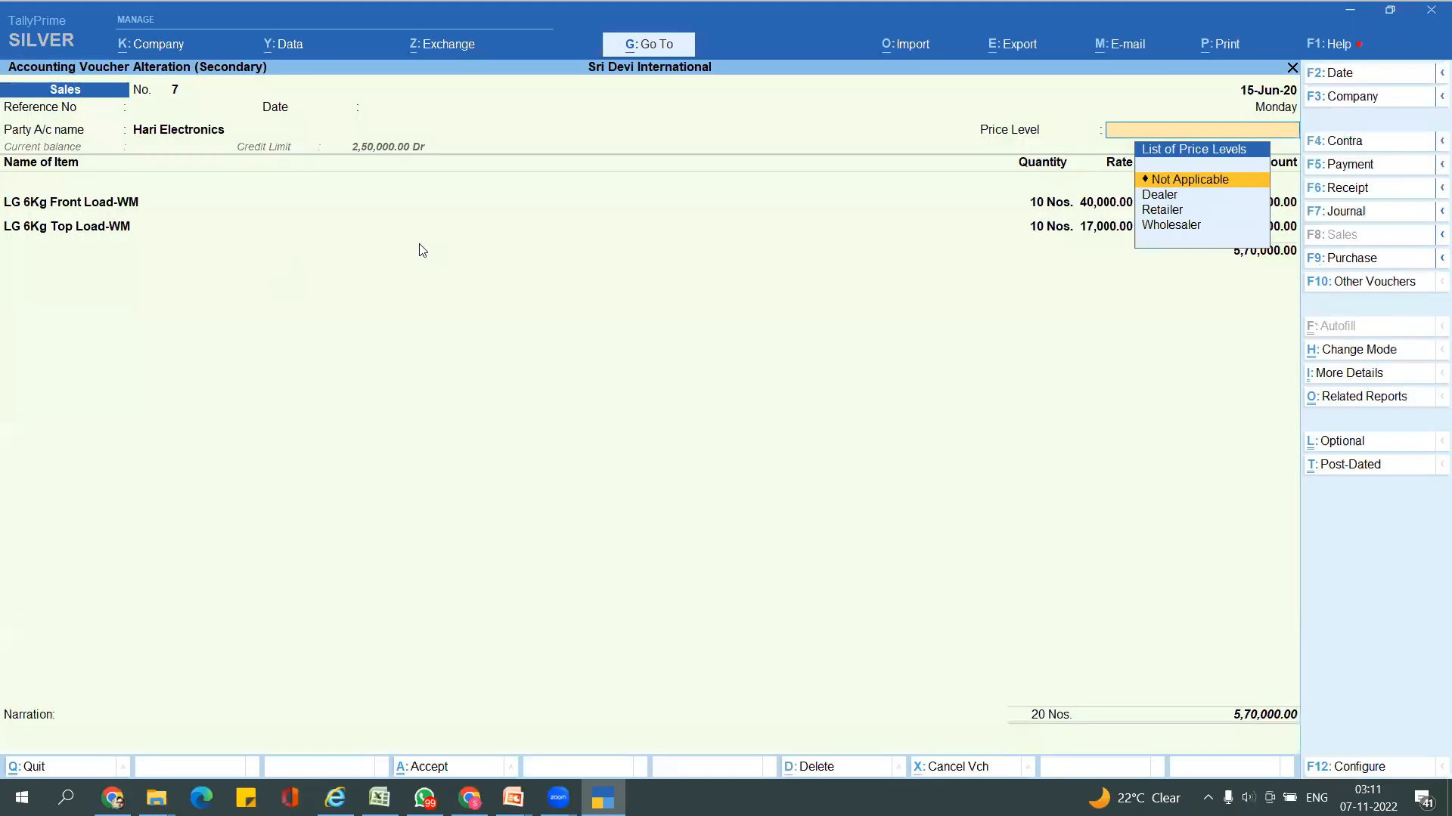
key(Return)
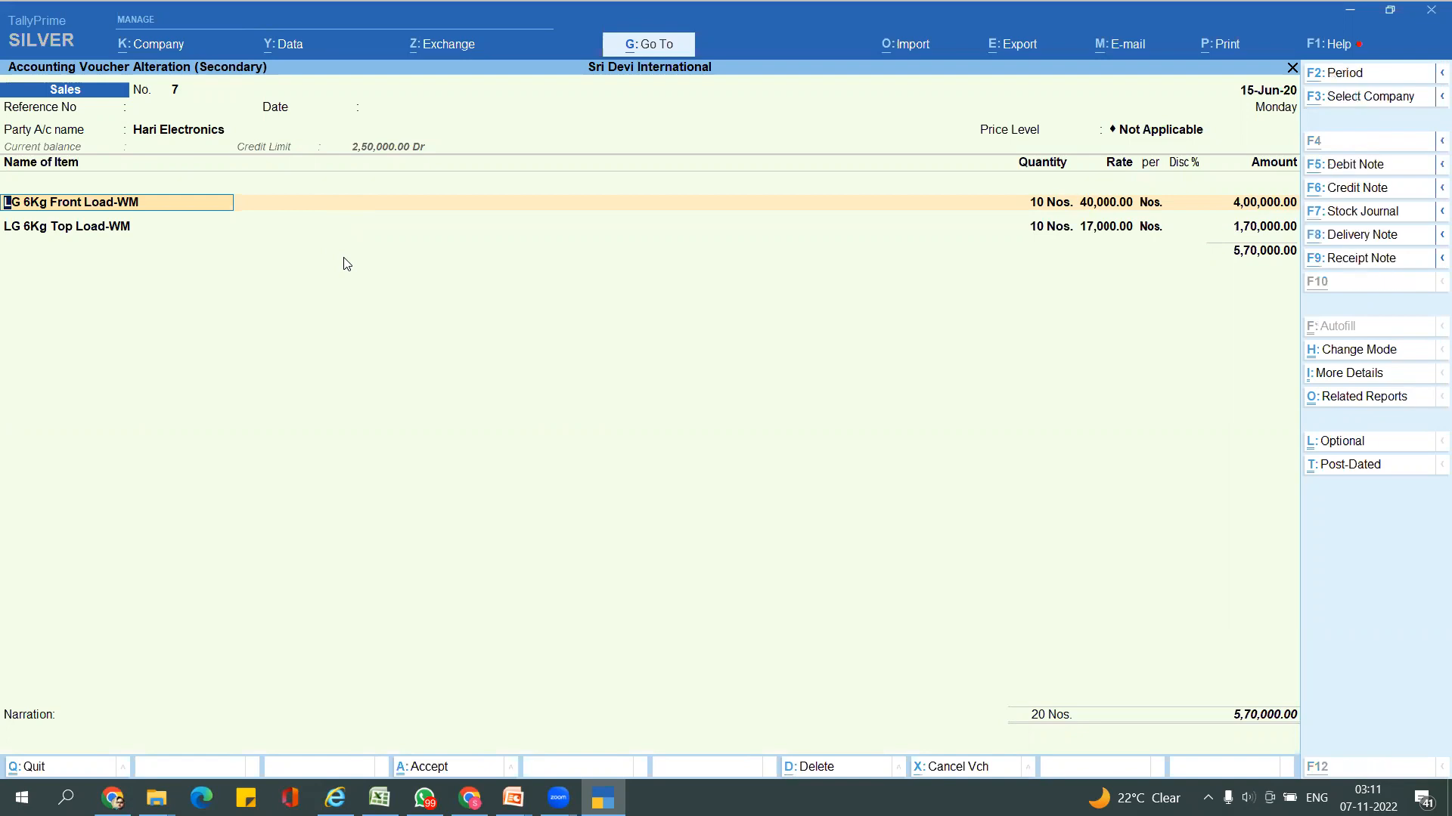
- Compare the voucher with the sales activity slide and go through the LG 6Kg Top Load-WM line to the bill-wise details
key(alt+Tab)
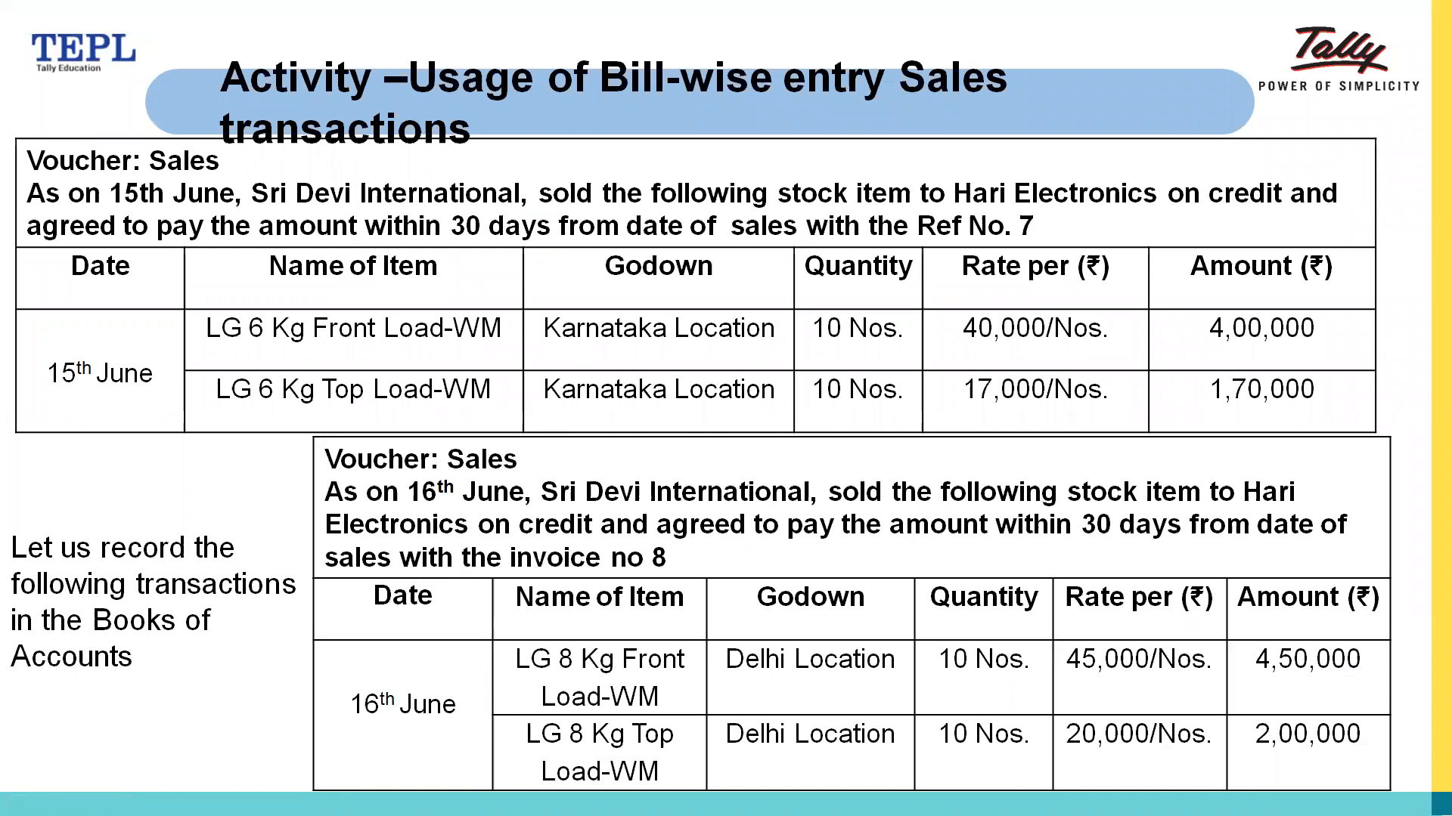
key(alt+Tab)
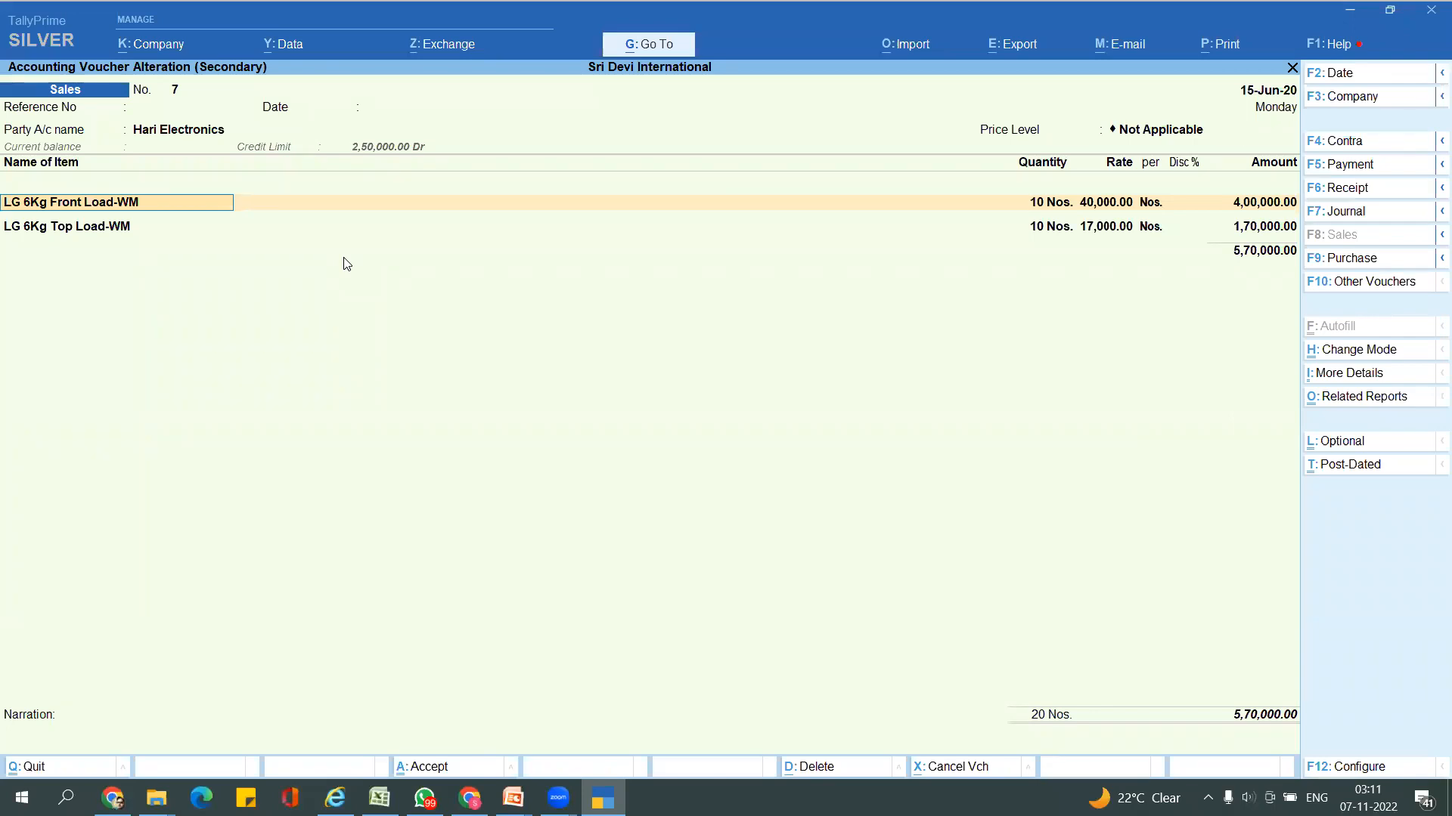
click(1276, 228)
click(1275, 227)
key(Return)
key(Return)
key(Return)
key(Return)
key(Return)
key(Return)
key(Return)
key(Return)
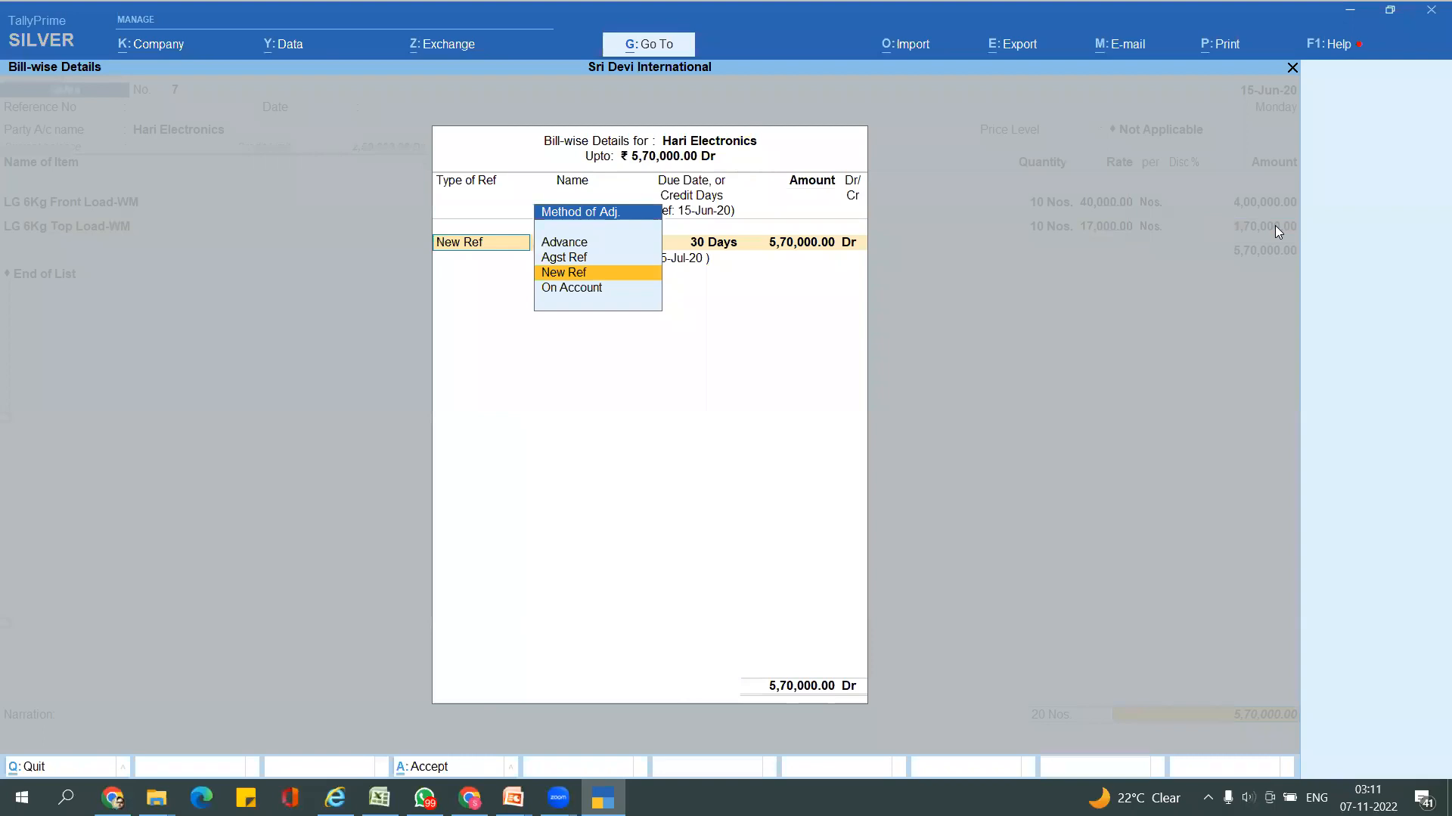
- Keep the New Ref of 5,70,000.00 with 30 days' credit and save the 15-Jun-20 sales voucher
key(Return)
key(Return)
key(Return)
key(Return)
key(Return)
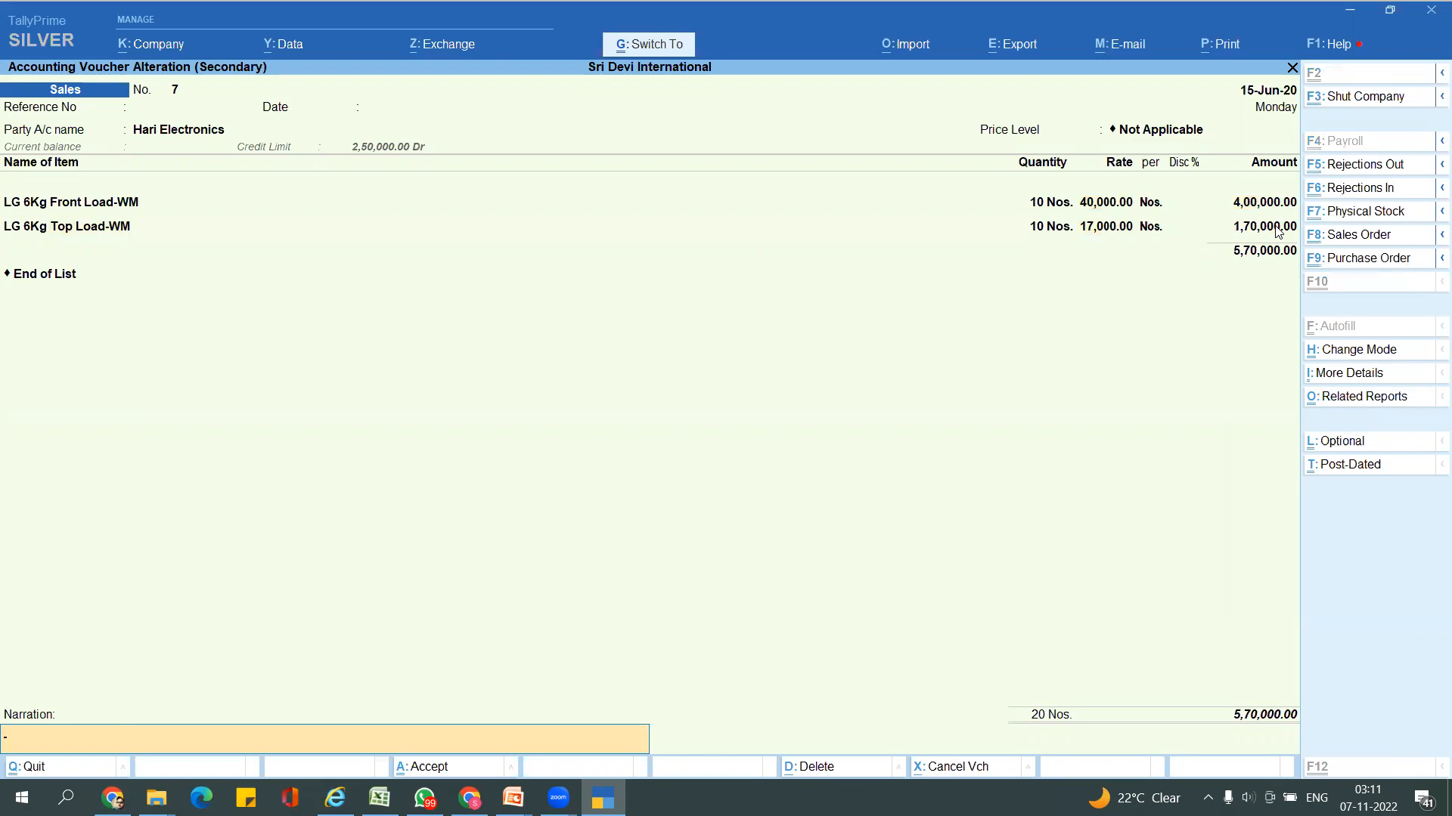
key(Return)
- Open the 16-Jun-20 sales voucher and go through the LG 8Kg Top Load-WM allocations to the Hari Electronics bill-wise details
key(Down)
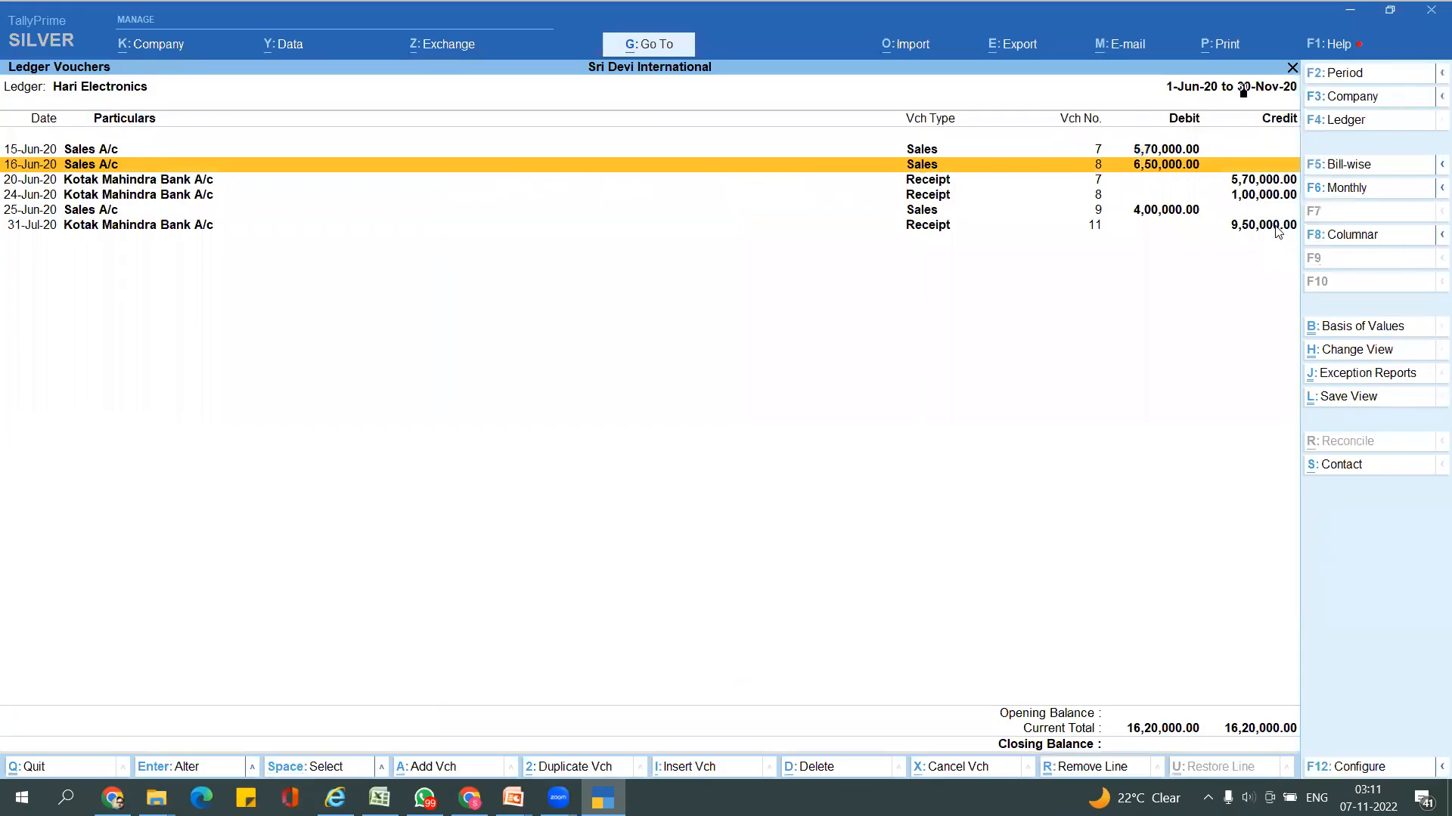
key(Return)
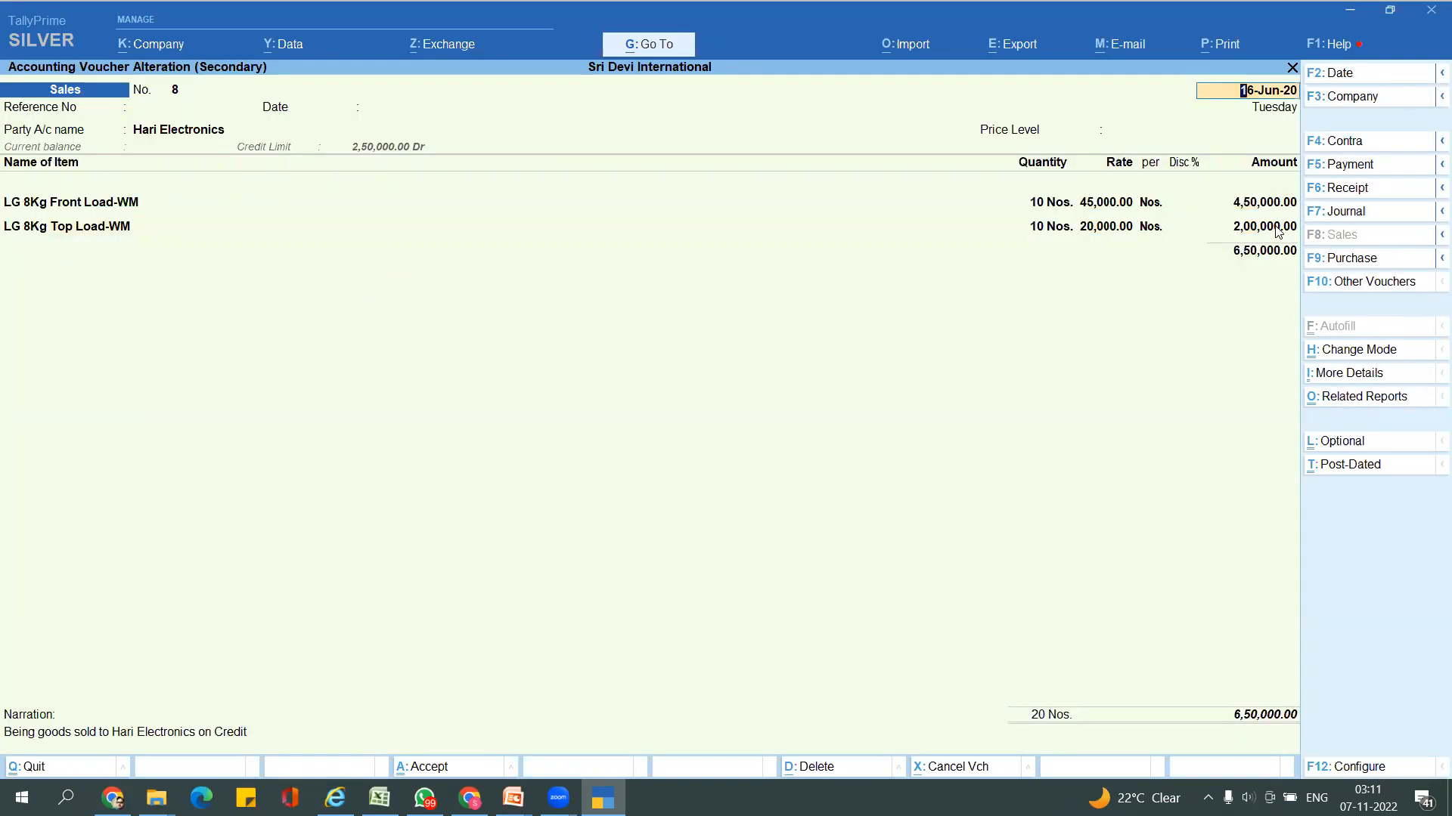
click(1275, 229)
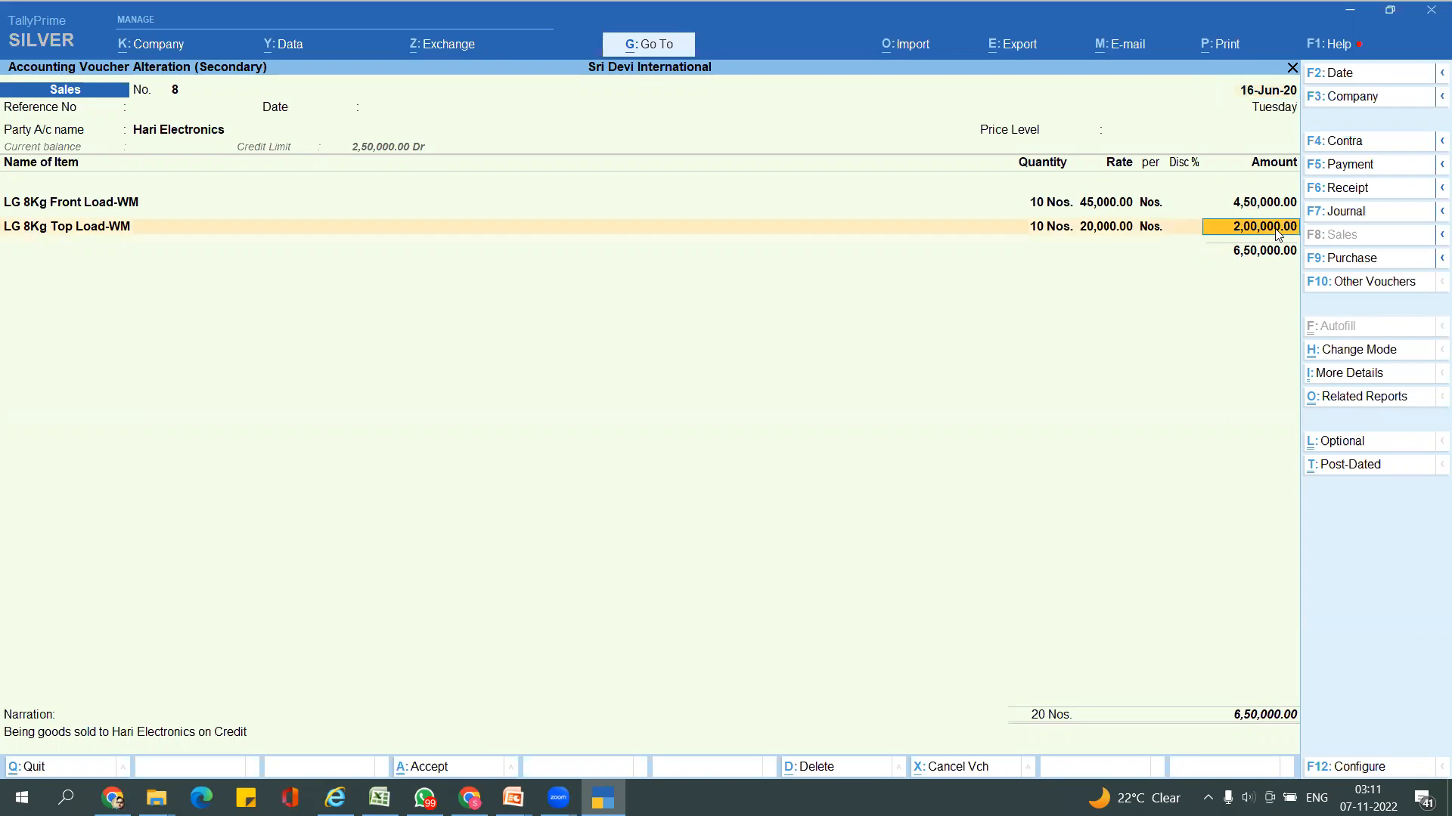
key(Return)
key(Return)
key(Return)
key(Return)
key(Return)
key(Return)
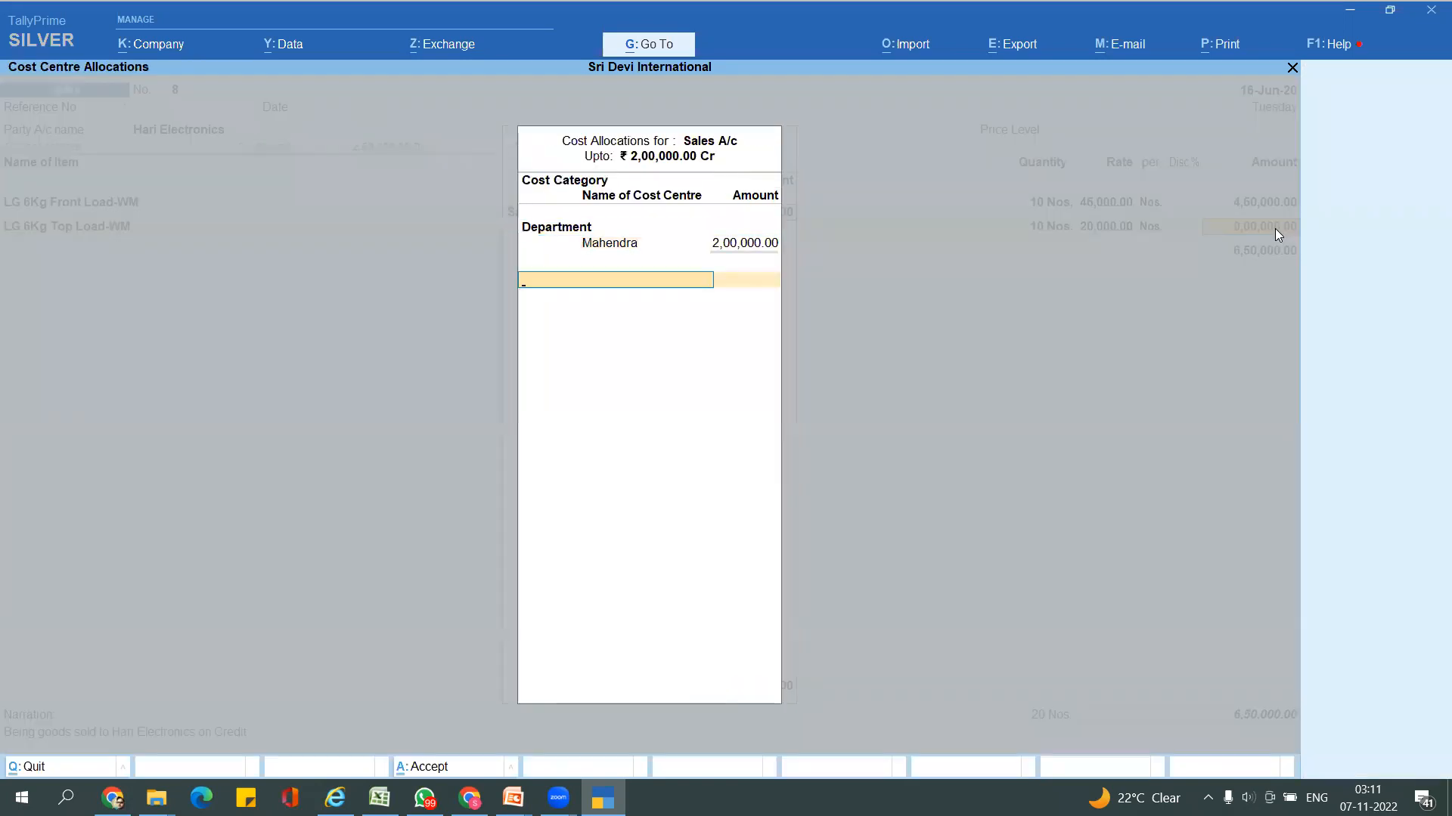
key(Return)
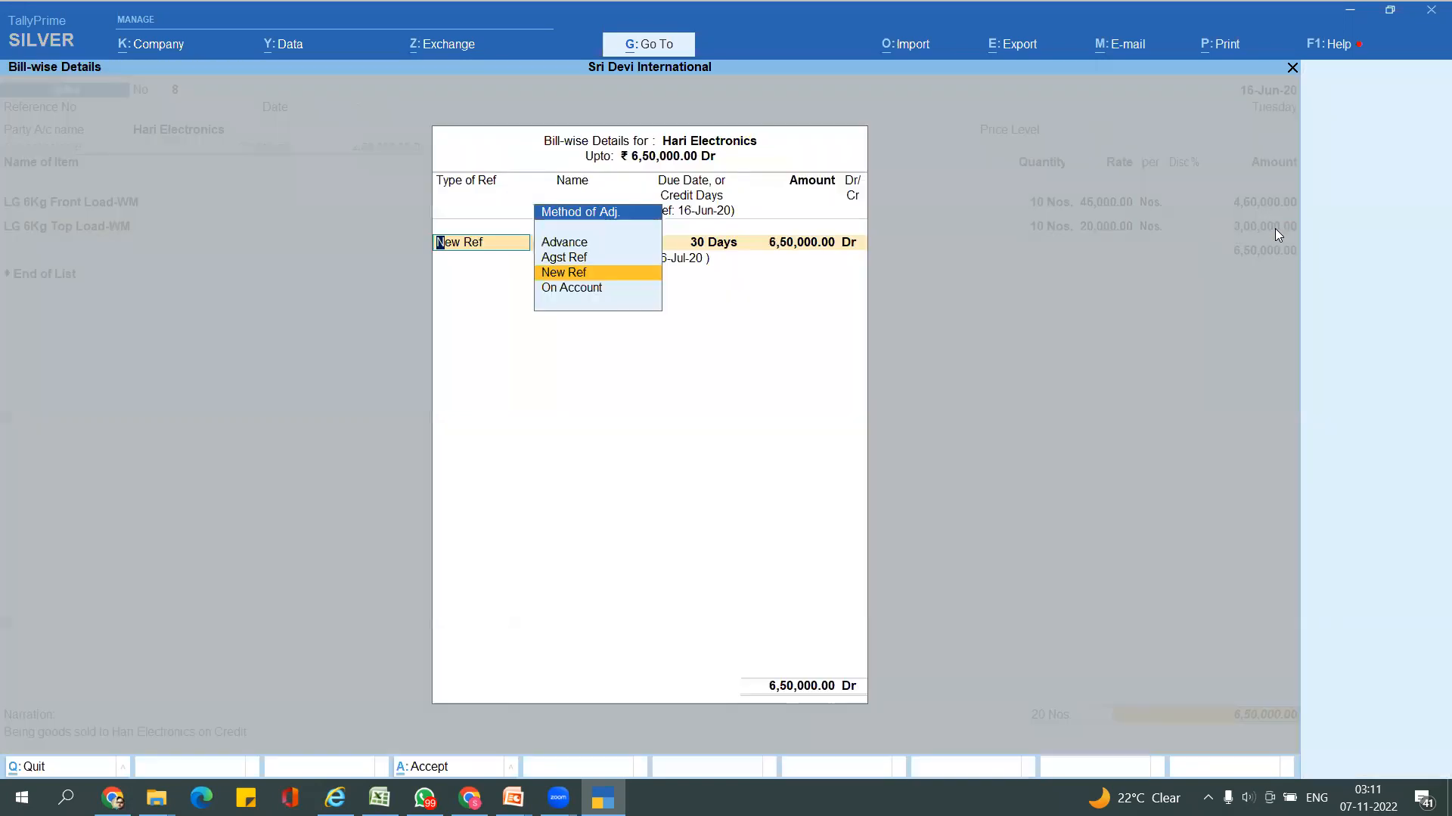
- Keep the New Ref of 6,50,000.00 with 30 days' credit and save the 16-Jun-20 sales voucher
key(Return)
key(Return)
key(ctrl+a)
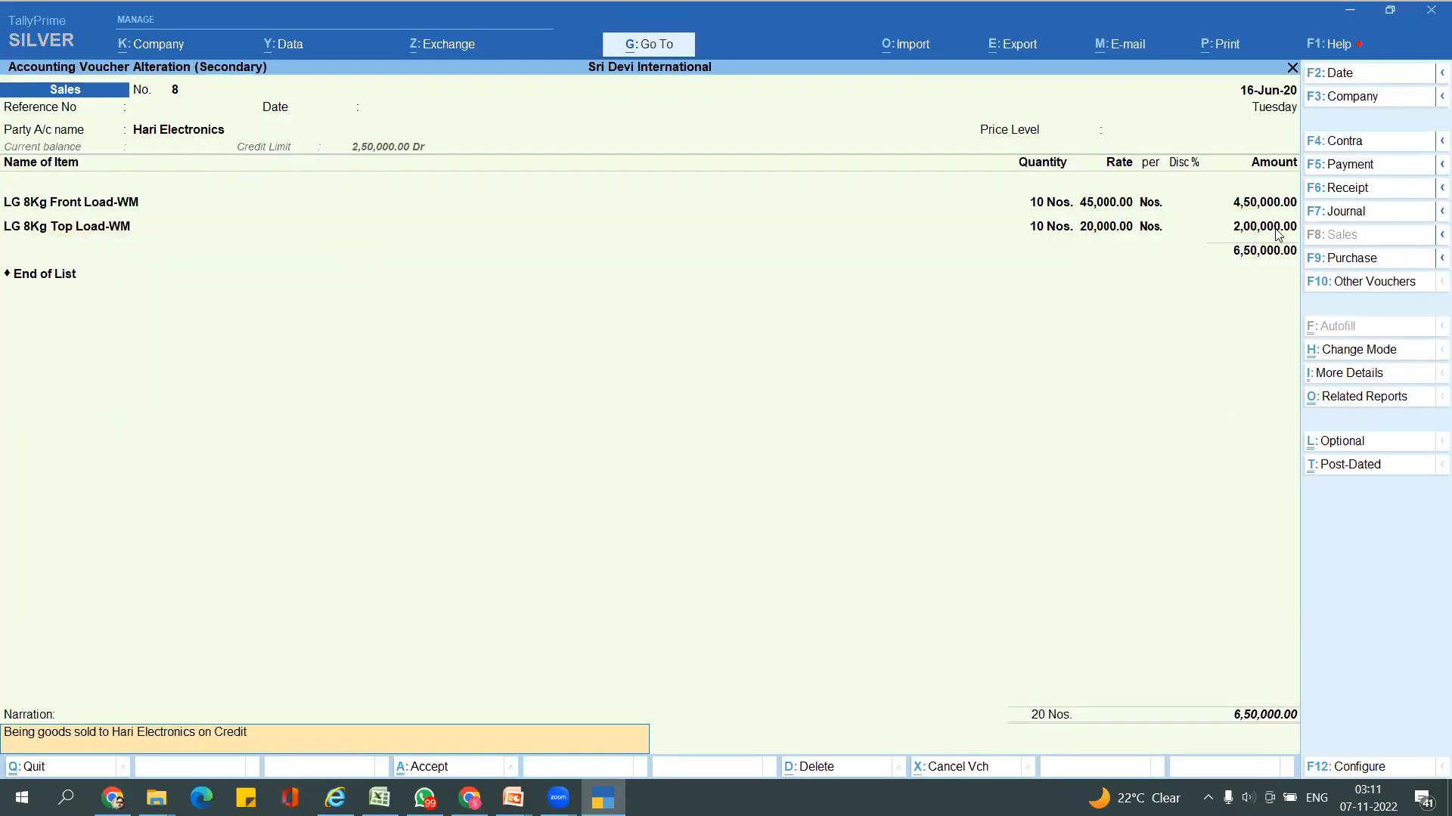
key(ctrl+a)
- Review the Bills Receivable Report slide and its receipt activity, and return to TallyPrime
key(alt+Tab)
key(Right)
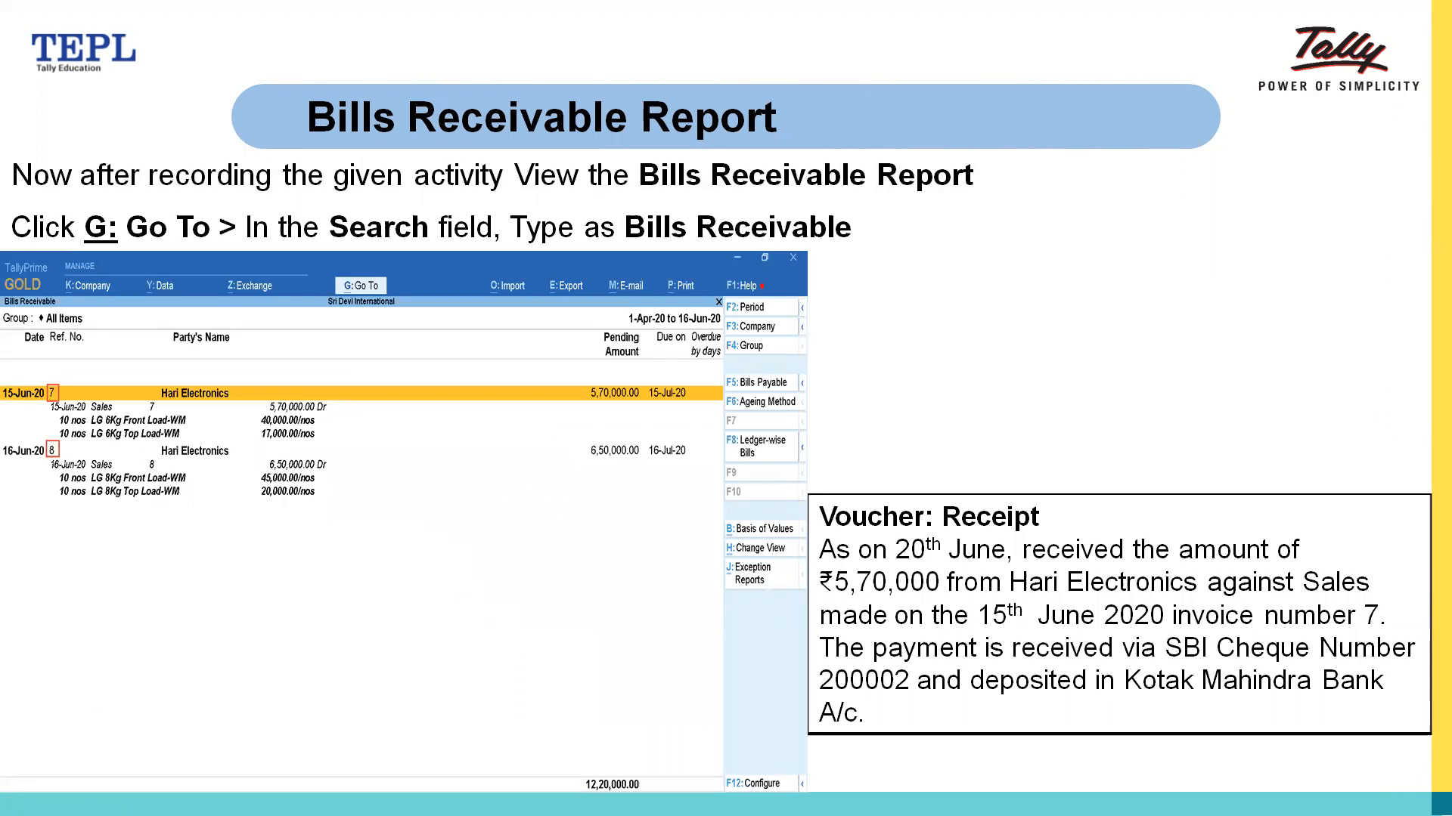
key(alt+Tab)
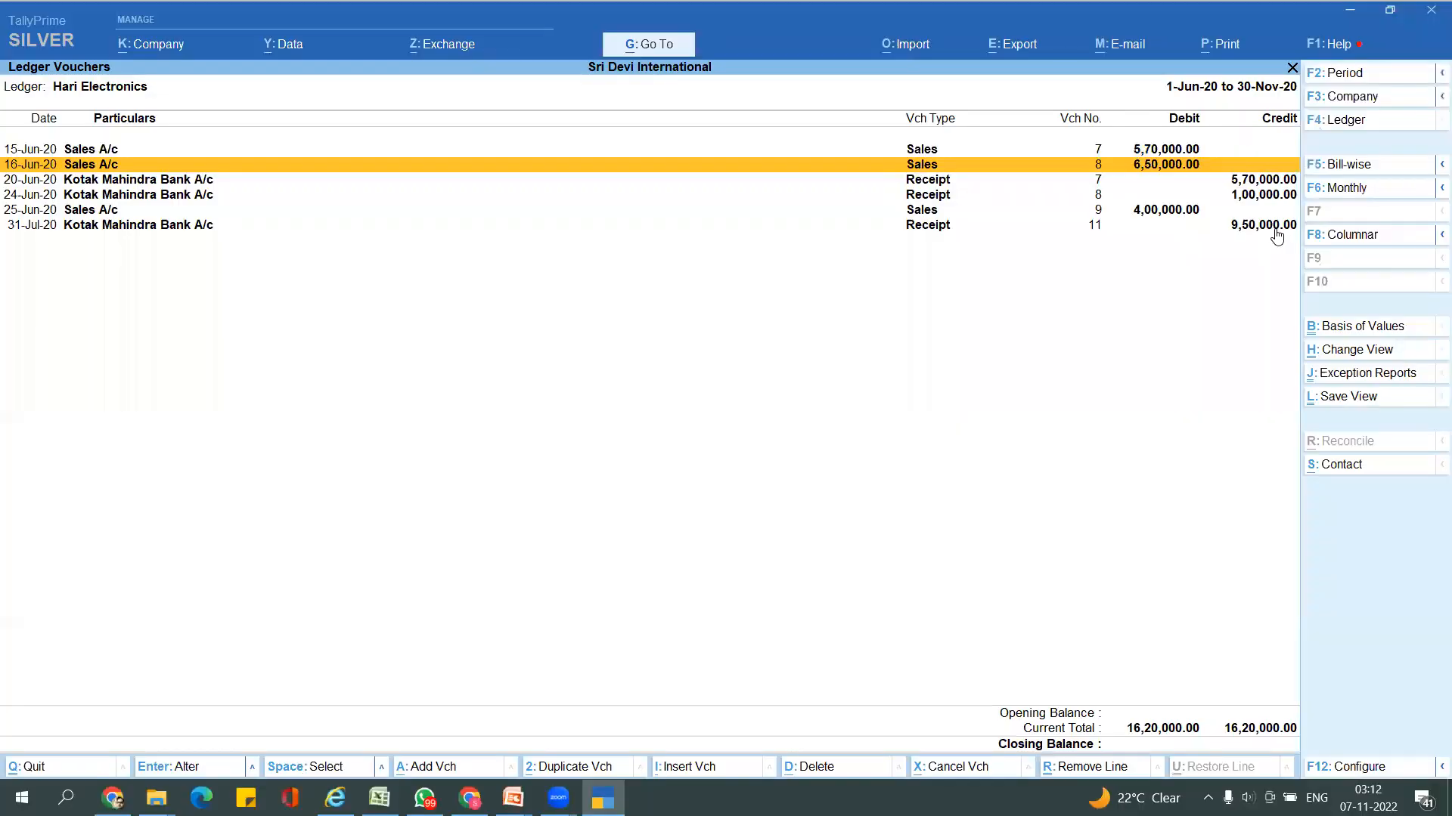
key(alt+g)
text(le)
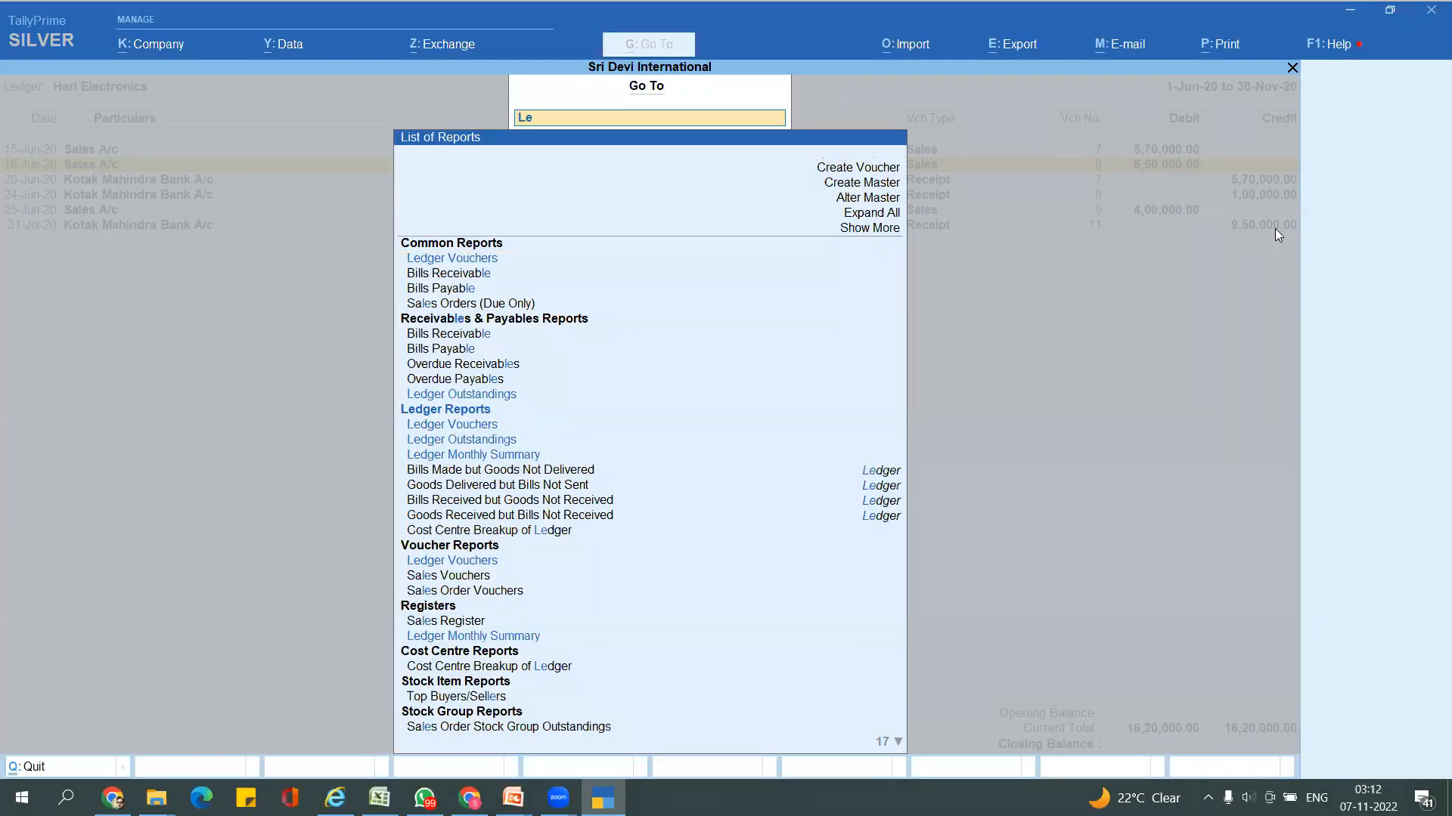
key(Return)
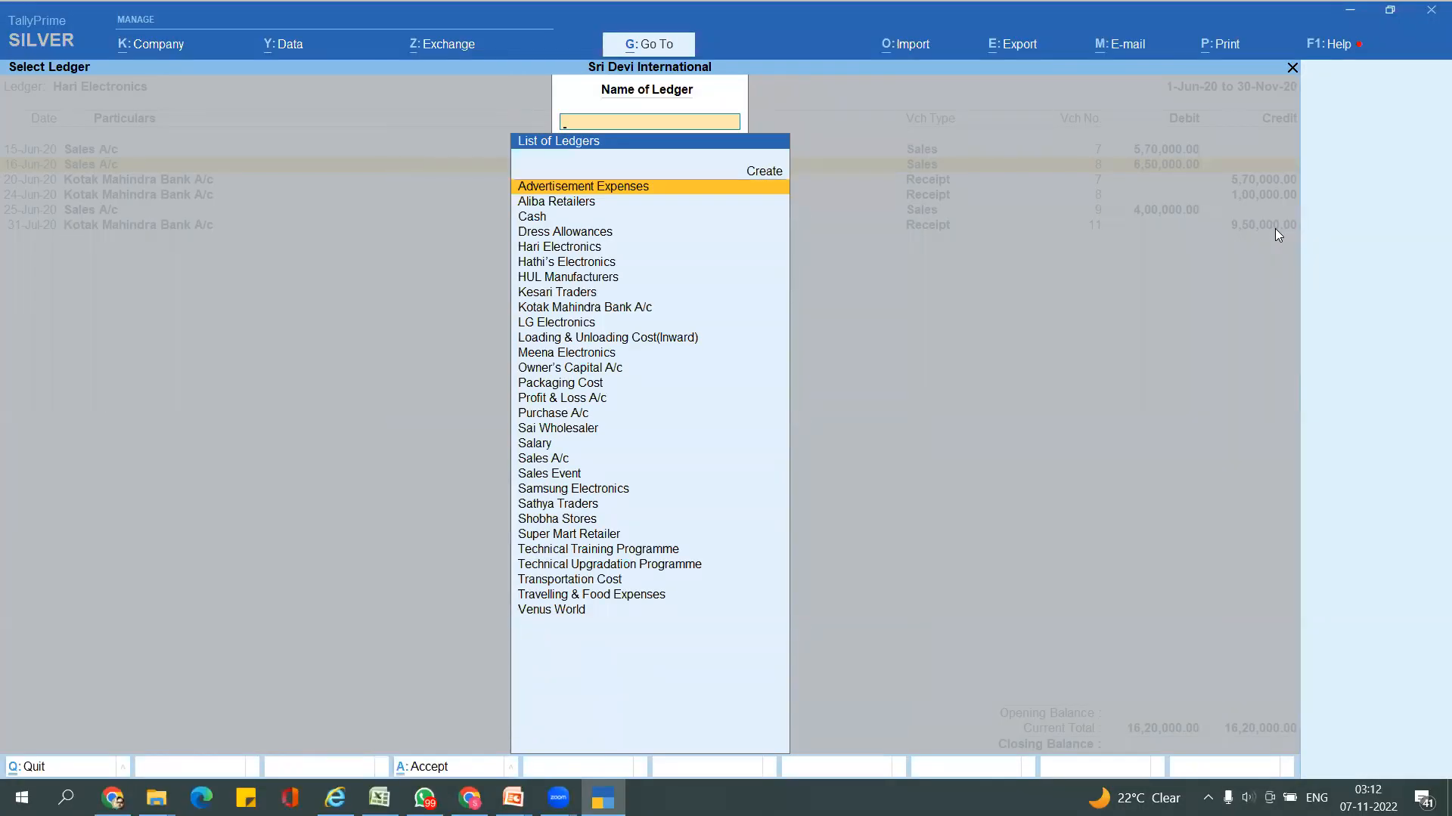
key(Escape)
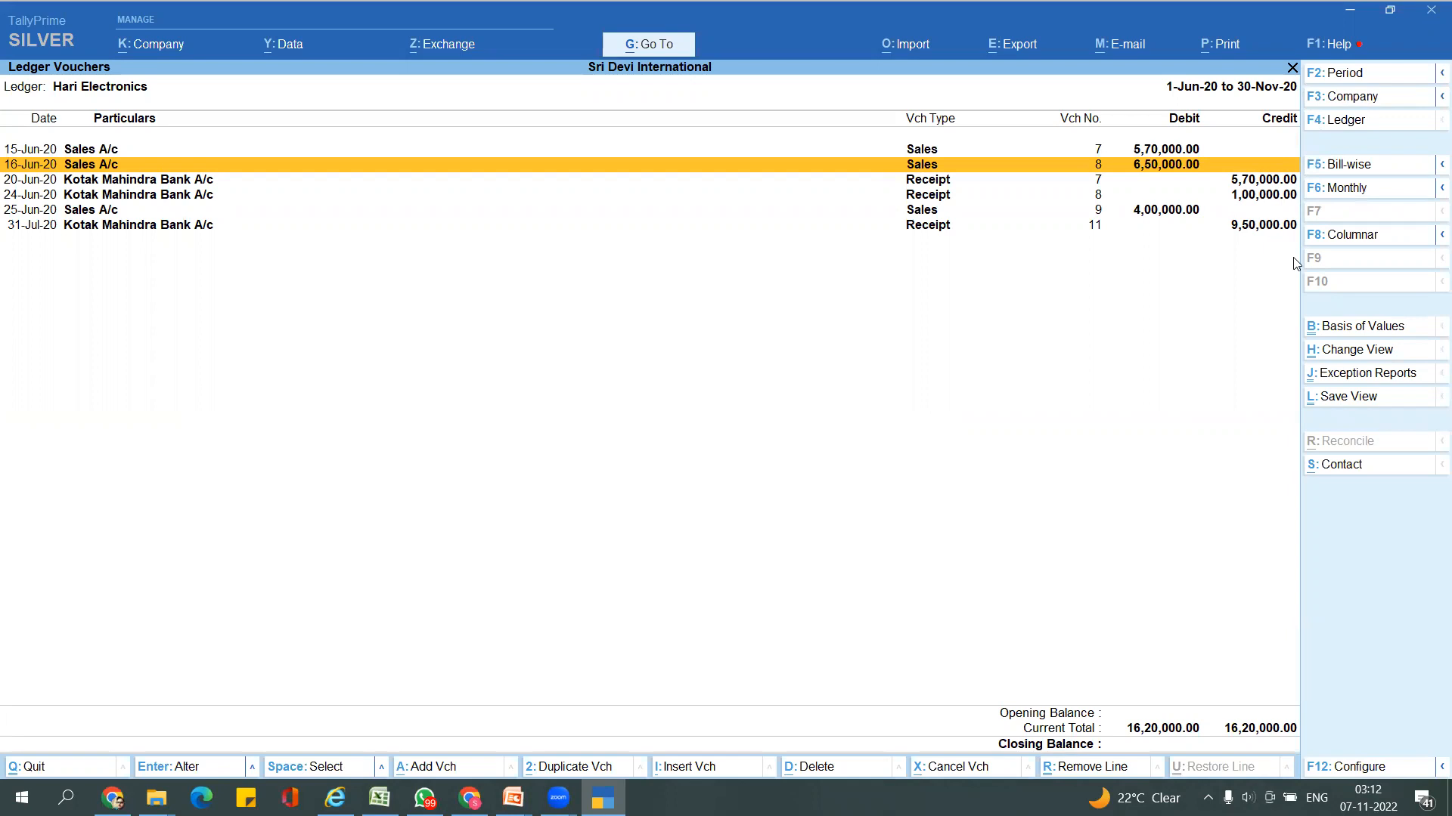
- Find and open the Bills Receivable report of Sri Devi International
key(alt+g)
text(L)
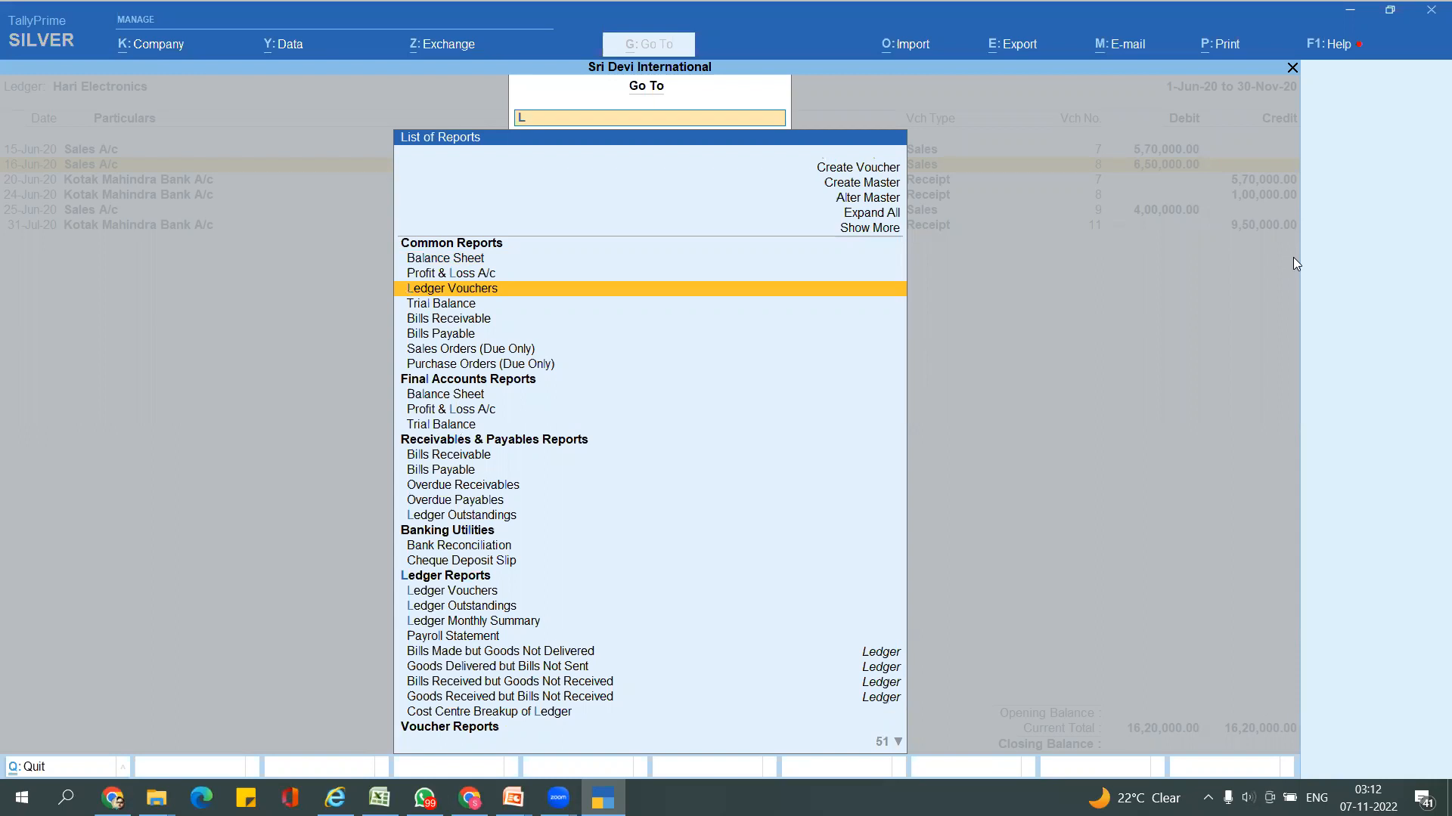
key(BackSpace)
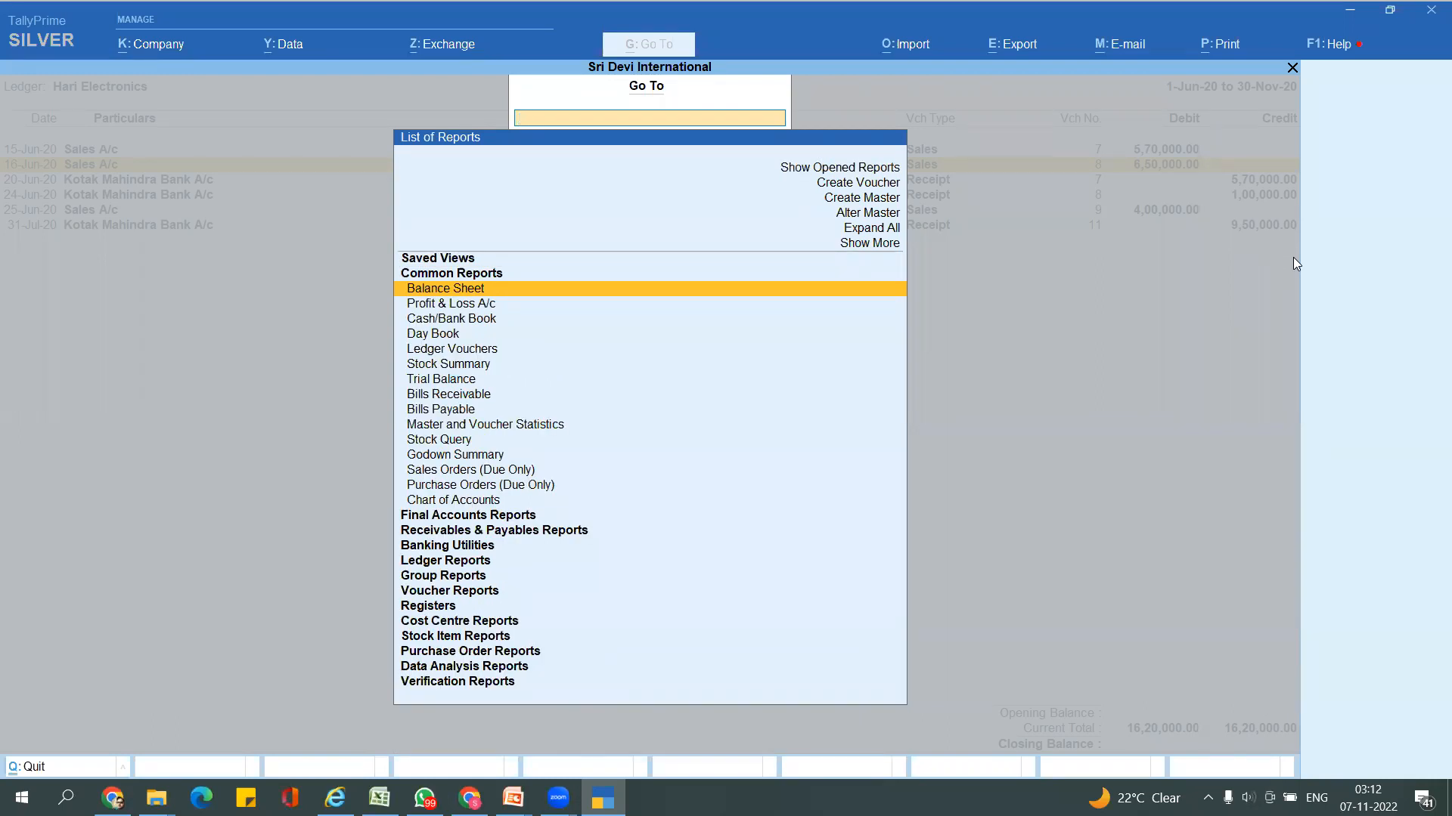
text(reve)
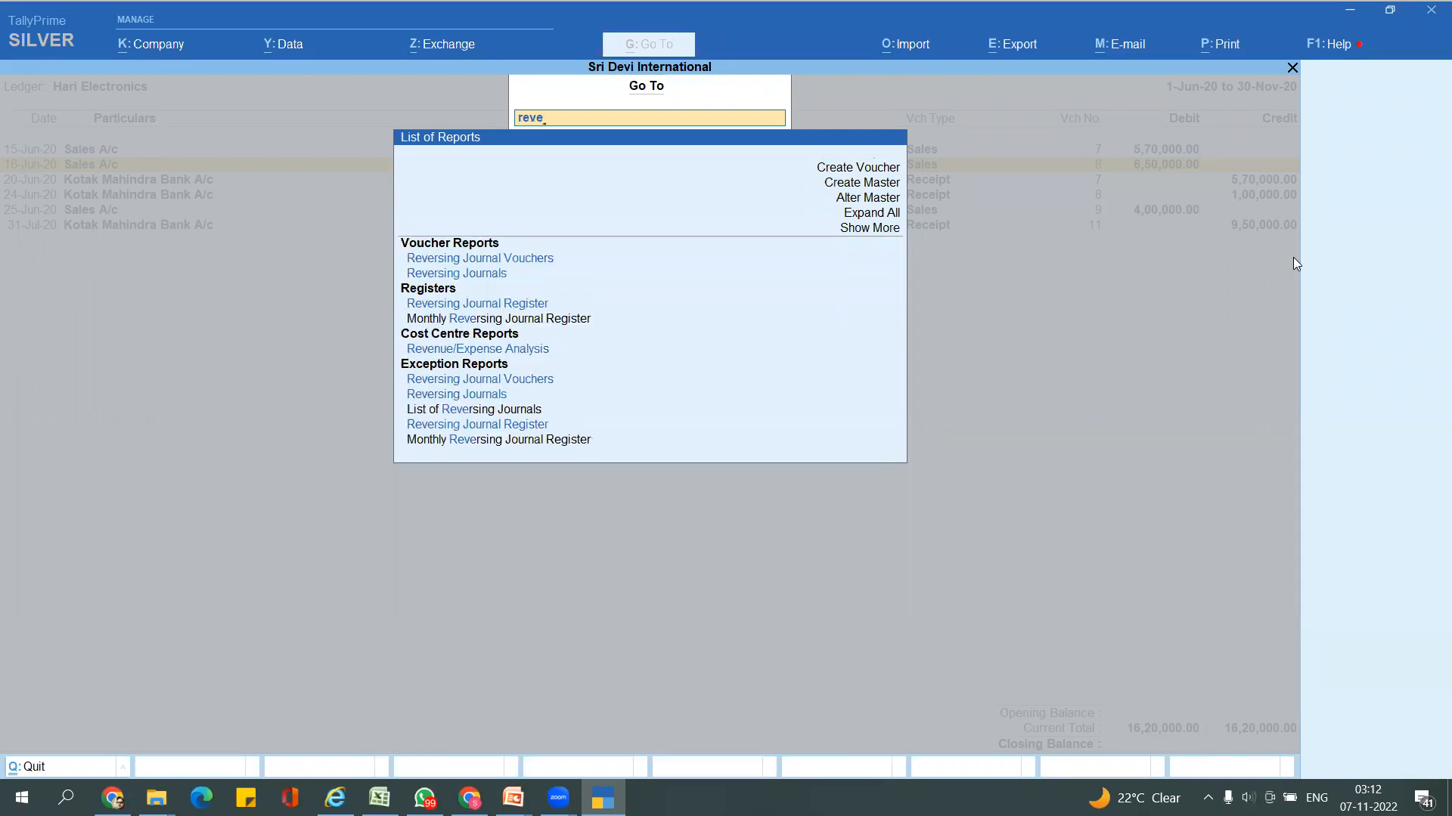
key(BackSpace)
key(BackSpace)
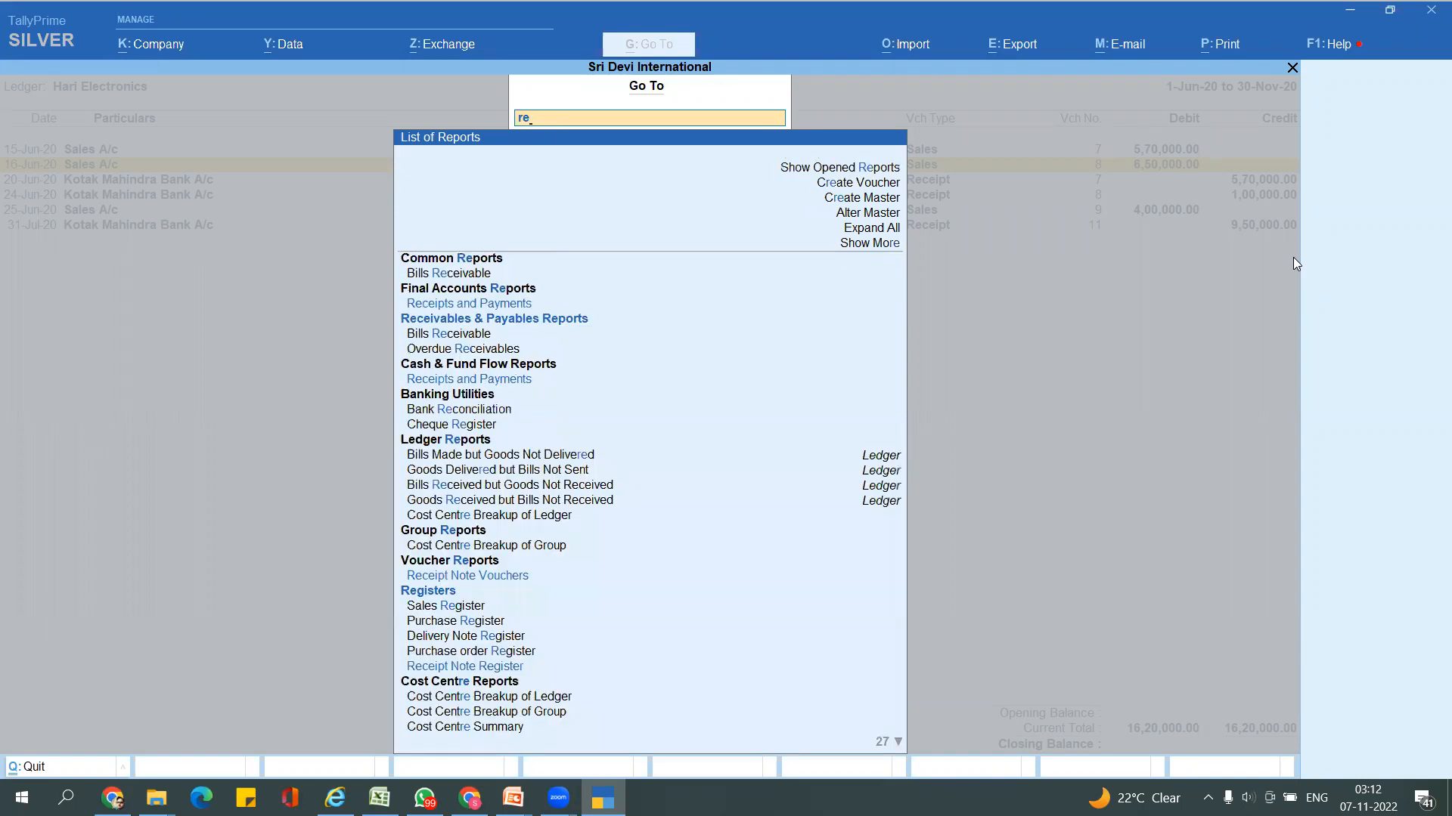
key(Up)
key(Up)
key(Up)
key(Return)
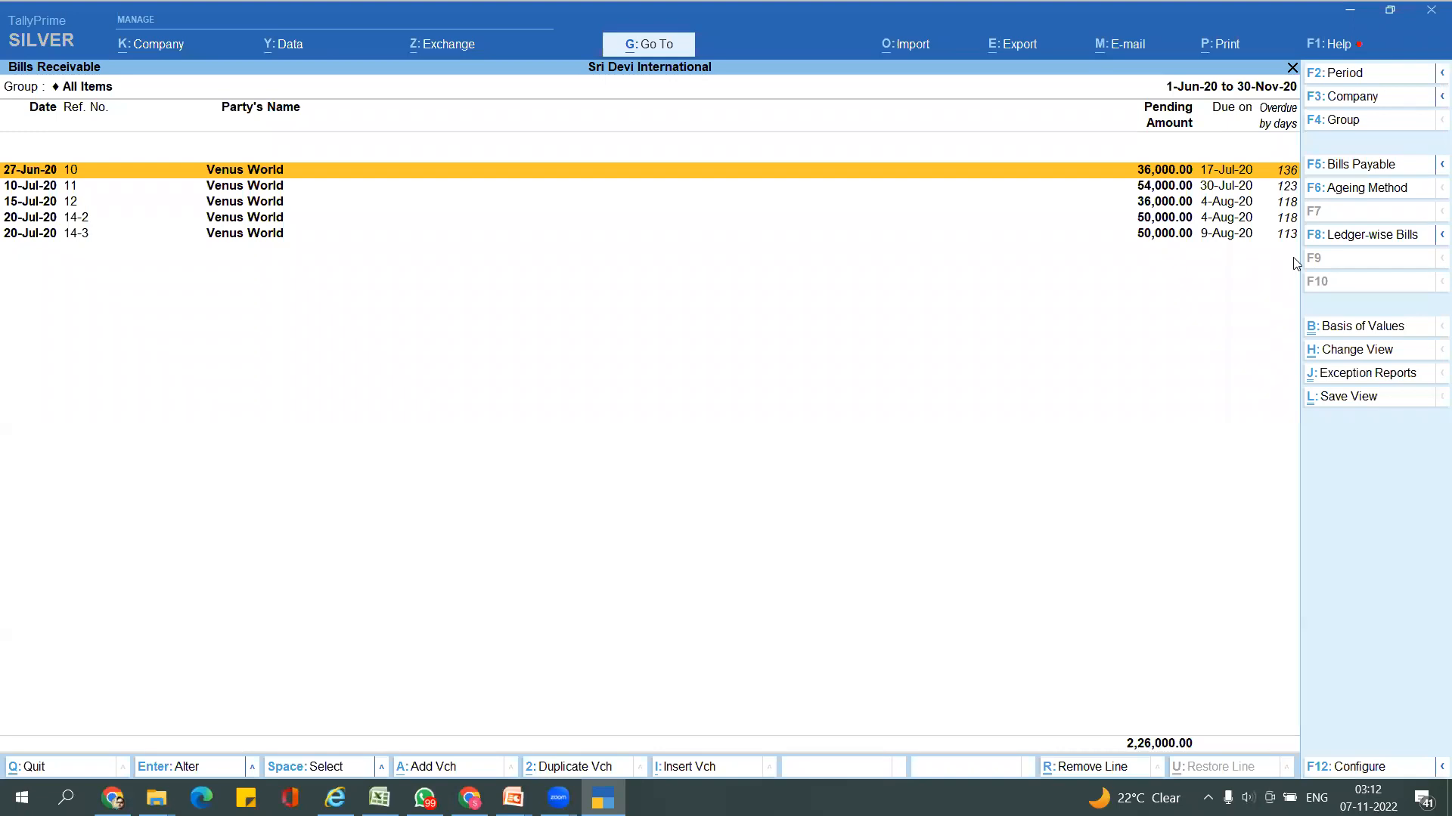
key(F2)
key(Escape)
key(Escape)
- Configure the Bills Receivable report to show the opening amount, and return to the Hari Electronics ledger vouchers
key(F12)
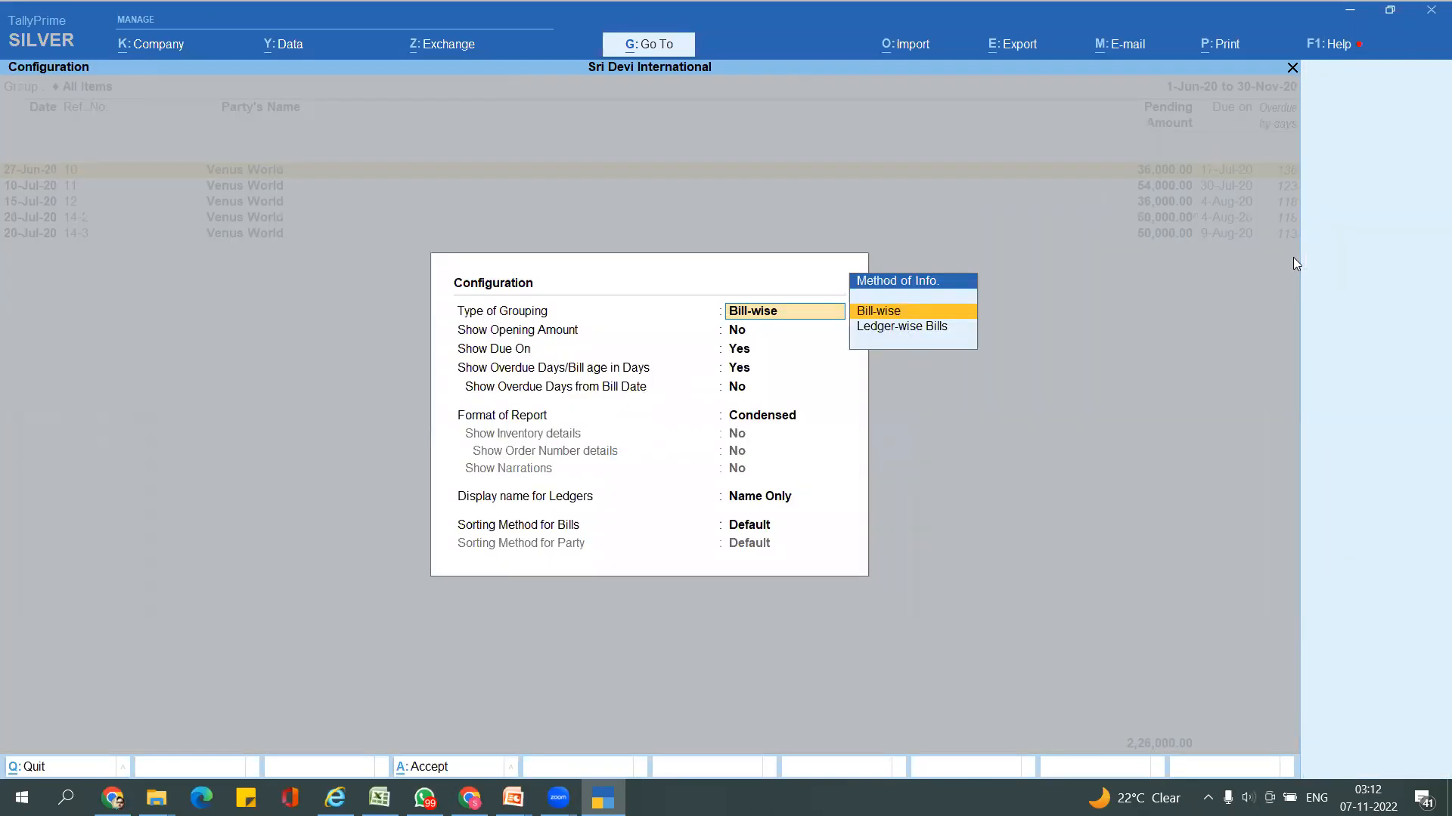
key(Return)
text(y)
key(Return)
key(ctrl+a)
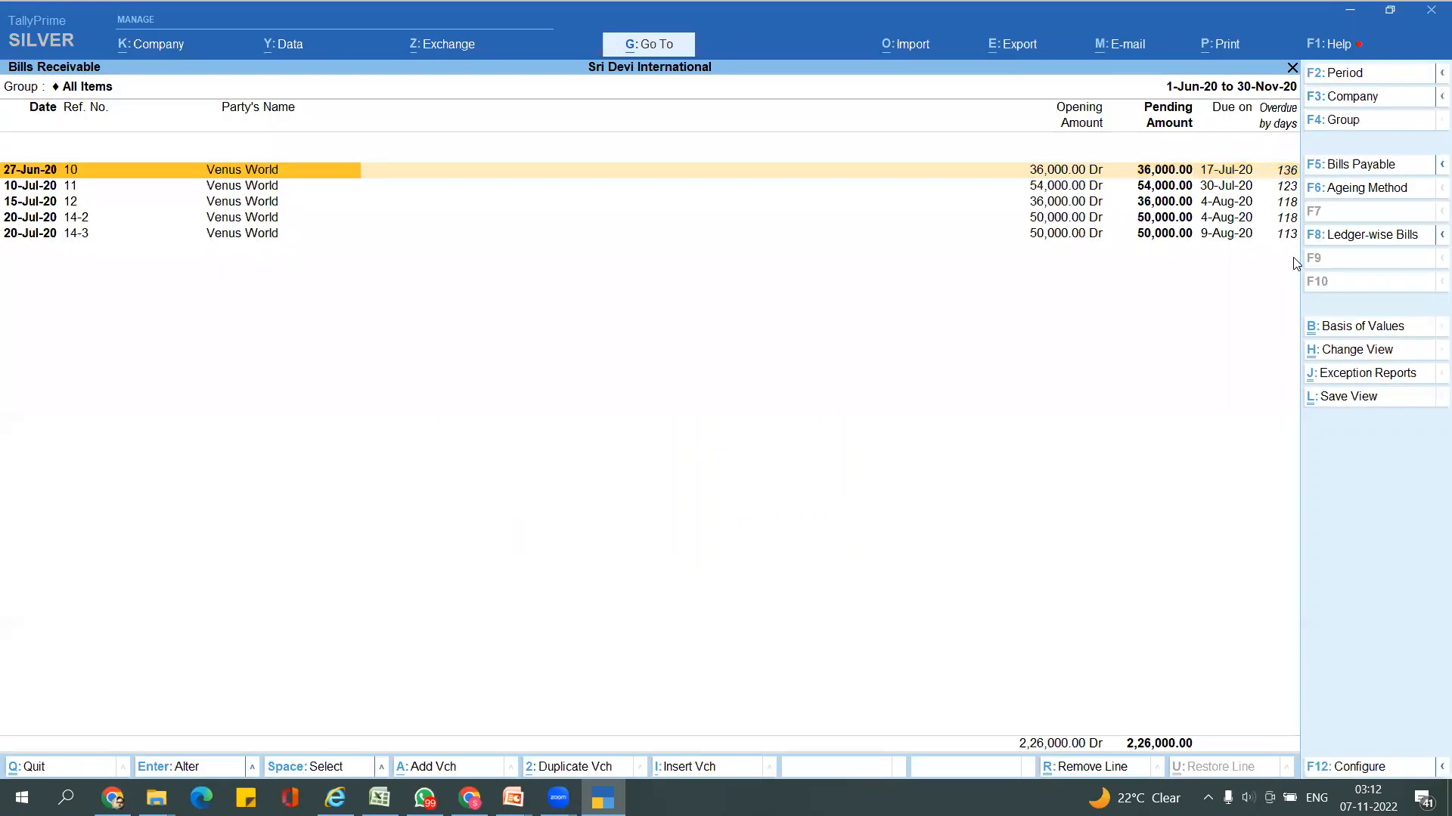
key(Escape)
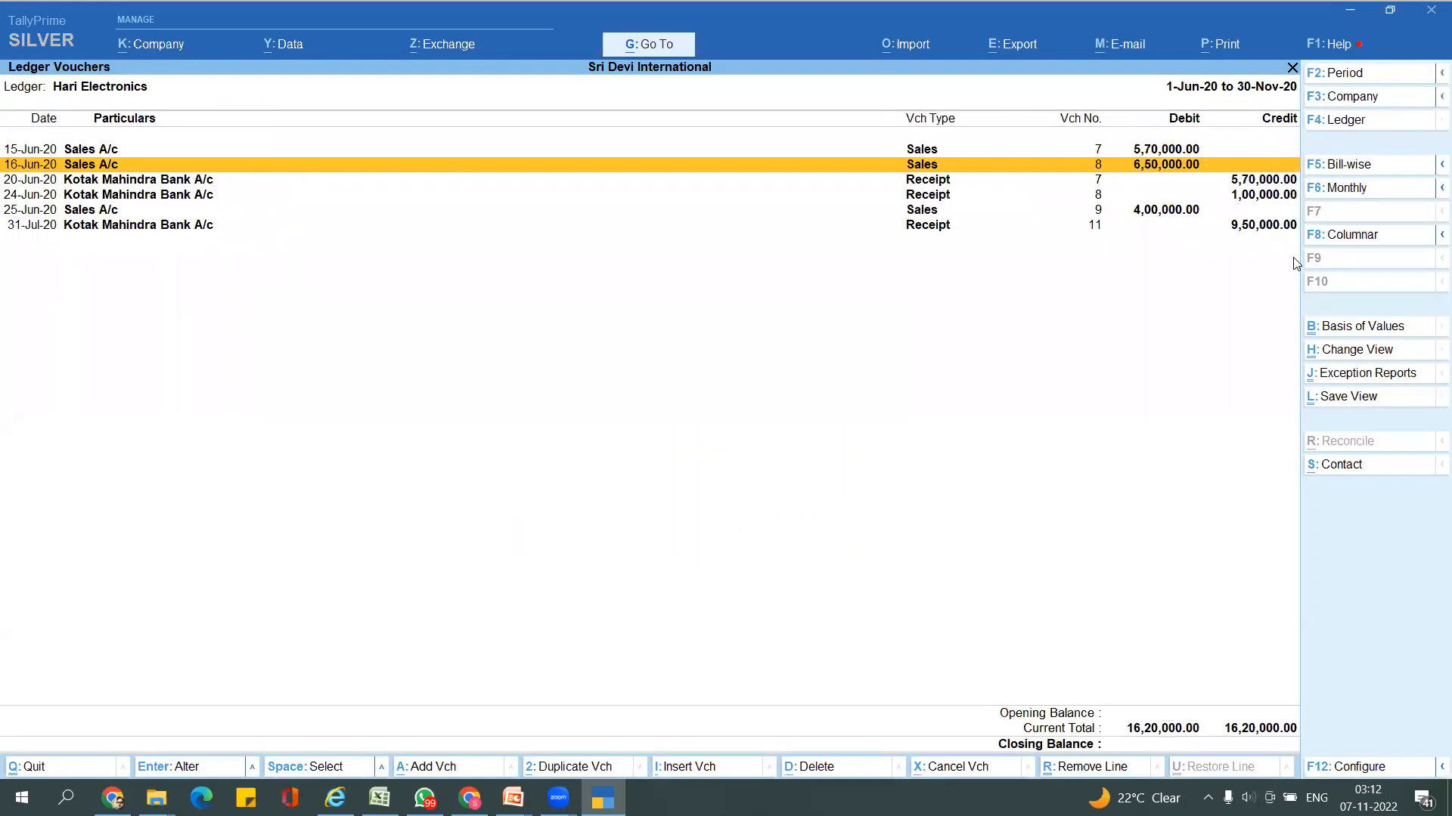
- Open the 20-Jun-20 receipt voucher and examine the Agst Ref adjustment and pending bills of Hari Electronics
key(alt)
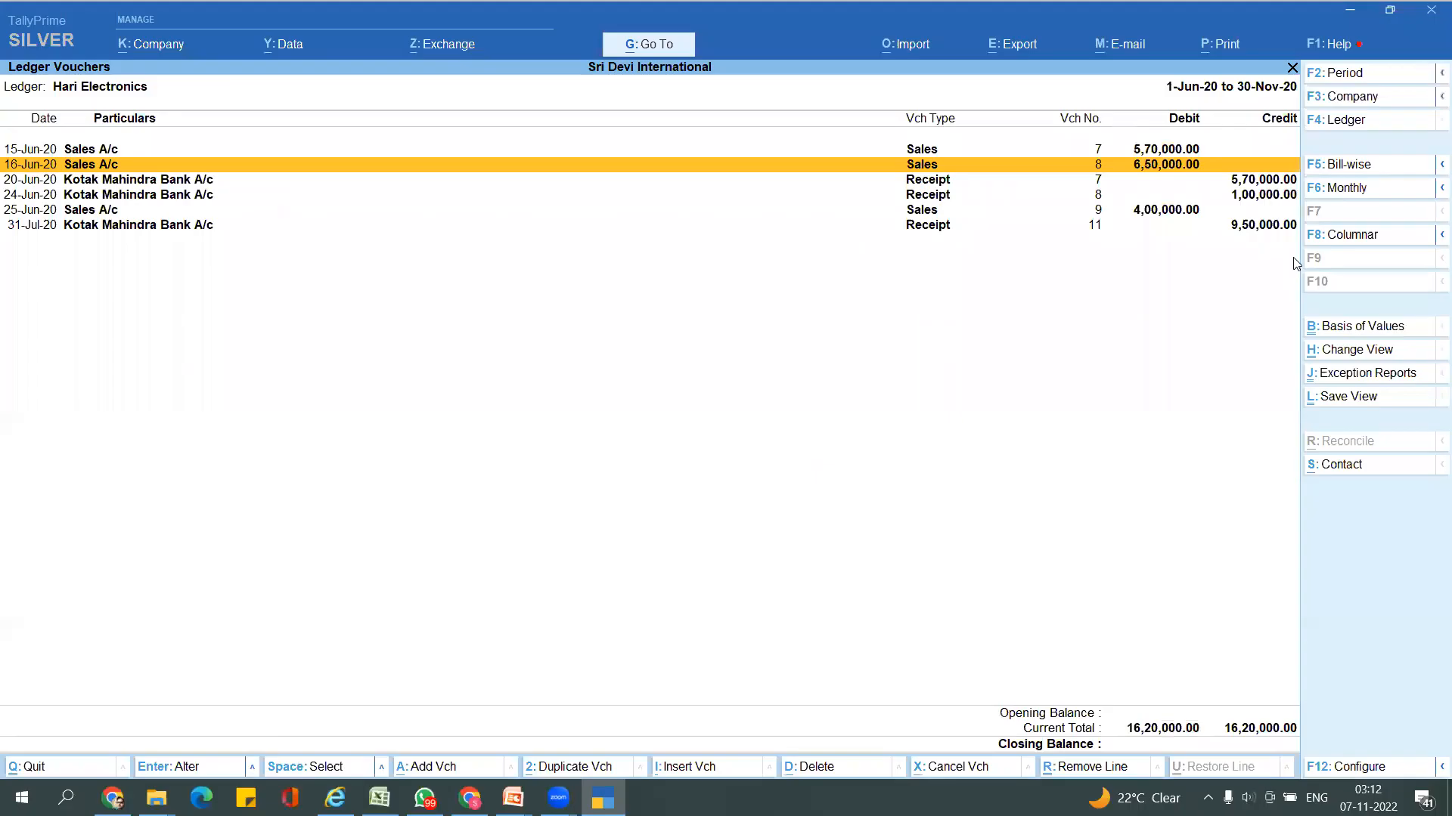
key(Down)
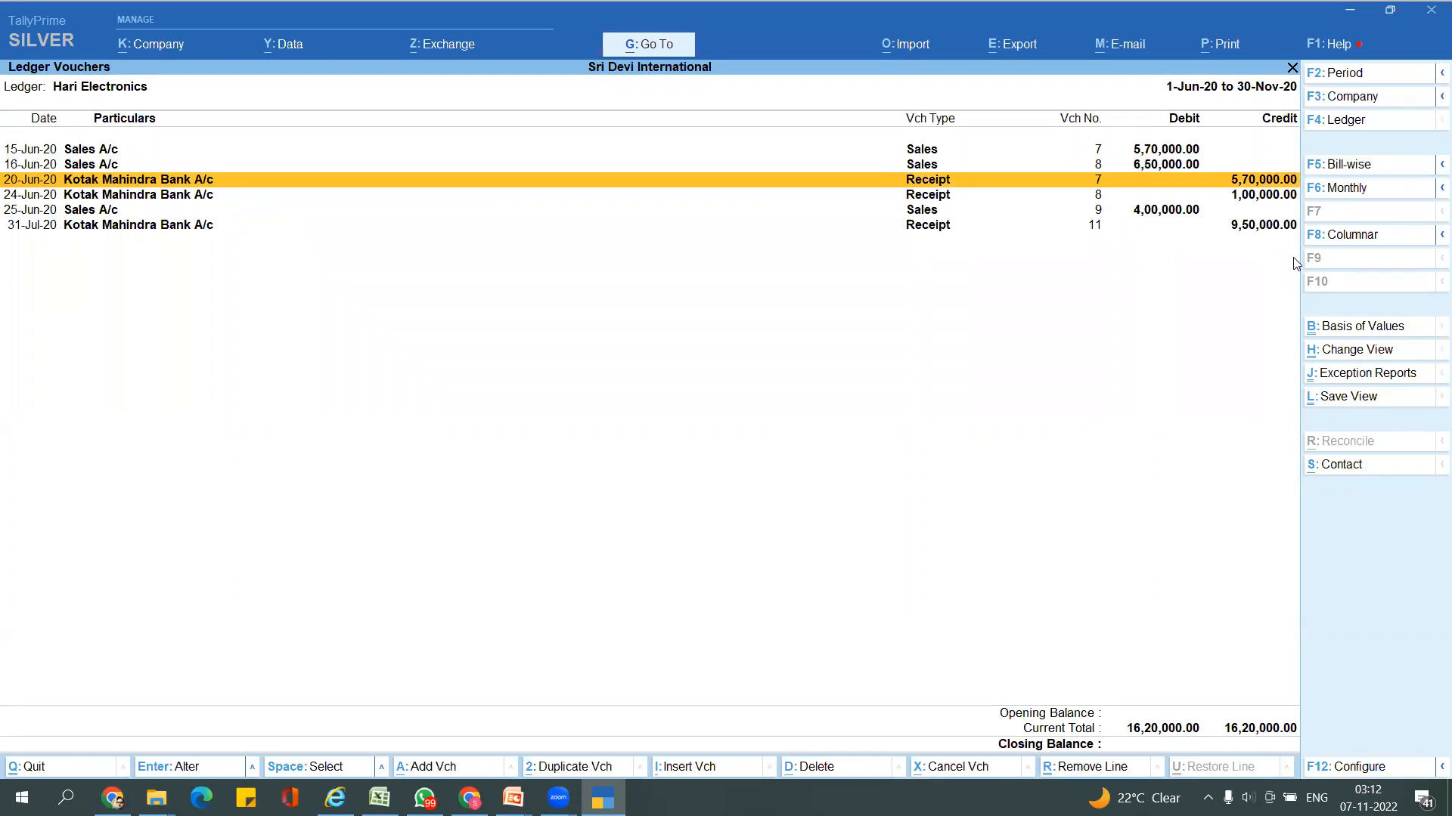
key(Return)
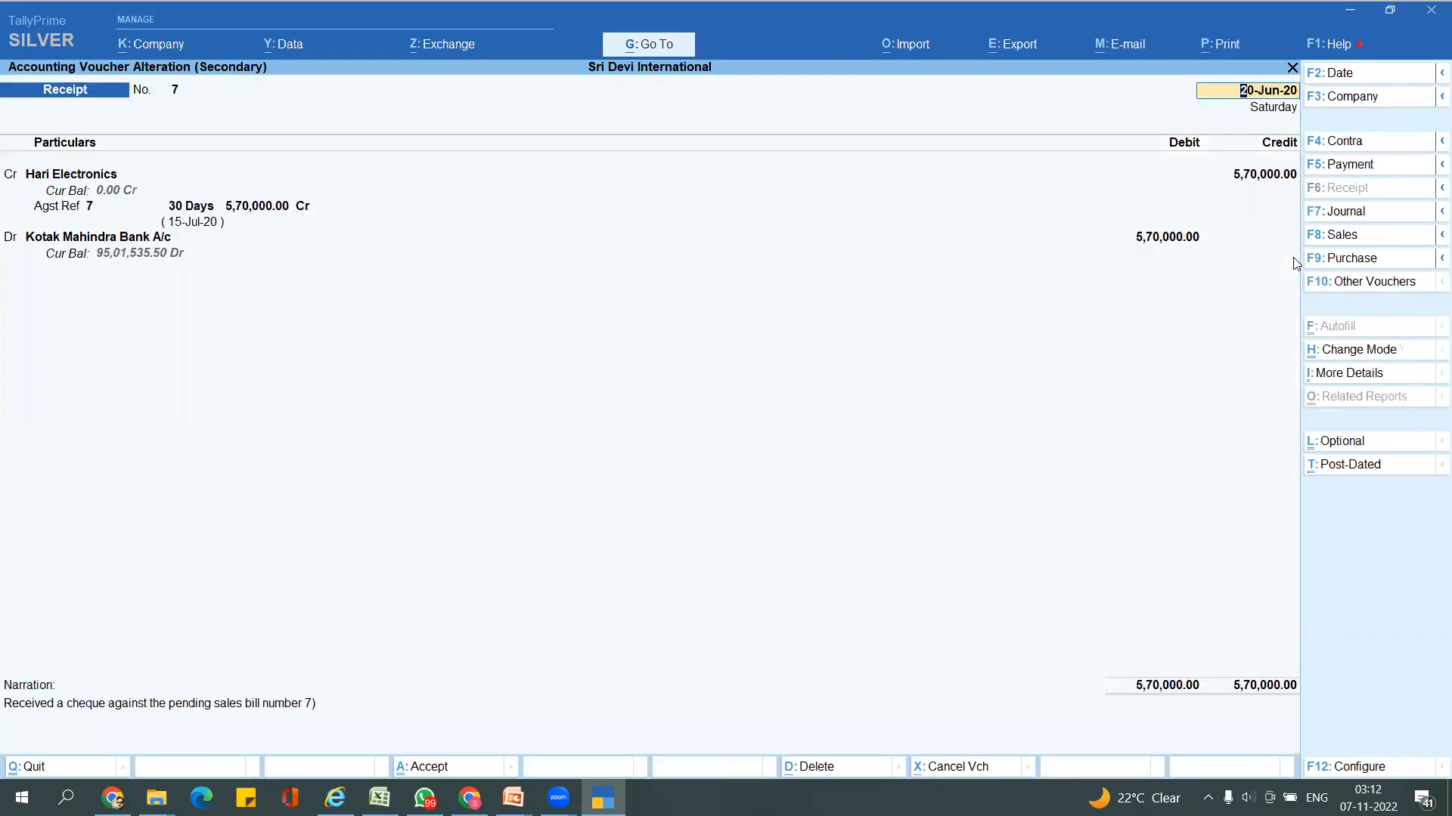
key(Return)
key(Return)
key(Return)
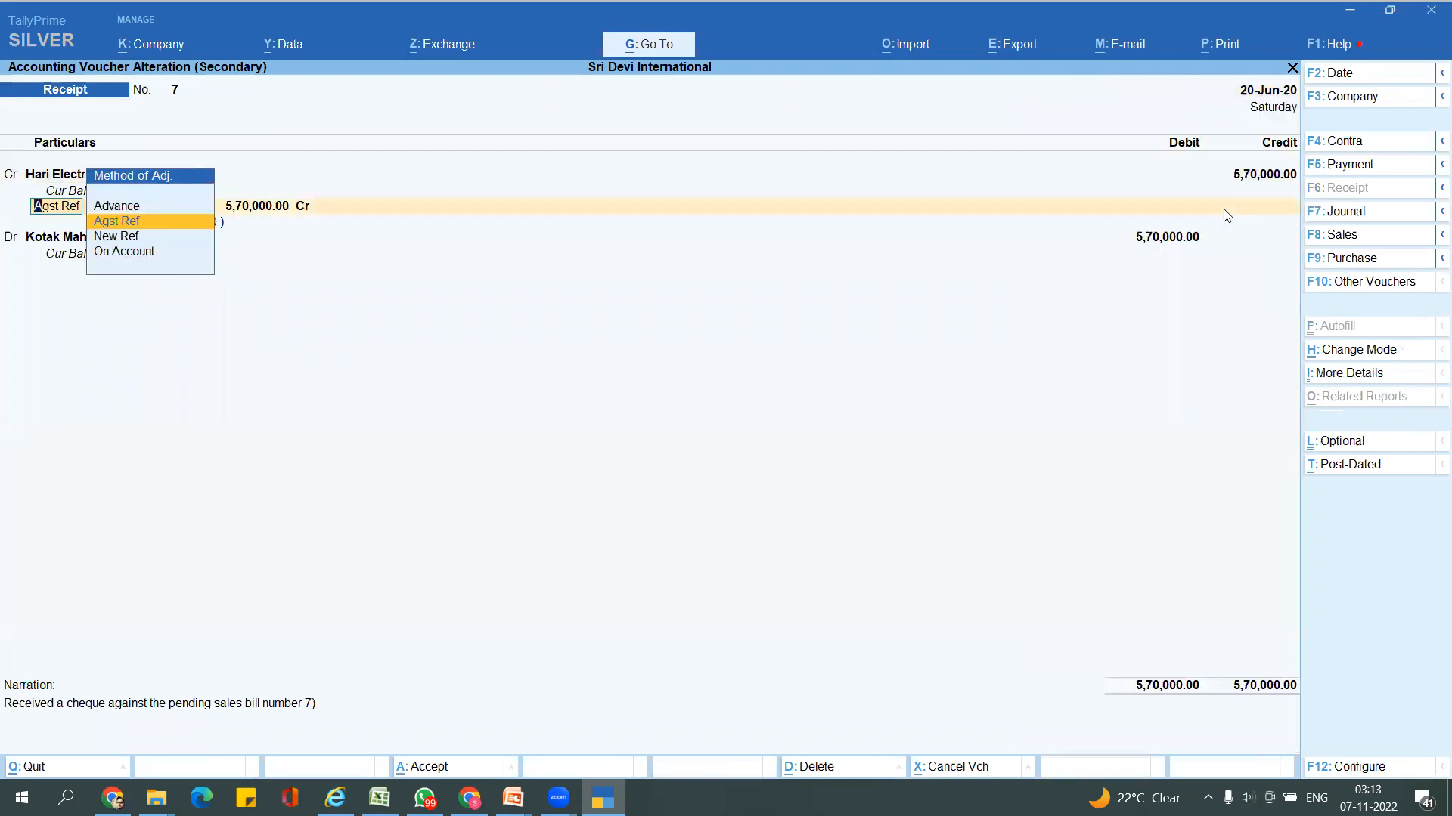
key(Return)
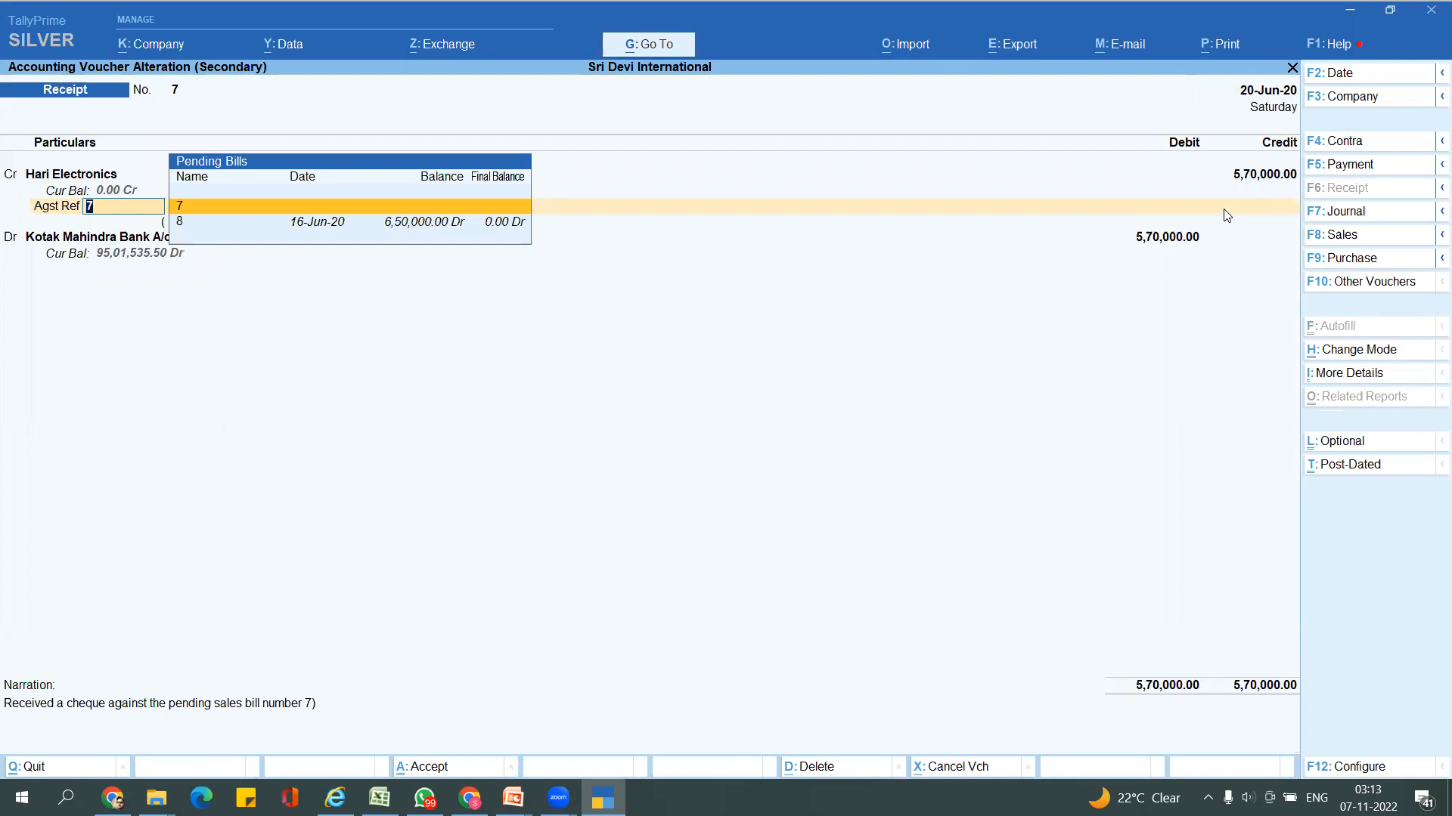
- Keep the receipt of 5,70,000.00 adjusted against bill 7 and save the 20-Jun-20 receipt voucher
key(Return)
key(Return)
key(Return)
key(Return)
key(Return)
key(Return)
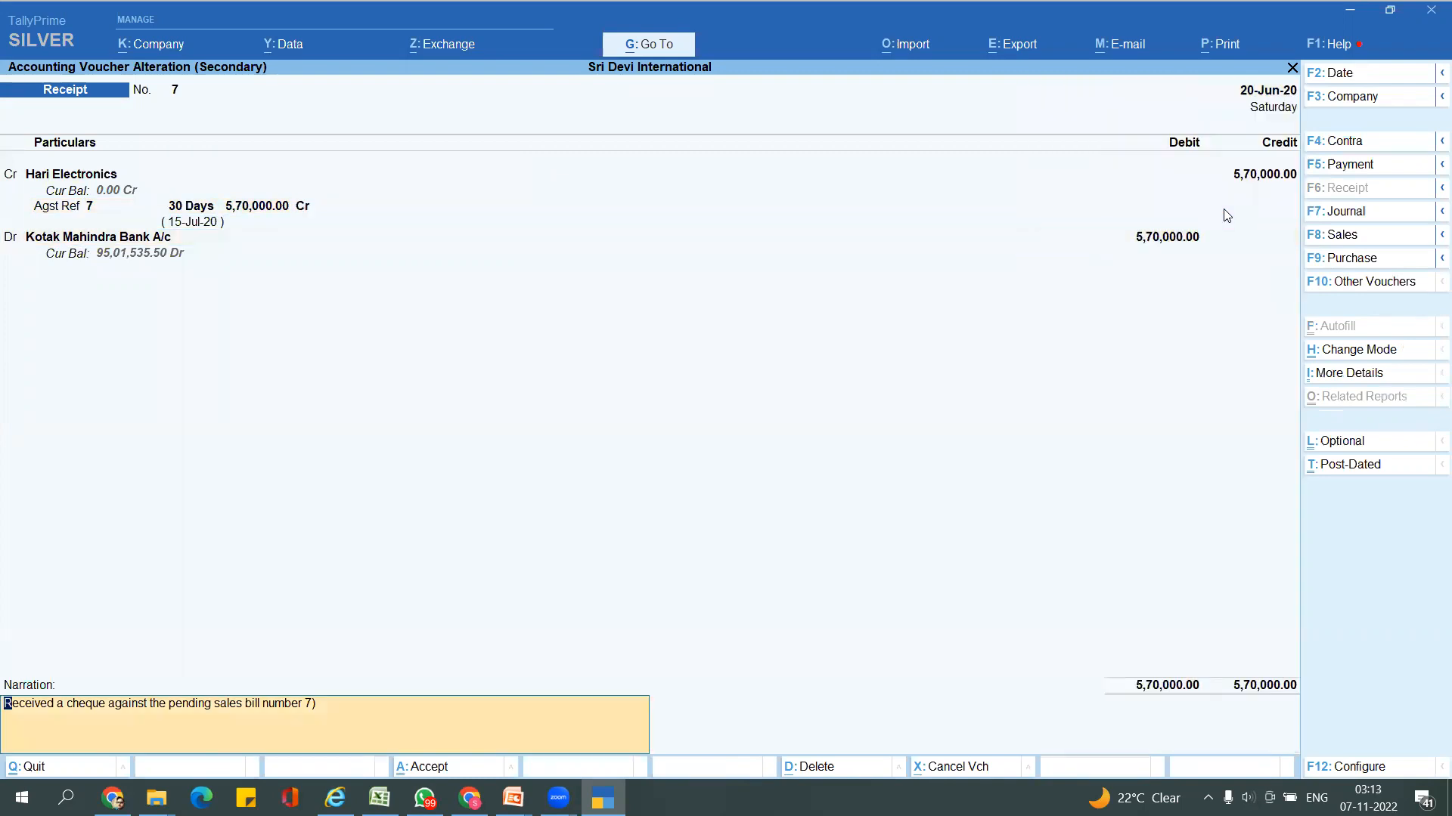
key(Return)
- Open the 24-Jun-20 receipt voucher from Hari Electronics and go to the name of its Advance reference
key(Down)
key(Return)
key(Return)
key(Return)
key(Return)
key(Return)
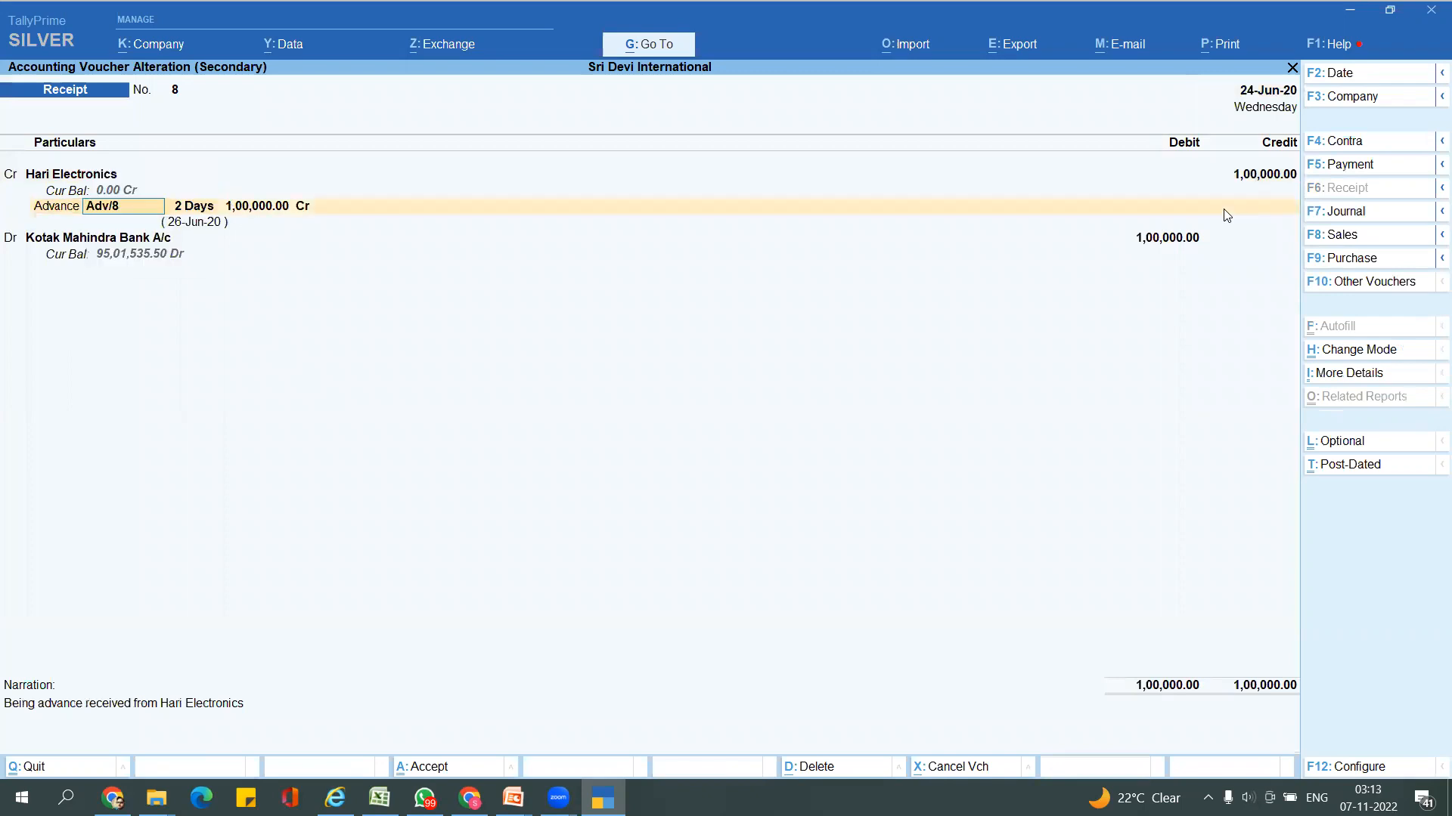
- Examine the credit days and amount of the Adv/8 reference in the 24-Jun-20 receipt voucher, and leave it unsaved
key(Return)
key(Return)
key(BackSpace)
key(BackSpace)
key(Return)
key(Return)
key(BackSpace)
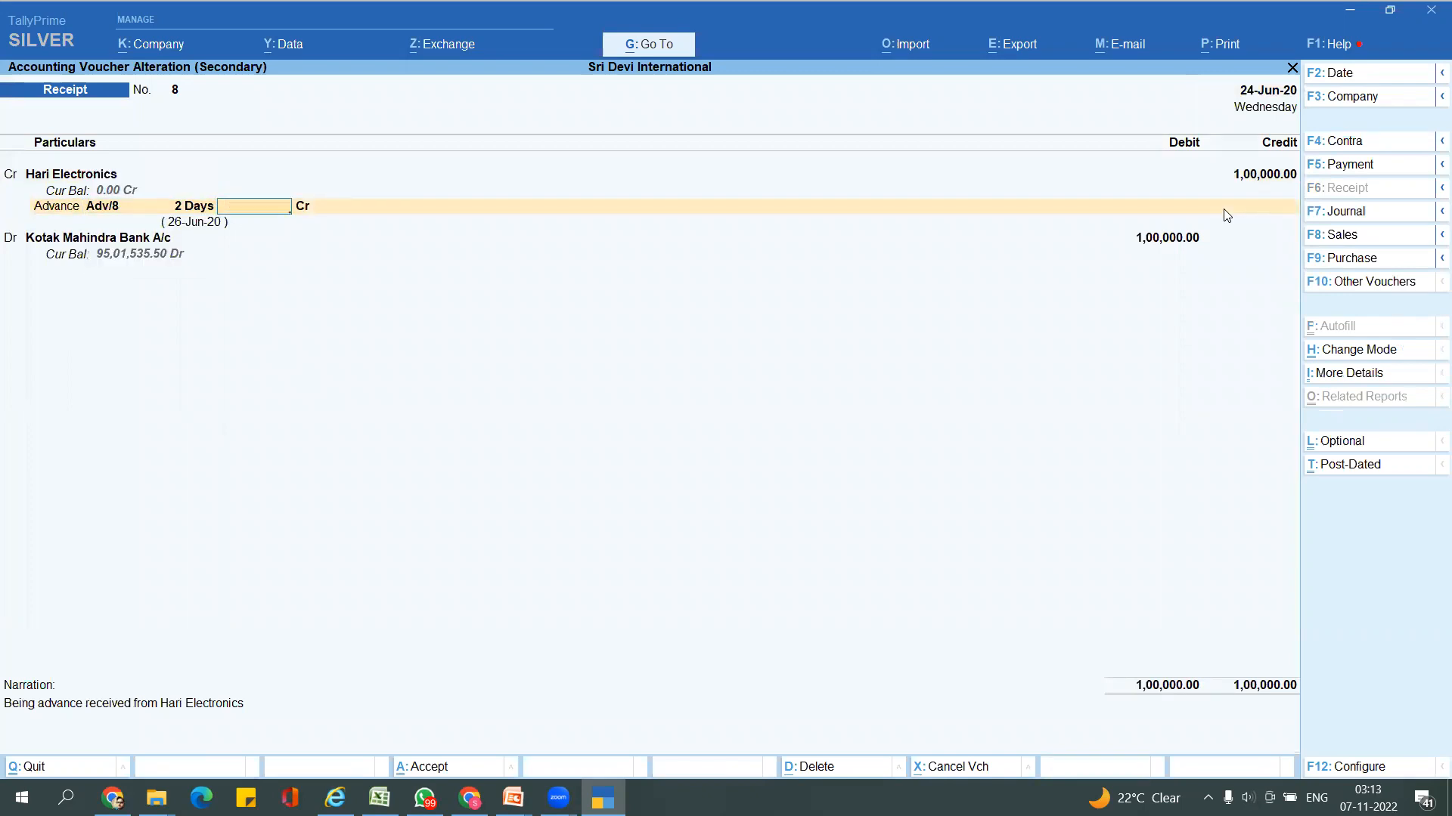
key(Escape)
- Open the 25-Jun-20 sales voucher of Hari Electronics and proceed through its item and cost centre allocations to the bill-wise details
key(Down)
key(Return)
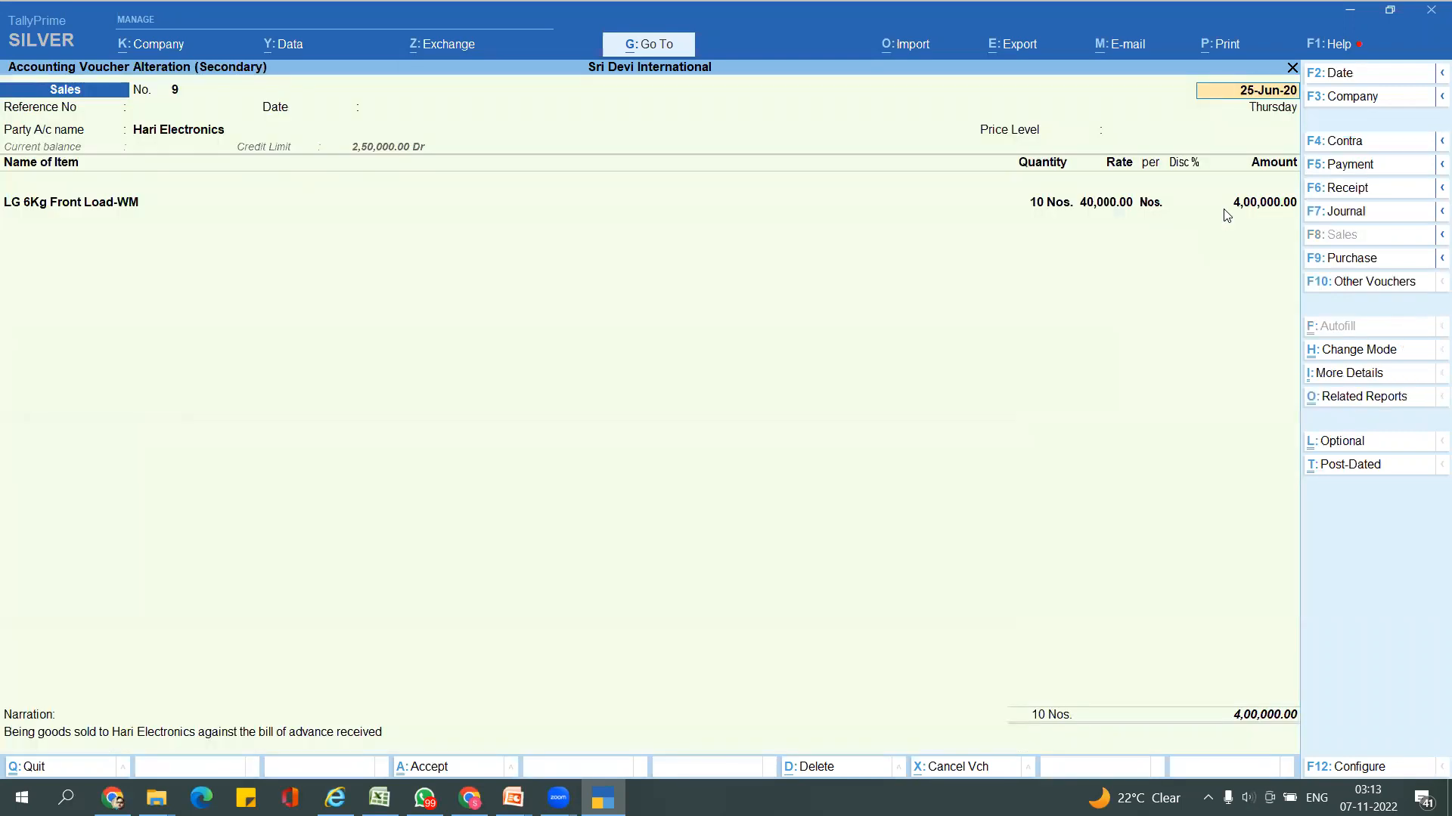
click(1262, 205)
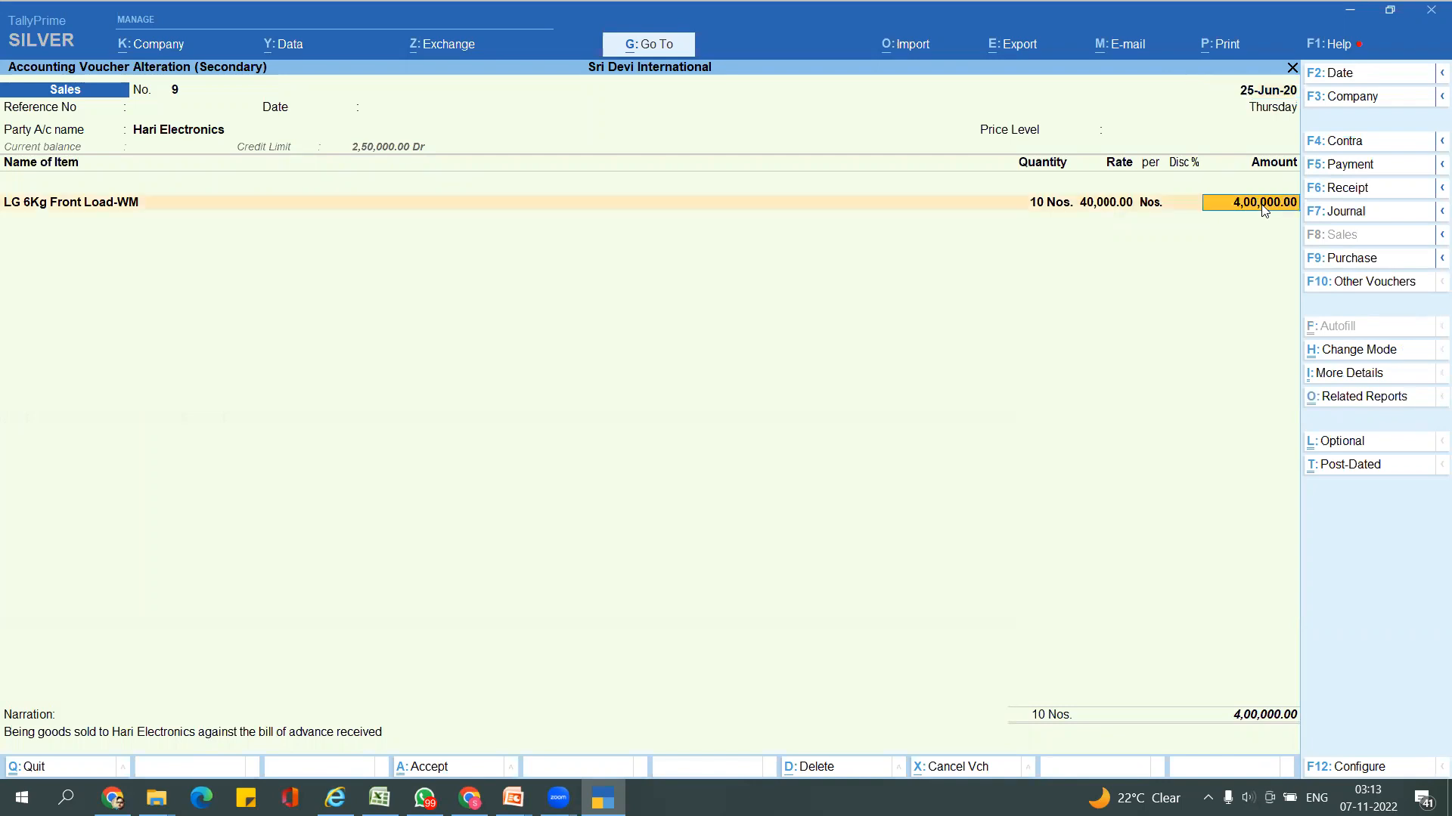
key(Return)
key(Return)
key(Return)
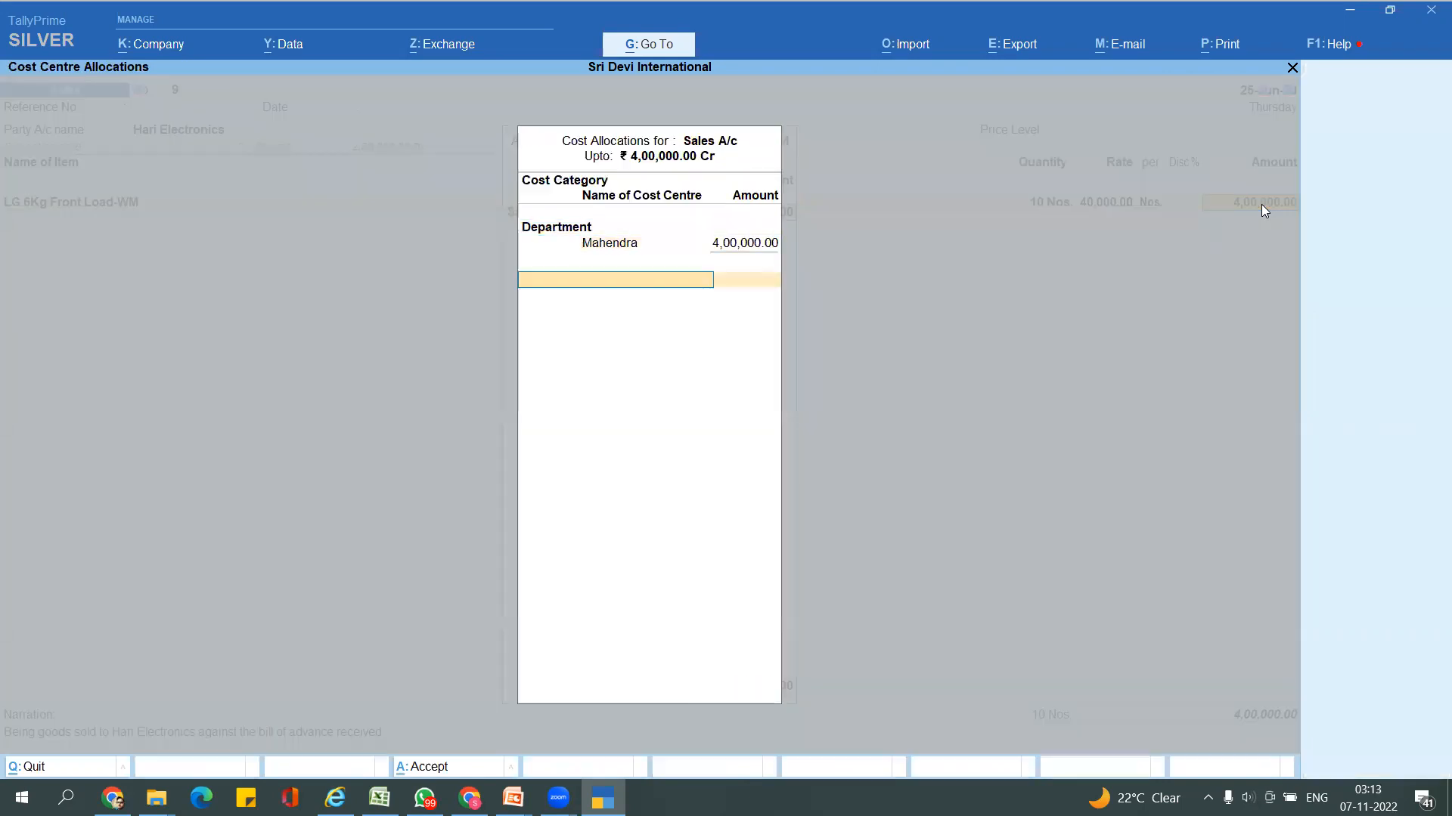
key(Return)
key(Return)
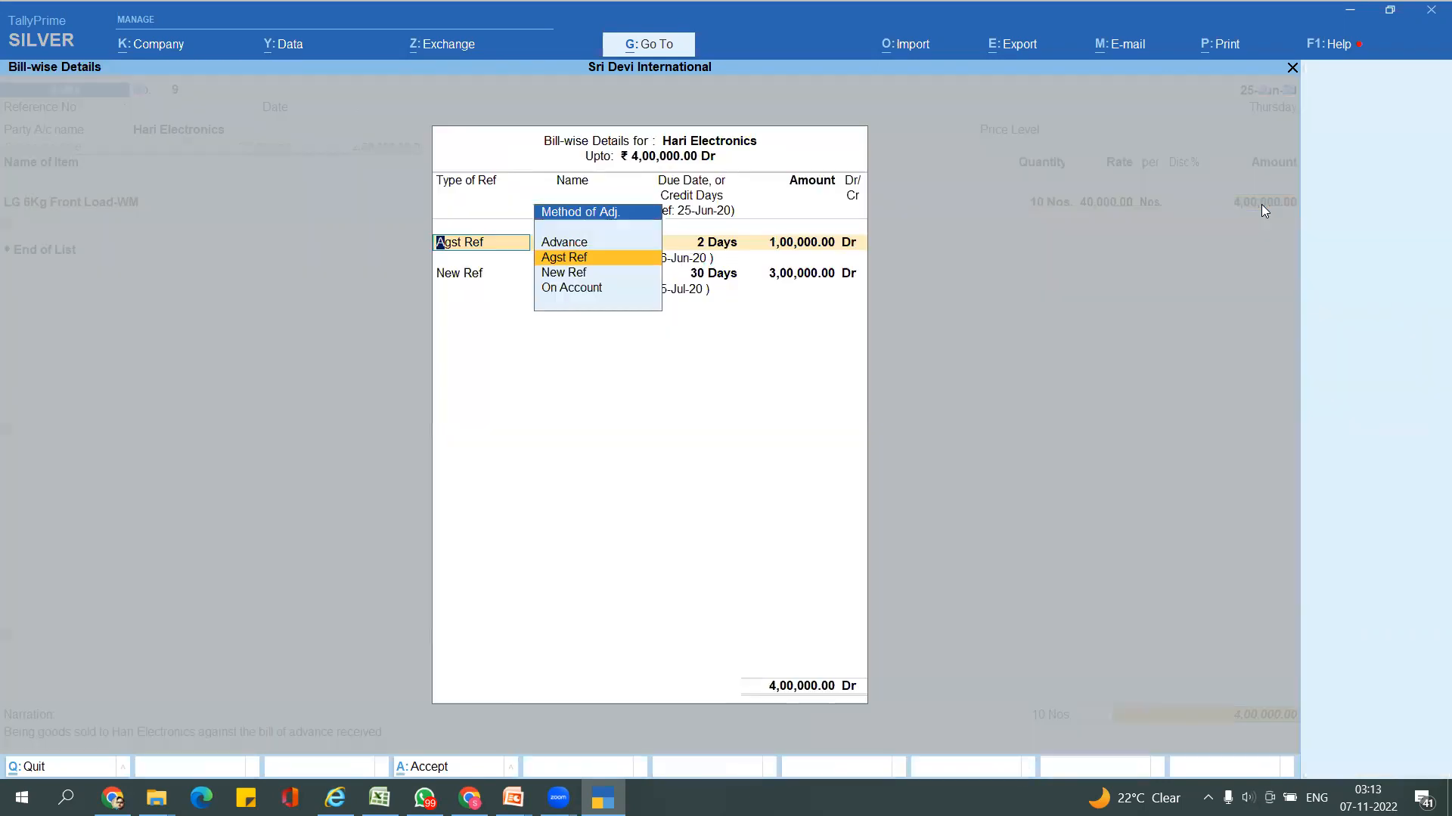
- Keep 1,00,000.00 adjusted against Adv/8 and 3,00,000.00 as New Ref 9, and save the 25-Jun-20 sales voucher
key(Return)
key(Return)
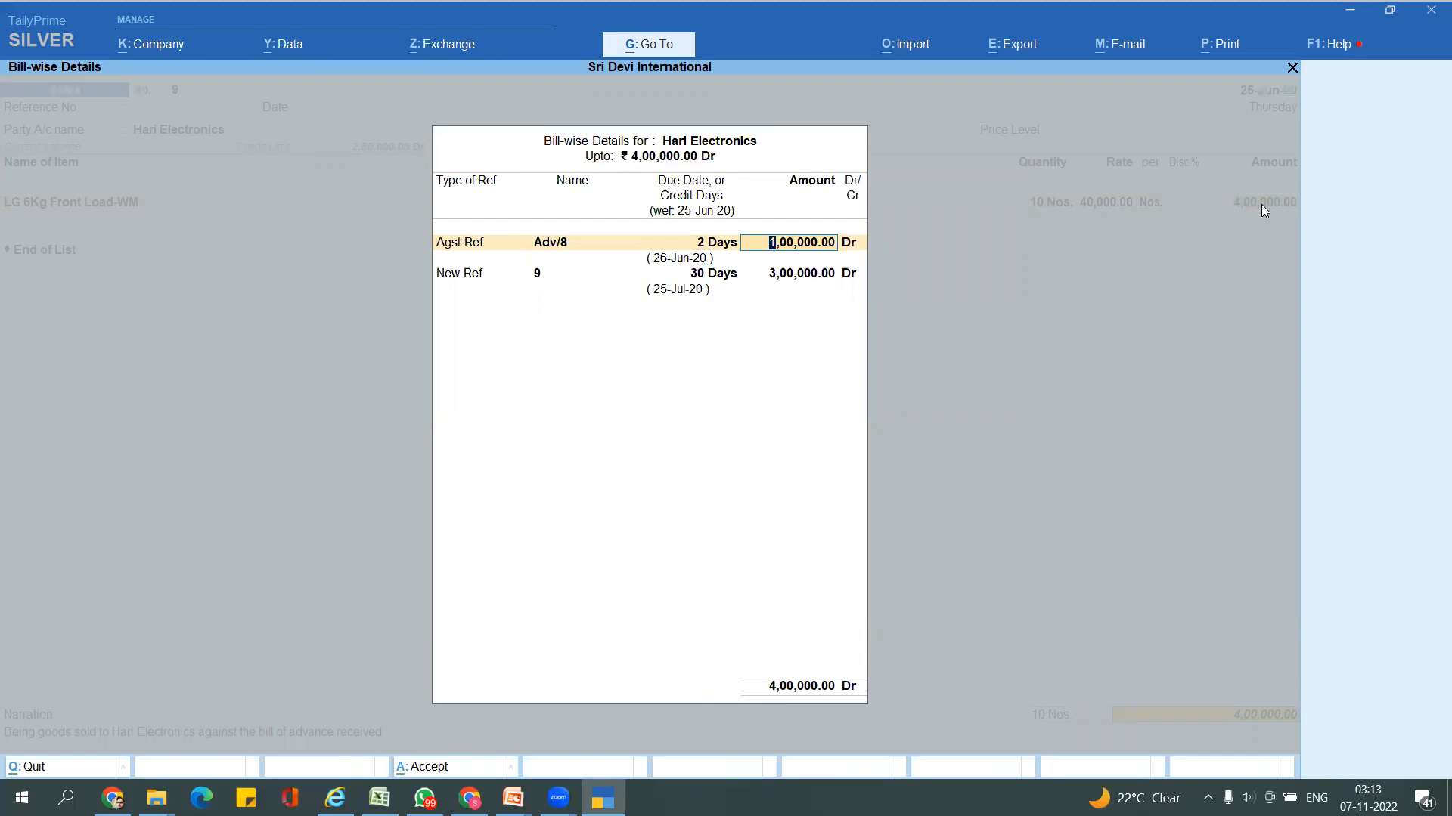
key(Return)
key(Return)
key(Return)
key(BackSpace)
key(Escape)
key(ctrl+a)
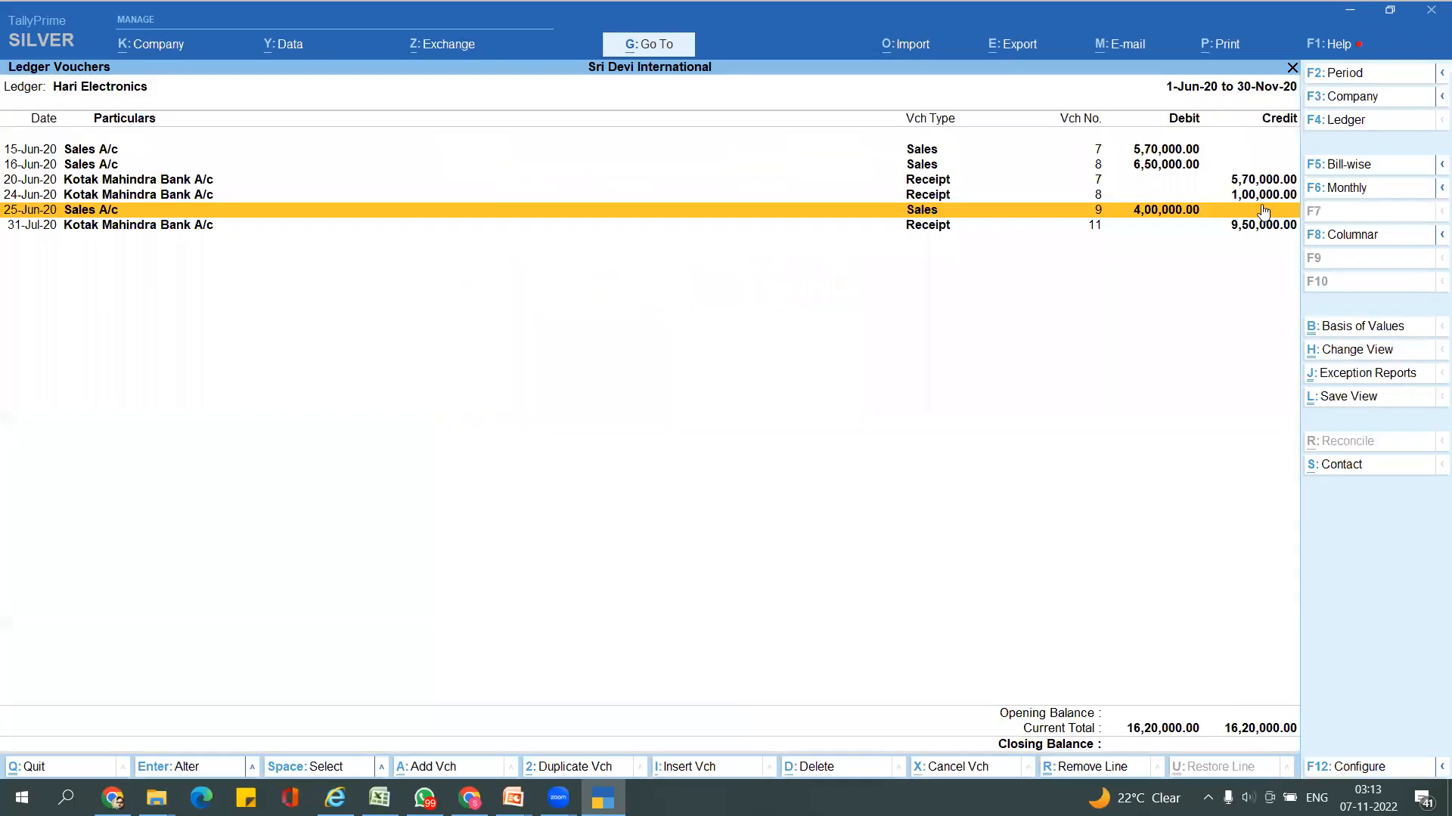
- Open the 31-Jul-20 receipt voucher, examine its Agst Ref adjustments for bills 8 and 9, and quit without saving
key(Down)
key(Return)
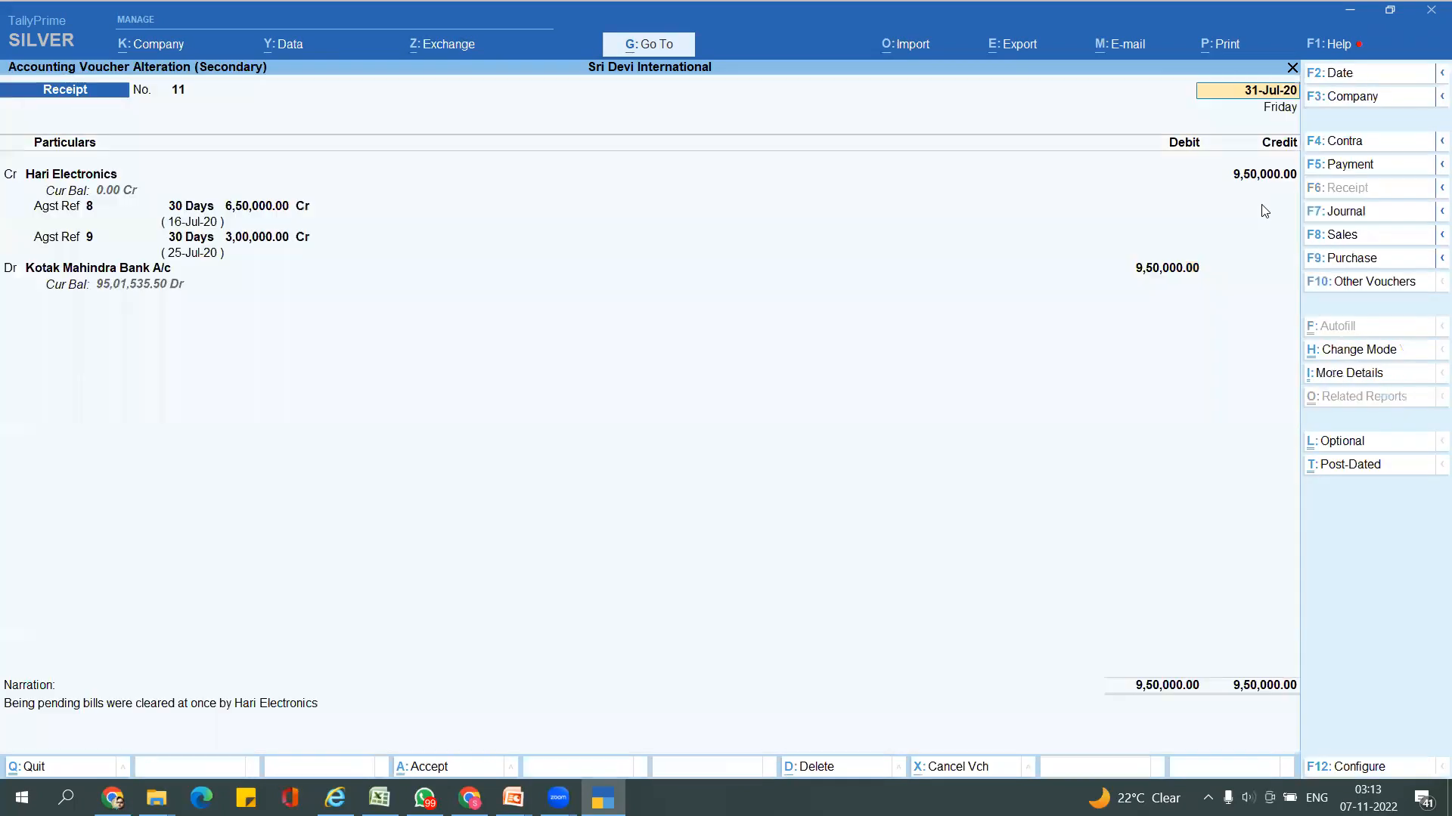
key(Return)
key(Return)
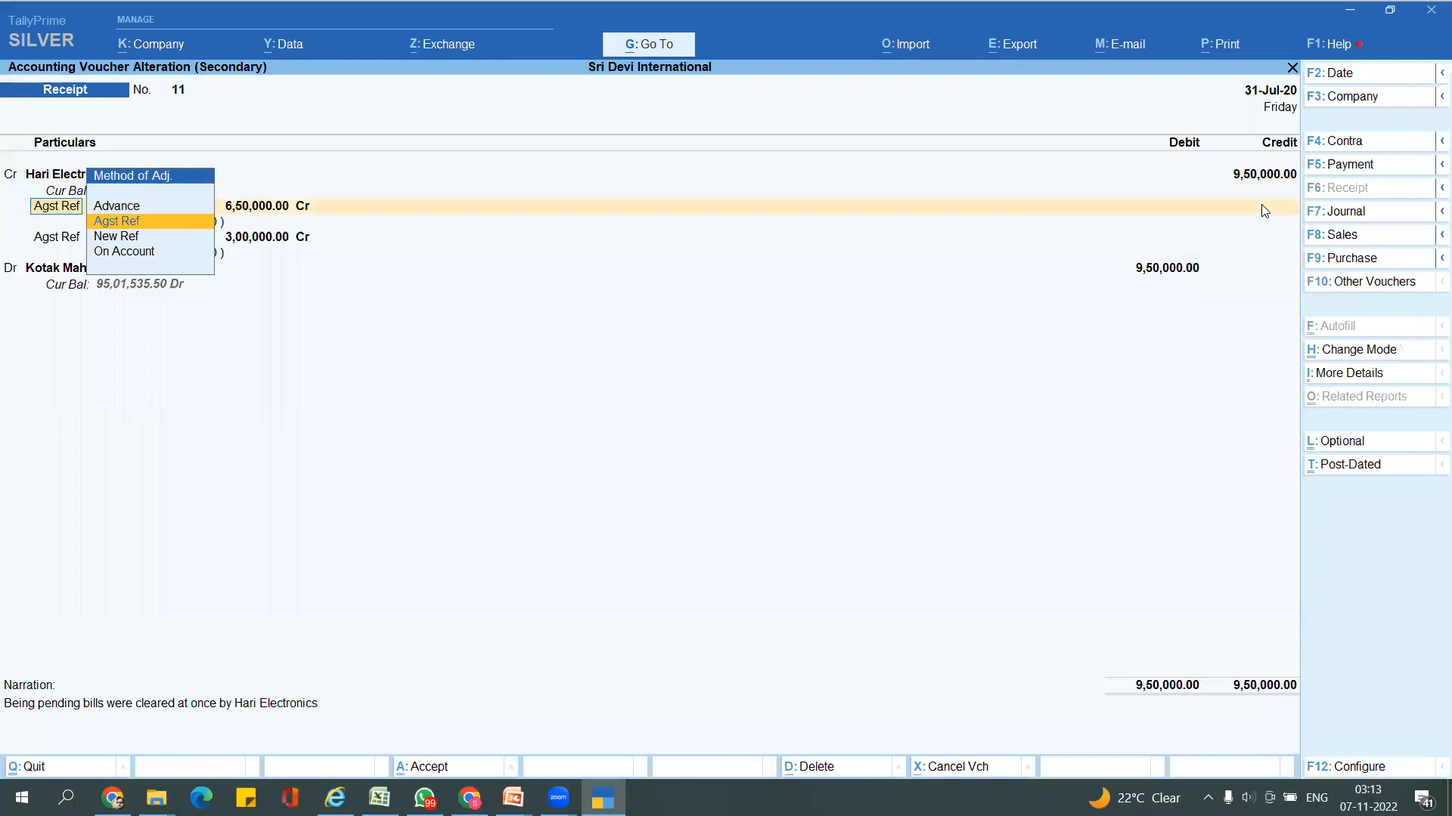
key(Return)
key(Return)
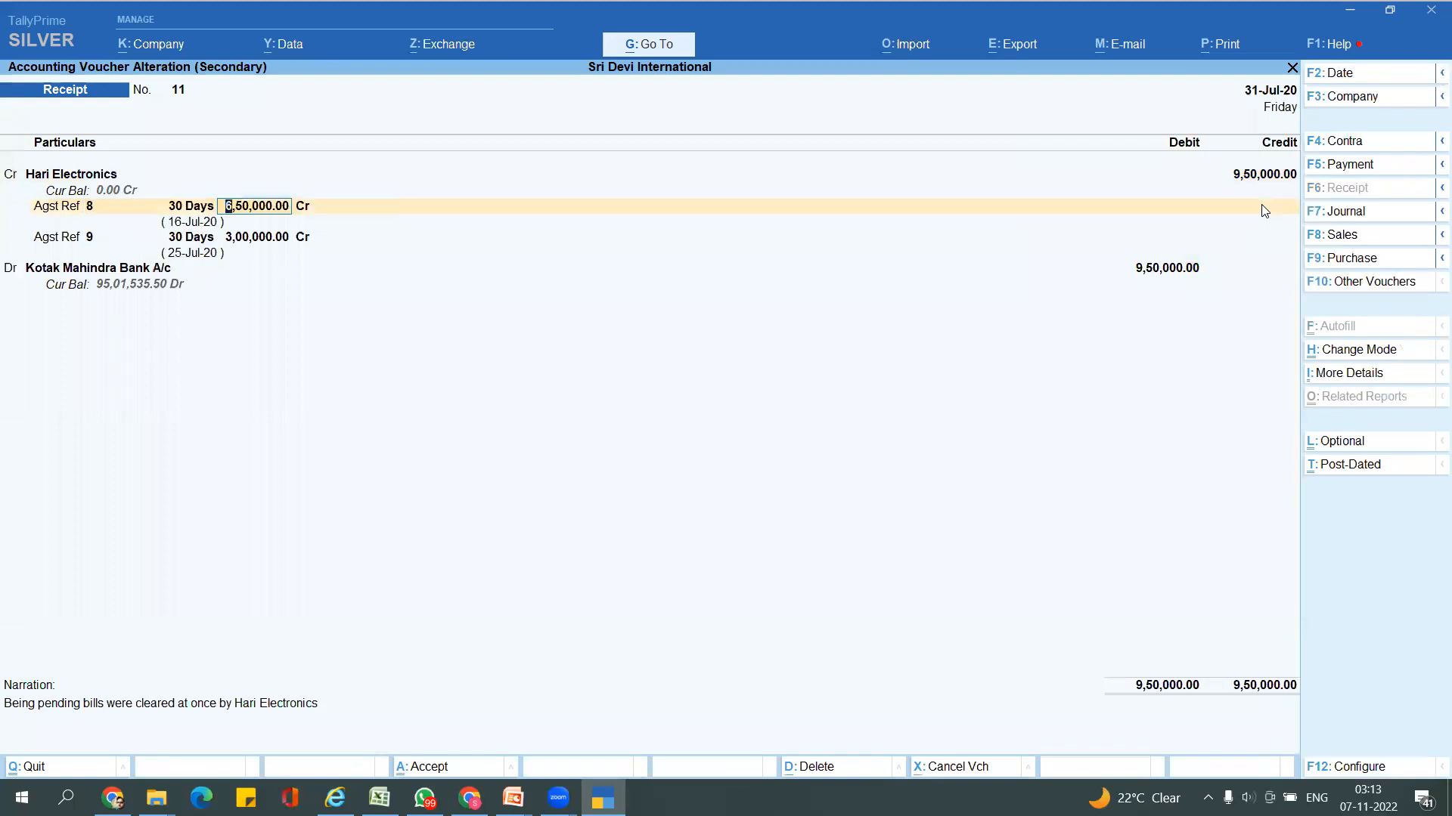
key(Return)
key(Return)
key(Return)
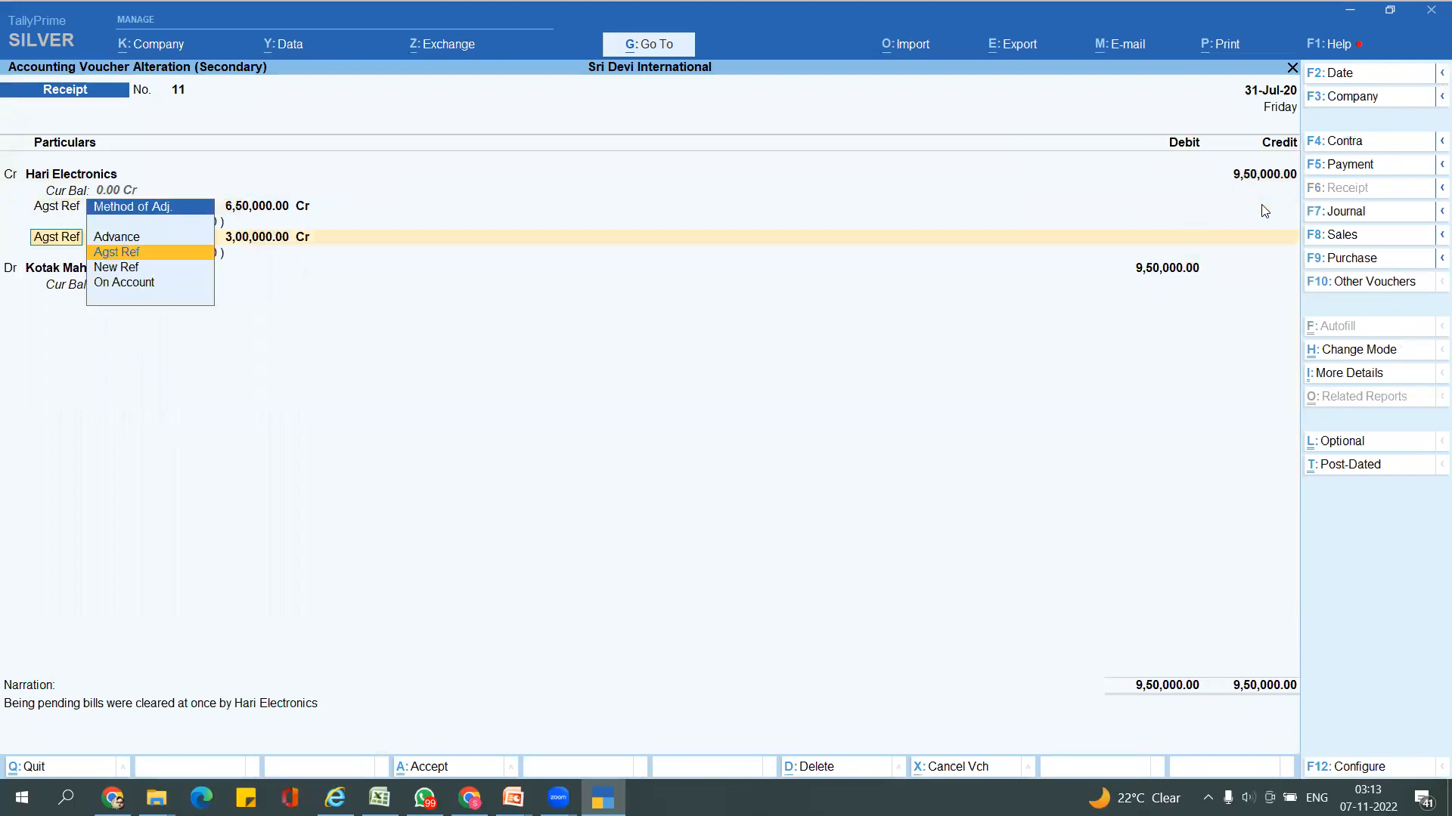
key(Return)
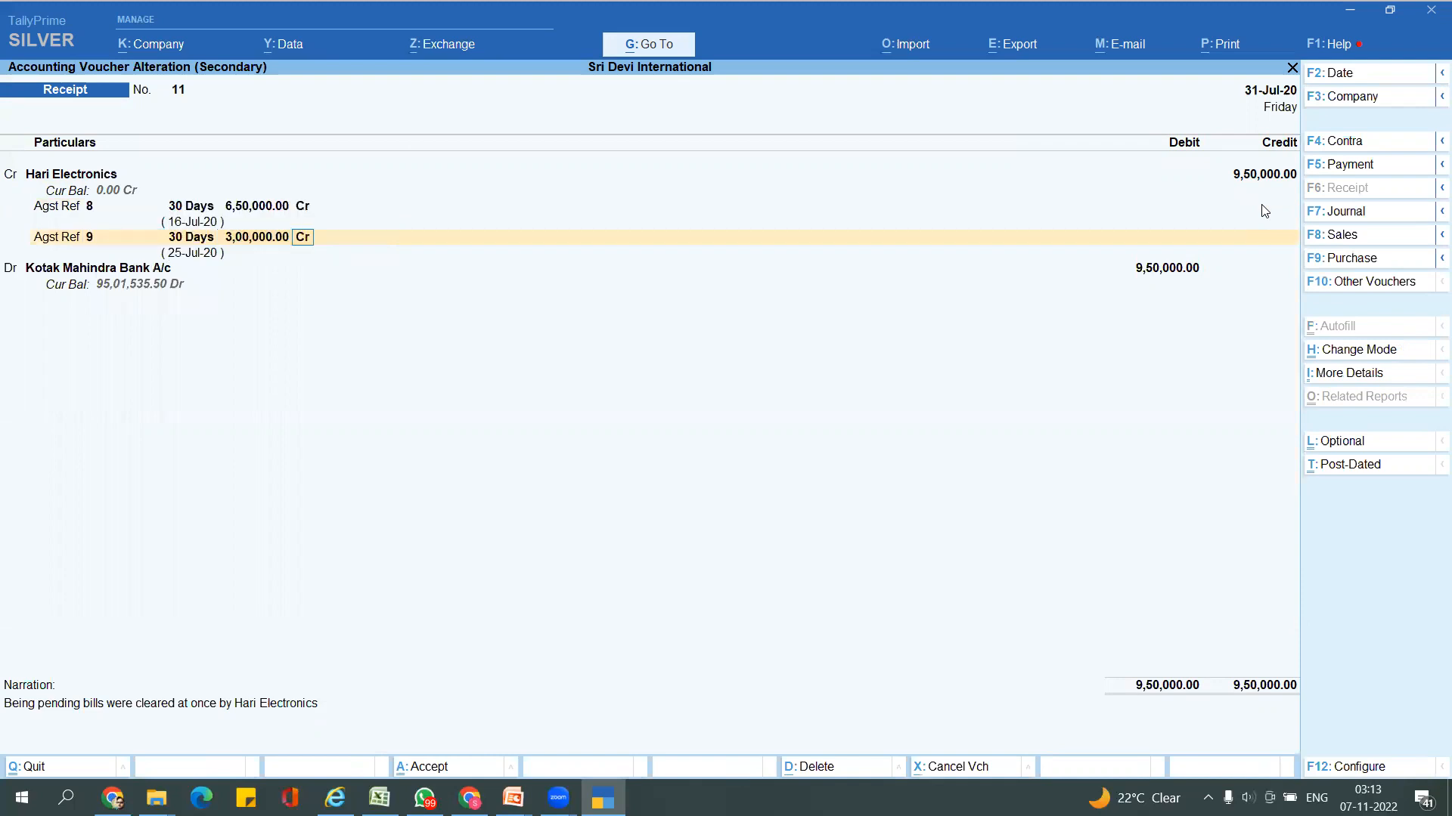
key(Return)
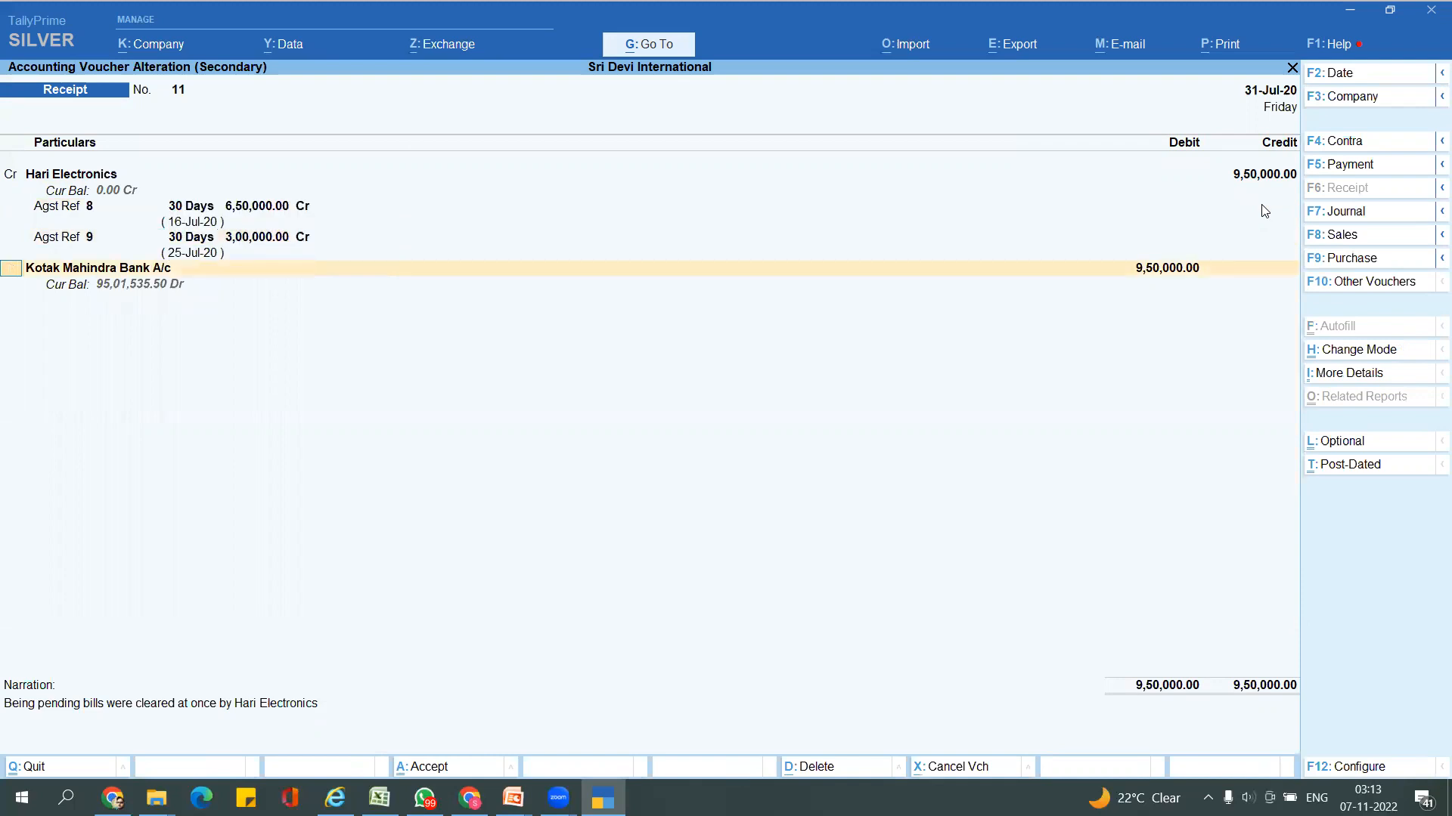
key(Escape)
key(y)
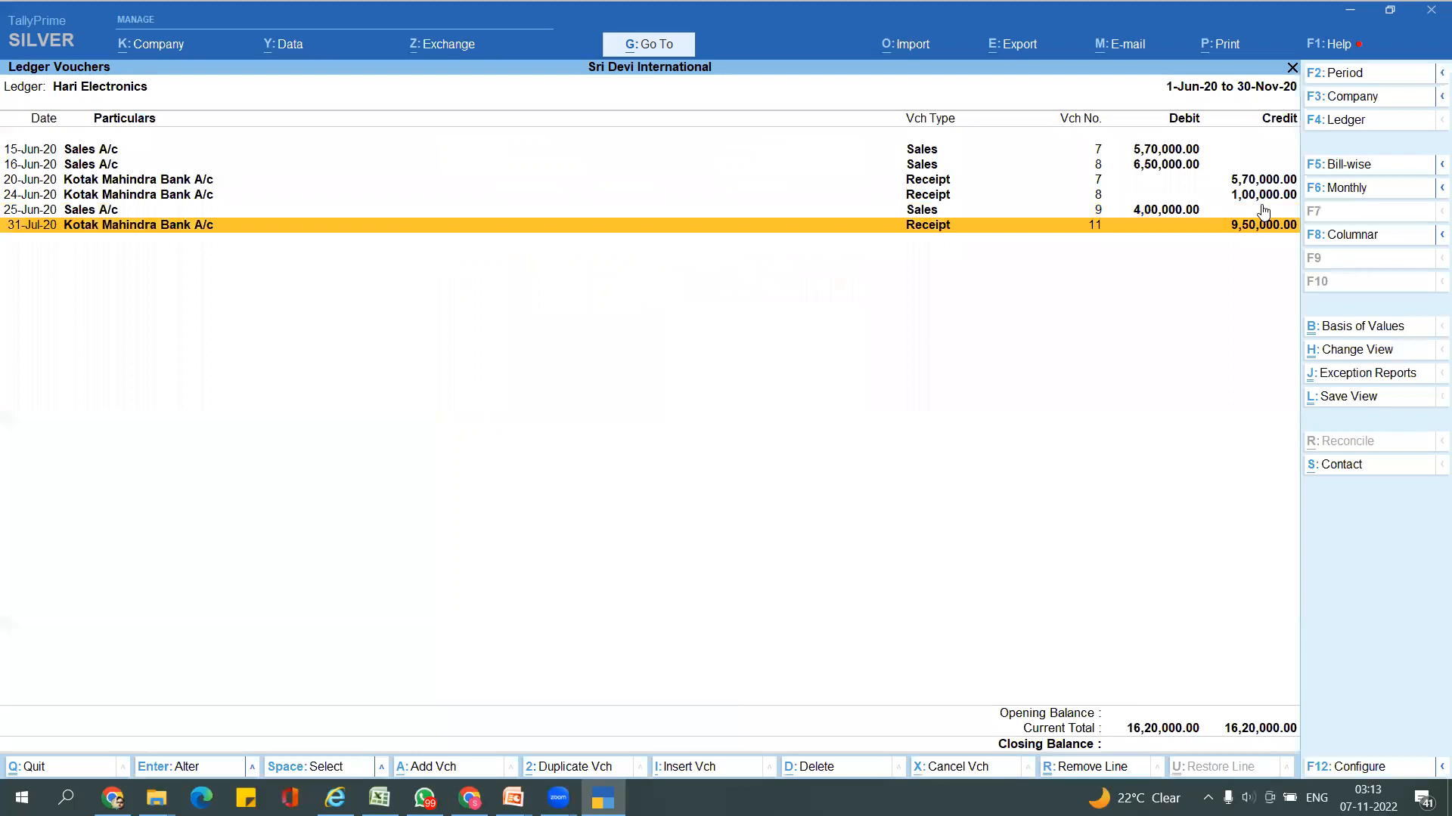
- Reopen the 31-Jul-20 receipt voucher to review its bill adjustments as a whole, and quit it
key(Return)
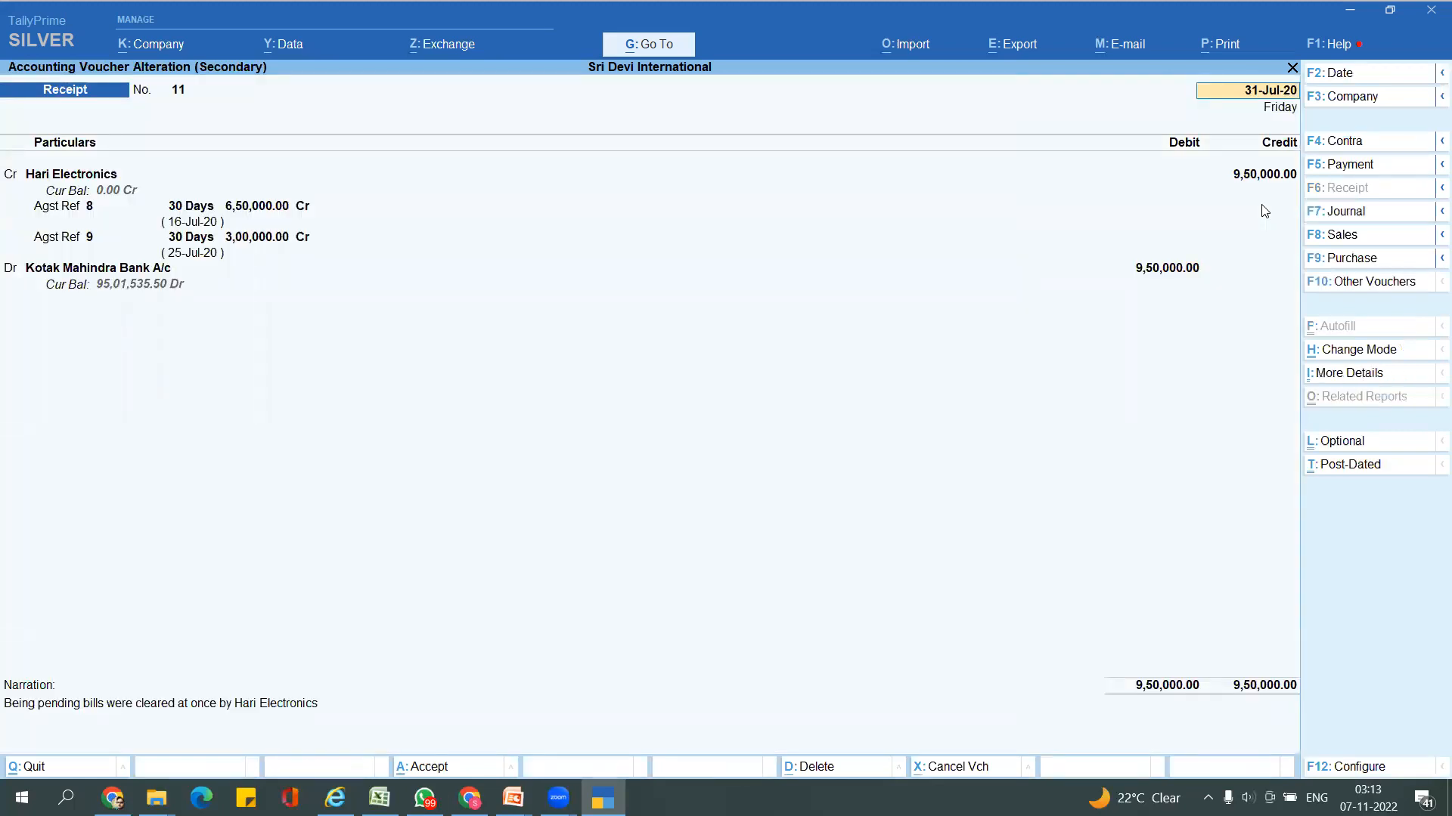
key(Escape)
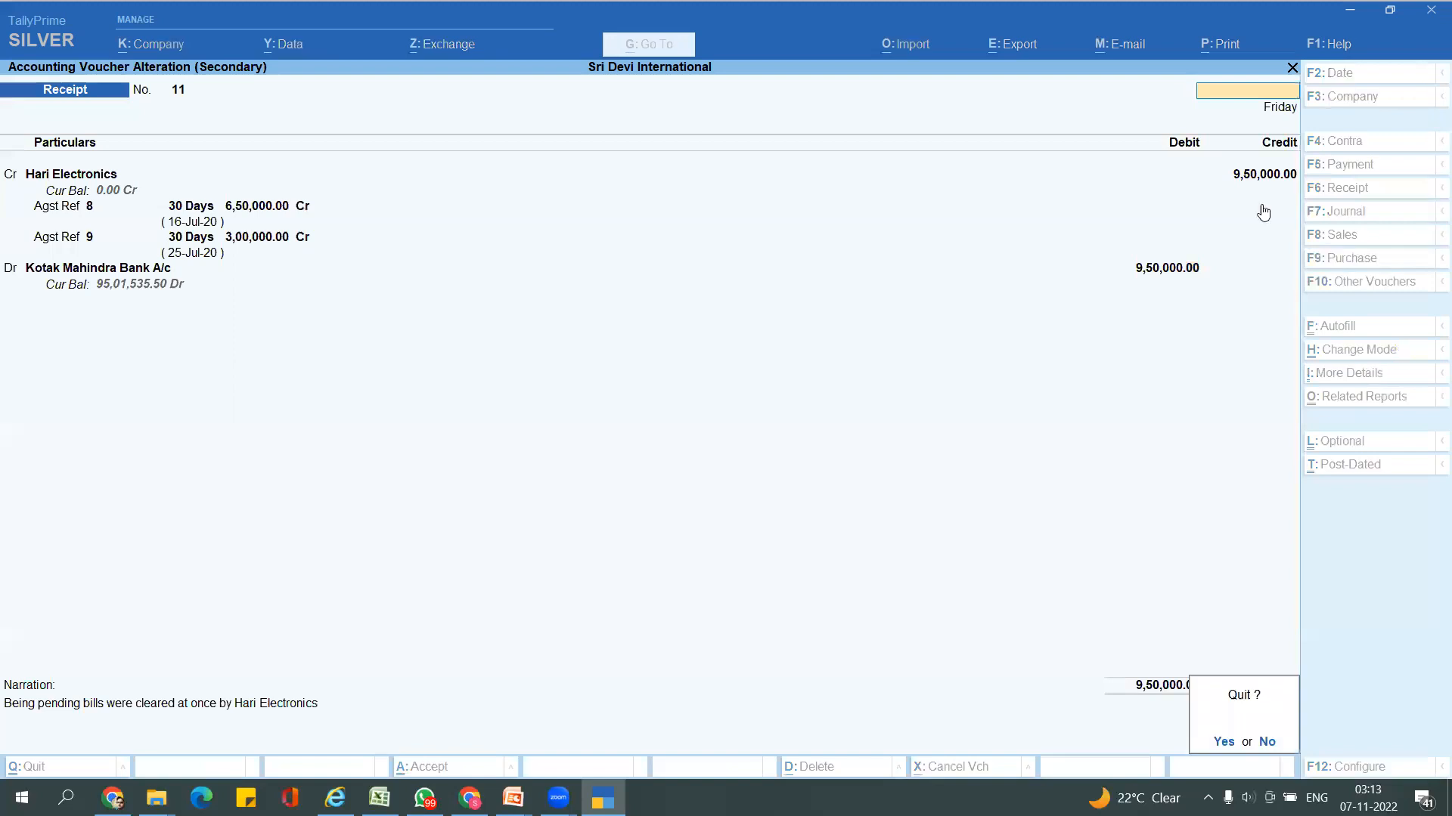
key(y)
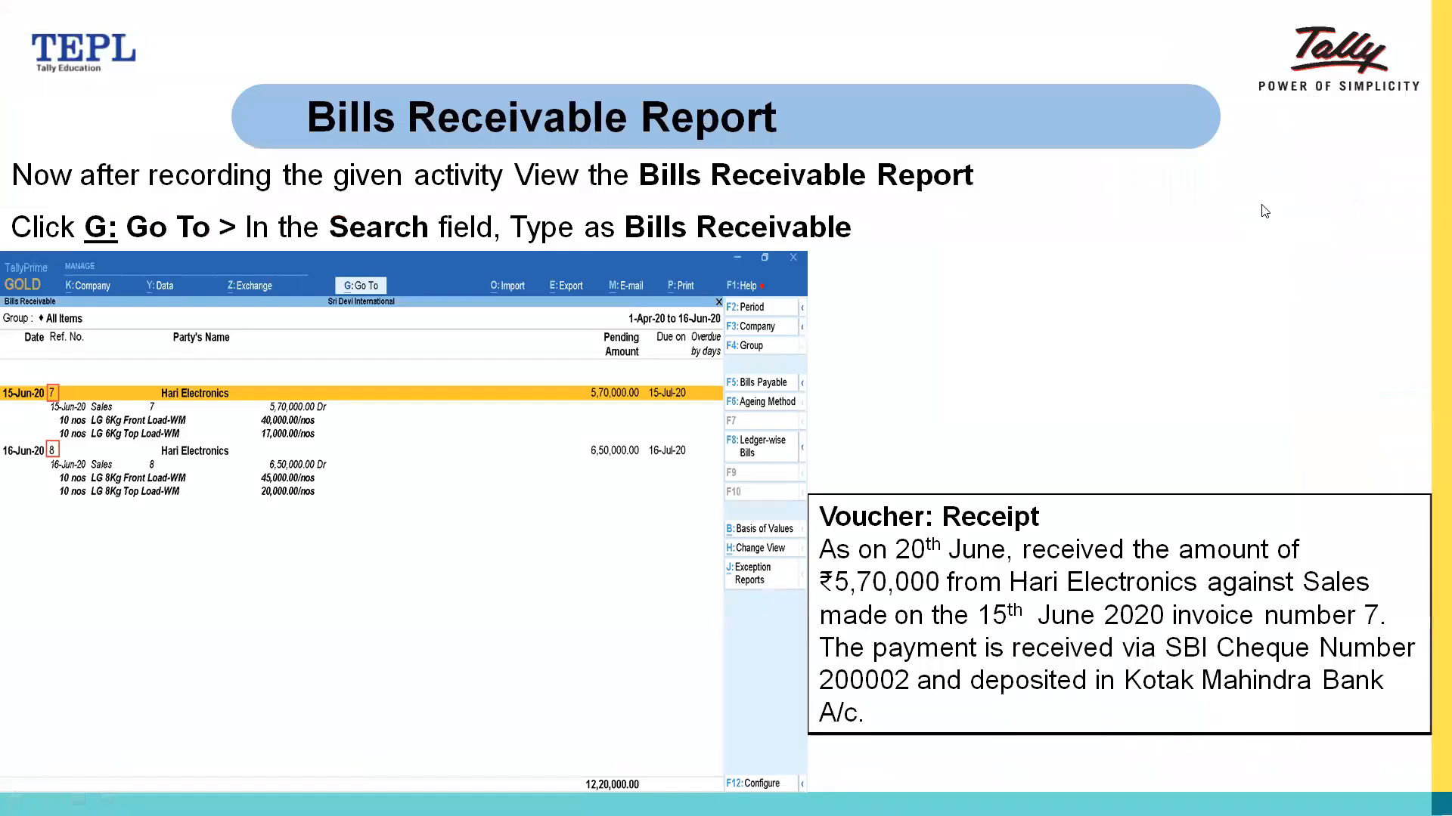
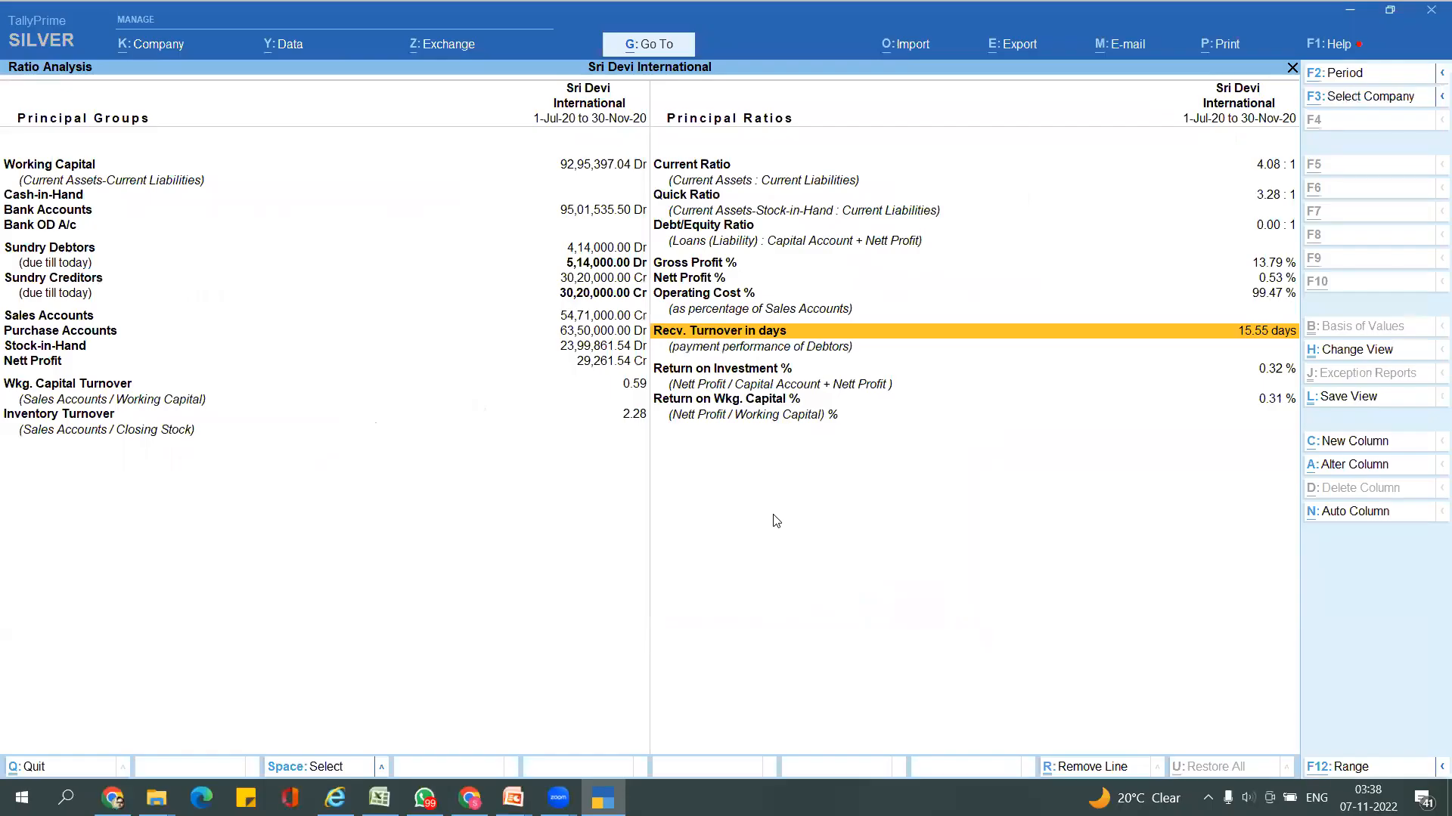
- Search the list of reports for "rec" and open the Bills Receivable report
key(alt+g)
text(Ou)
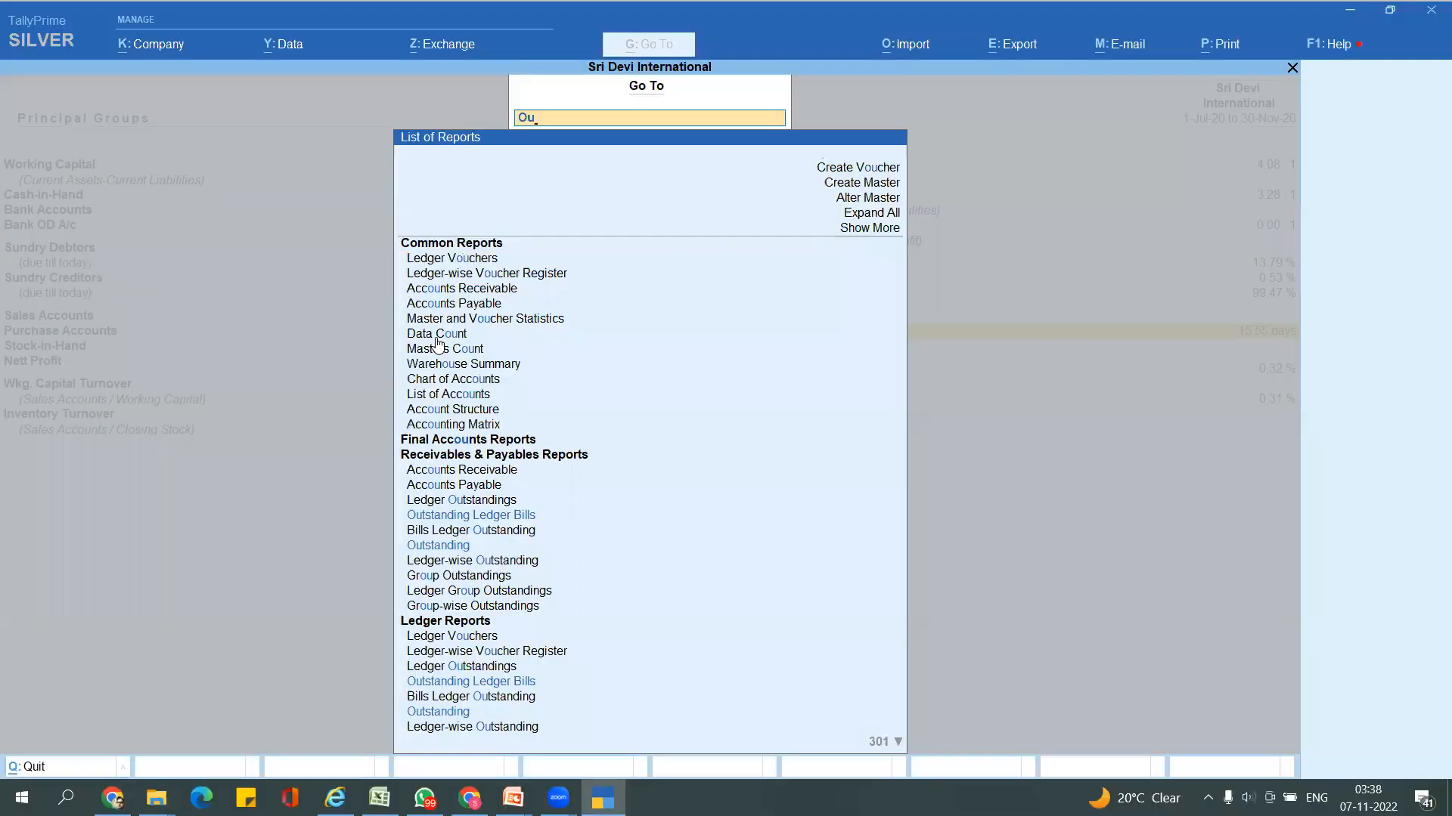
key(BackSpace)
key(BackSpace)
text(rec)
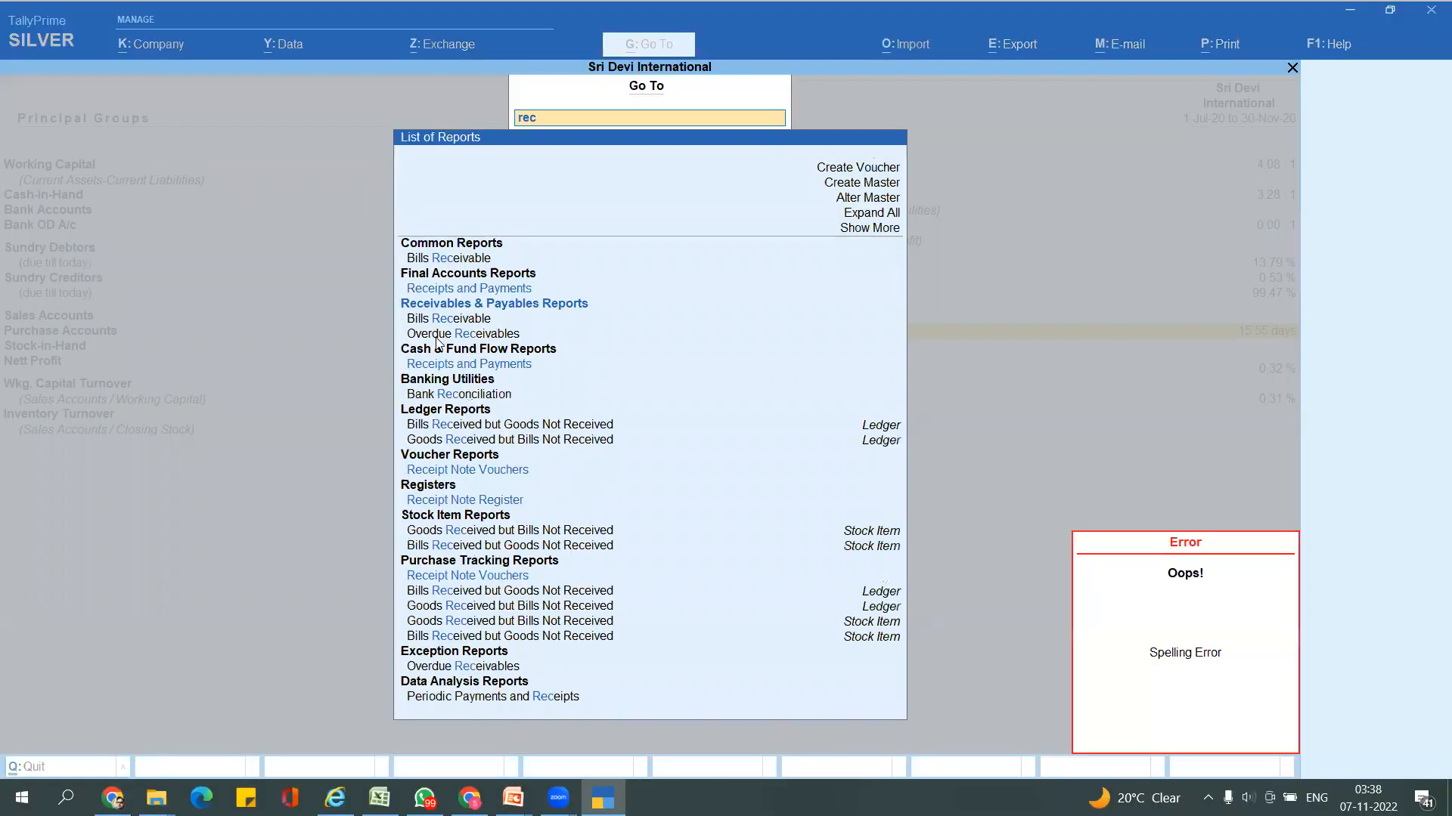
key(Down)
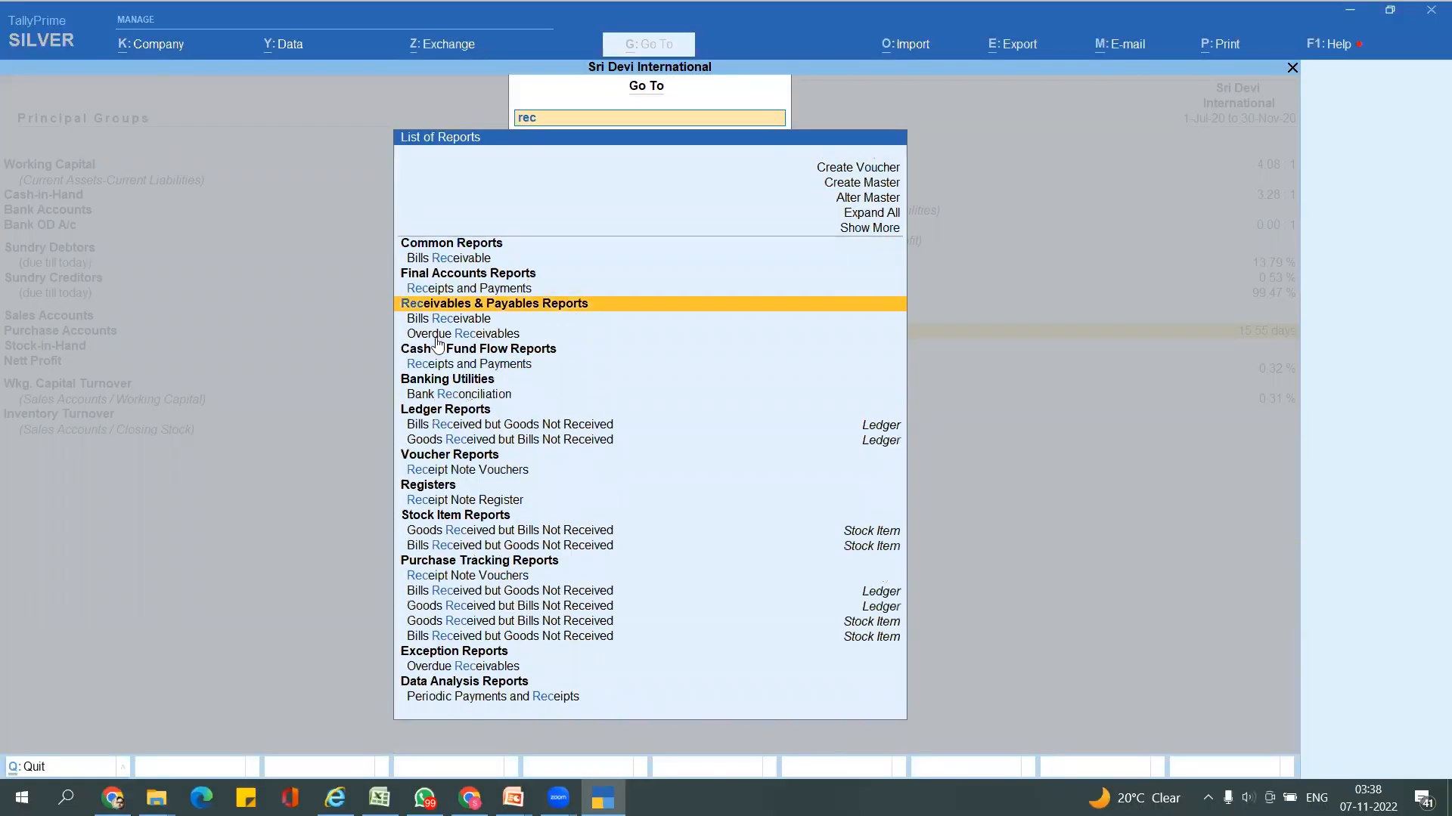
key(Down)
key(Return)
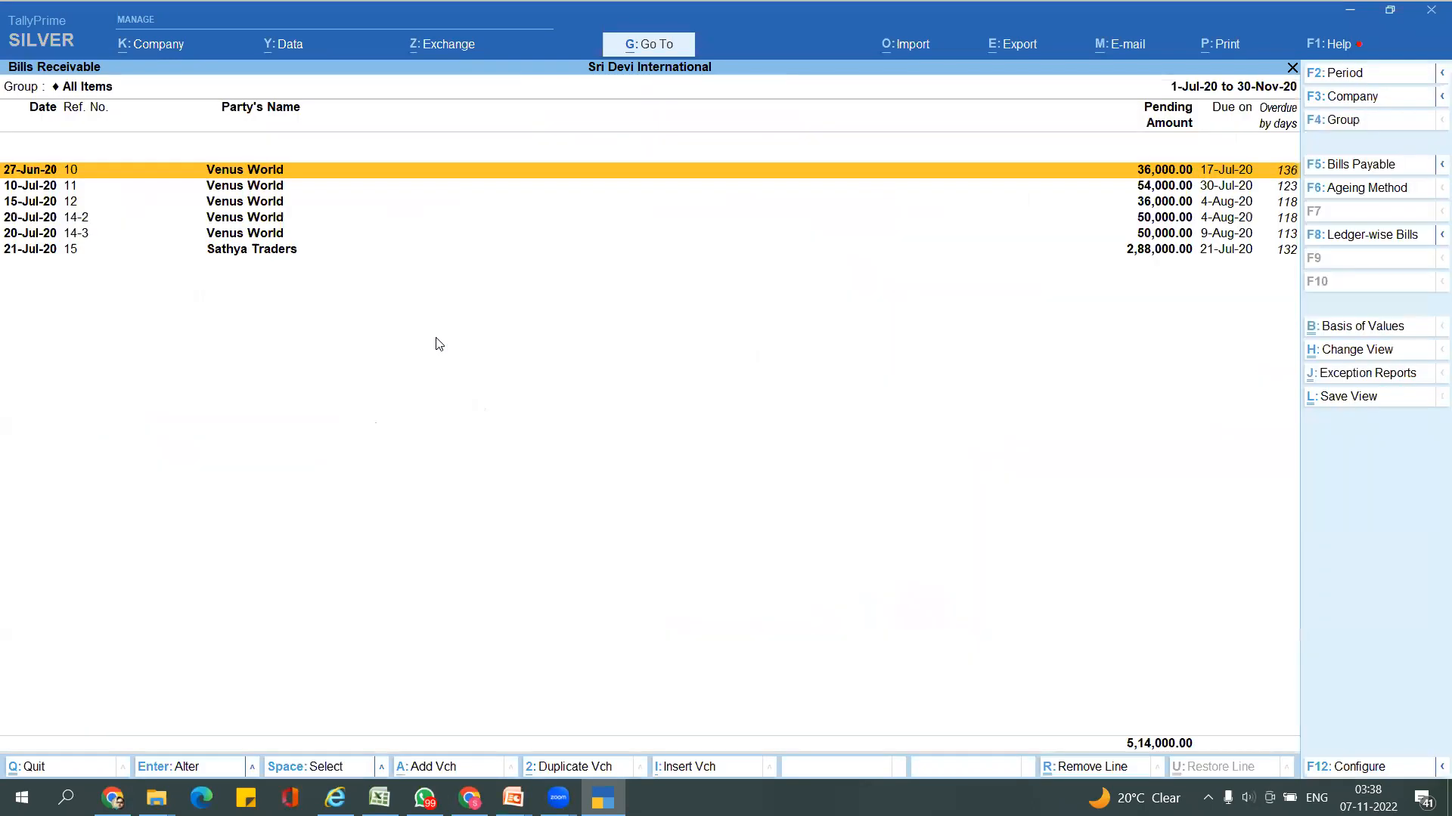
- Expand the Bills Receivable report to view the sales voucher behind each pending bill
key(alt)
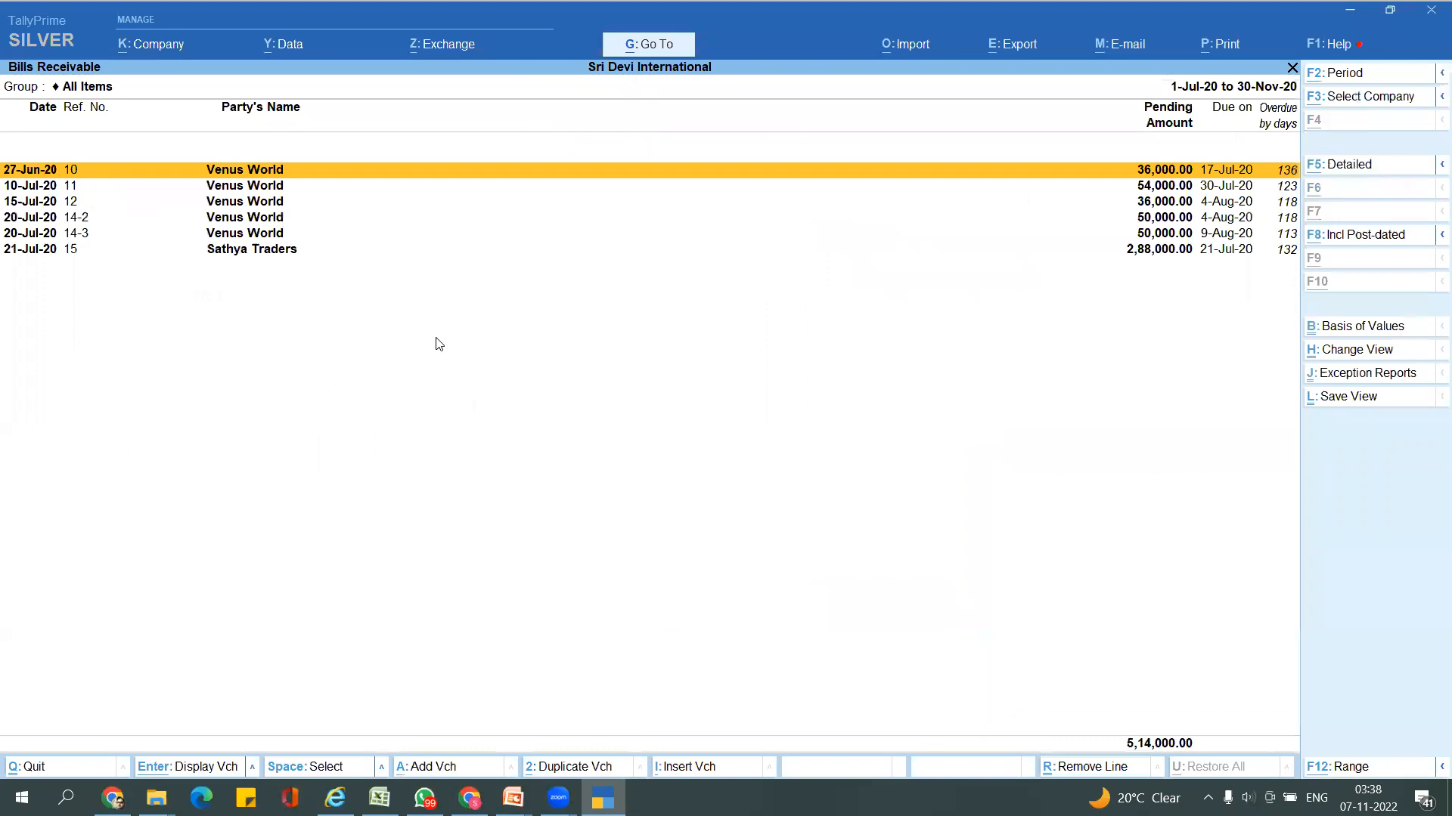
key(alt+F1)
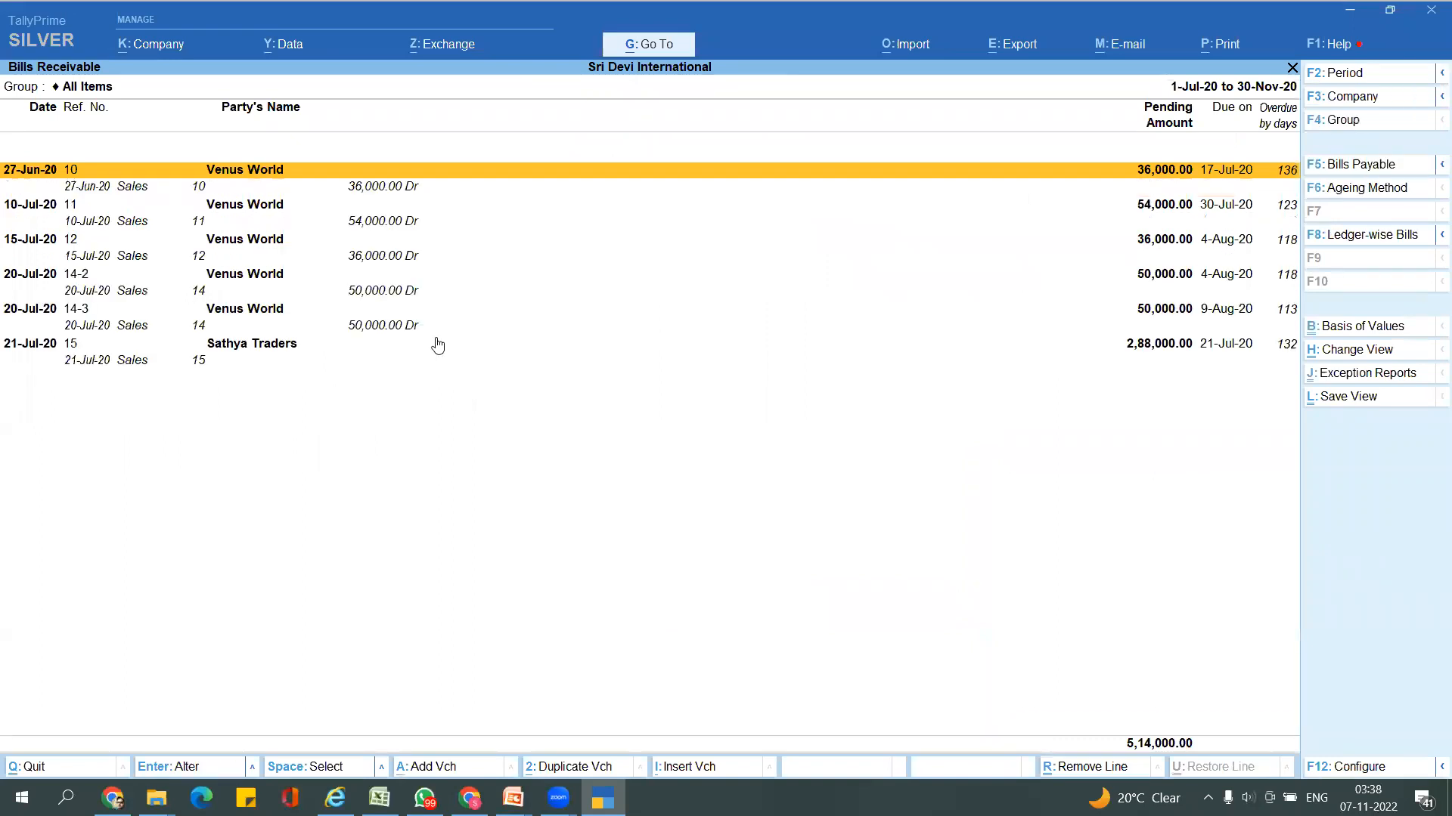
key(alt+F1)
key(alt+F1)
key(alt+F1)
key(alt+F1)
key(alt)
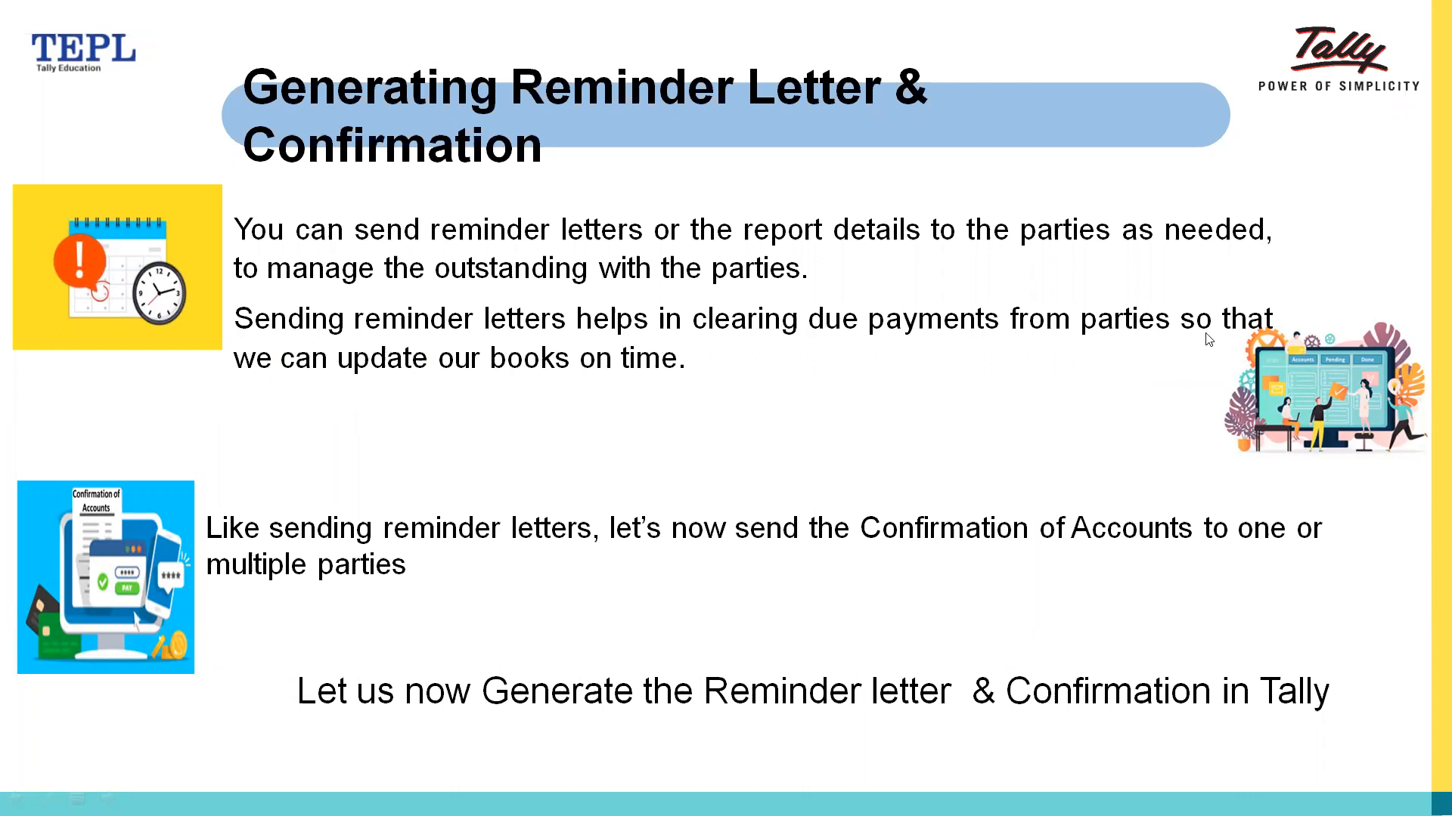
- Switch back to TallyPrime, condense the Bills Receivable report and open the print settings for the current report
key(alt+Tab)
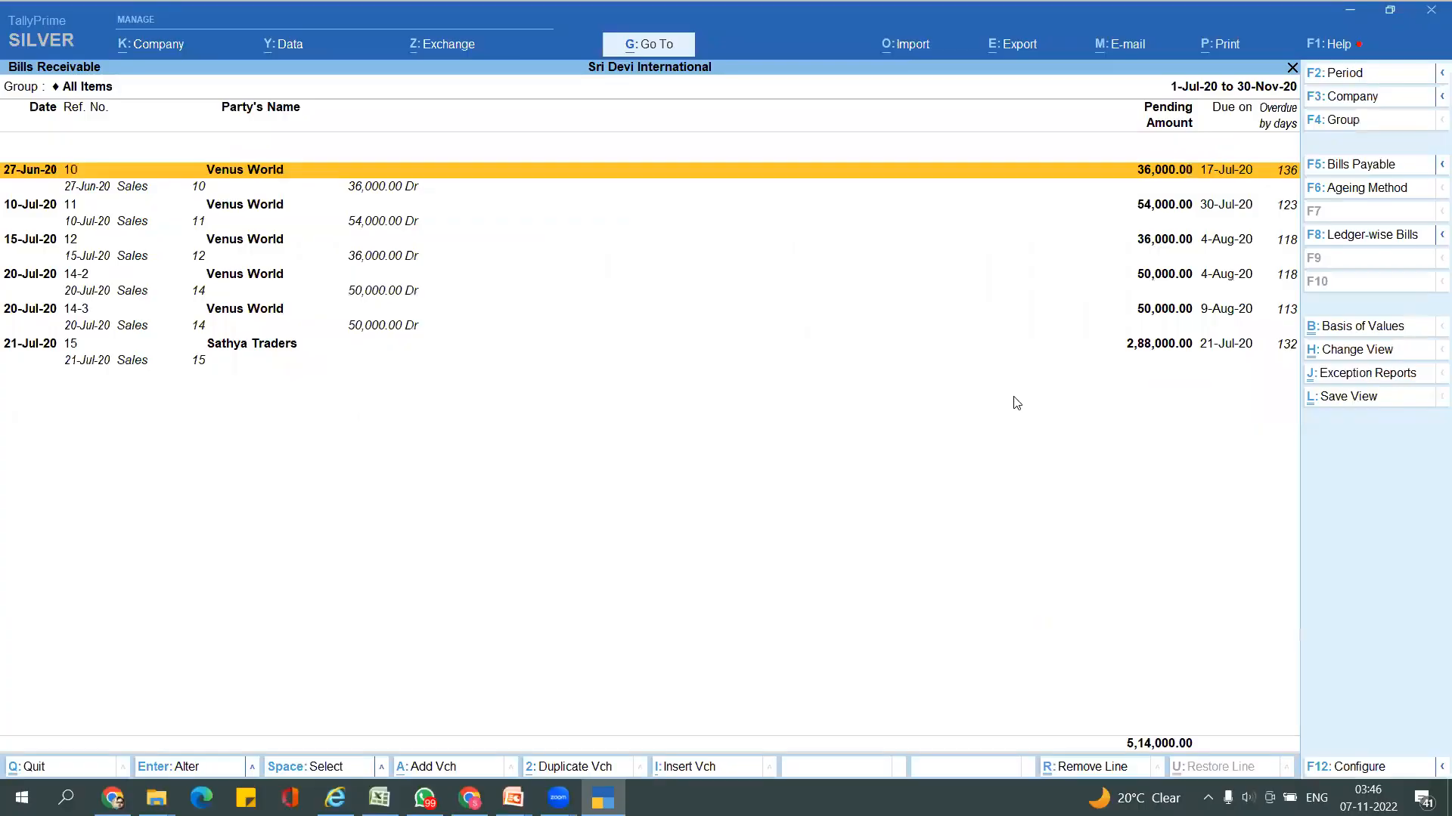
key(alt+F5)
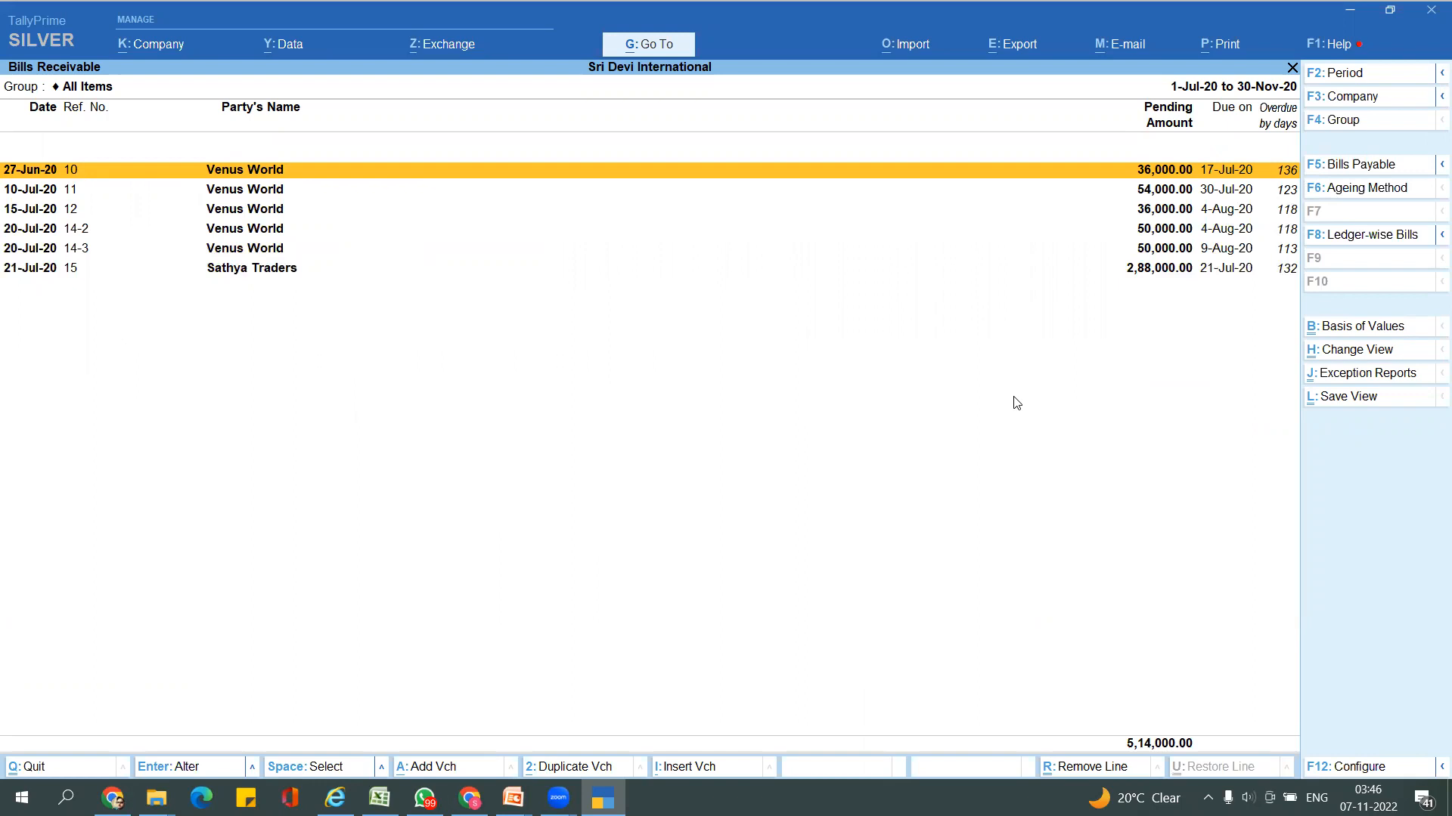
key(alt+p)
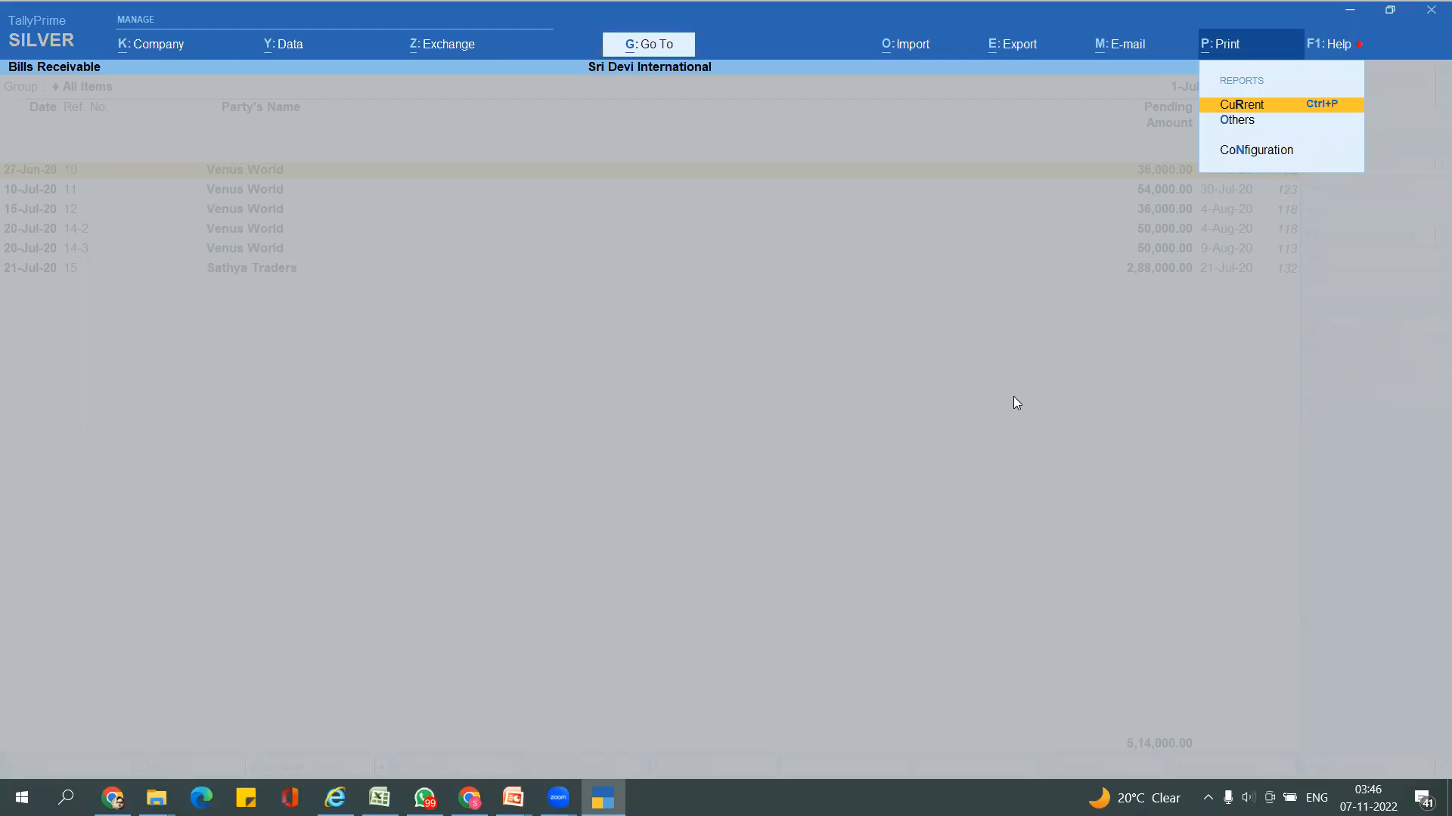
key(Return)
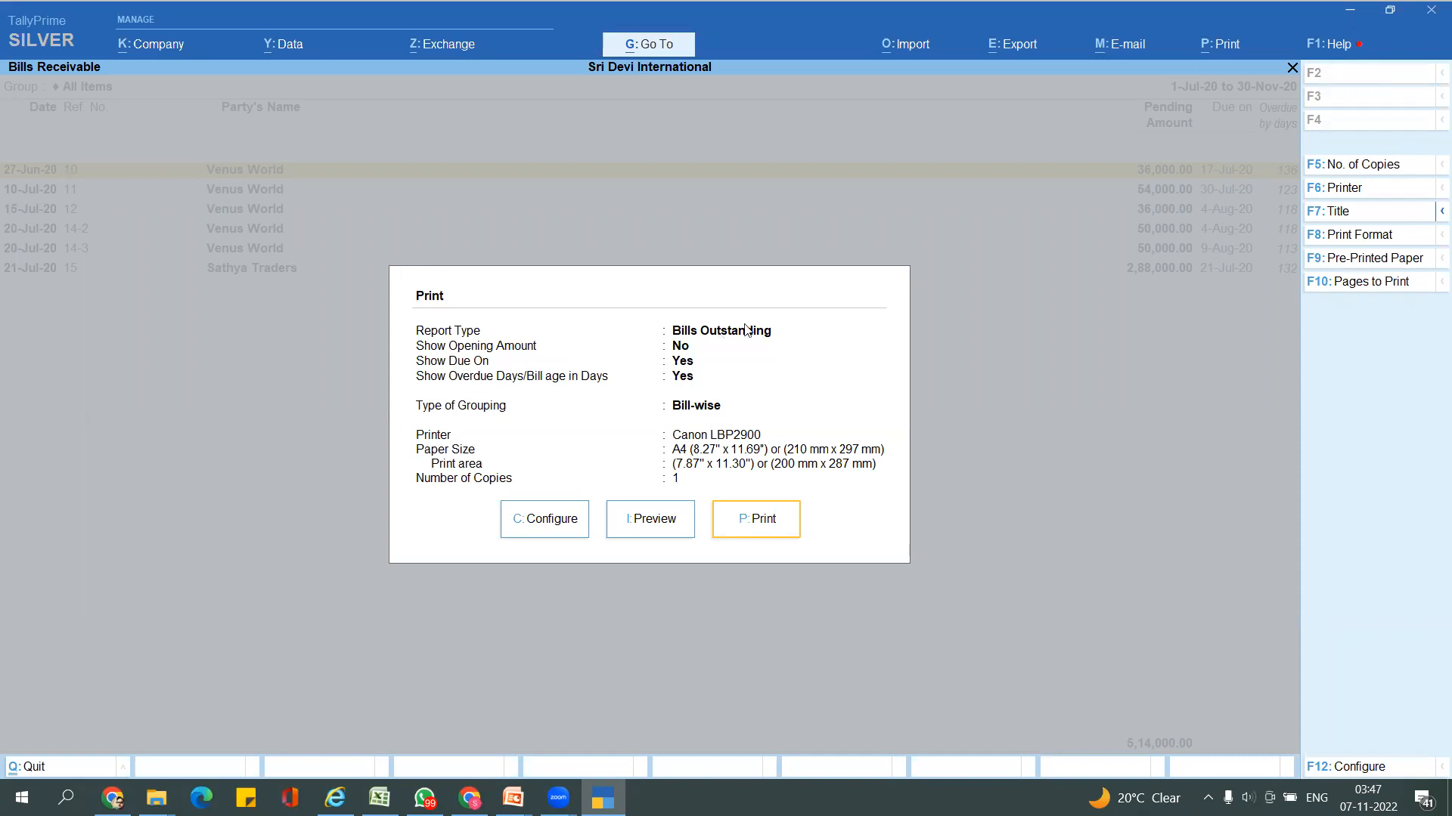
- Set the print report type to Reminder Letter, accept the ageing slabs 0–10, 10–15, 15–20 and above 20, and preview the letter
click(546, 525)
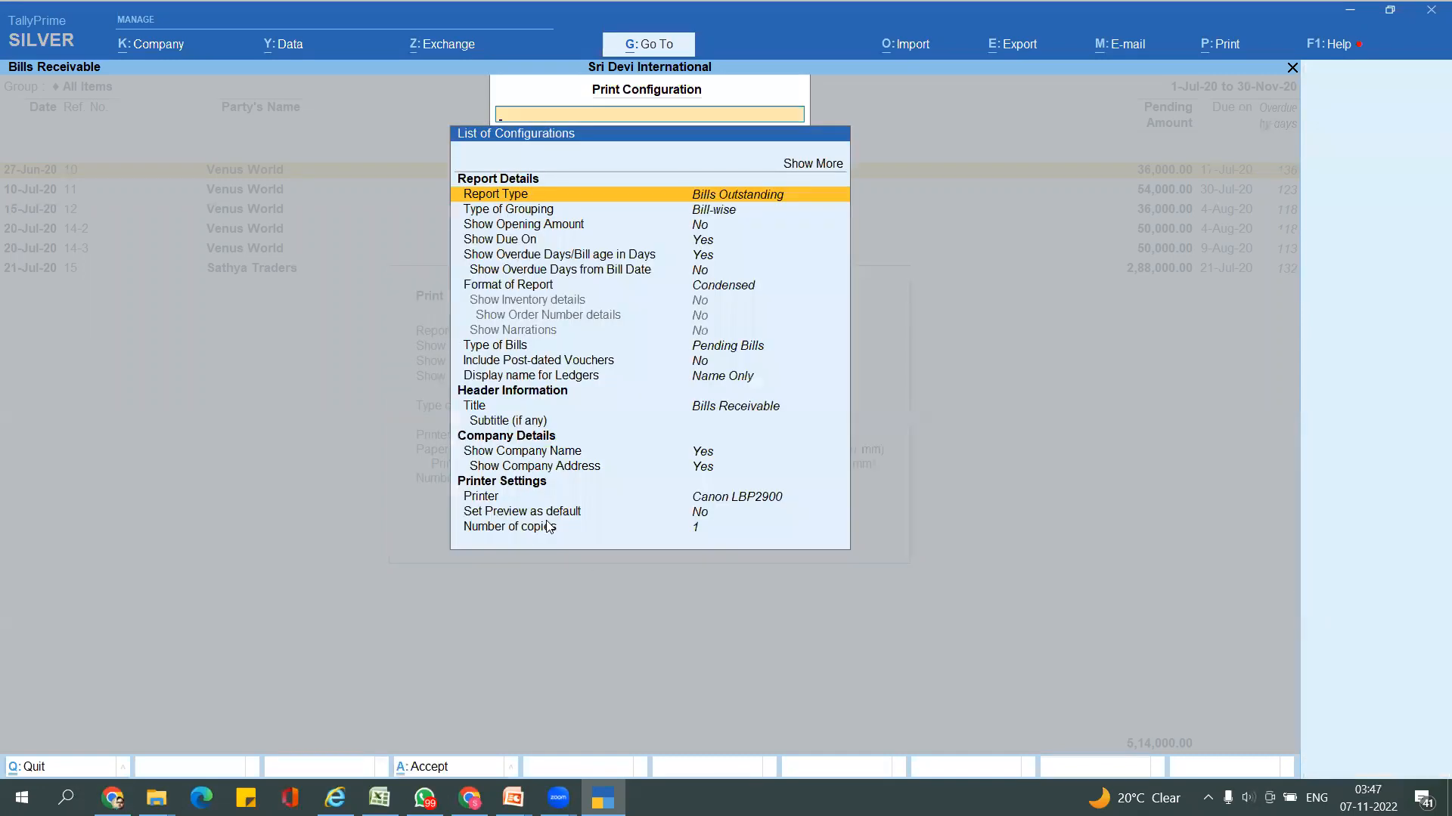
key(Return)
key(Down)
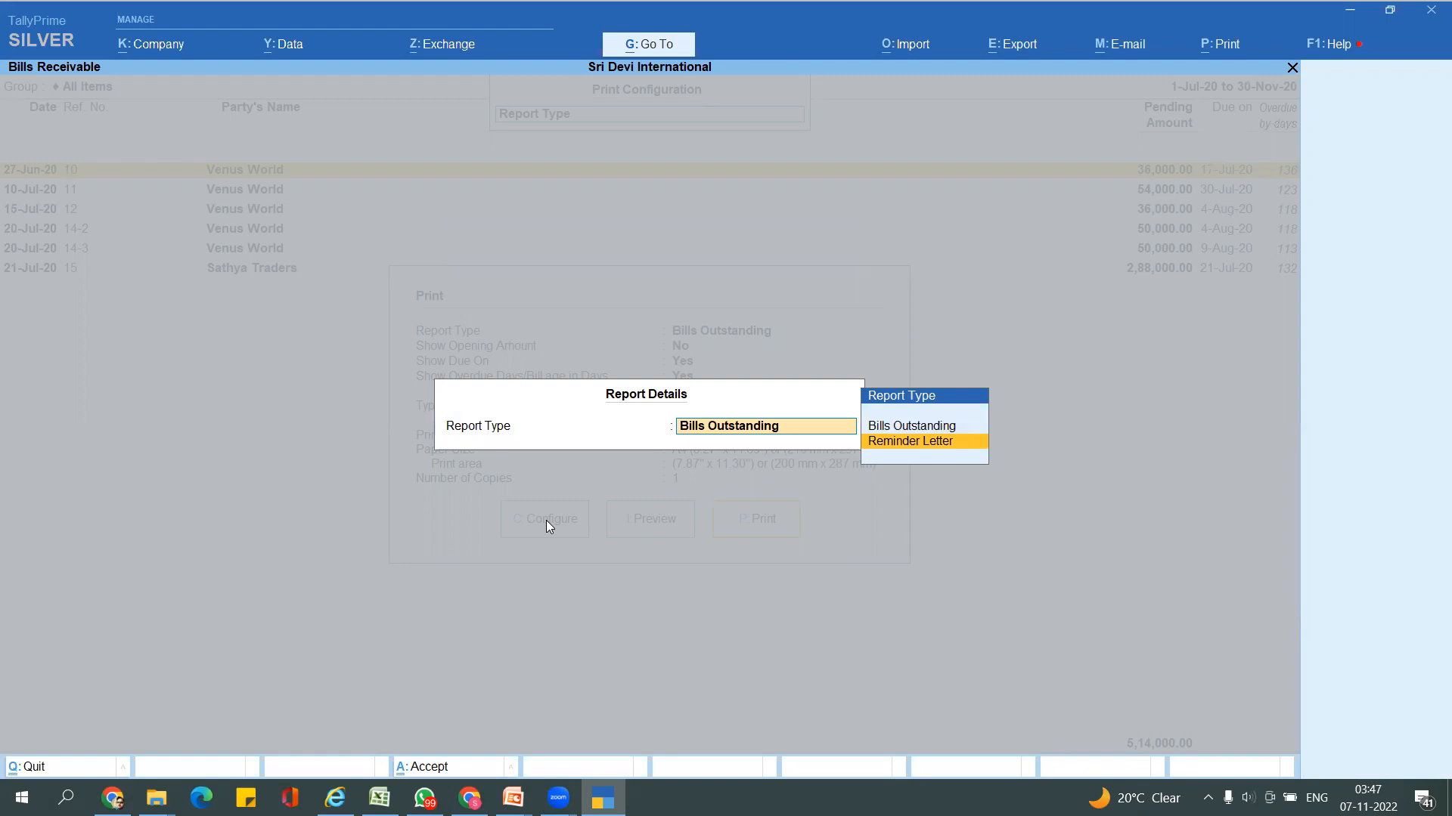
key(Return)
key(Return)
key(Return)
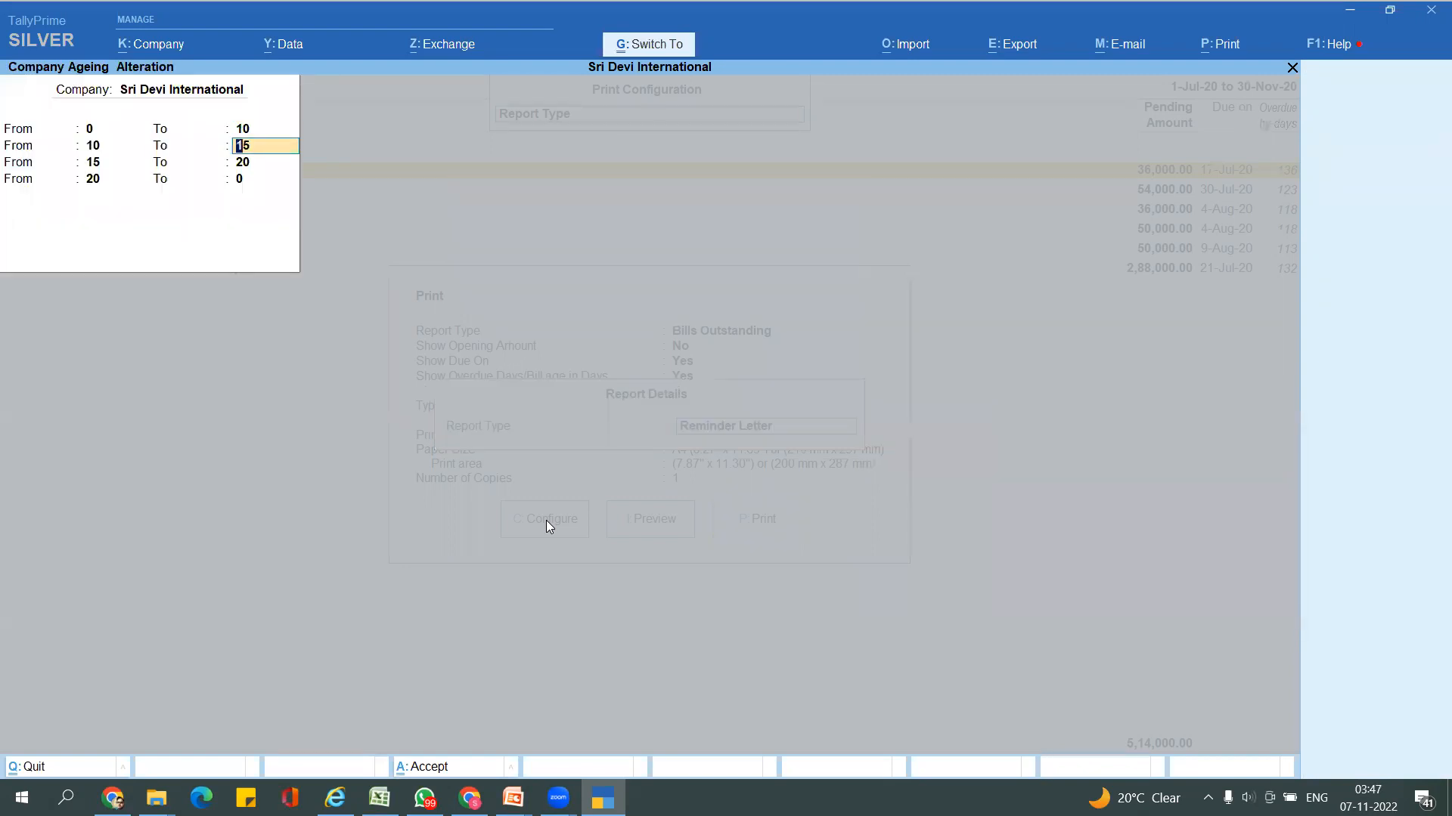
key(ctrl+a)
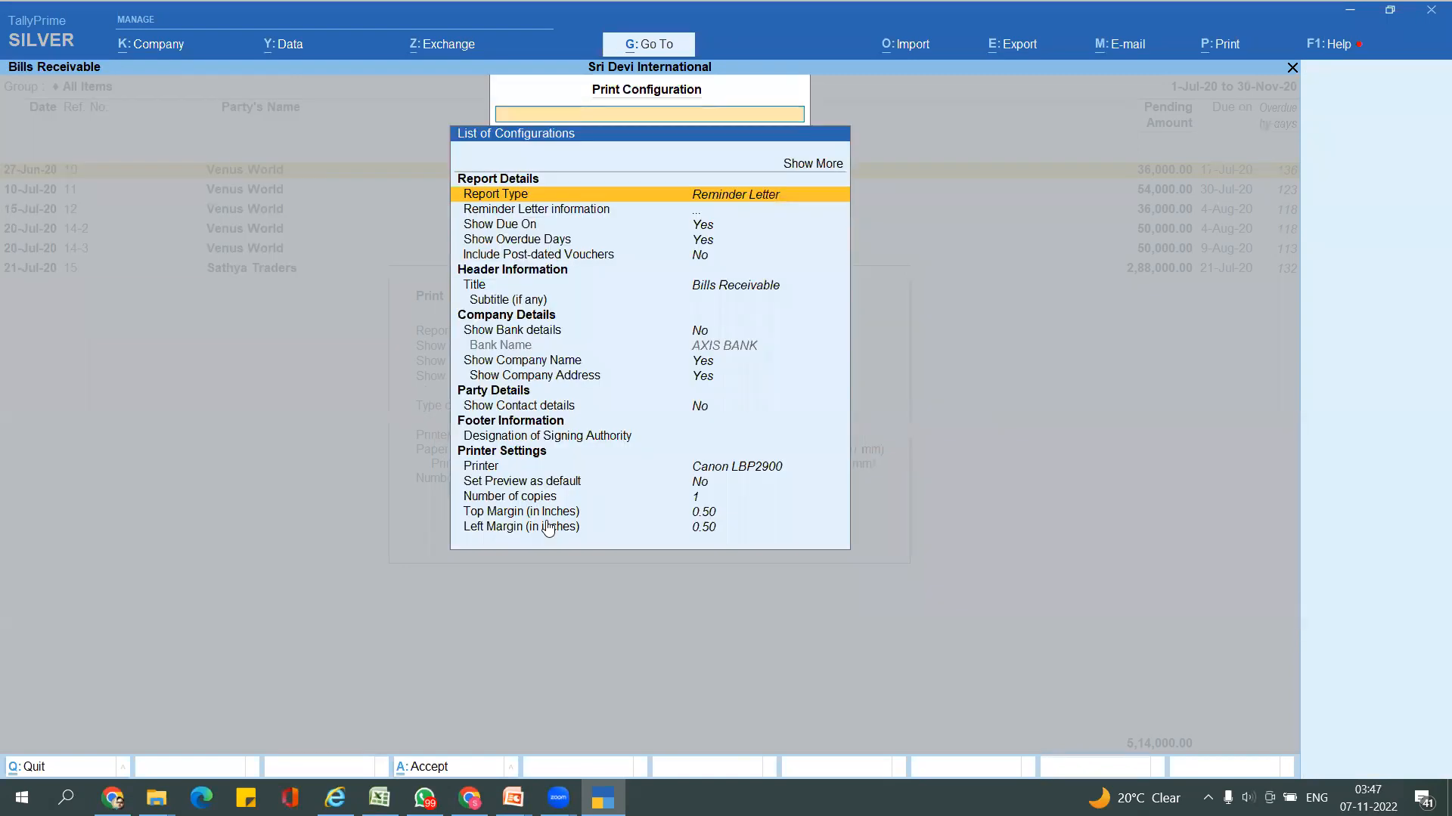
key(ctrl+a)
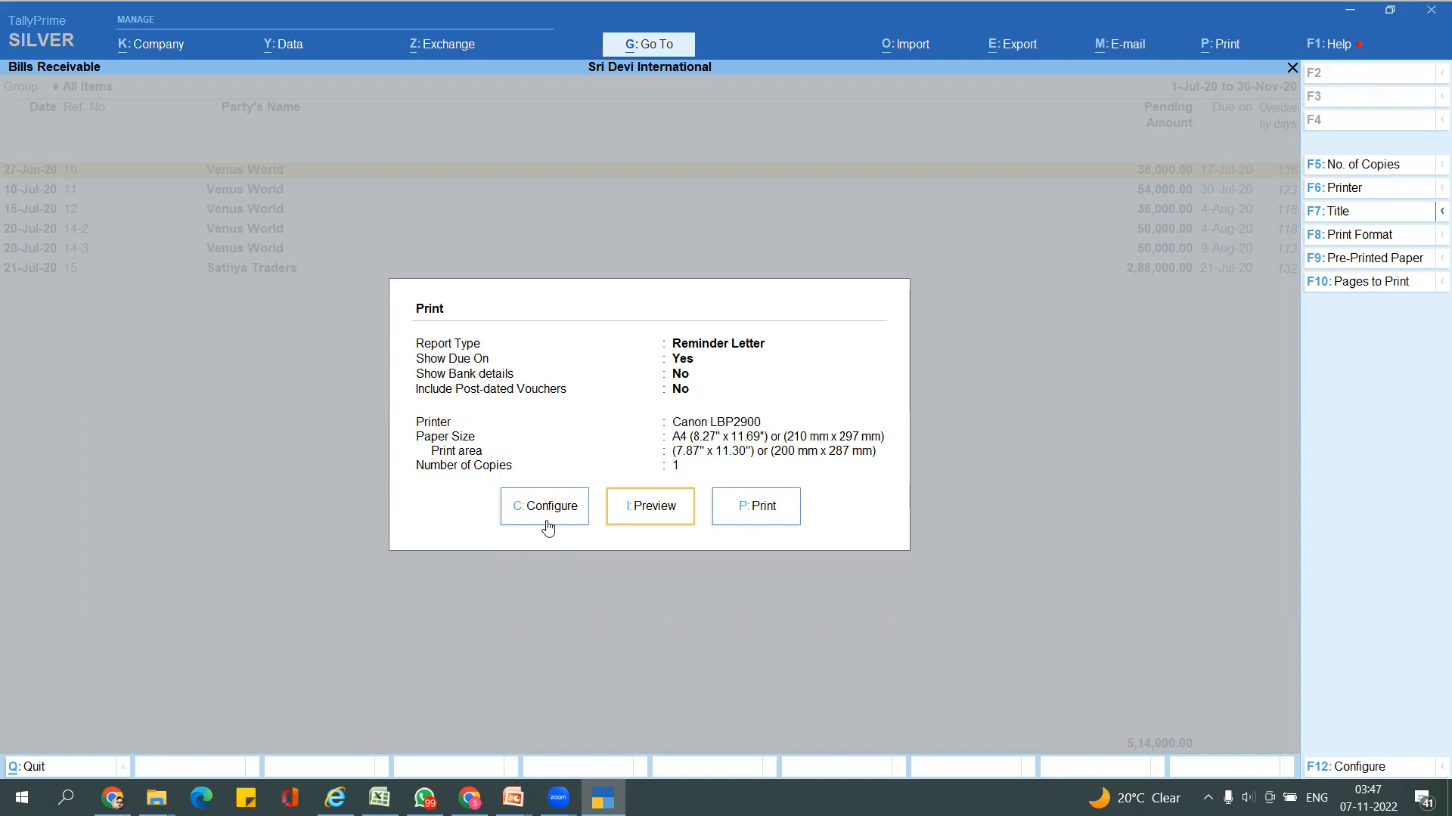
key(i)
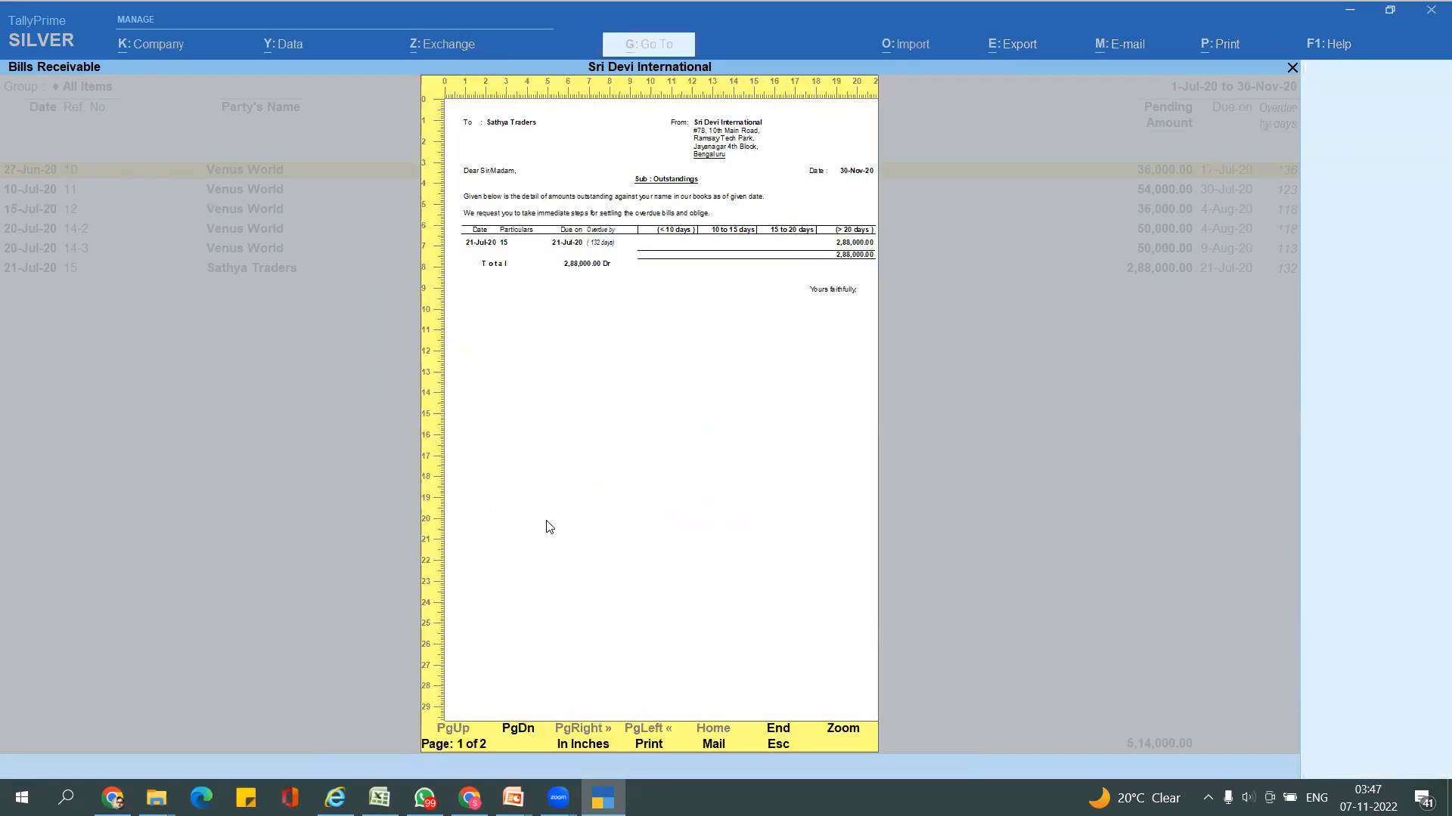
- Examine the enlarged reminder letters for Sathya Traders and Venus World, and close the preview
key(alt+z)
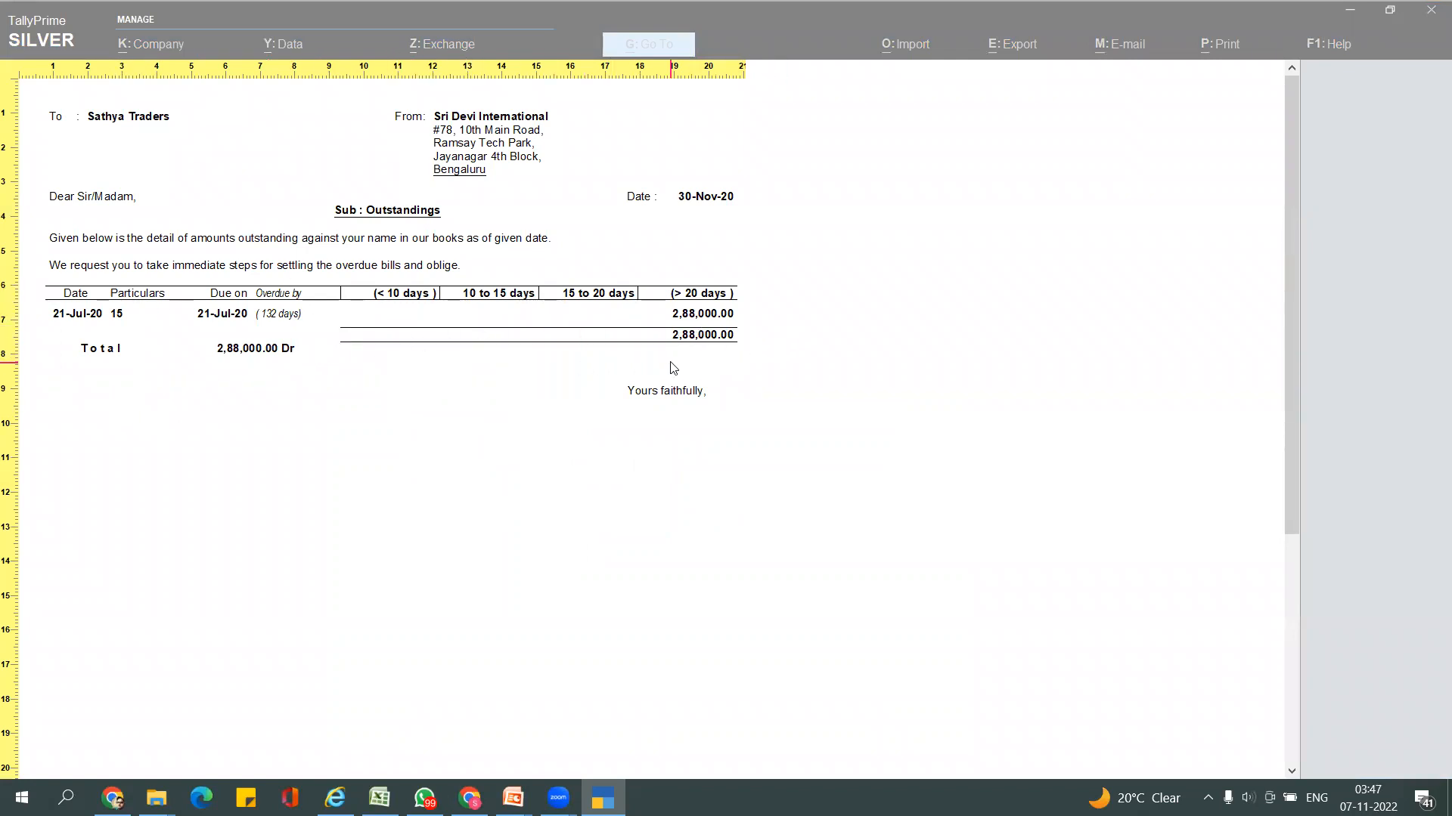
key(Page_Down)
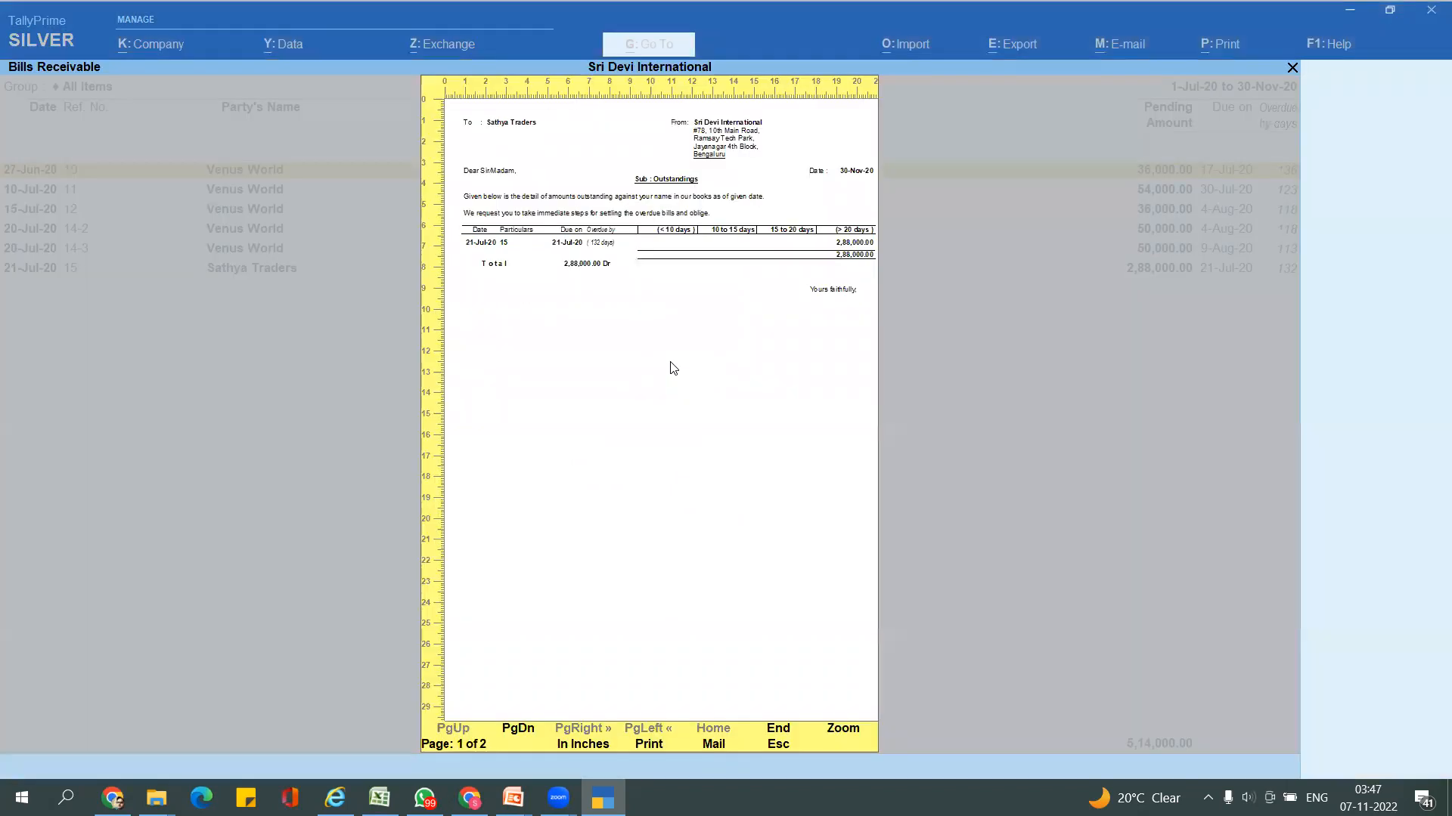
scroll(672, 368, down, 10)
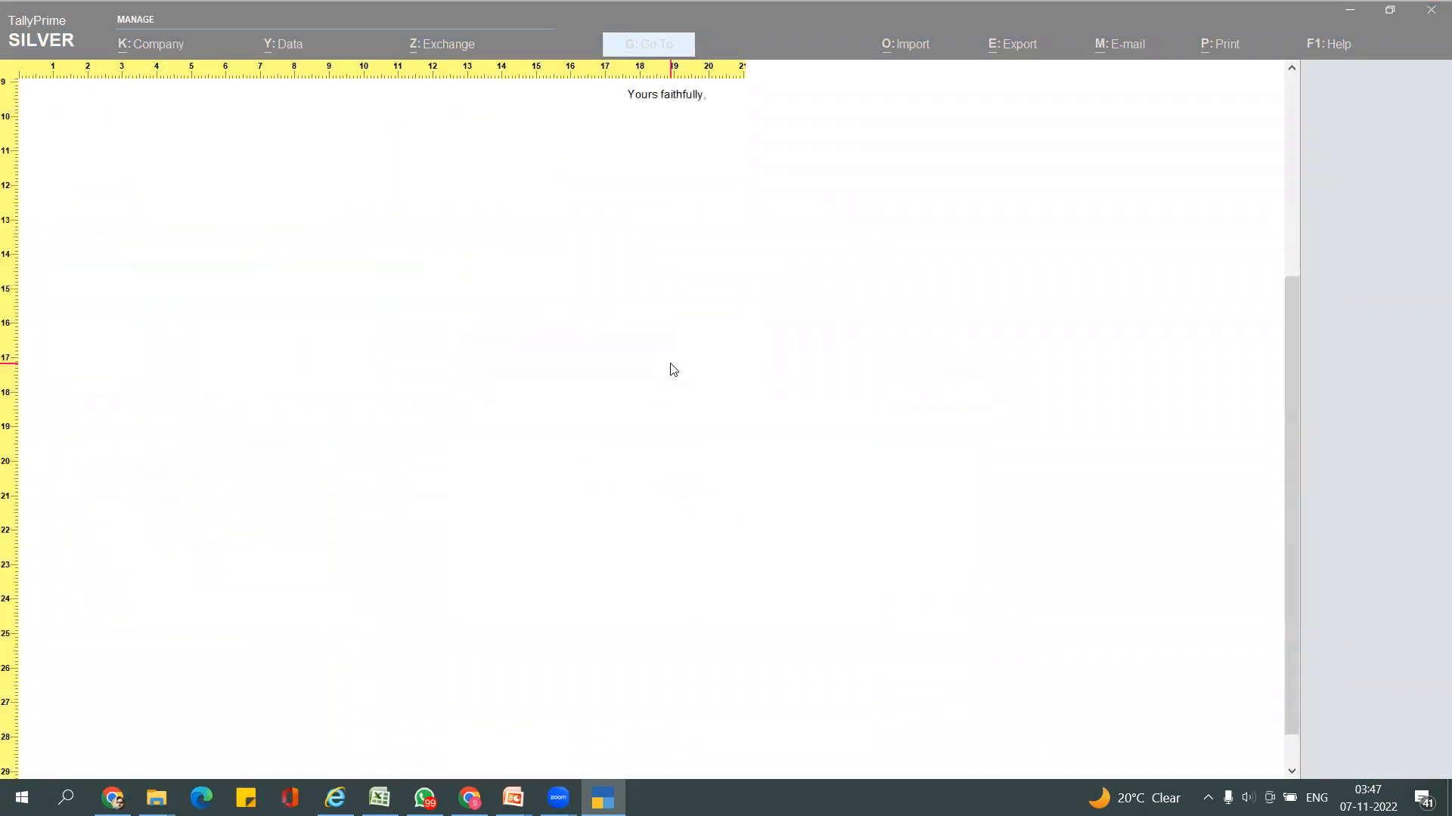
scroll(593, 509, down, 2)
scroll(622, 577, up, 6)
scroll(408, 409, up, 2)
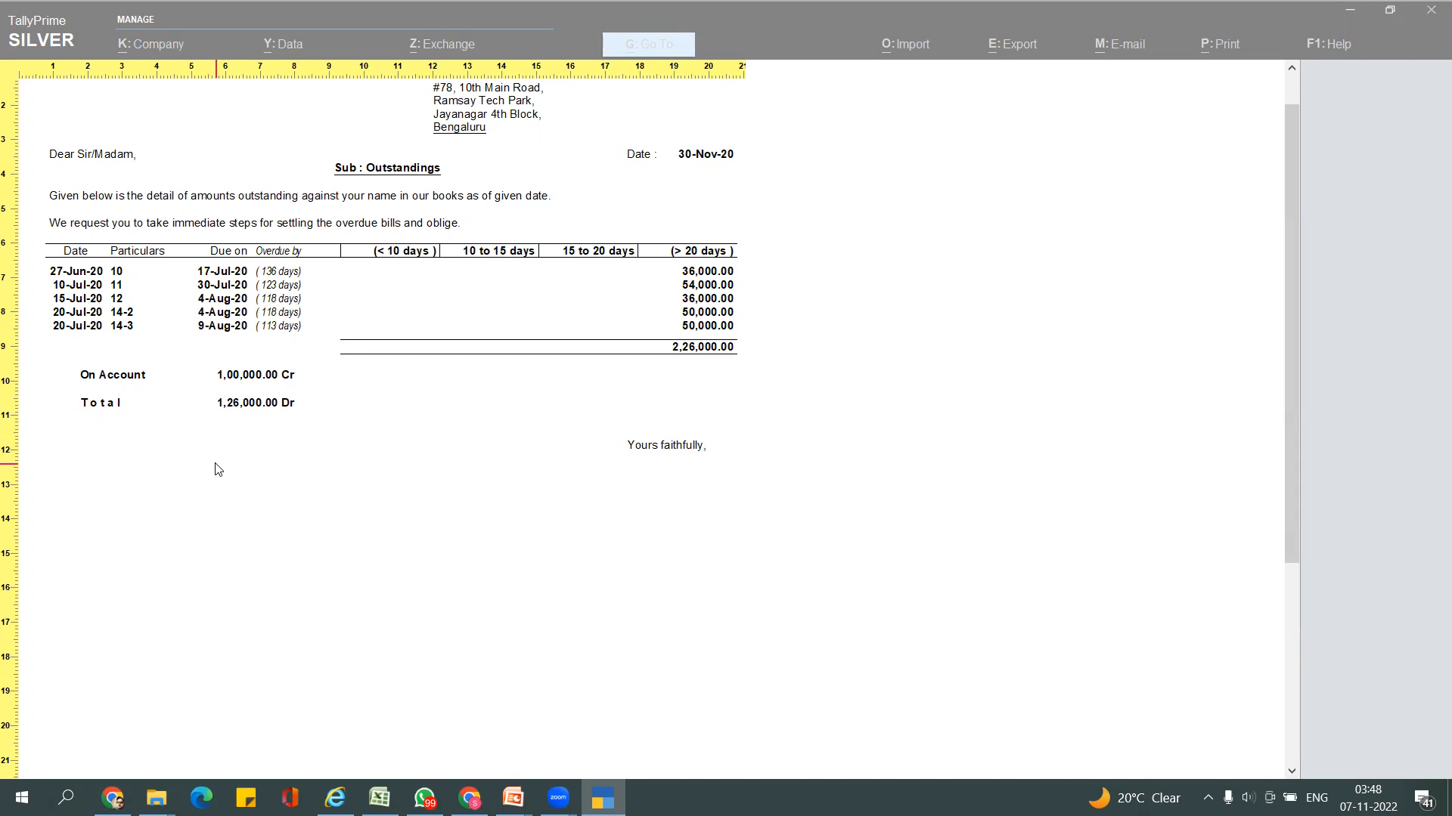
key(Escape)
key(Escape)
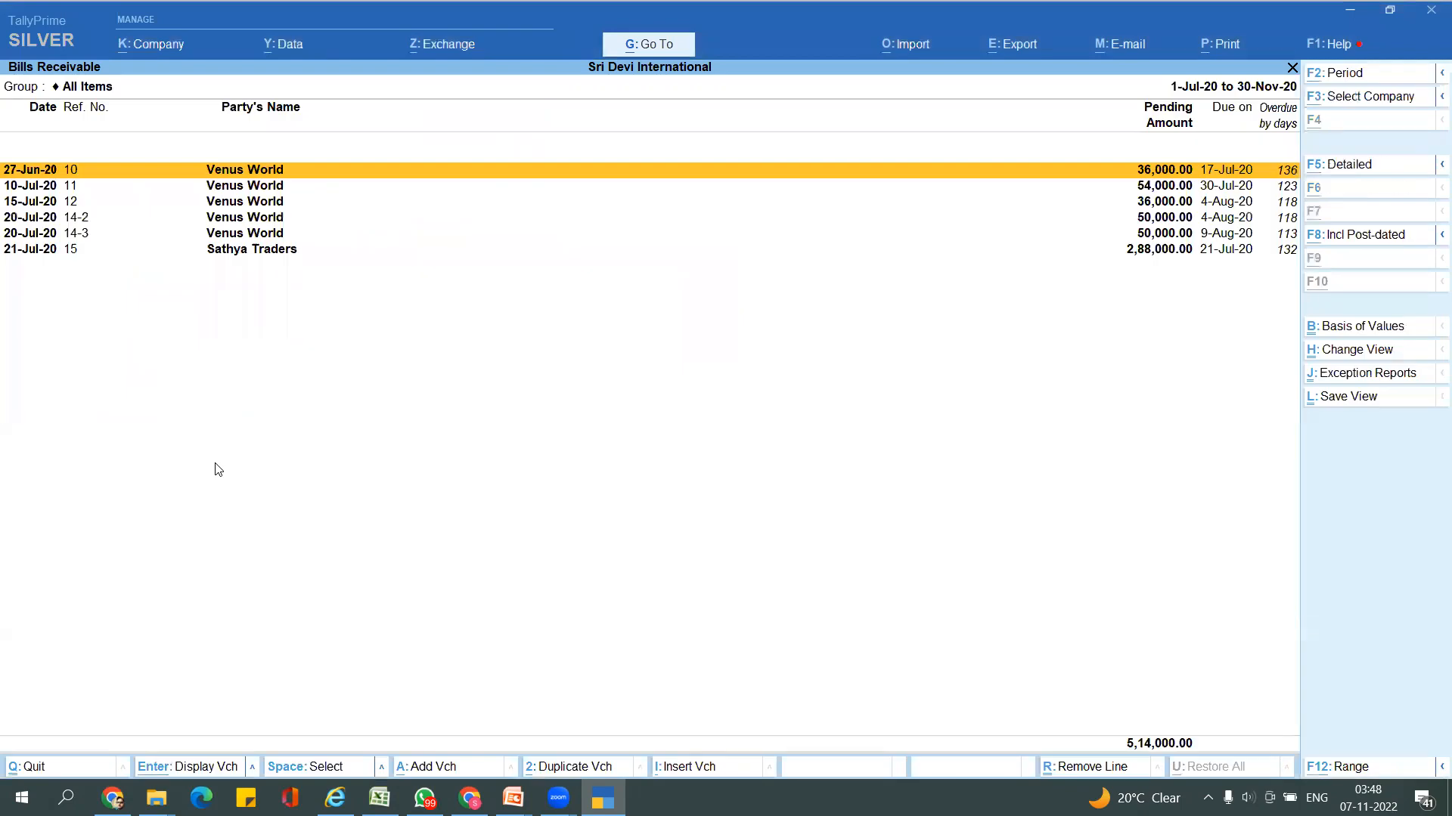
- Switch to the PowerPoint slide show to view the Bill Settlement slide, and return to TallyPrime
key(alt+Tab)
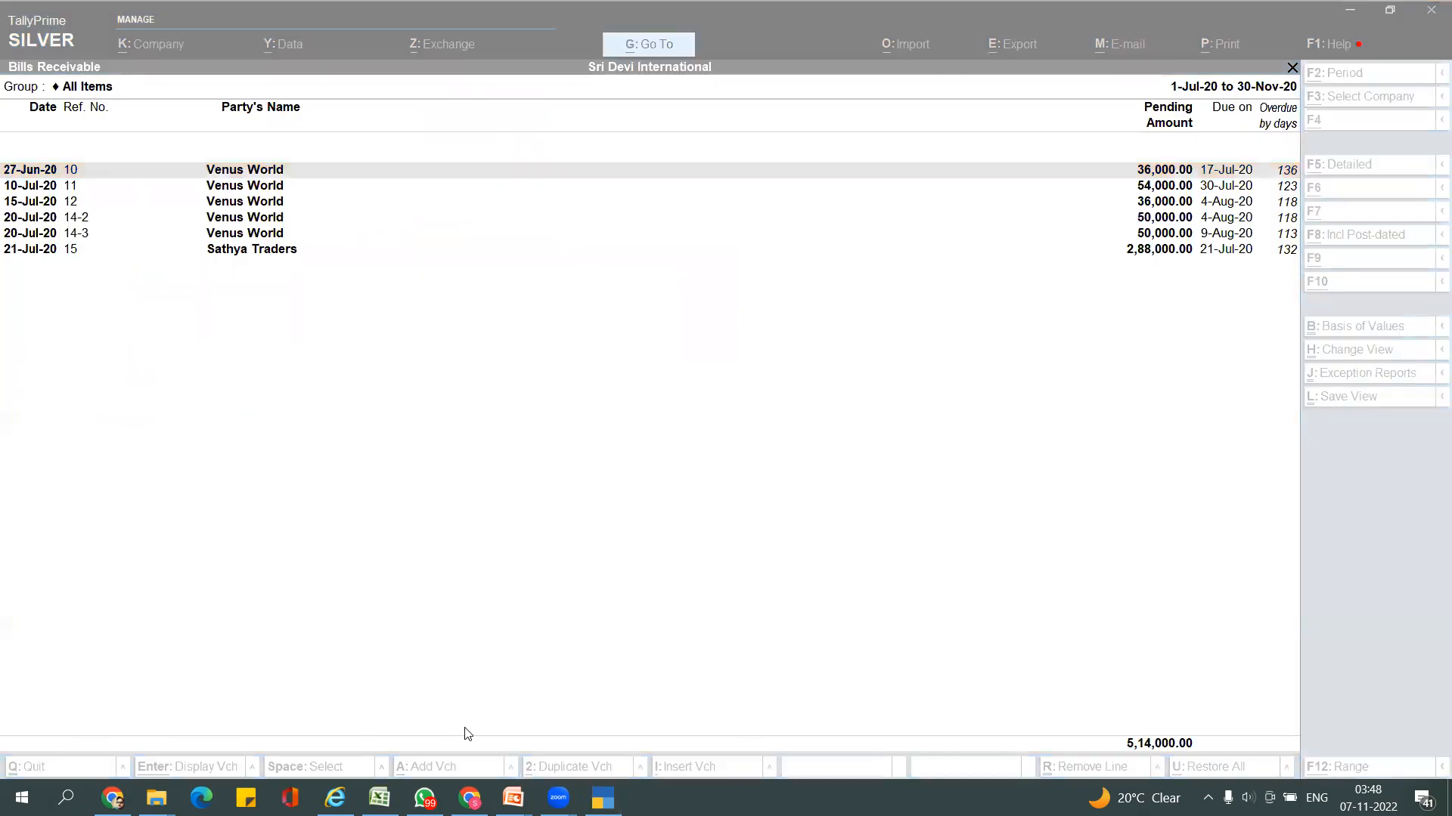
mouse_move(512, 795)
click(579, 718)
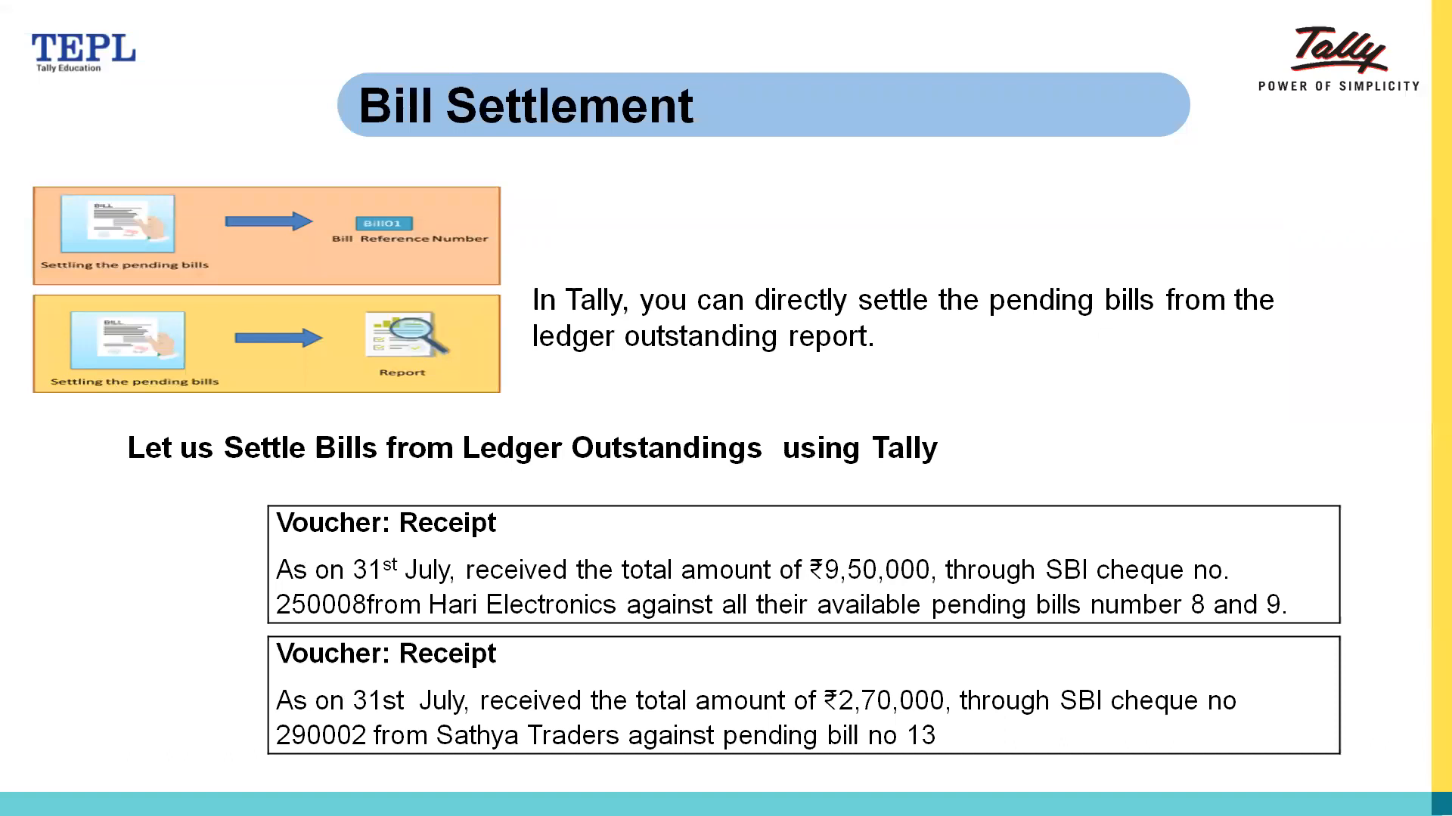
key(super+e)
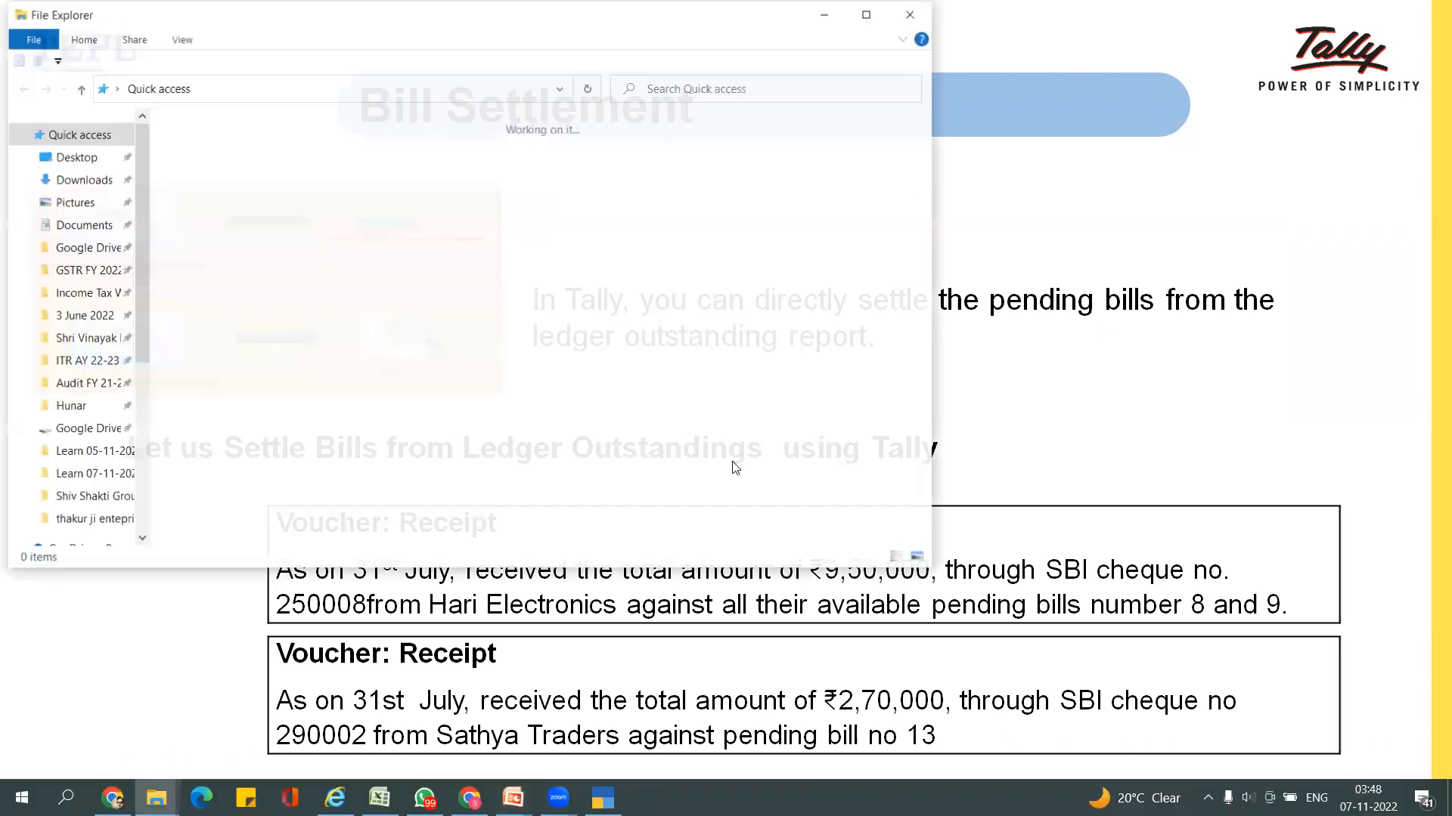
click(1215, 434)
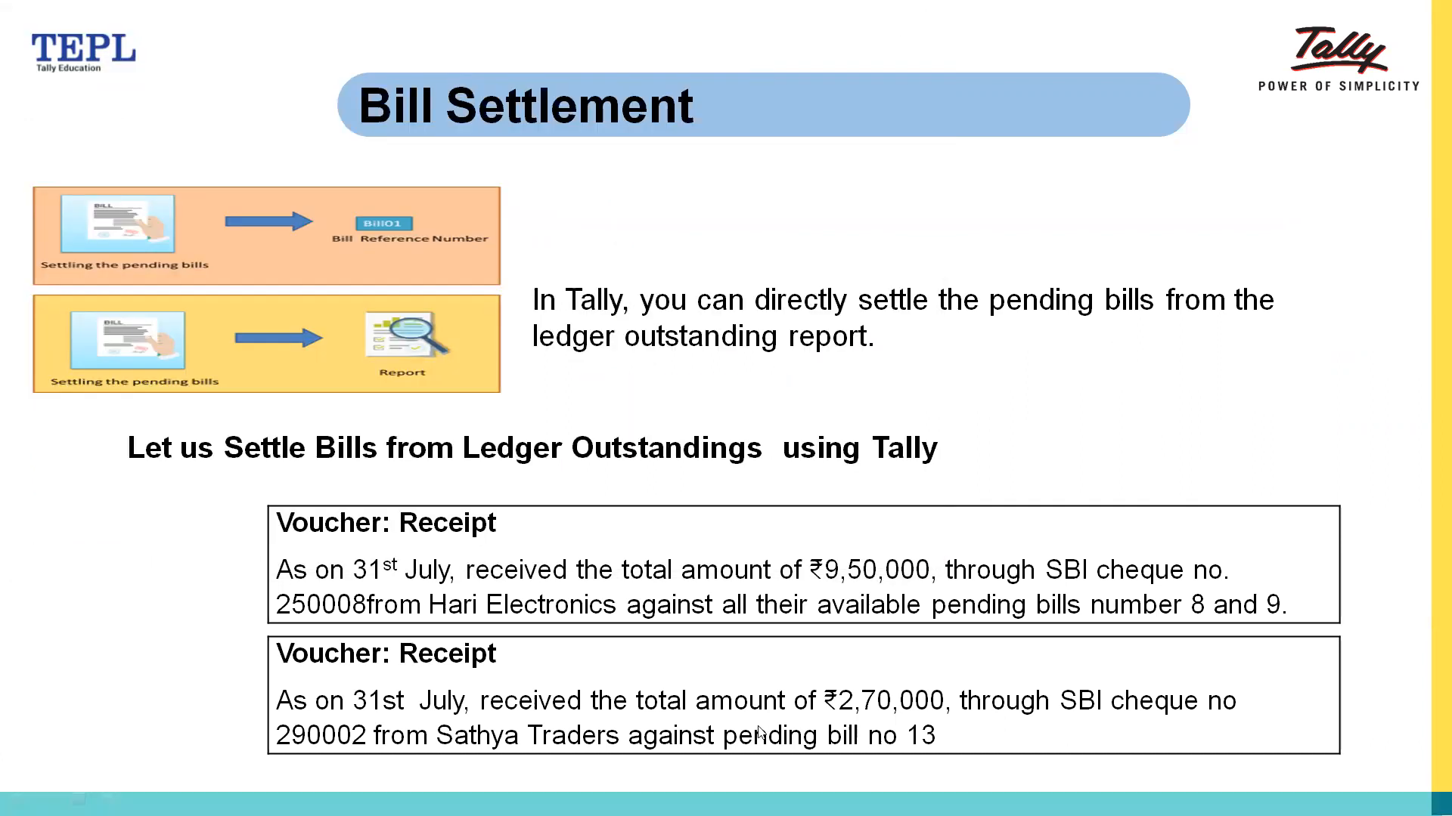
key(alt+Tab)
click(602, 798)
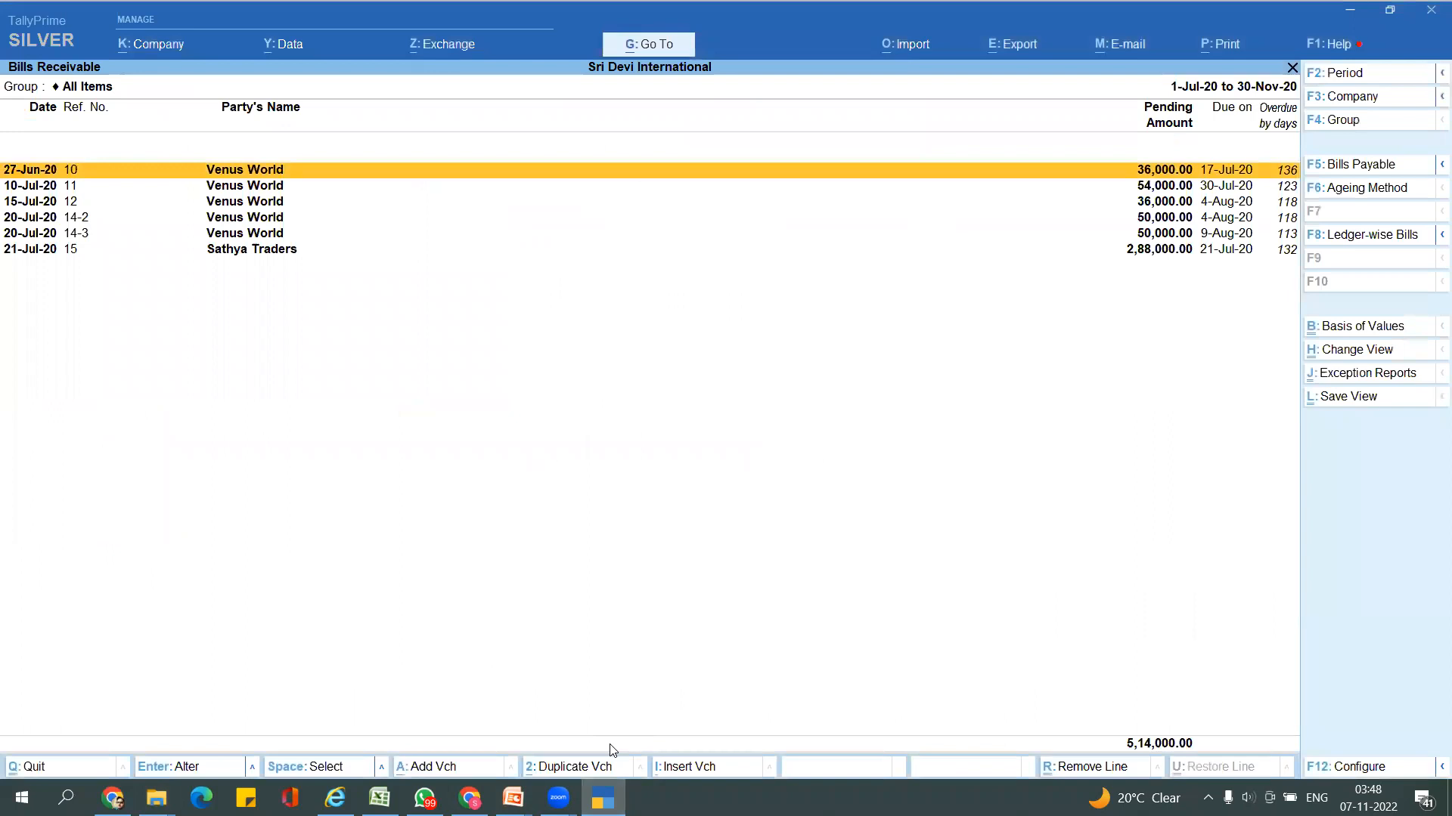
- Create a receipt voucher crediting Sathya Traders with 2,88,000
right_click(613, 751)
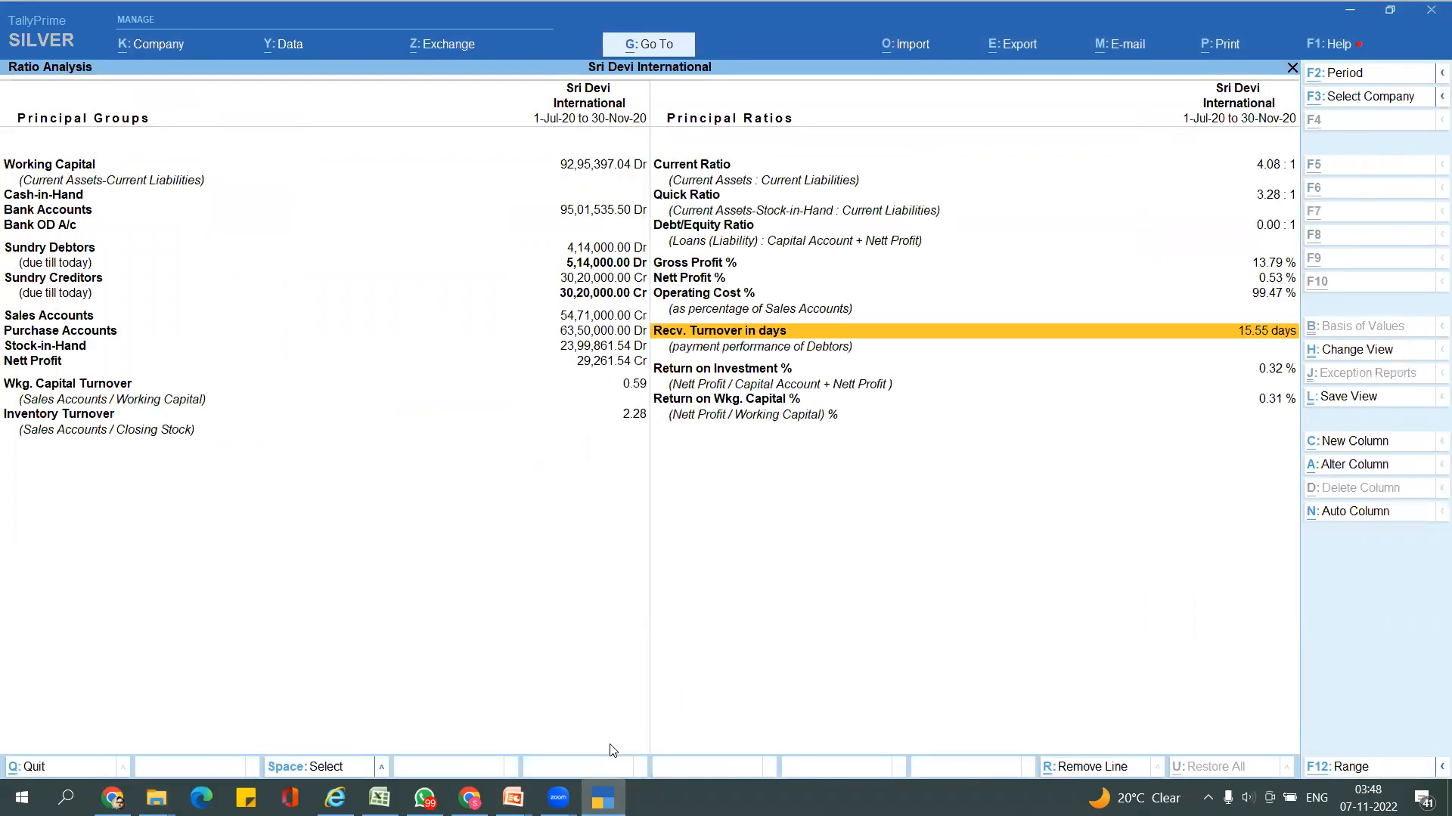
key(alt+g)
key(Up)
key(Up)
key(Up)
key(Up)
key(Up)
key(Up)
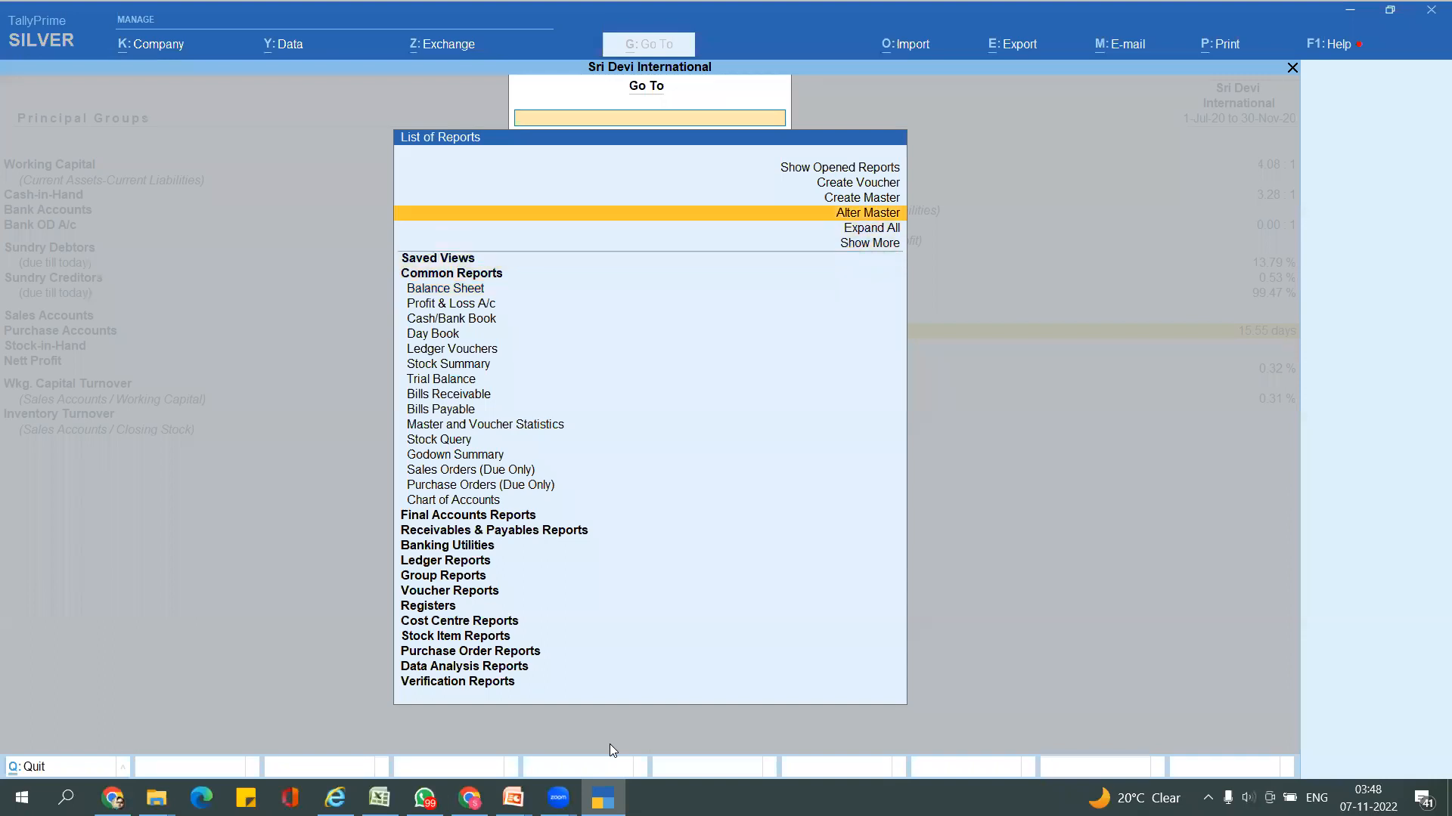
key(Return)
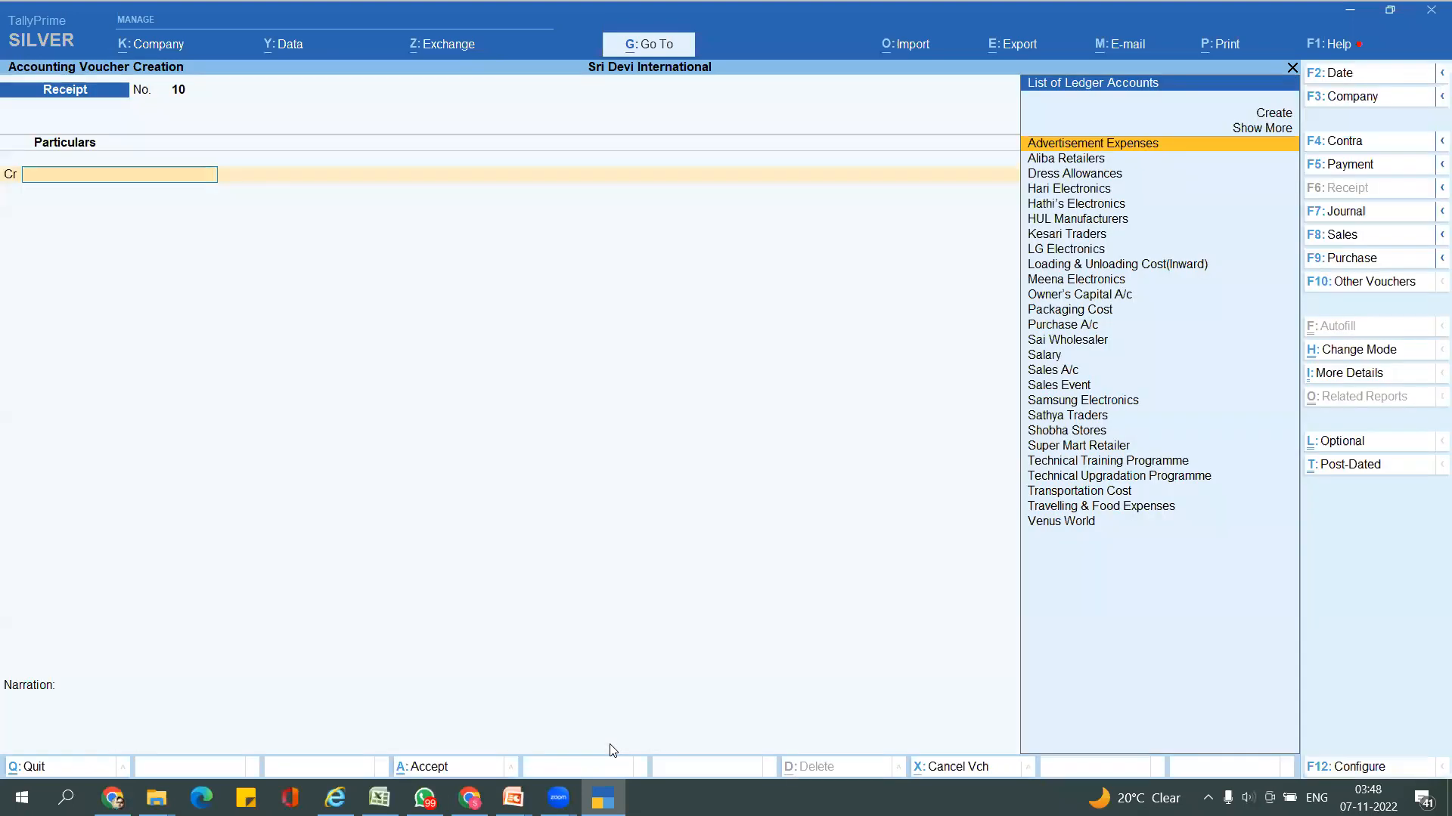
text(sat)
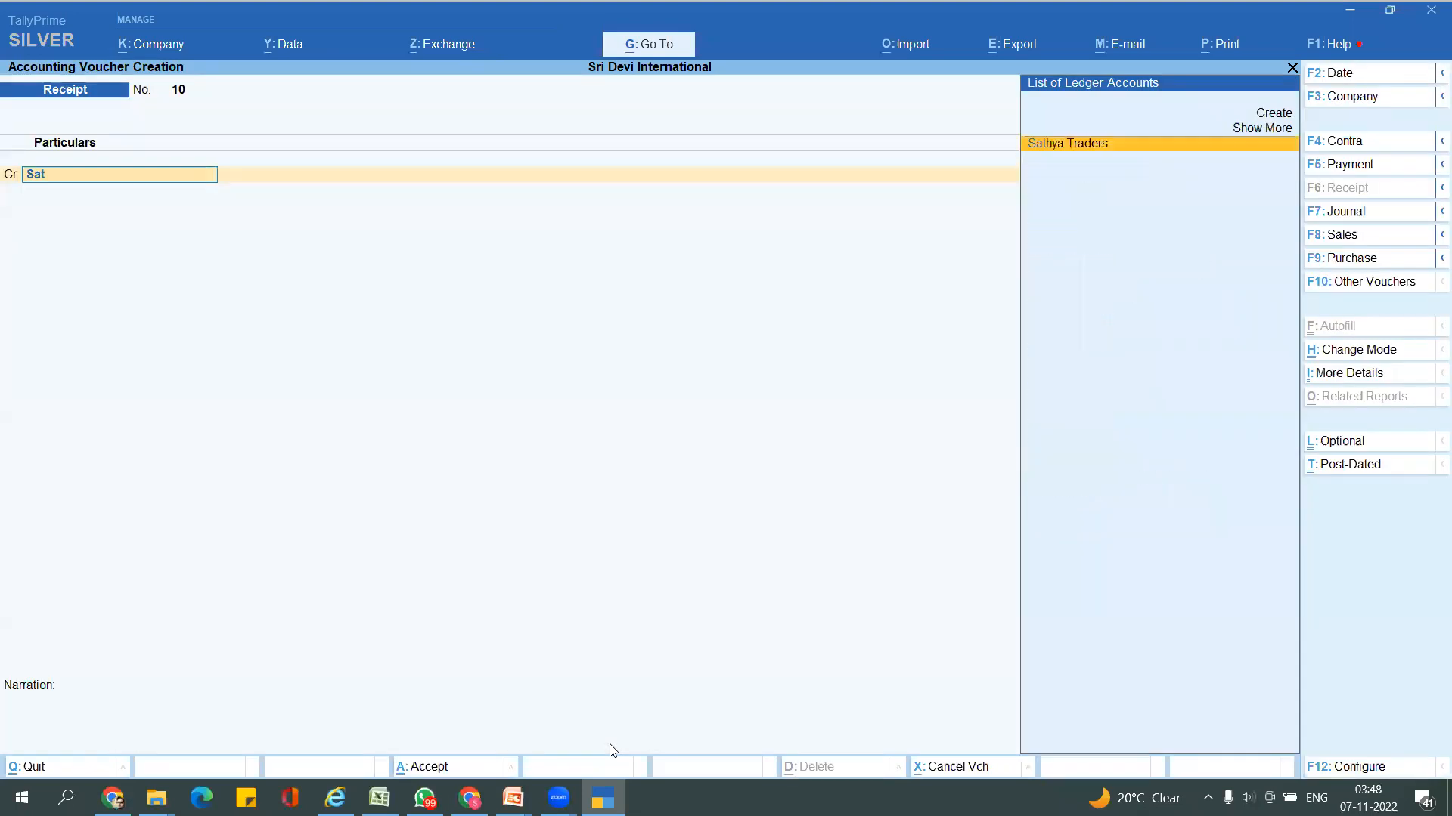
key(Return)
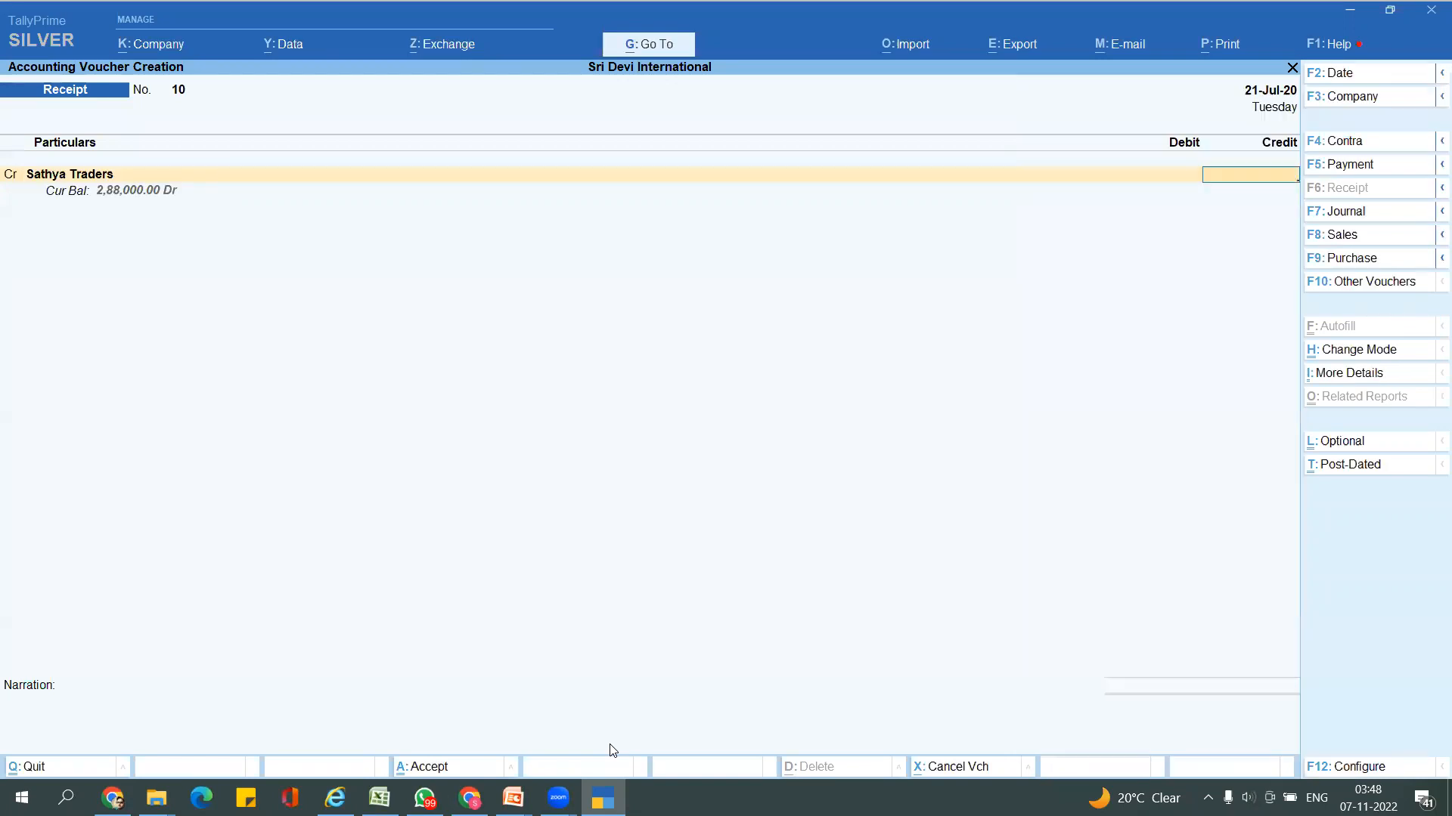
text(2,88,000)
key(Return)
key(Return)
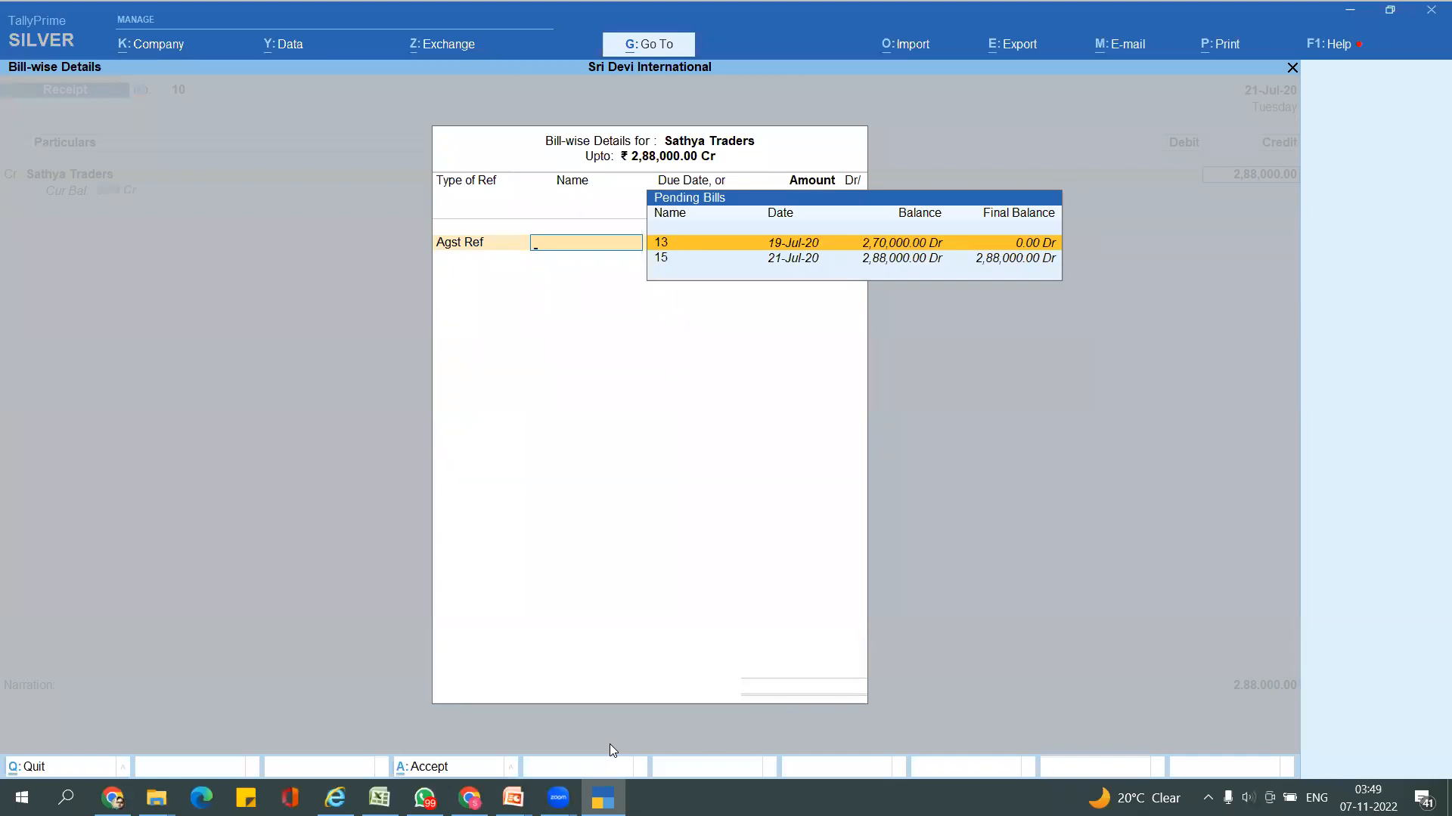
- Settle the receipt against Sathya Traders' pending bill 15 dated 21-Jul-20 and save the voucher
key(Down)
key(Return)
key(Return)
key(Return)
key(Return)
key(Return)
key(Return)
key(Return)
key(Return)
key(alt+g)
text(le)
key(Return)
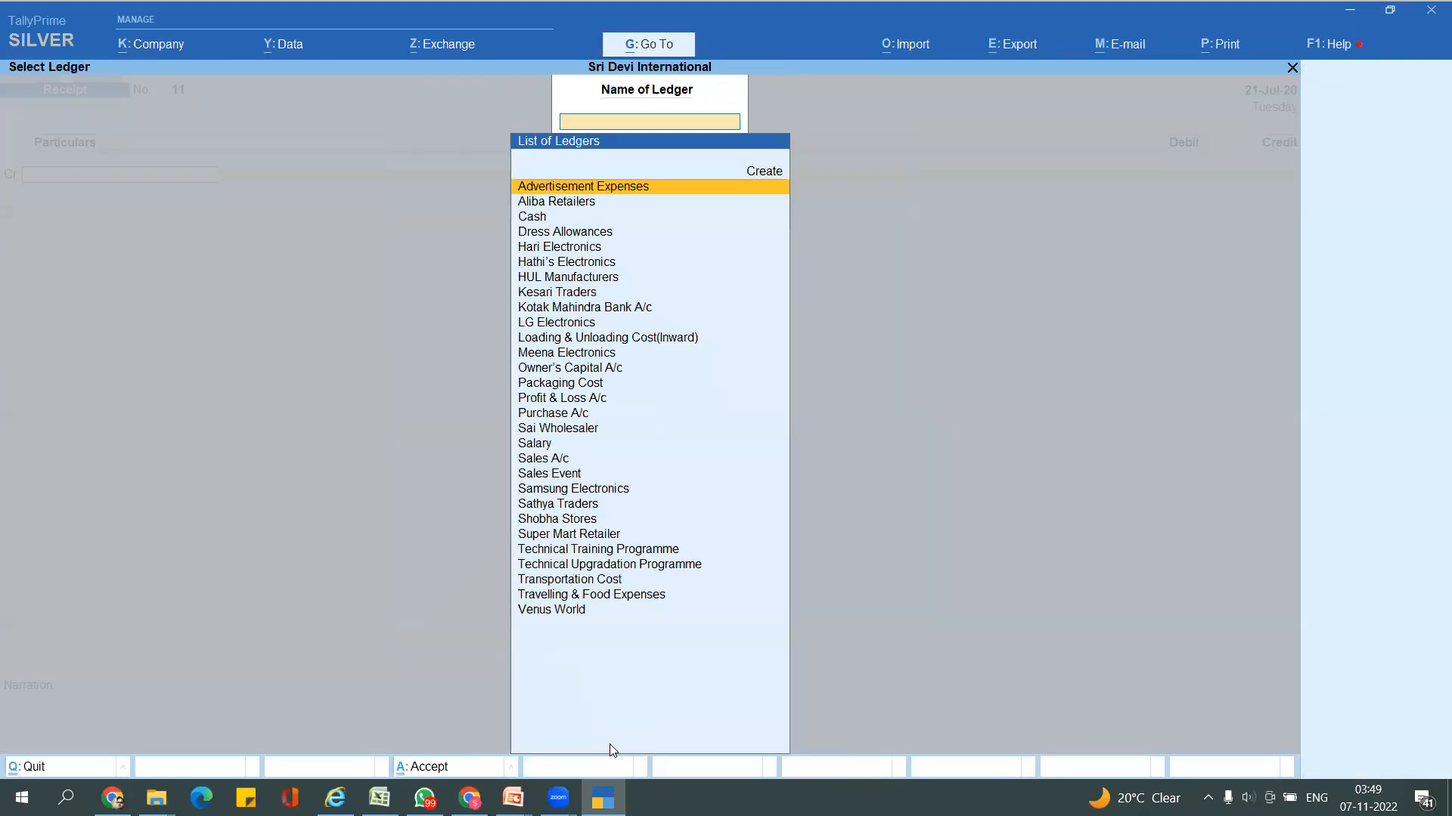
key(Escape)
- Search the list of reports for "Bill" and open the Bills Receivable report
key(alt+g)
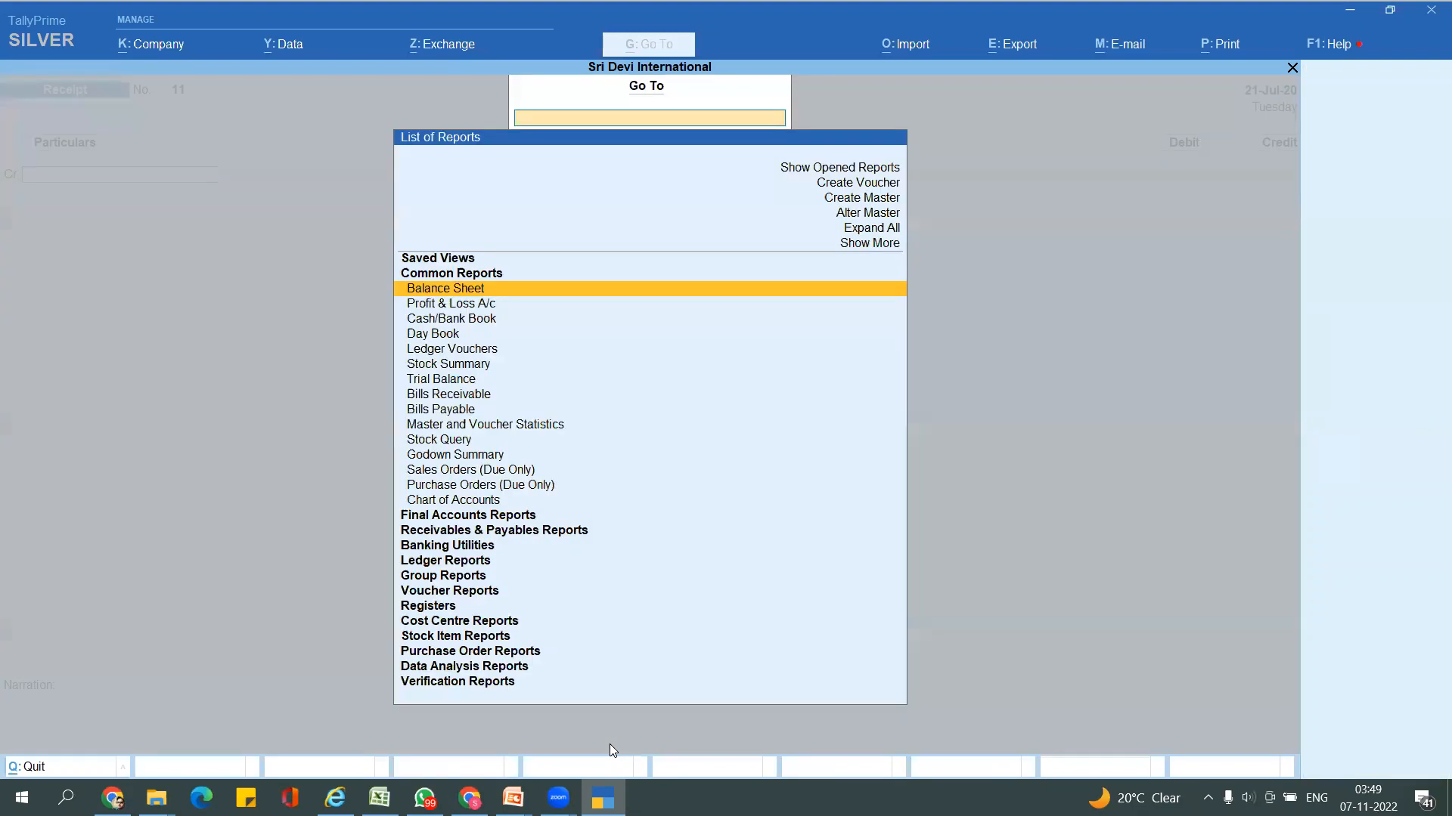
text(bn)
key(BackSpace)
key(BackSpace)
text(Bill)
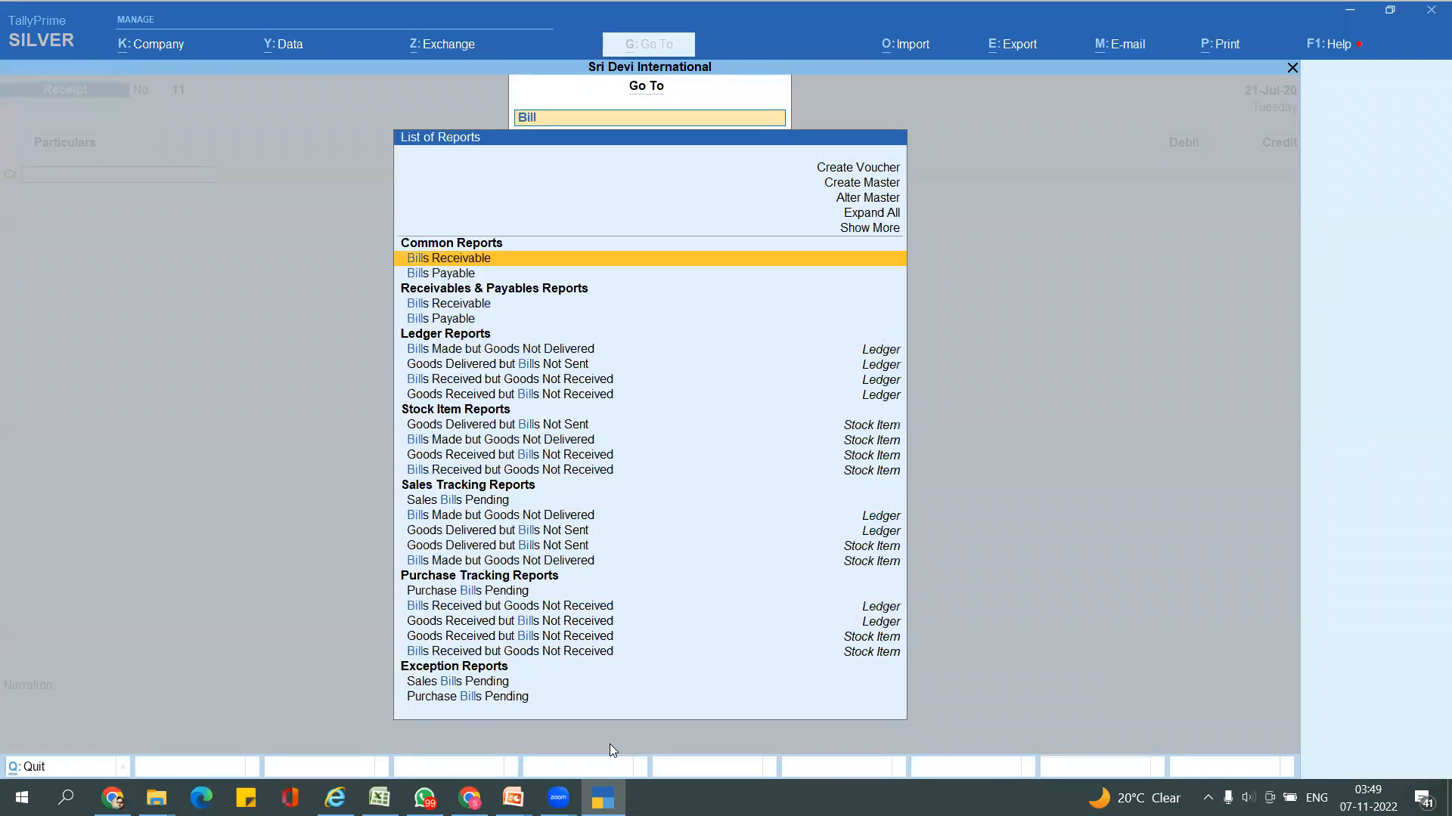
key(Return)
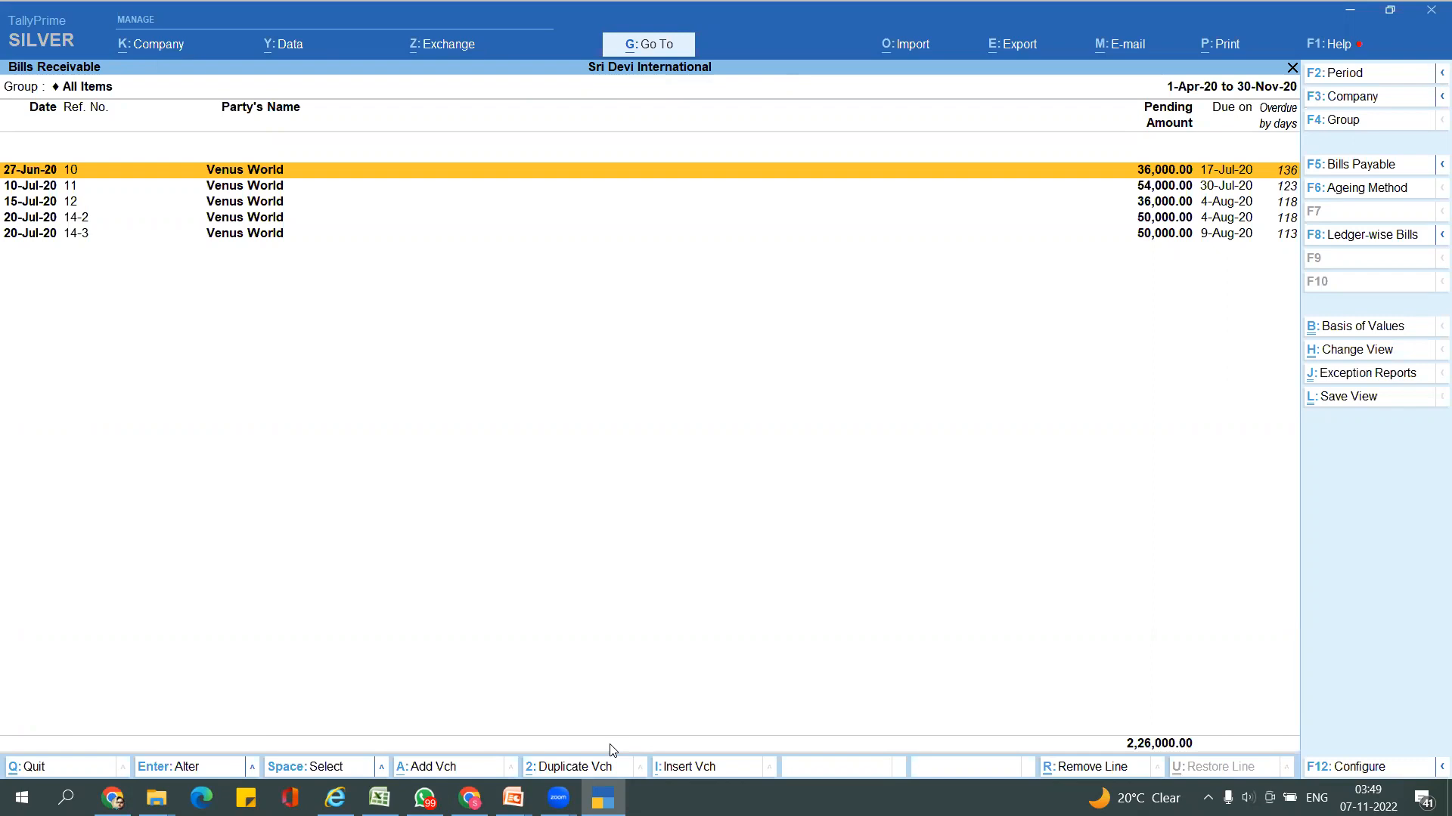
- Open the Ledger Vouchers report for Venus World
key(alt+a)
key(alt+g)
text(le)
key(Return)
text(ven)
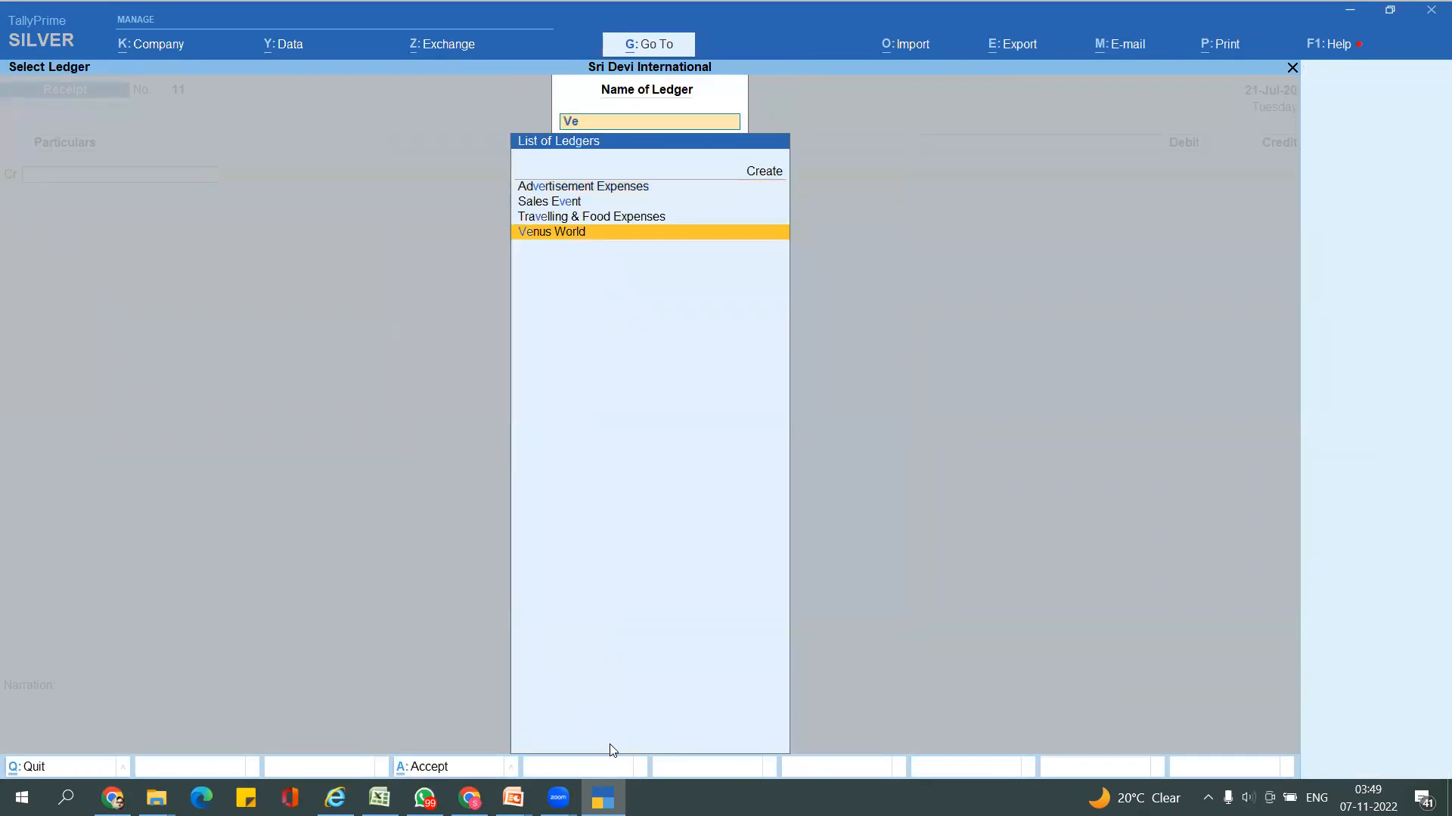
key(Return)
key(Down)
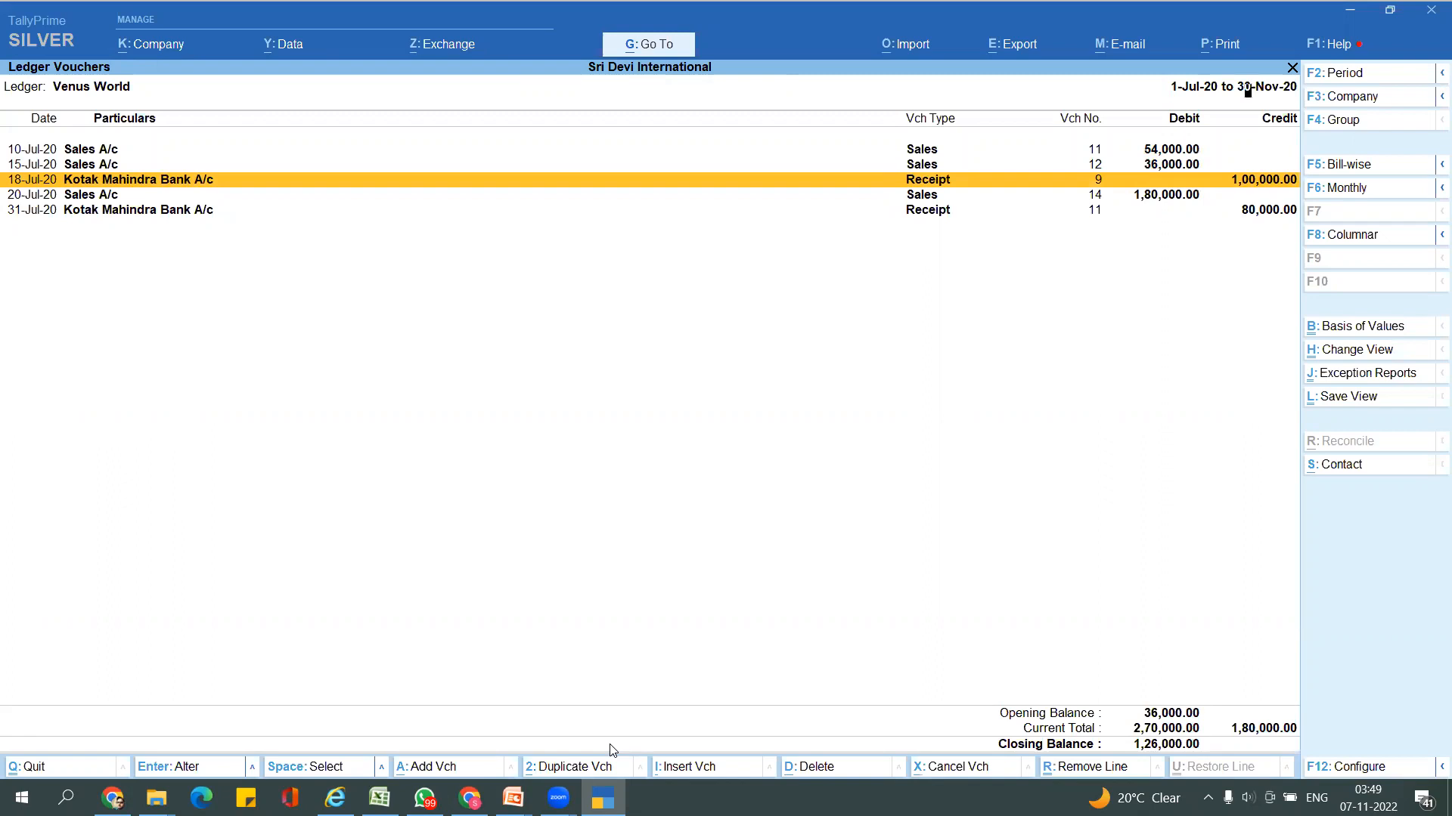
- Alter Venus World's 18-Jul-20 receipt from On Account to Agst Ref, allocating 54,000 to bill 11
key(Return)
key(Return)
key(Return)
key(Return)
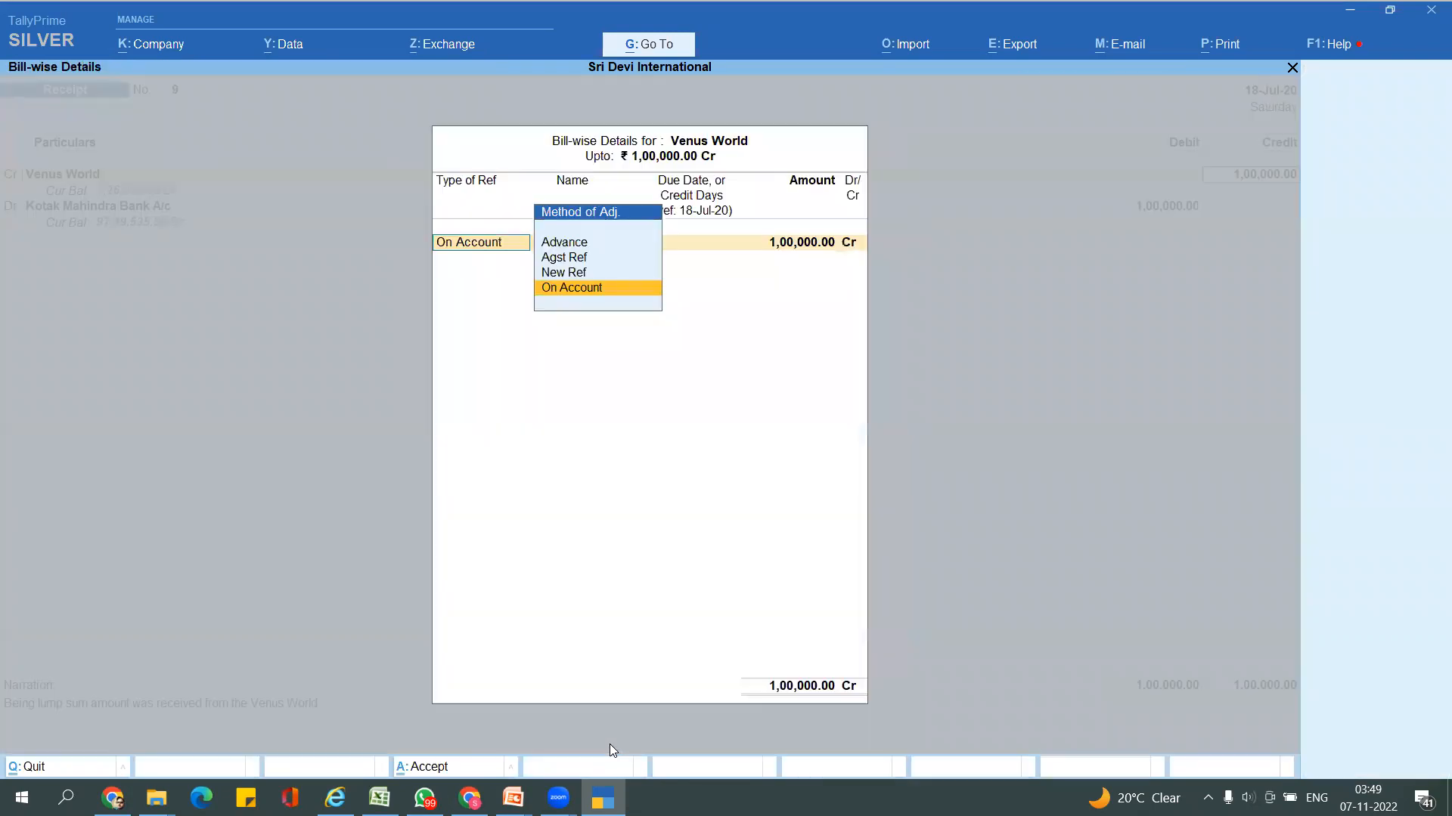
key(Up)
key(Up)
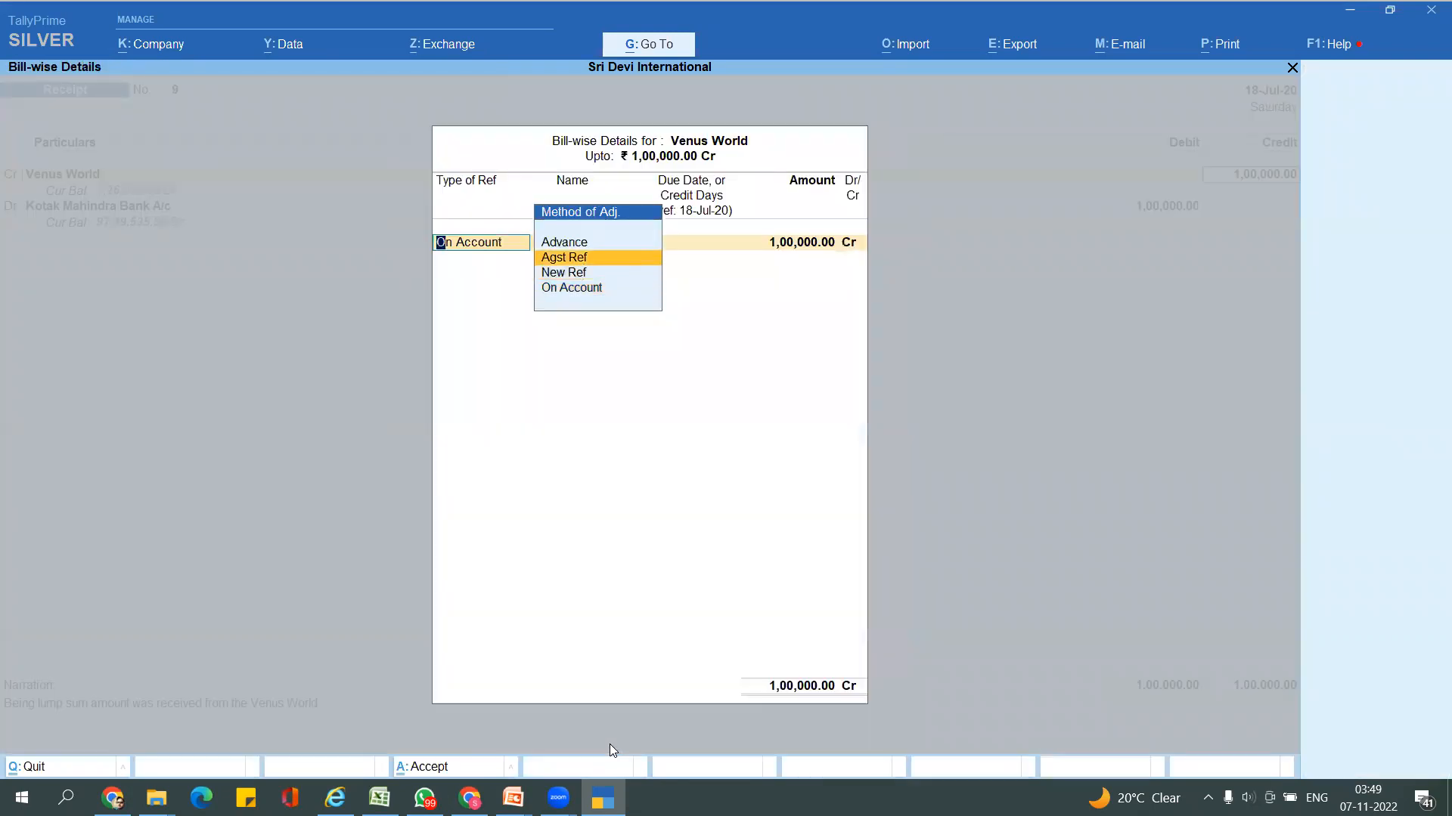
key(Return)
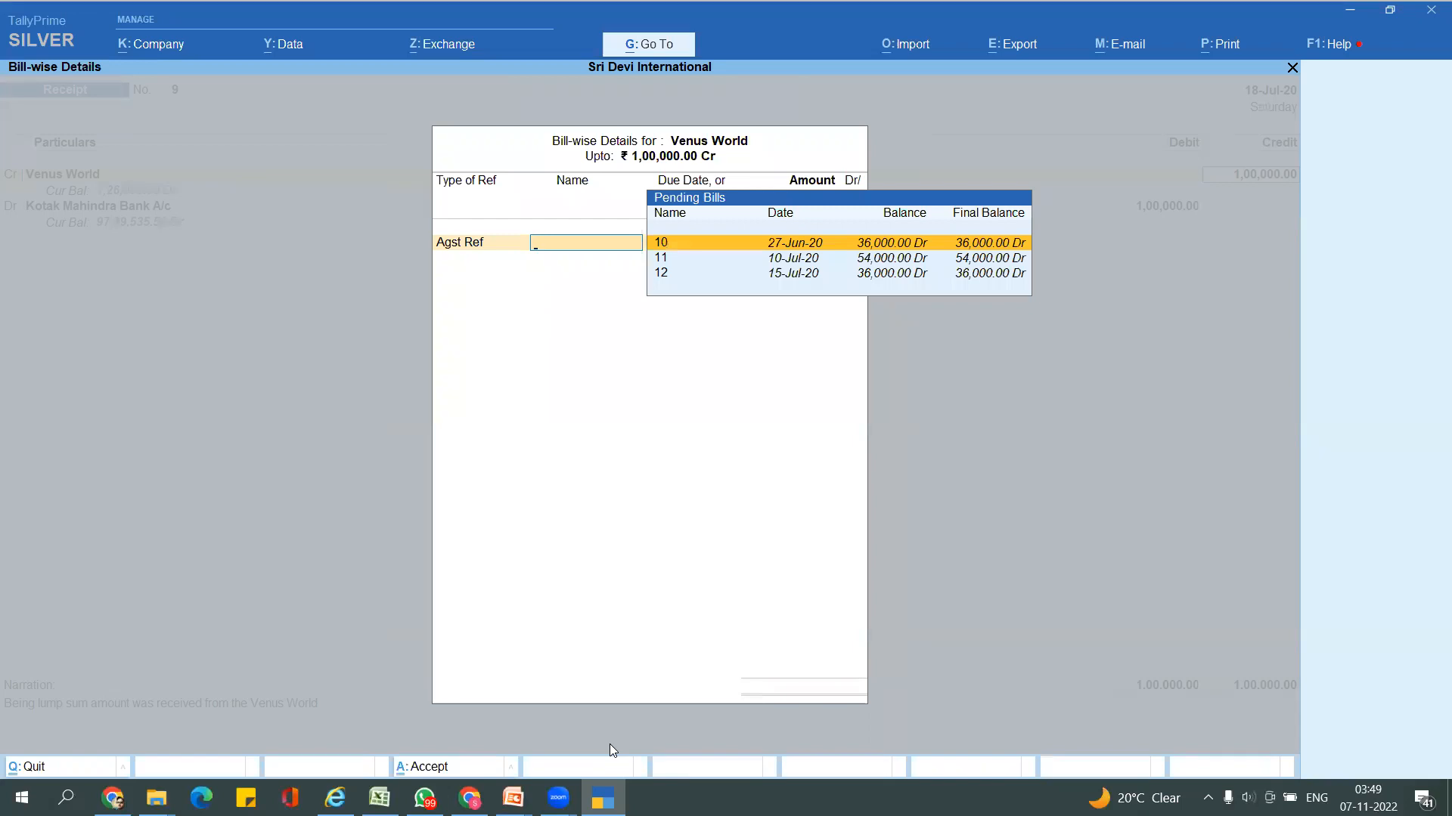
key(Down)
key(Down)
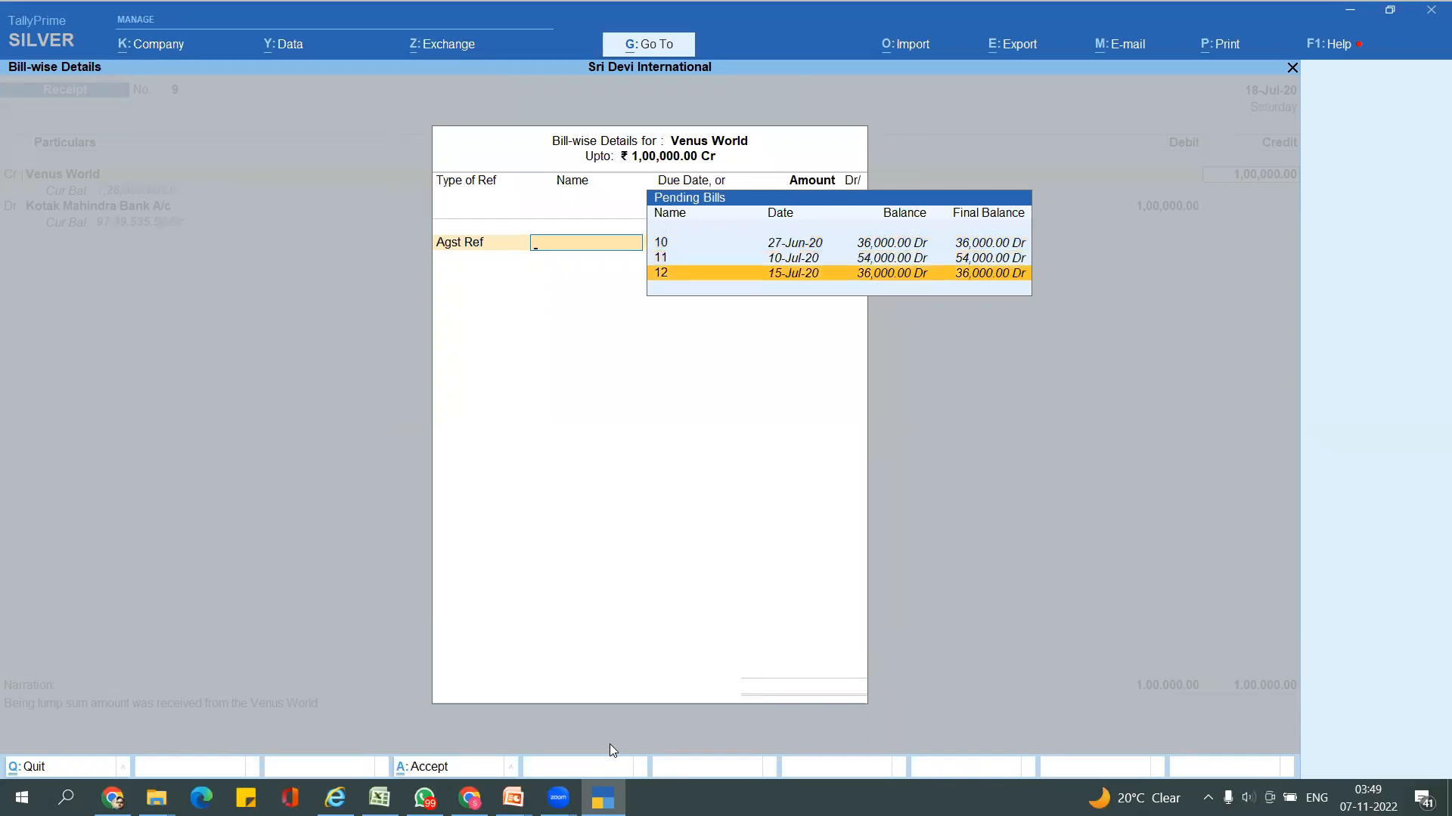
key(Up)
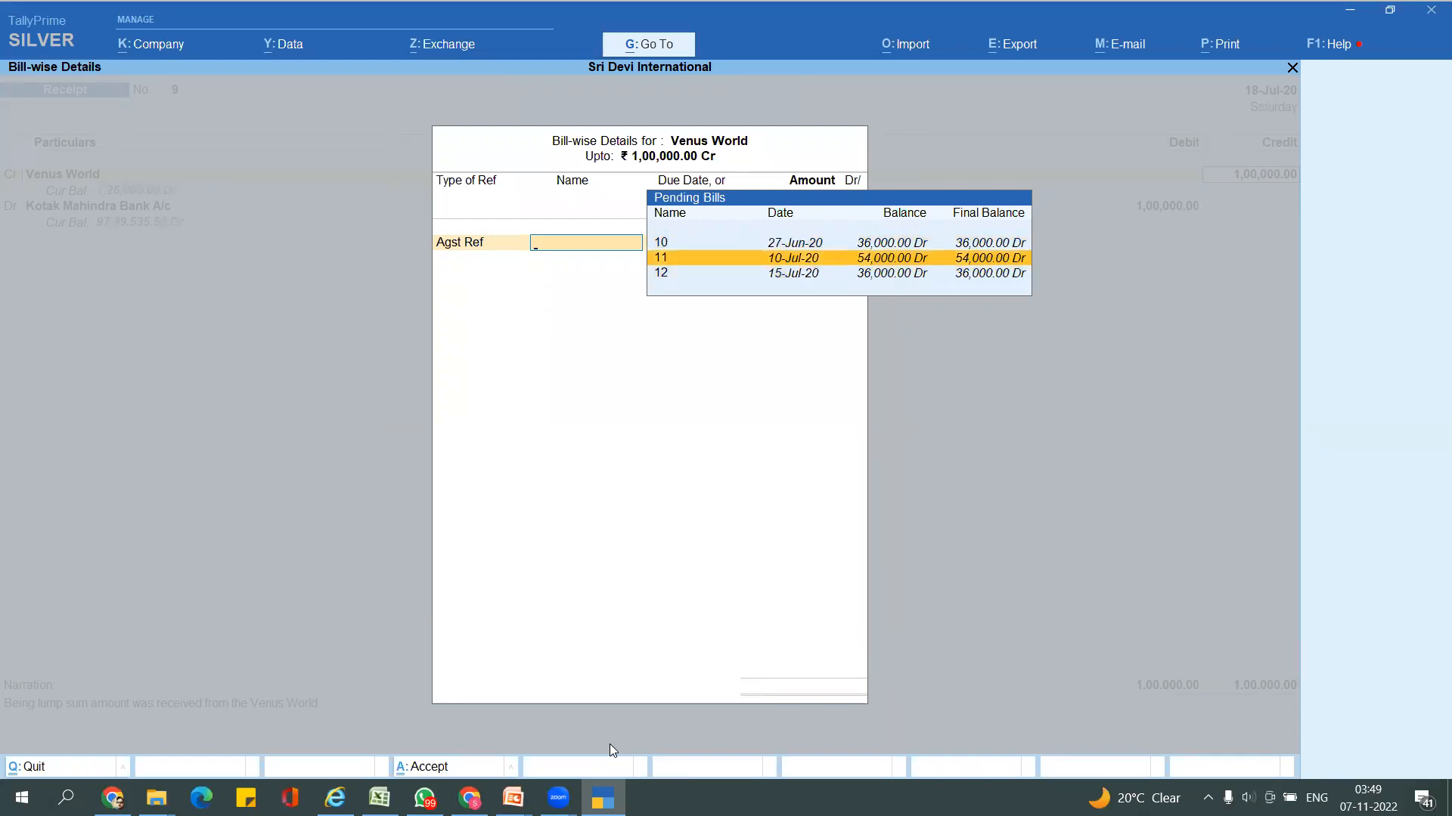
key(Return)
key(Return)
key(Return)
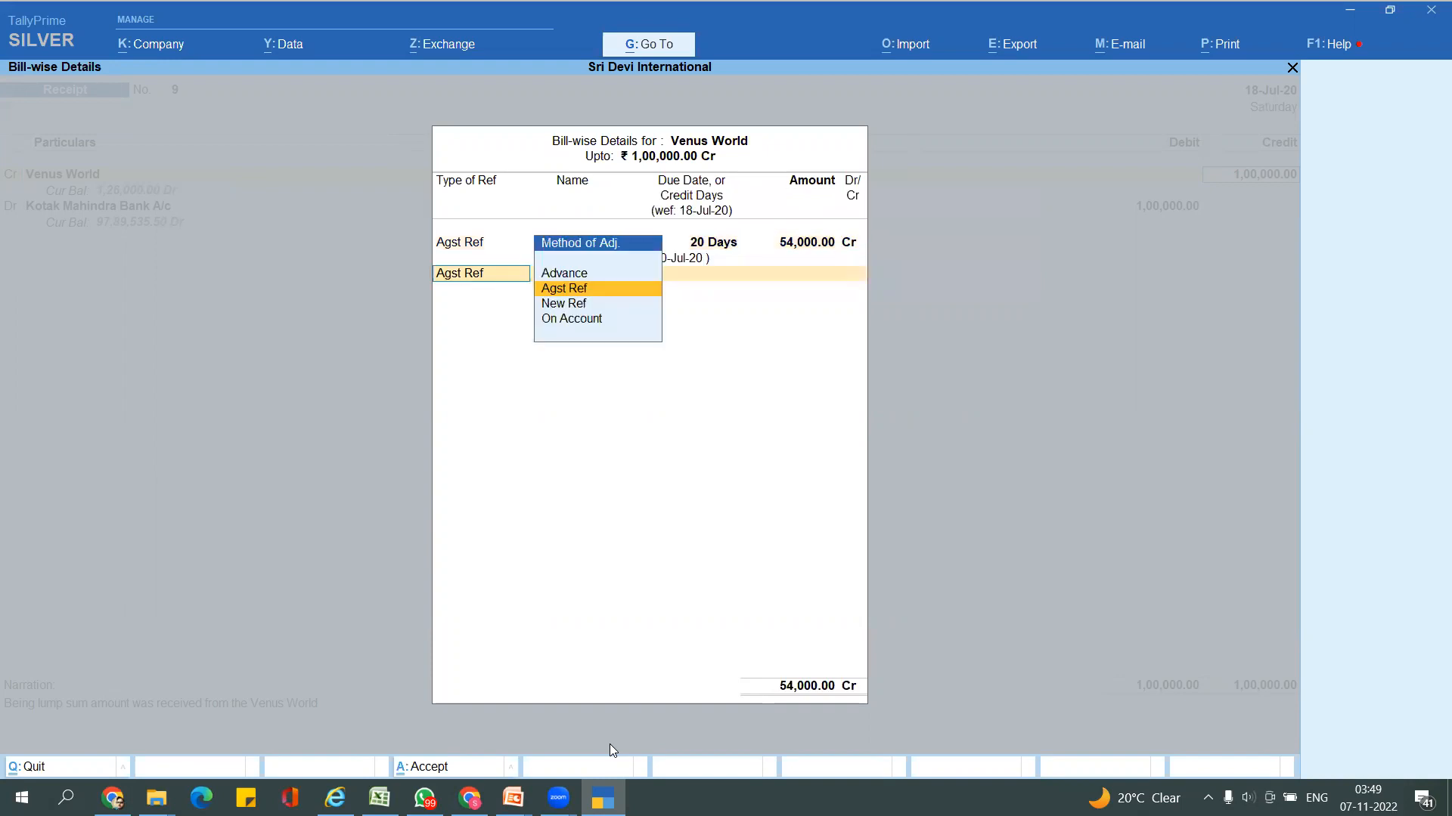
- Allocate 36,000 of the Venus World receipt against pending bill 12
key(Return)
key(Down)
key(Return)
key(Return)
key(Return)
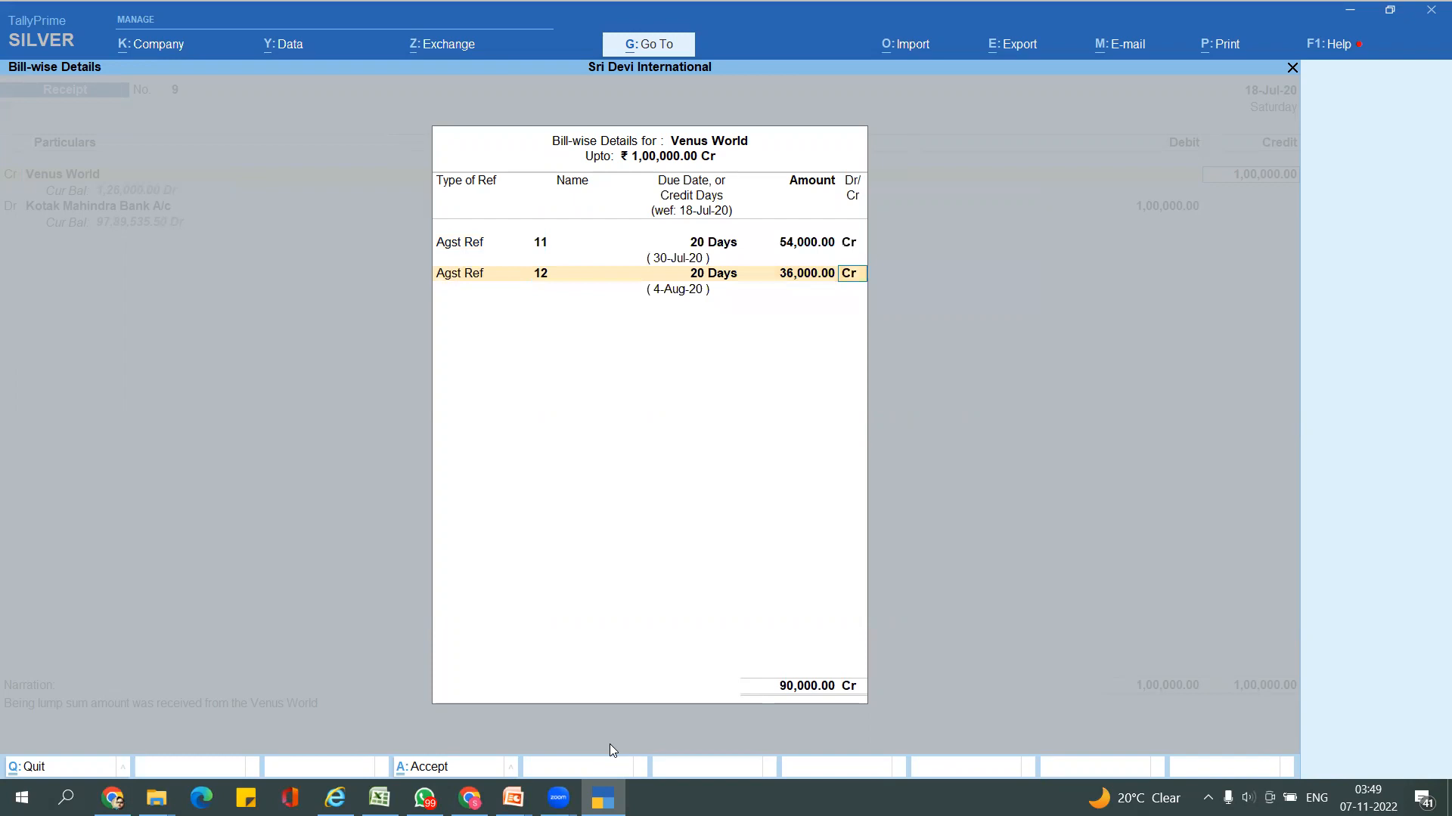
key(BackSpace)
key(BackSpace)
key(BackSpace)
key(Return)
key(Return)
key(Return)
key(Return)
- Allocate the remaining 10,000 of the receipt against bill 10 and save the altered voucher
key(Return)
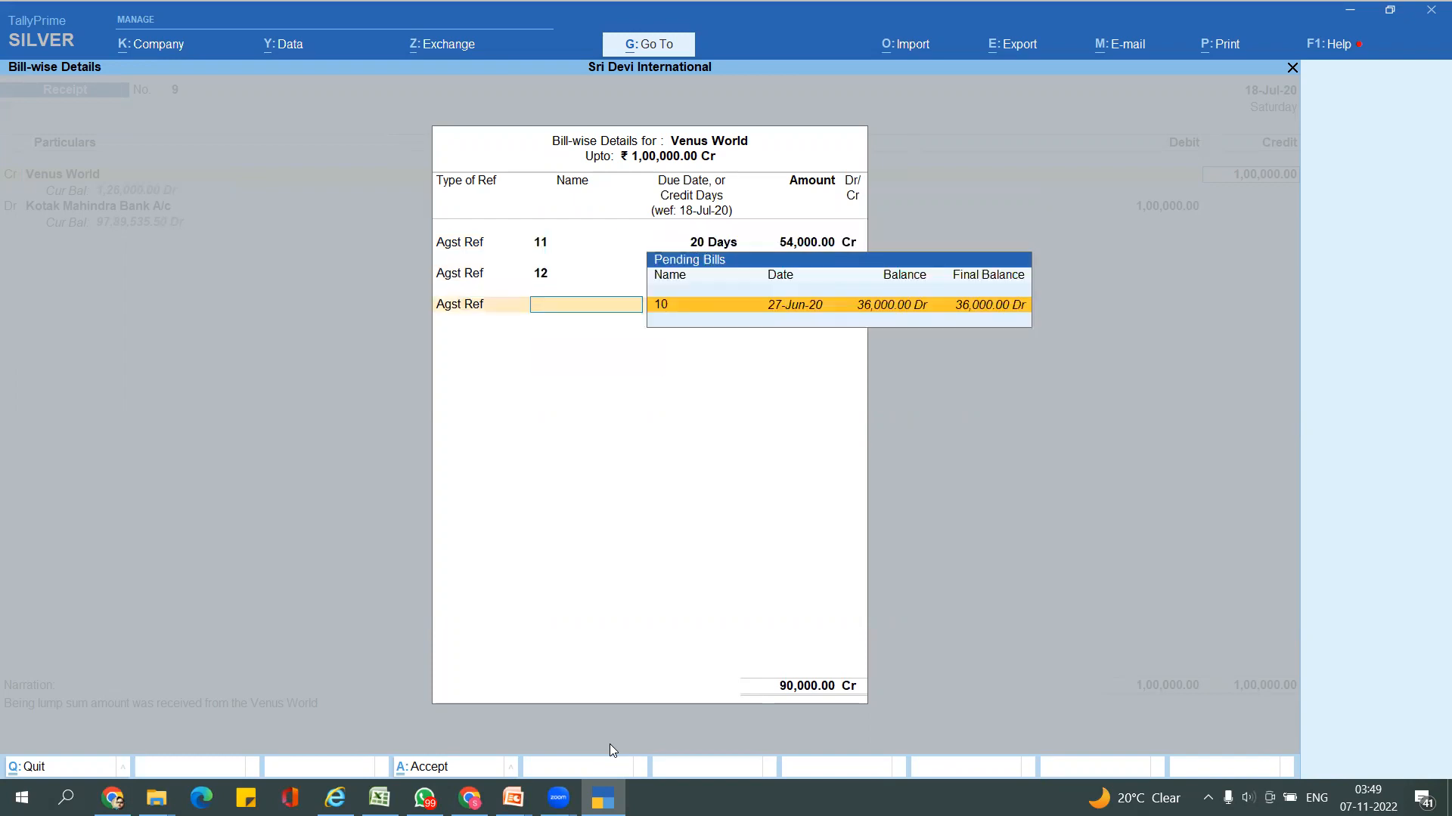
key(Return)
key(Return)
key(Return)
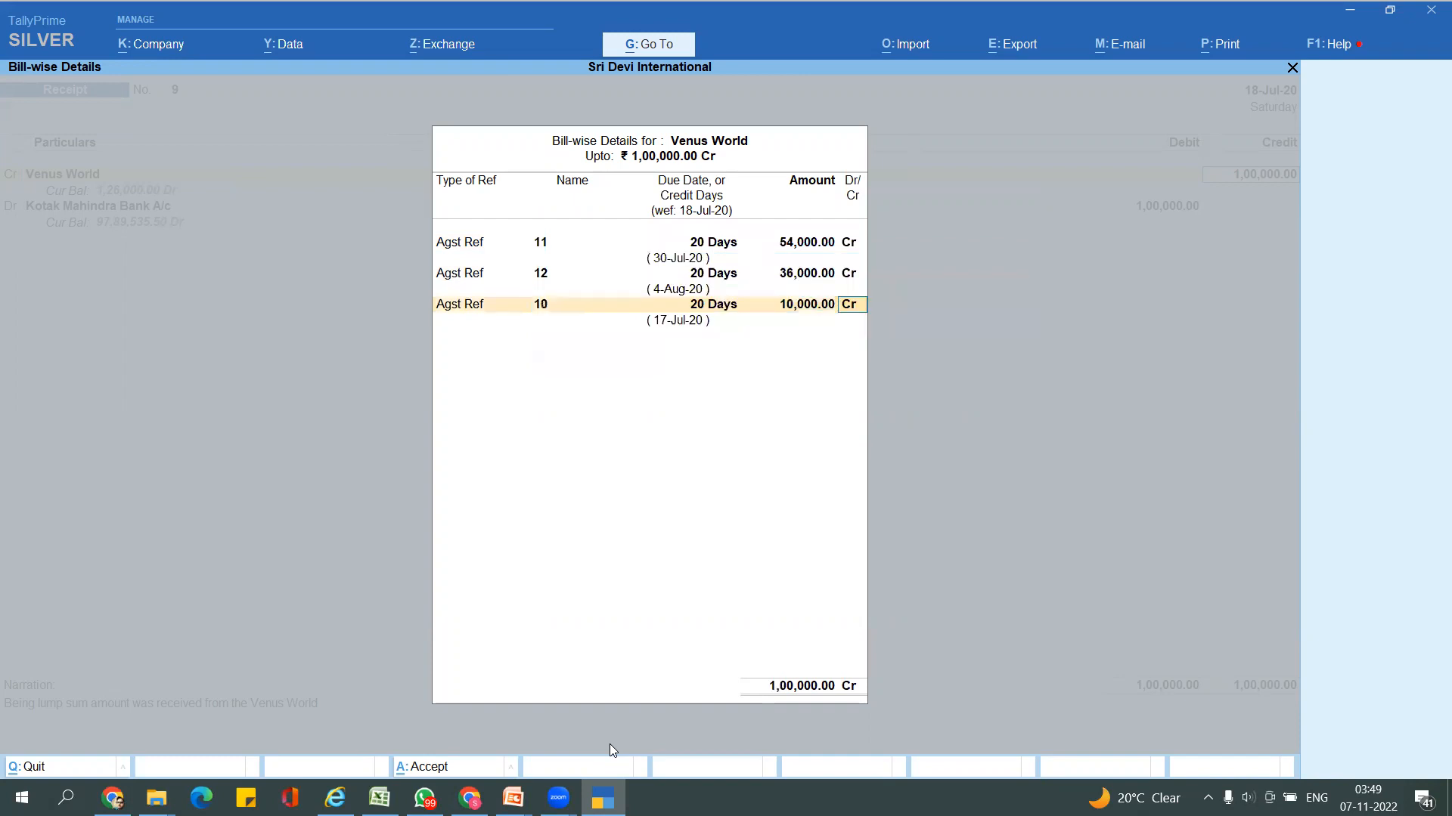
key(Return)
key(Return)
key(Return)
key(Return)
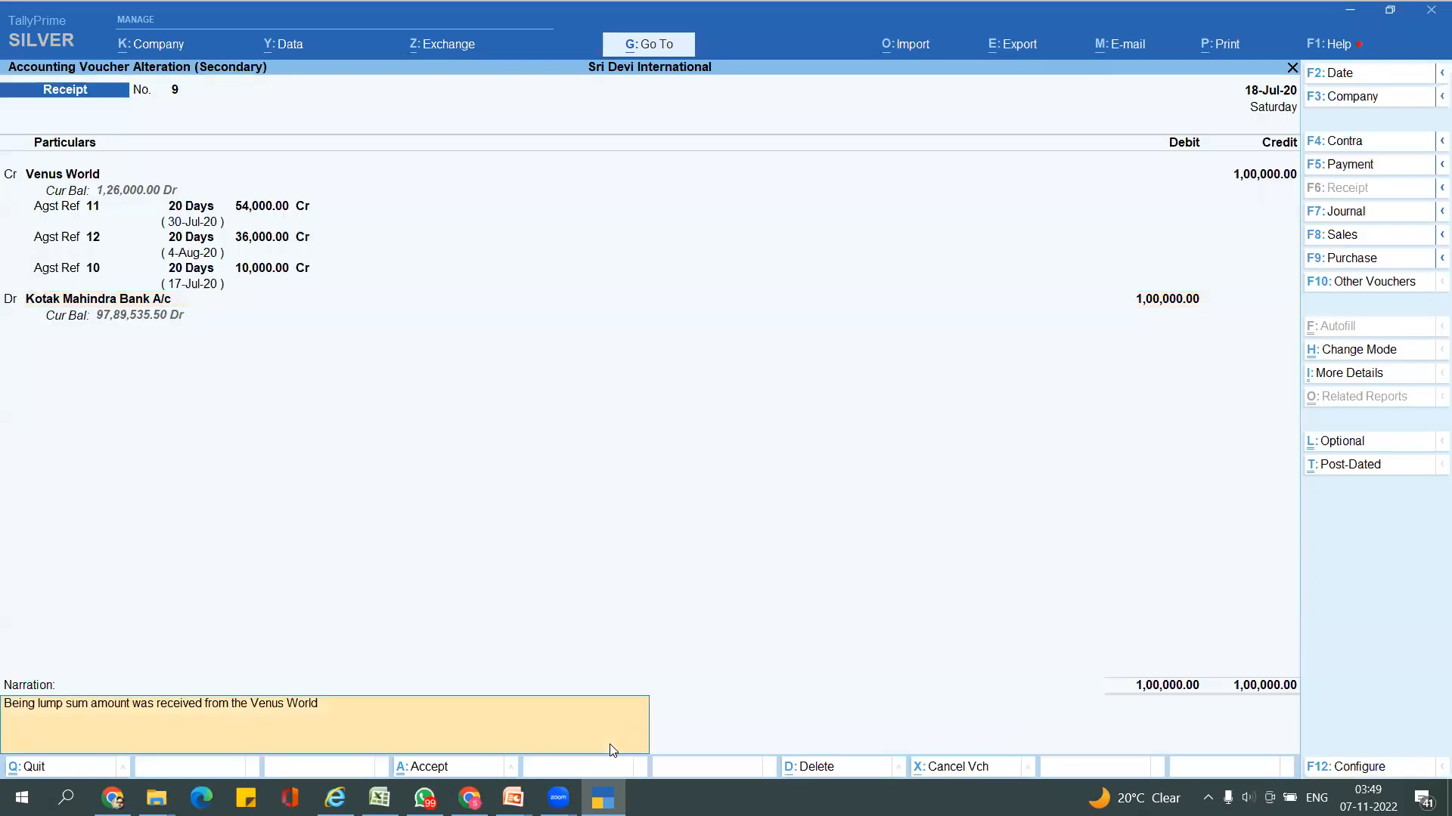
key(Return)
key(Return)
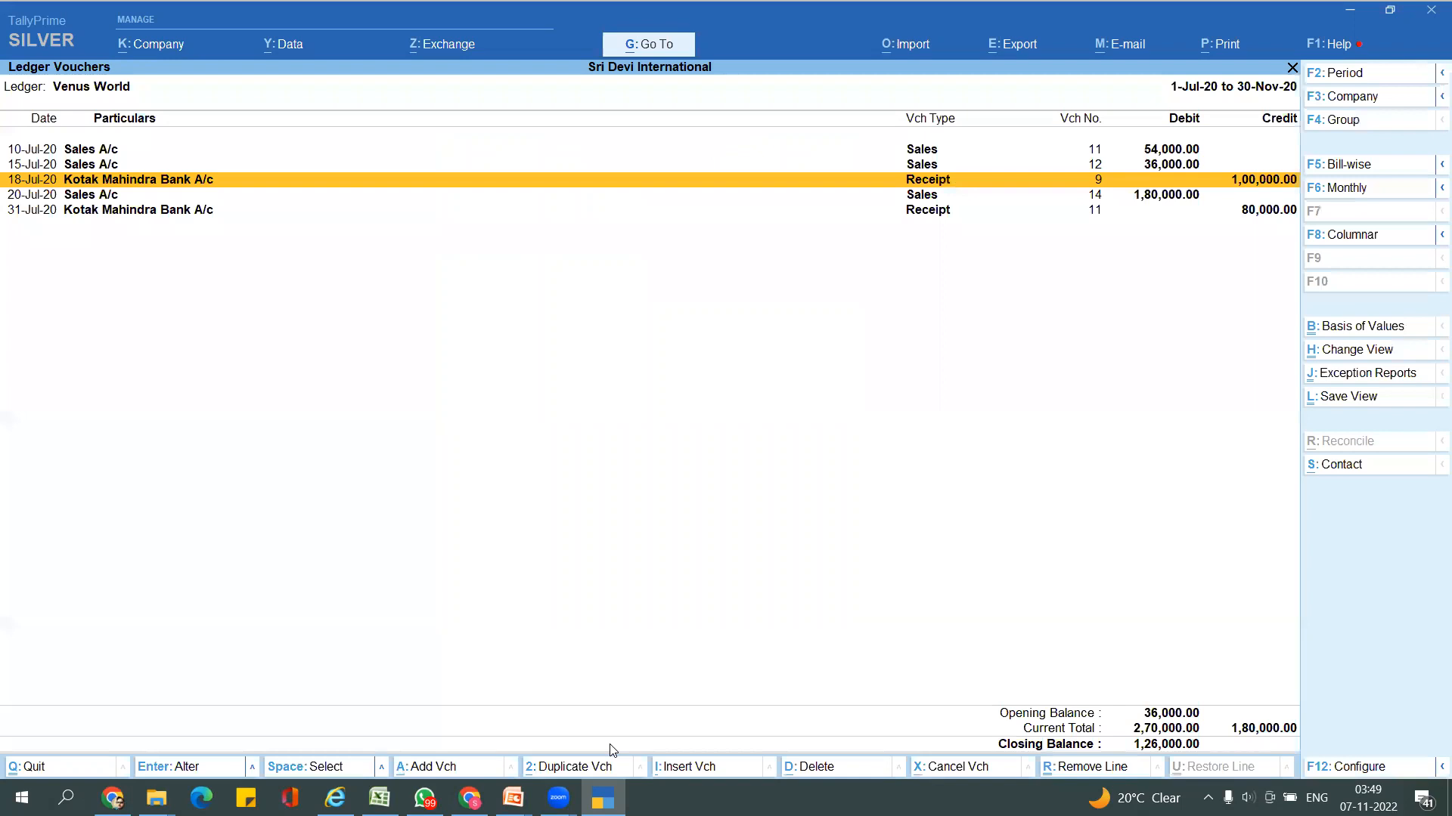
key(alt+g)
key(Return)
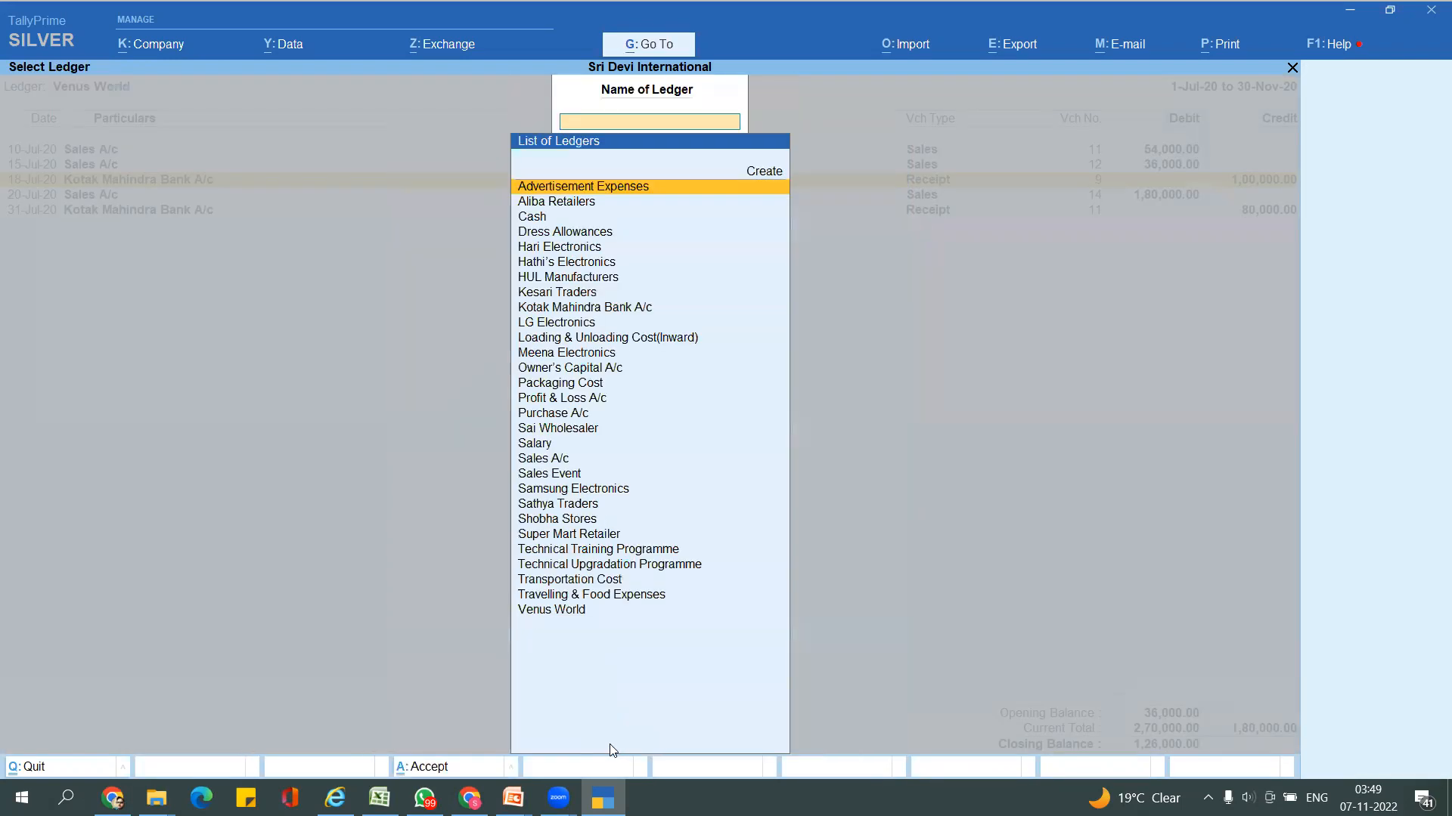
key(Escape)
- Reopen the Bills Receivable report and review Venus World's remaining pending bills
key(alt+g)
text(Bill)
key(Return)
key(Down)
key(Down)
key(Up)
key(Down)
key(Up)
key(Up)
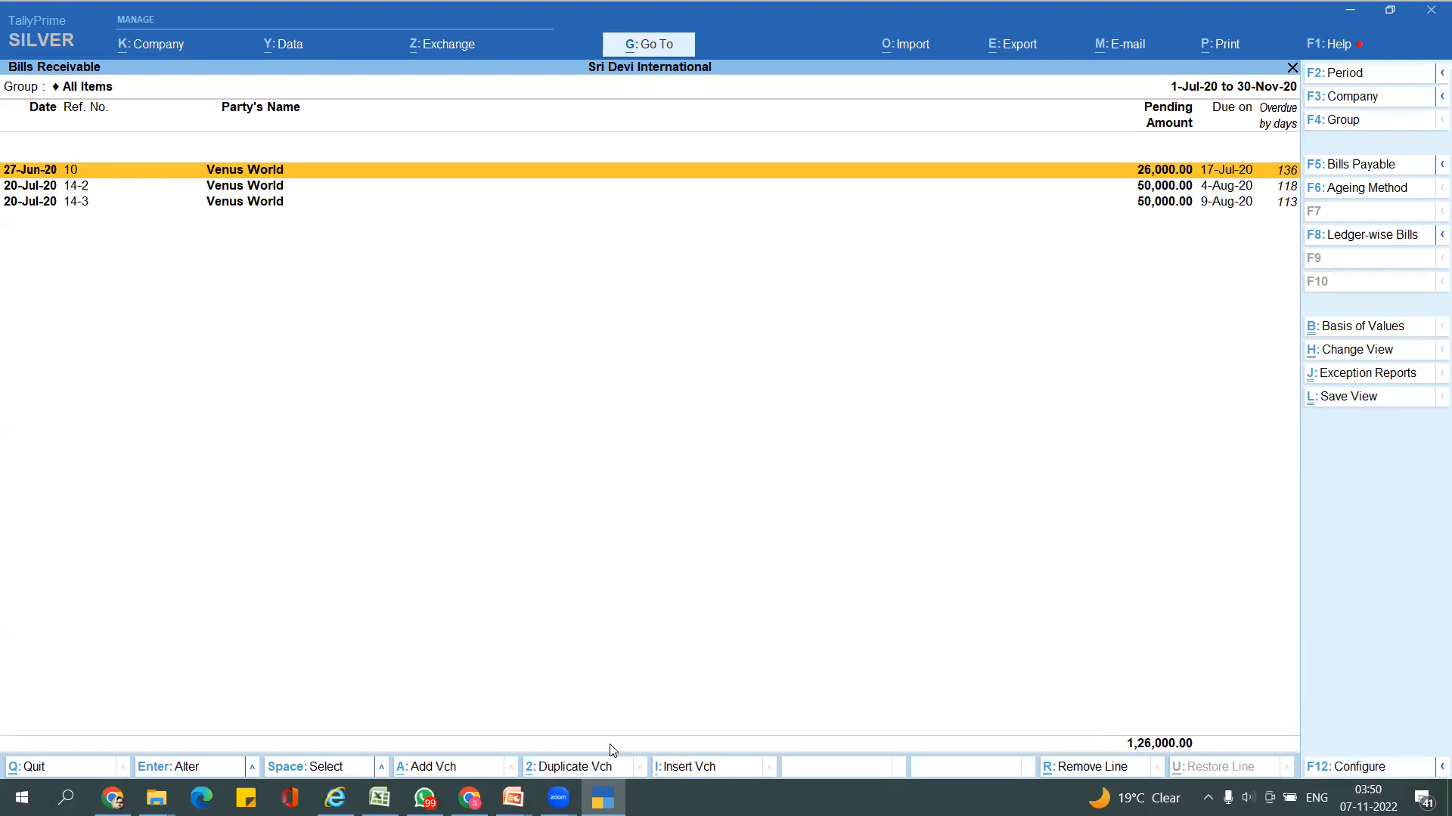
- Show the vouchers behind Venus World's pending bill 10 and open its sales voucher for inspection without altering it
key(shift+Return)
key(Down)
key(Up)
key(Down)
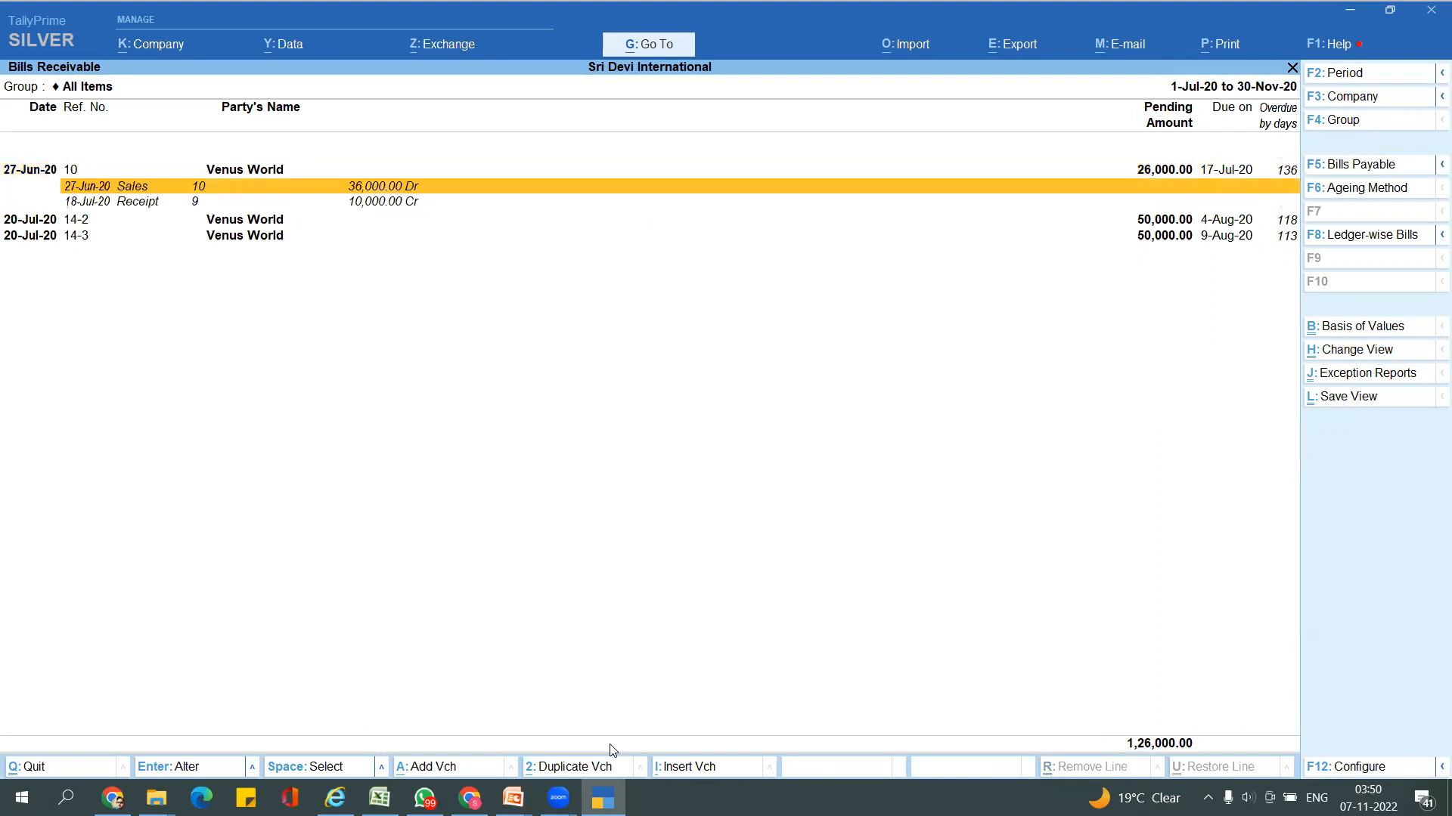
key(Down)
key(Up)
key(Down)
key(Up)
key(Down)
key(Up)
key(Down)
key(Up)
key(Return)
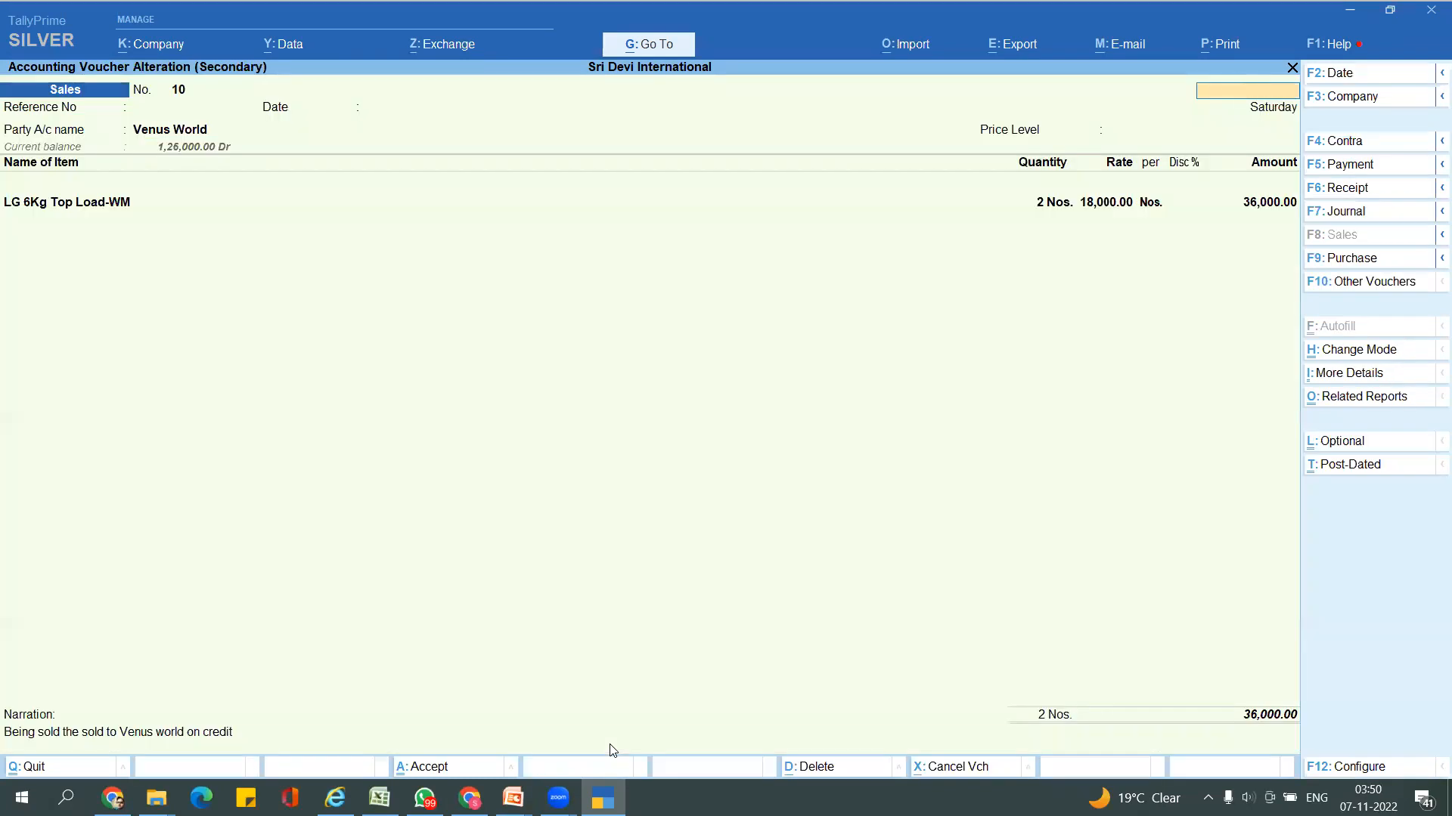
key(Escape)
- Show the vouchers behind Venus World's pending bills 14-2 and 14-3 and leave the Bills Receivable report
key(Down)
key(Down)
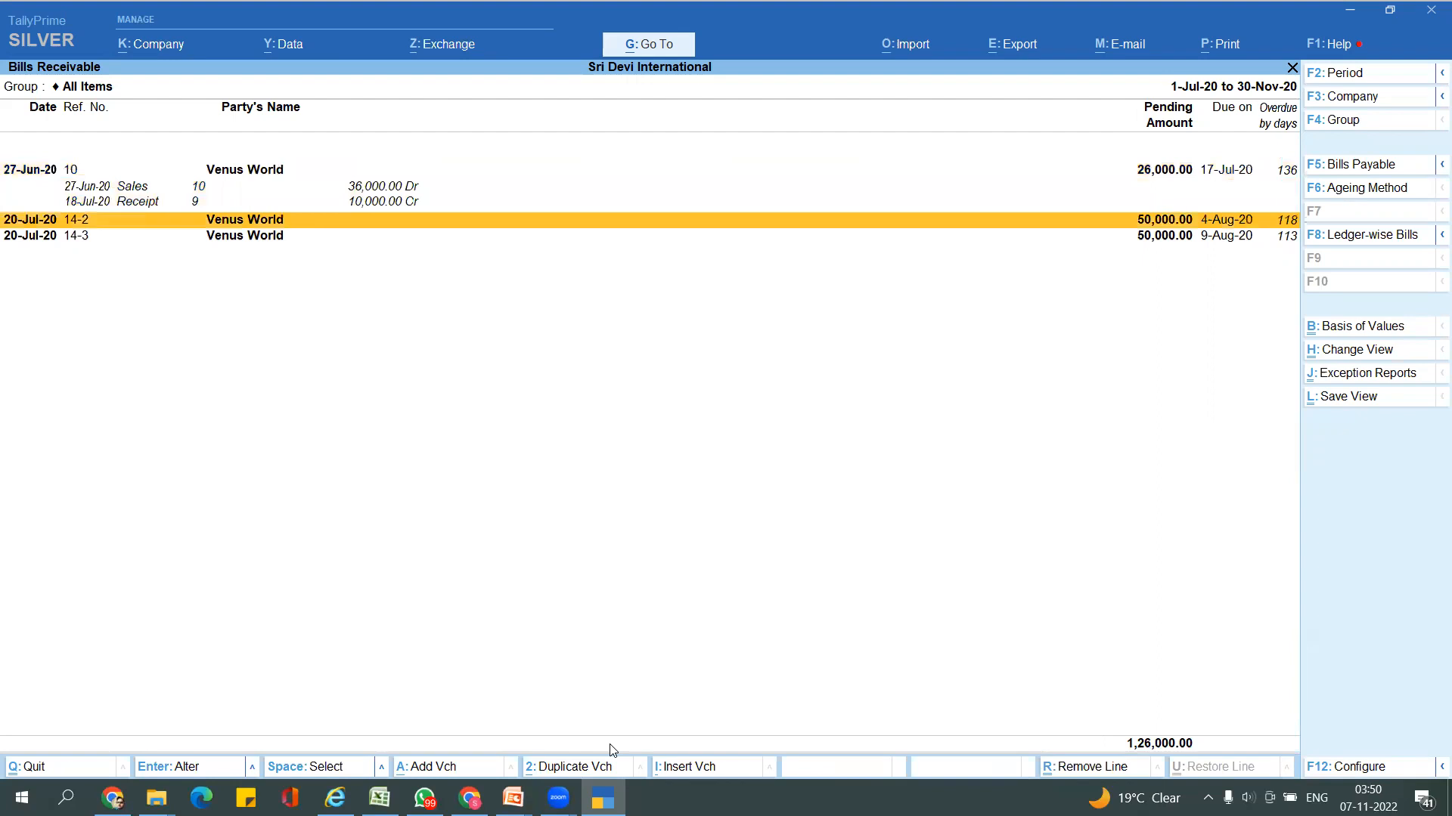
key(Down)
key(Down)
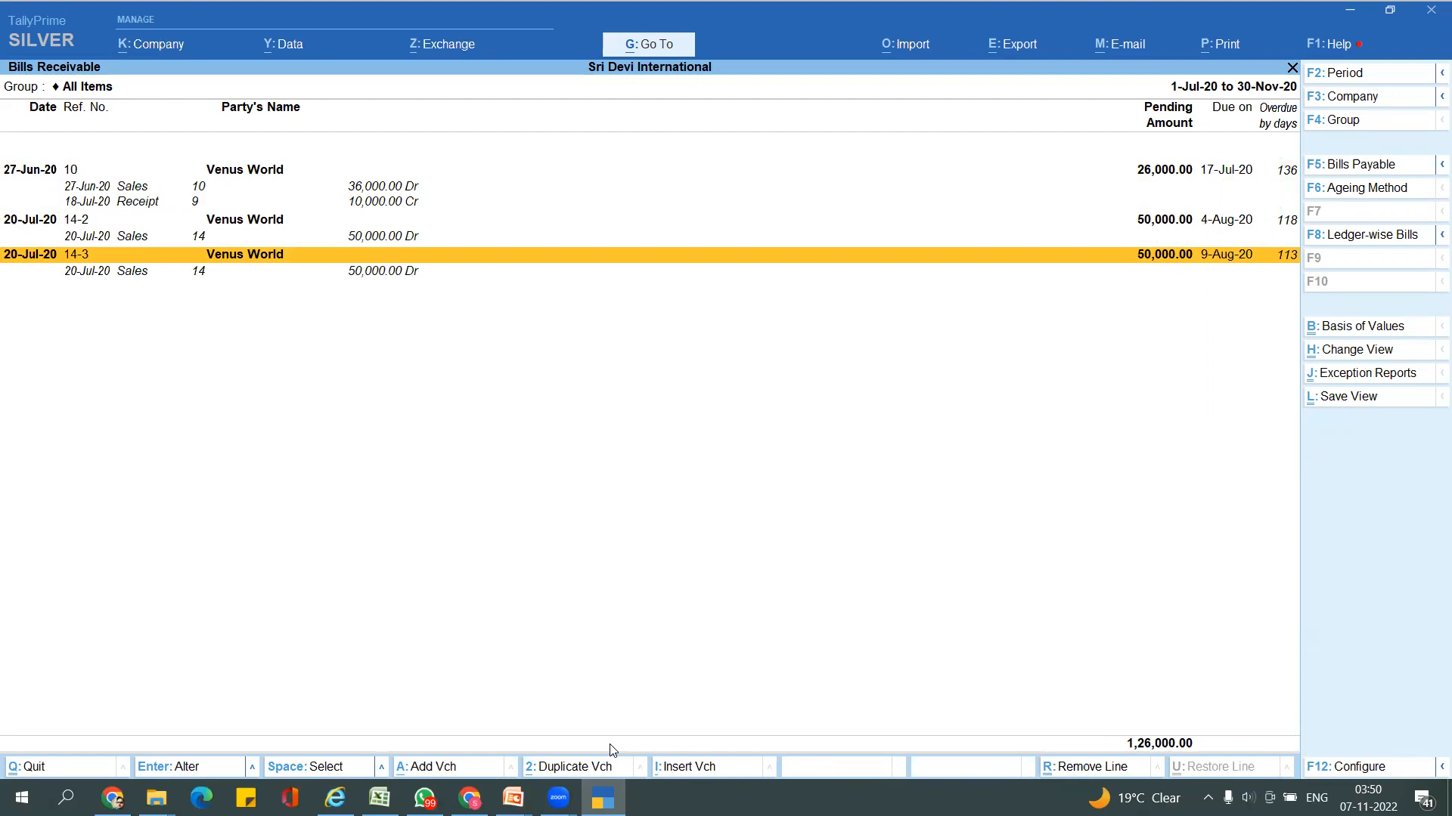
key(Return)
key(Return)
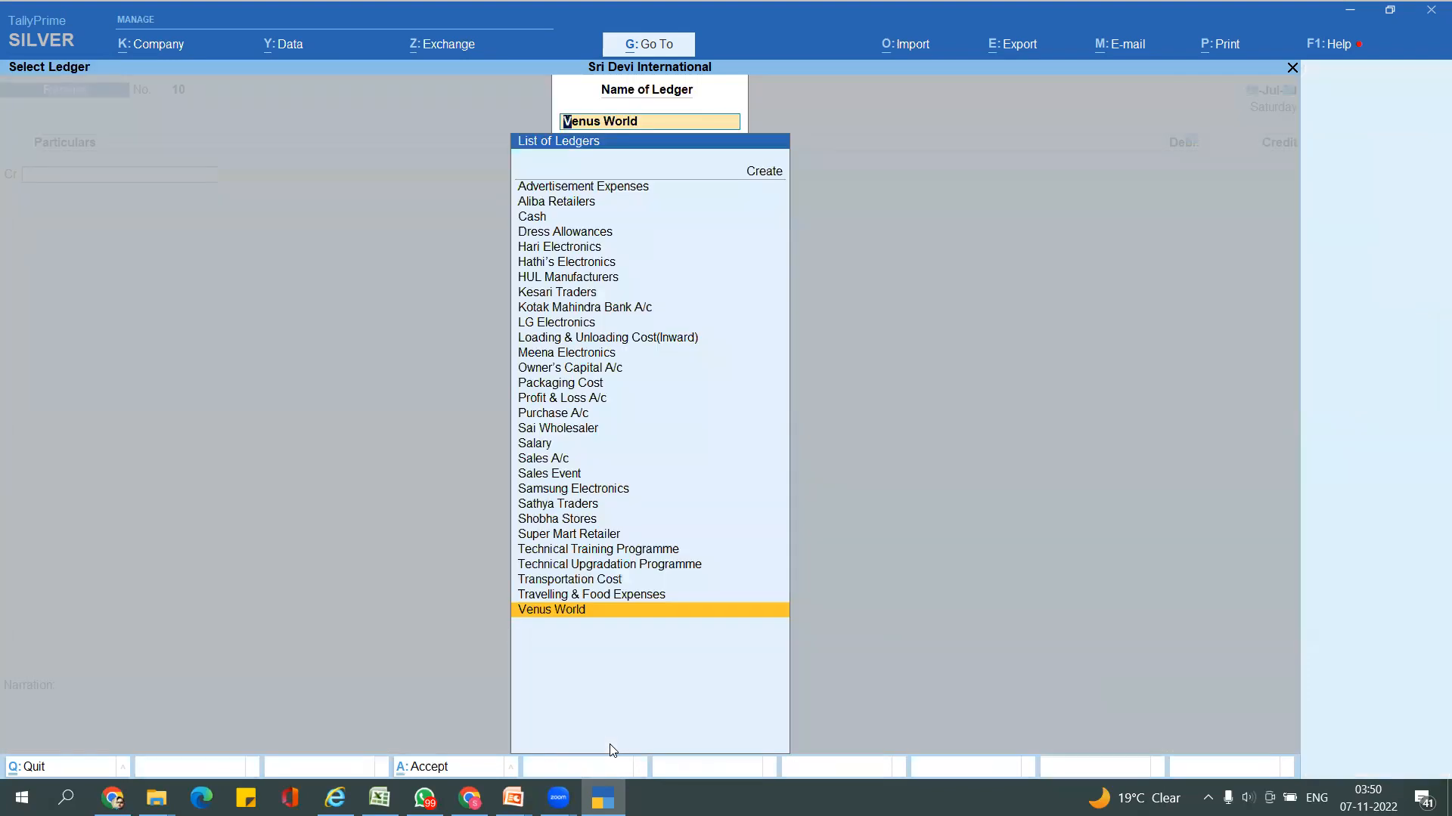
key(alt+Tab)
key(alt+Tab)
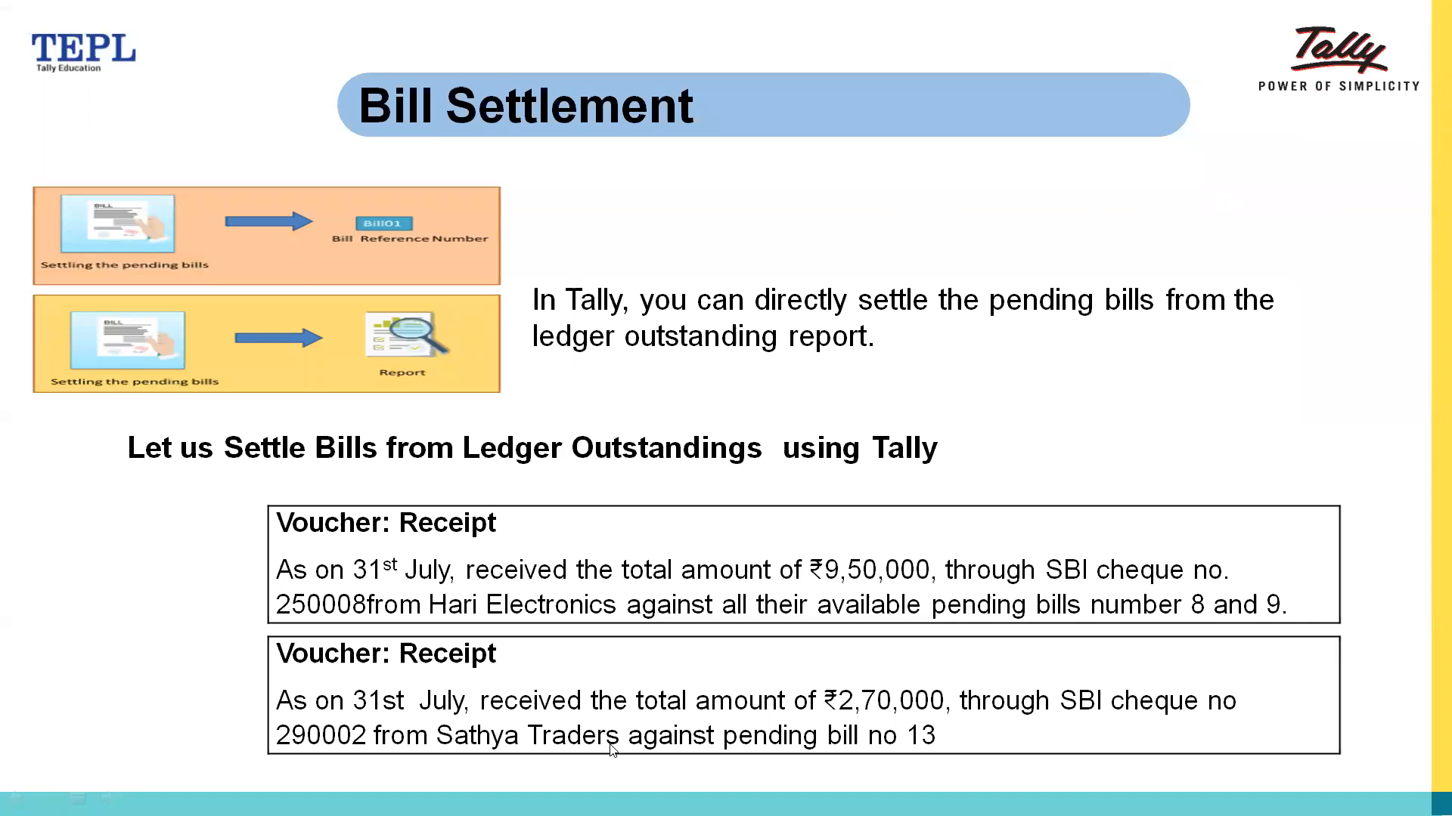
key(Right)
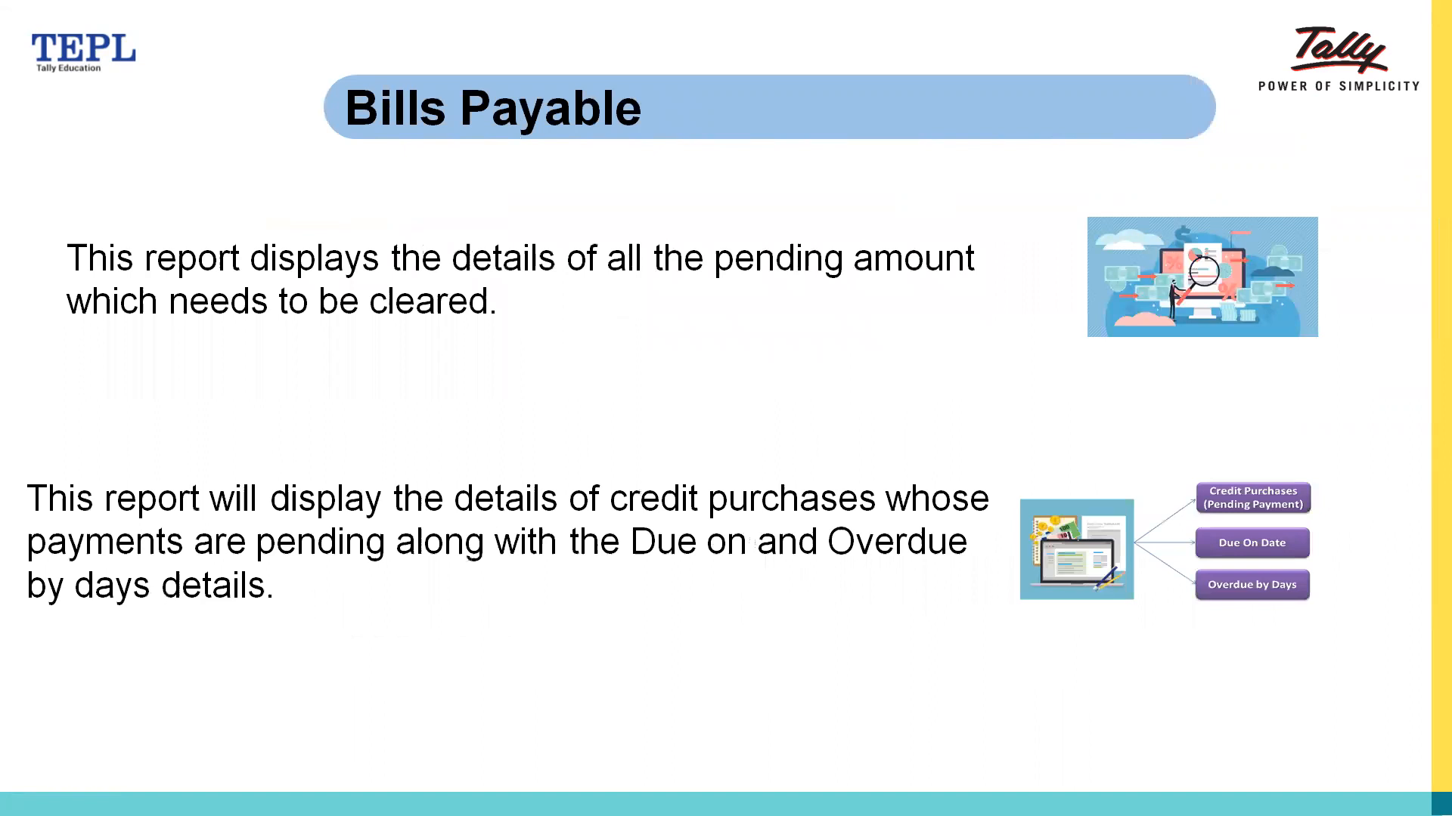
key(Right)
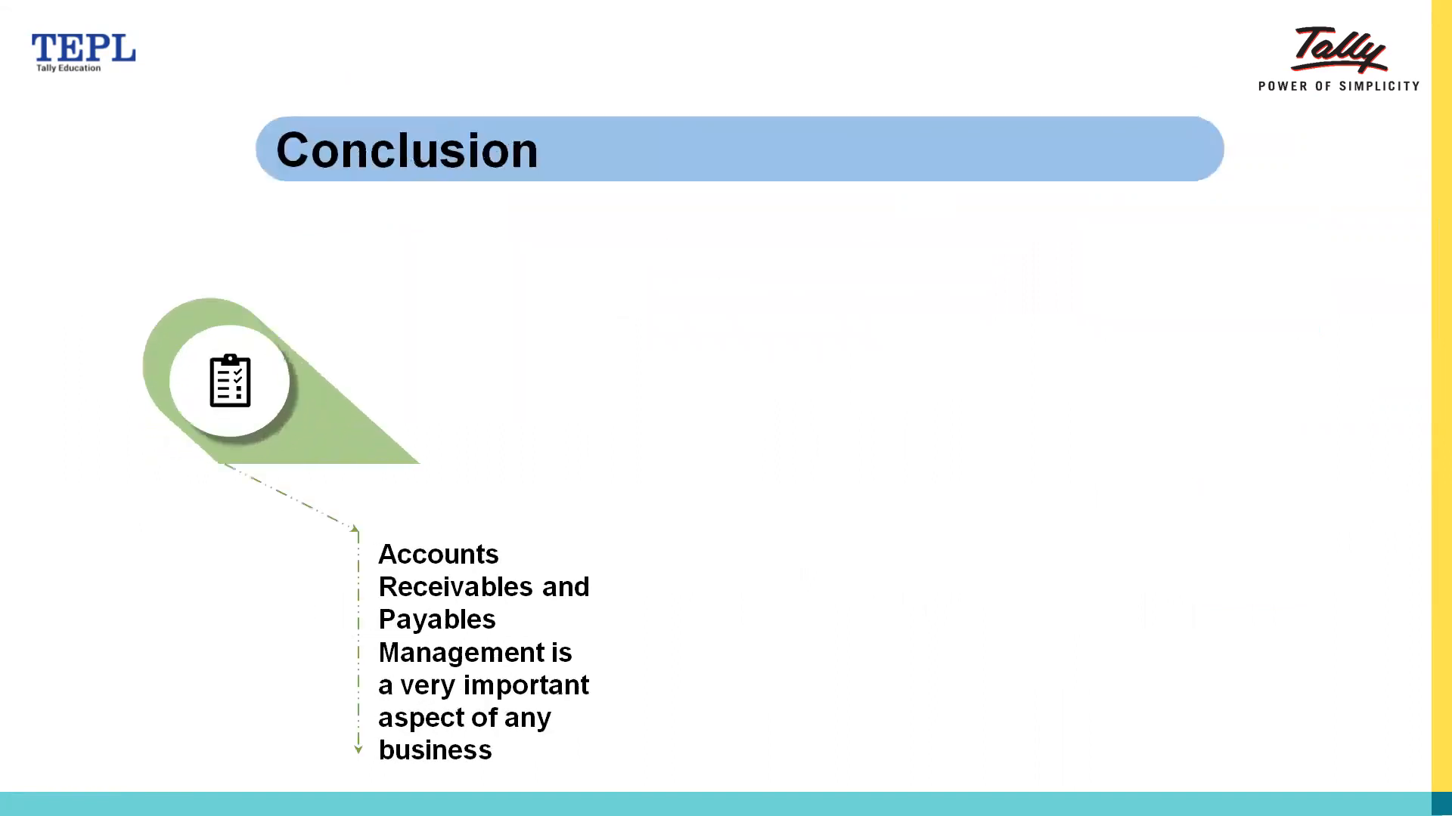